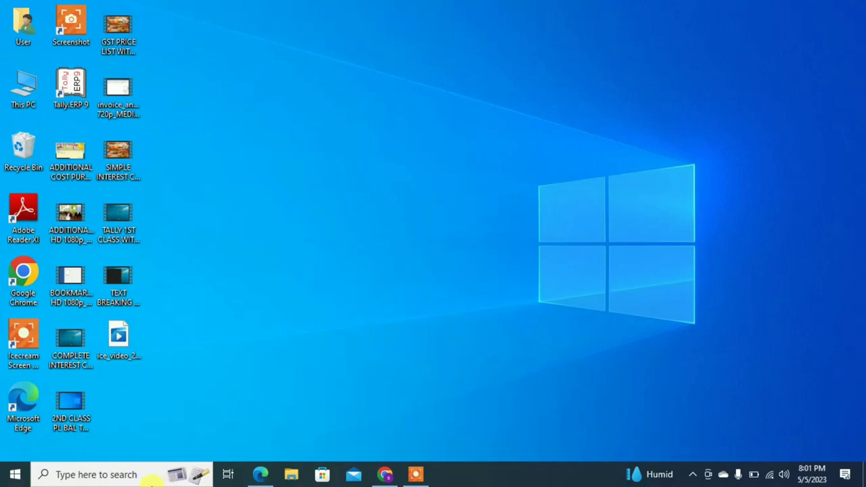
# Launch Microsoft Office Excel 2007 by searching 'excel' in Windows search.
pyautogui.click(102, 475)
pyautogui.write('excel')
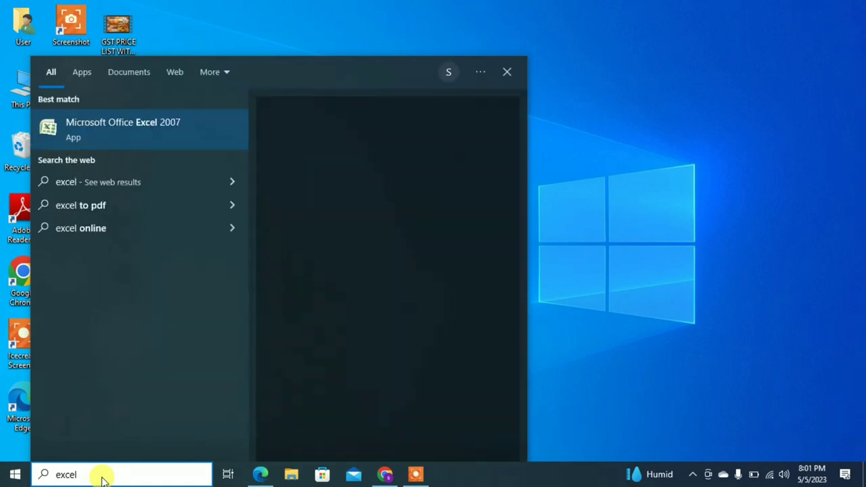
pyautogui.click(132, 130)
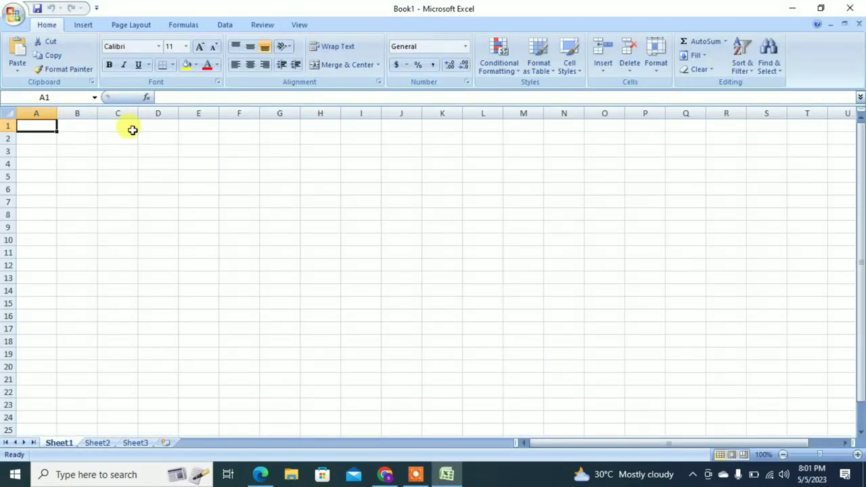
# Zoom the sheet to 130% and enter headers SNo, DAYS and DATE in B10:D10.
pyautogui.click(857, 456)
pyautogui.click(857, 456)
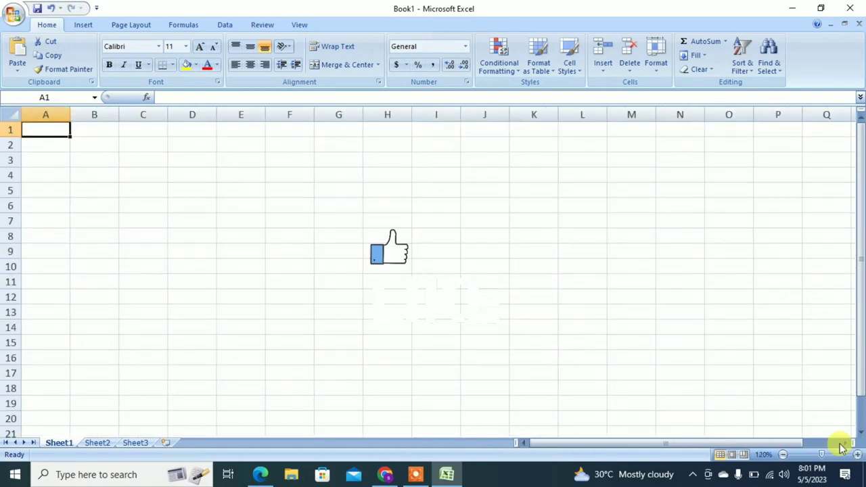
pyautogui.click(857, 455)
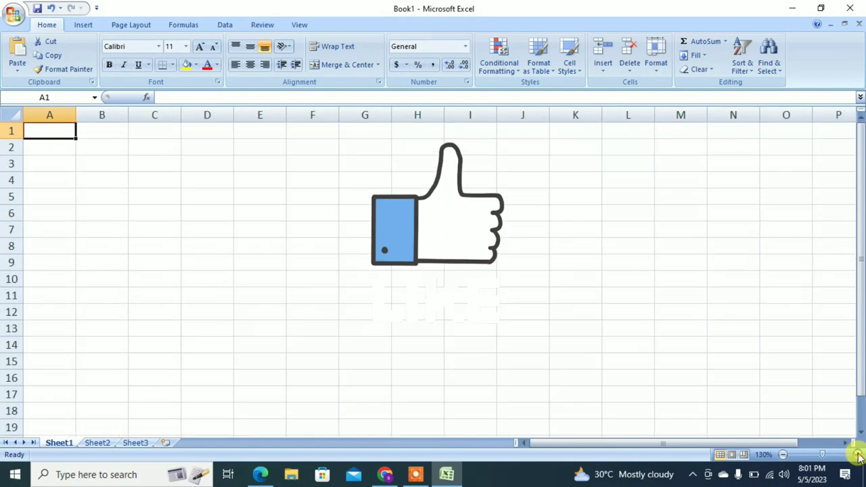
pyautogui.click(101, 281)
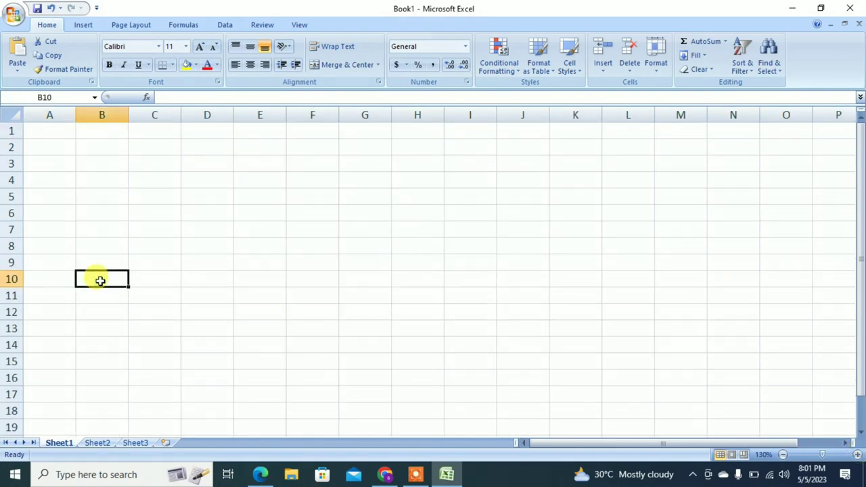
pyautogui.write('SNo')
pyautogui.press('Tab')
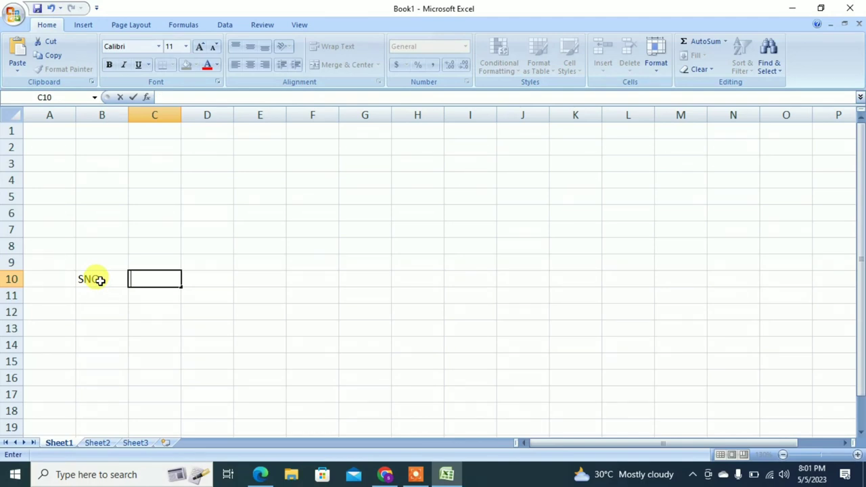
pyautogui.write('D')
pyautogui.write('AYS')
pyautogui.press('Tab')
pyautogui.write('DA')
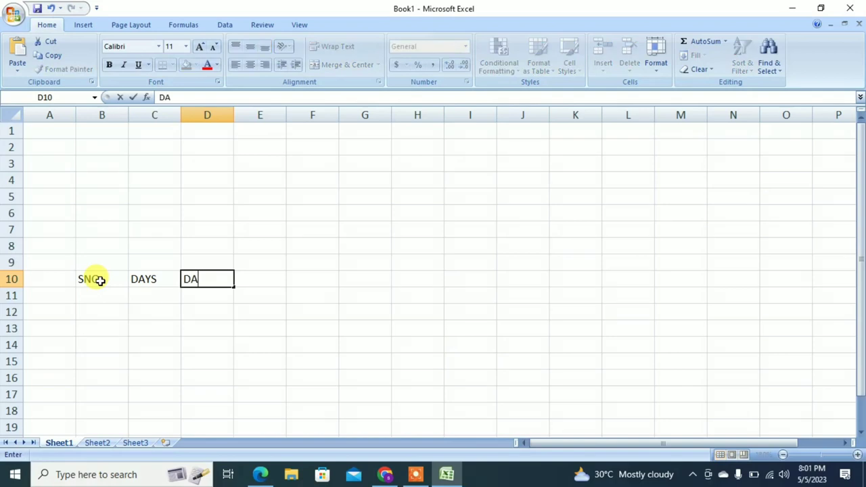
pyautogui.write('TE')
pyautogui.press('Tab')
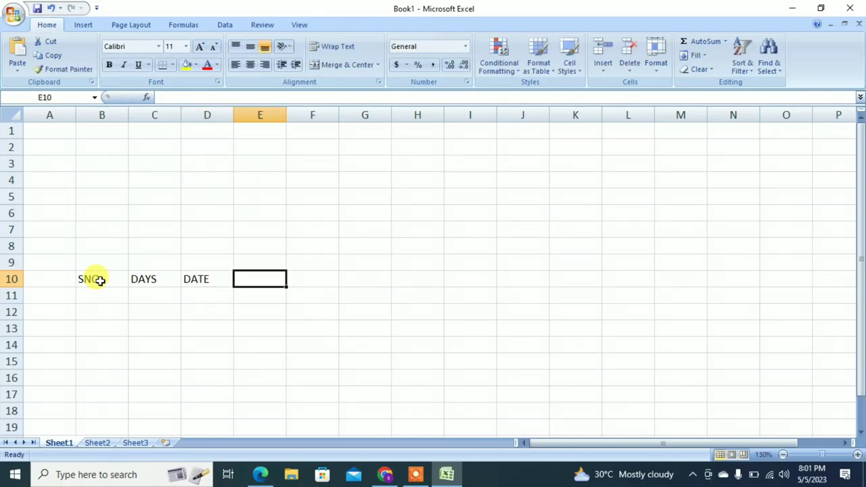
# Enter headers PARTICULARS, RECEIPT METHOD and RECEIPT AMOUNT in E10:G10, fixing the typos.
pyautogui.write('PARTICULA')
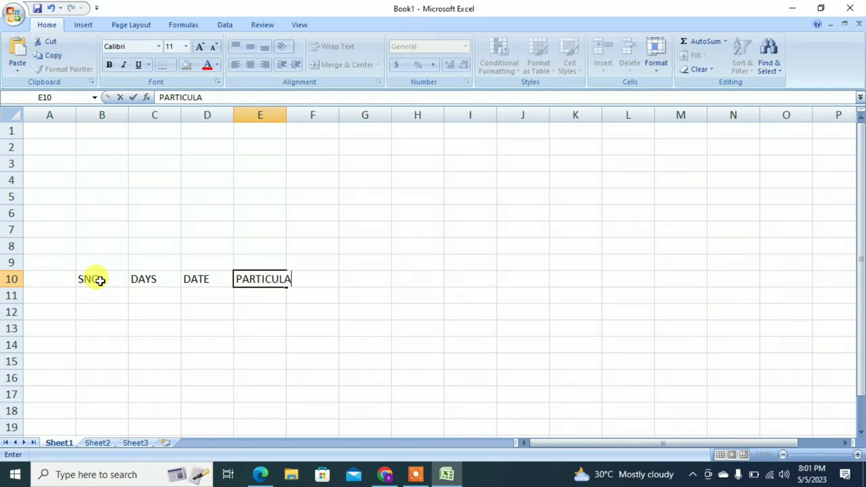
pyautogui.write('RS')
pyautogui.press('Tab')
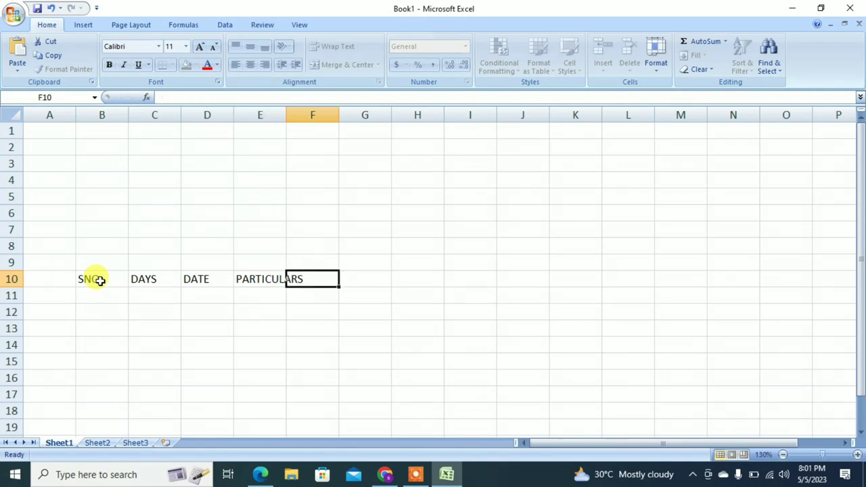
pyautogui.write('RECEIP')
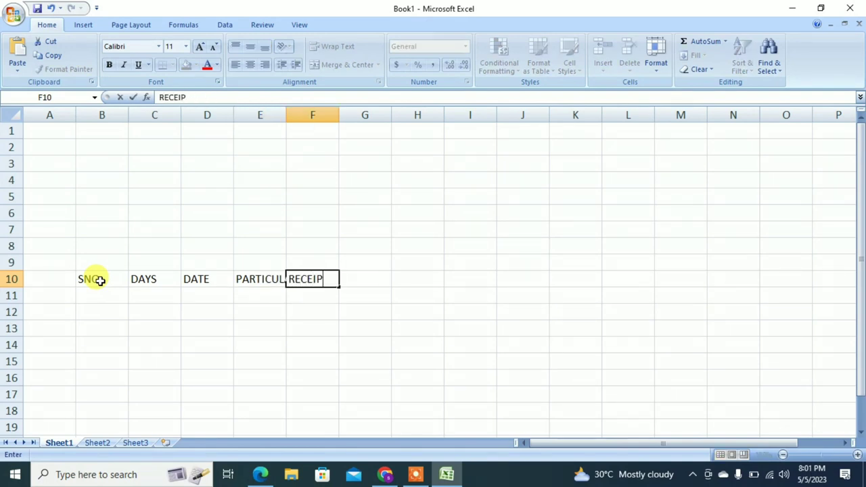
pyautogui.write('TMETHO')
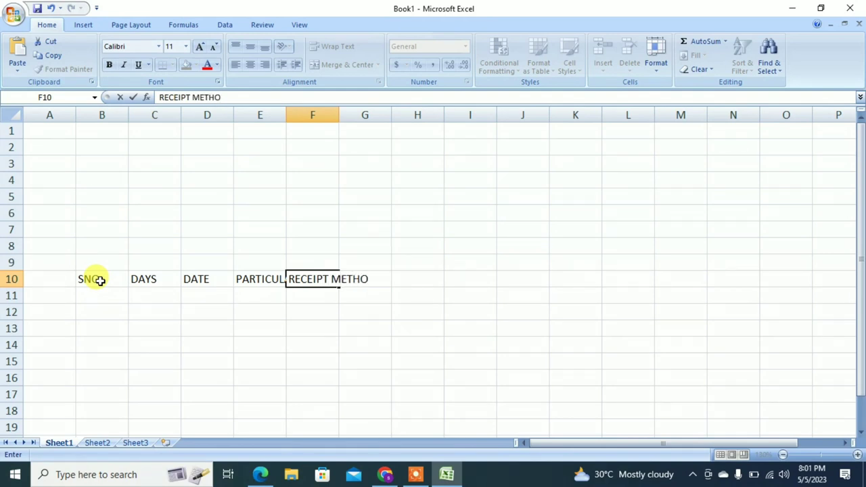
pyautogui.write('D')
pyautogui.press('Tab')
pyautogui.write('RECEI')
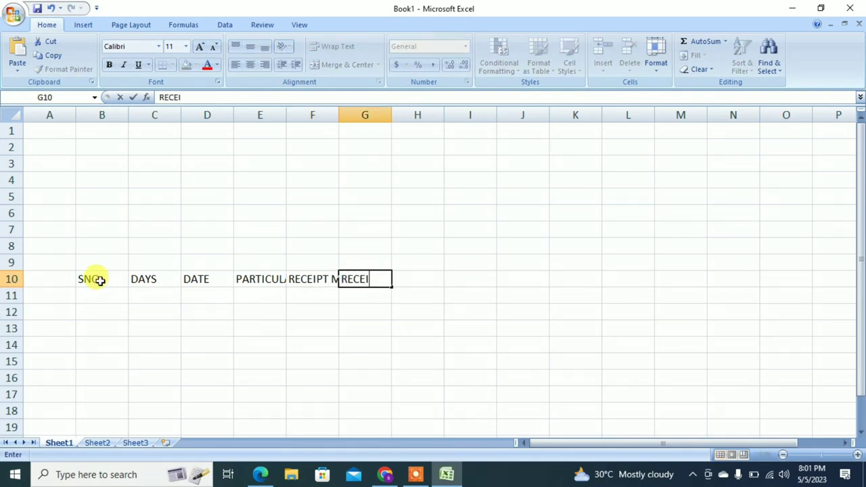
pyautogui.write('PT AMUN')
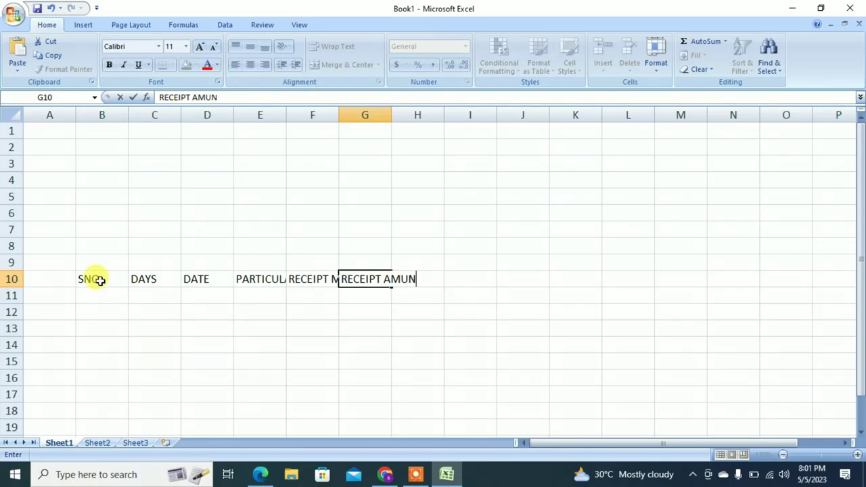
pyautogui.write('T')
pyautogui.press('BackSpace')
pyautogui.press('BackSpace')
pyautogui.press('BackSpace')
pyautogui.write('OUND')
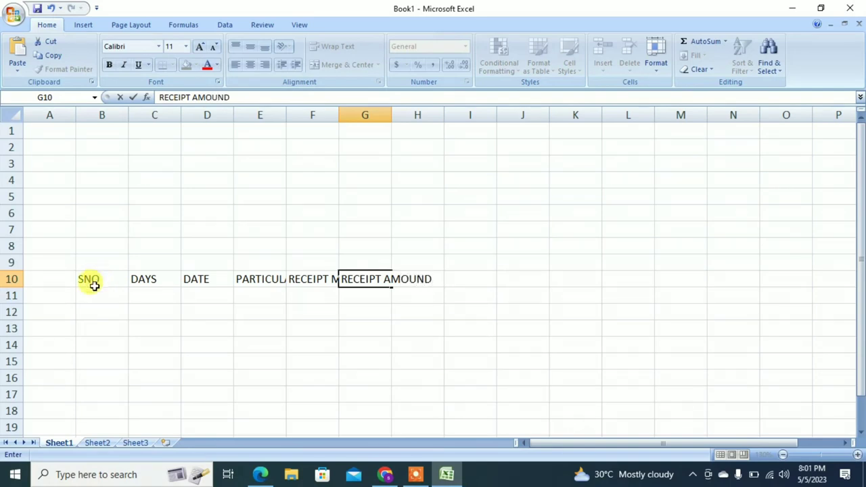
pyautogui.press('BackSpace')
pyautogui.write('T')
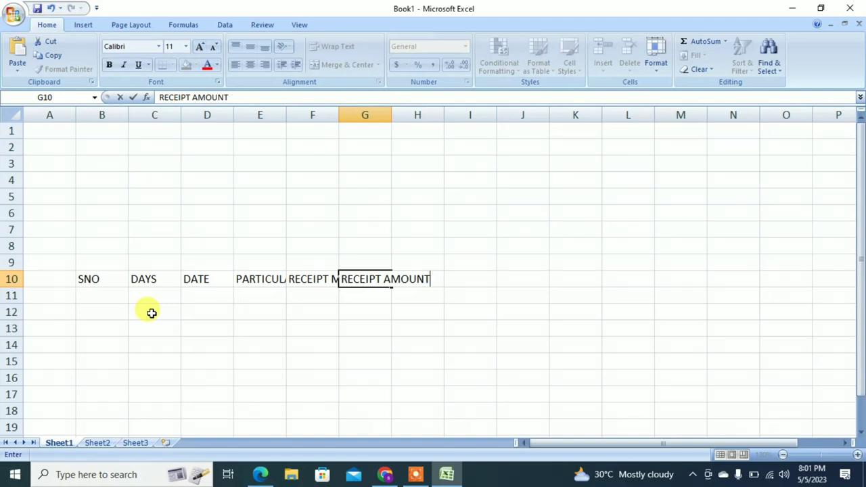
pyautogui.click(113, 282)
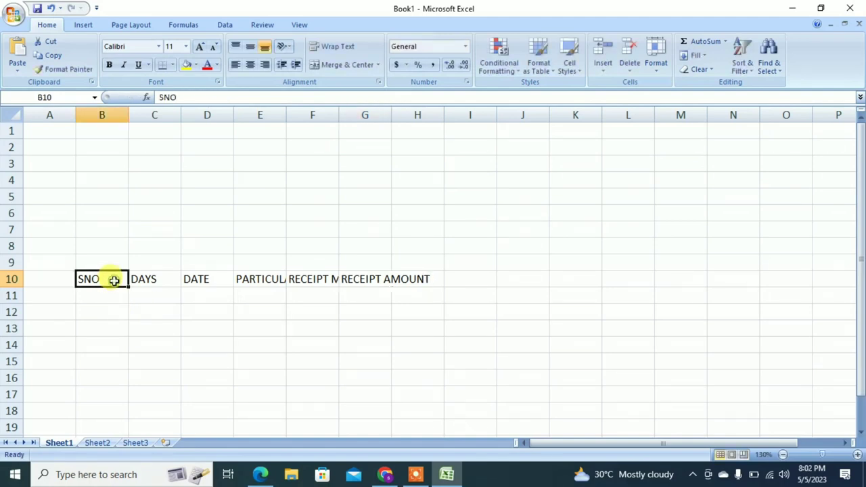
# Make headers B10:G10 bold, size 14 and centred, and AutoFit the column widths.
pyautogui.click(157, 310)
pyautogui.moveTo(114, 283); pyautogui.dragTo(355, 280)
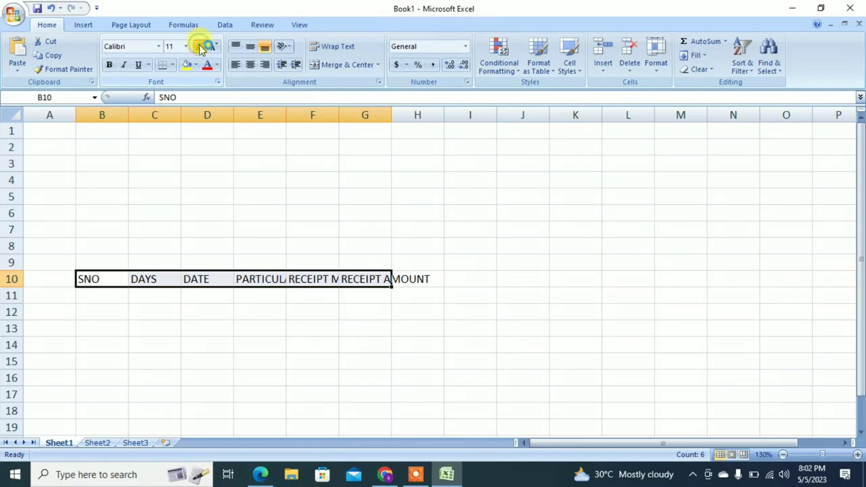
pyautogui.click(111, 68)
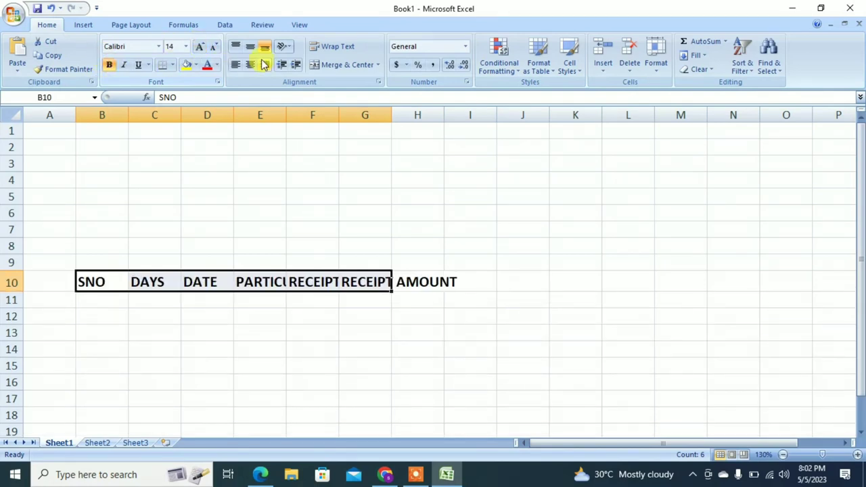
pyautogui.click(250, 68)
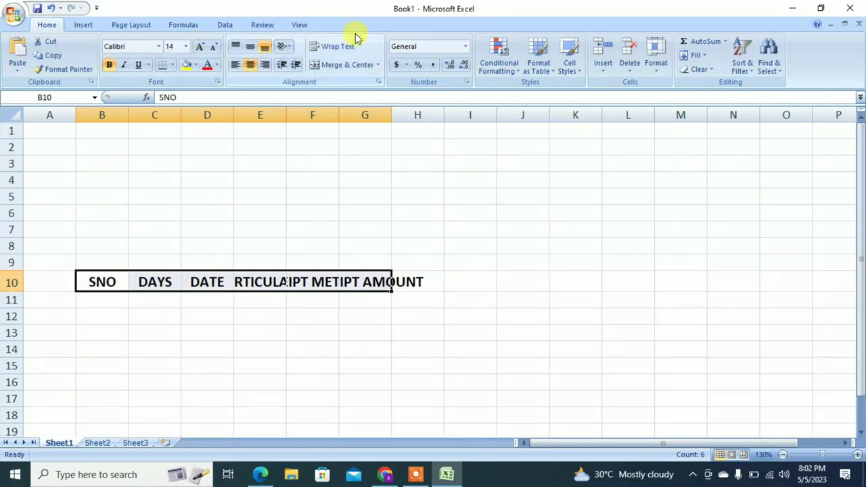
pyautogui.click(658, 68)
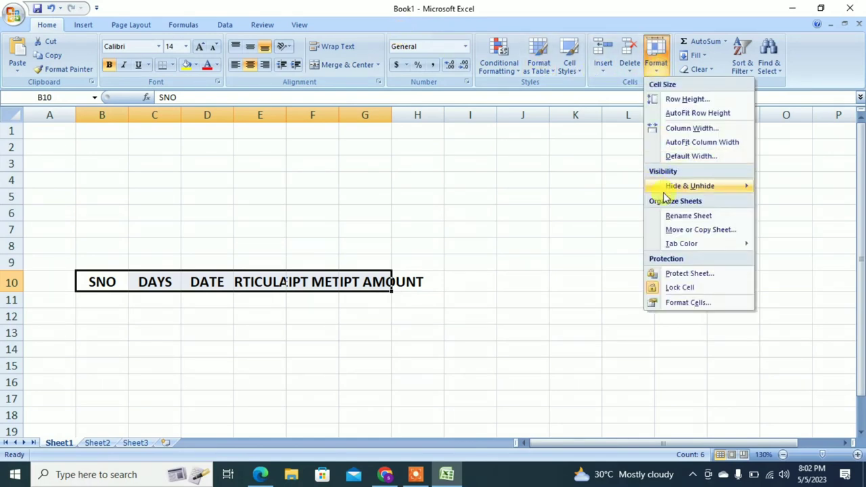
pyautogui.click(667, 142)
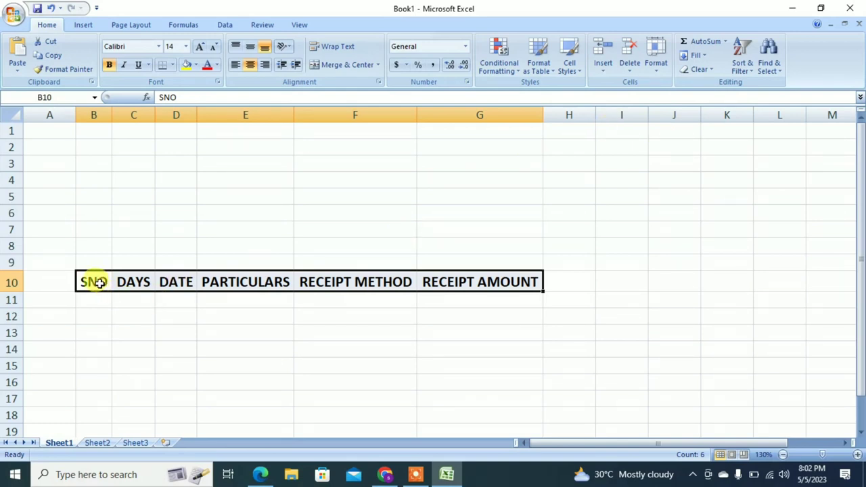
# Select the headers plus two empty rows, B10:G12, for a table.
pyautogui.doubleClick(98, 283)
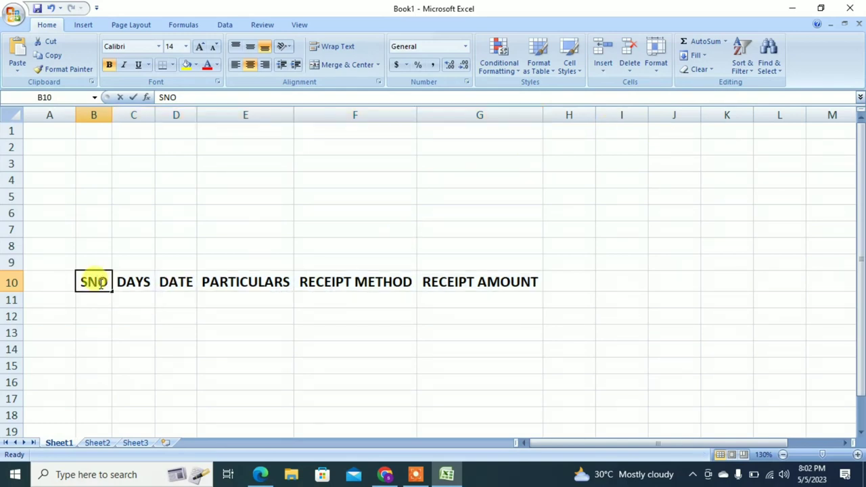
pyautogui.click(99, 321)
pyautogui.click(95, 281)
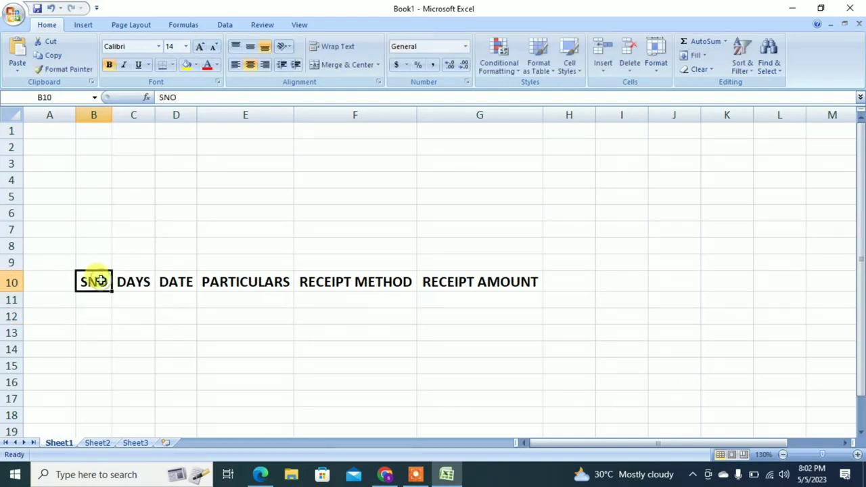
pyautogui.moveTo(98, 282); pyautogui.dragTo(441, 310)
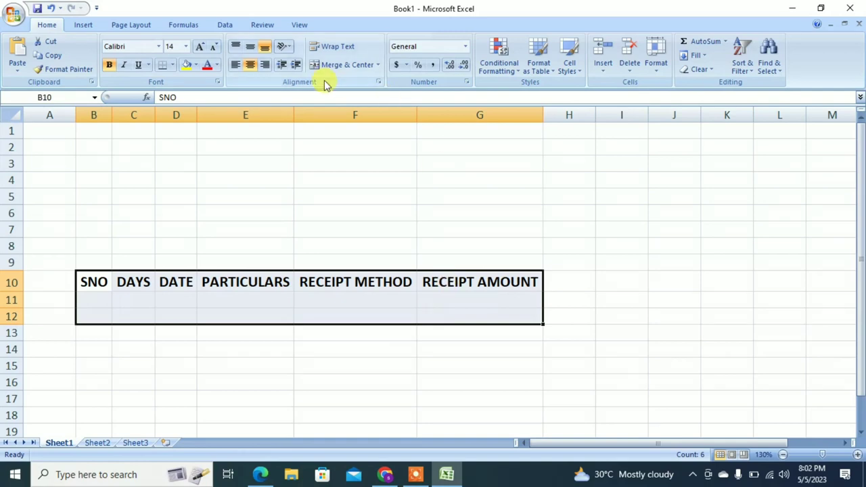
pyautogui.click(83, 26)
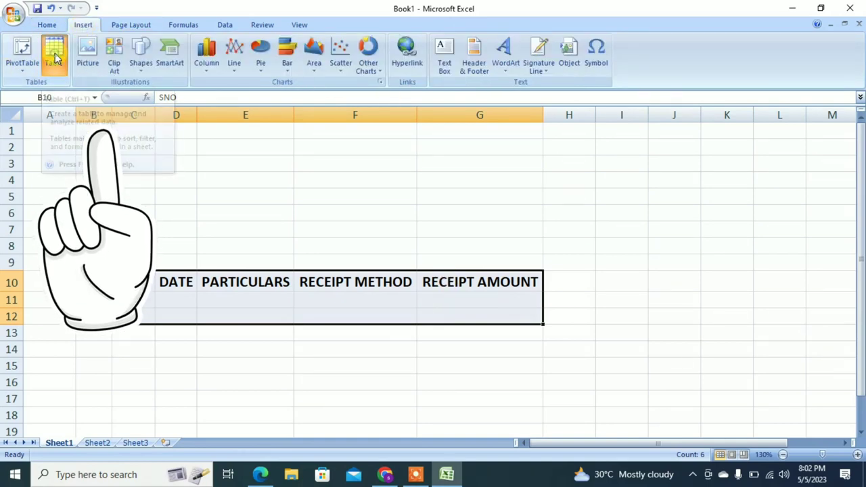
# Convert B10:G12 into a table with headers, turn off banded rows, and widen column B.
pyautogui.click(56, 57)
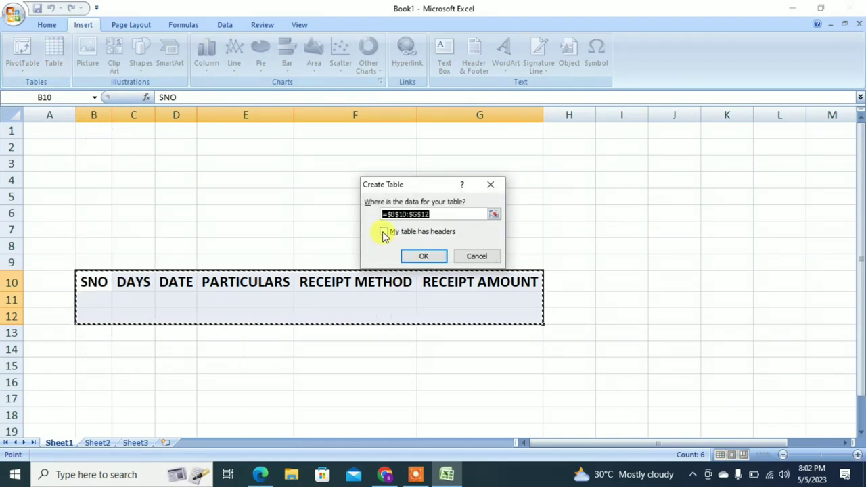
pyautogui.click(383, 232)
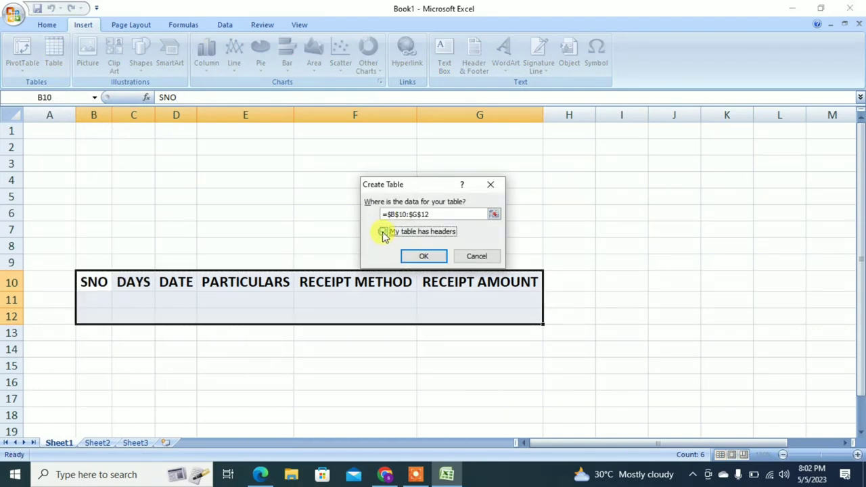
pyautogui.click(424, 257)
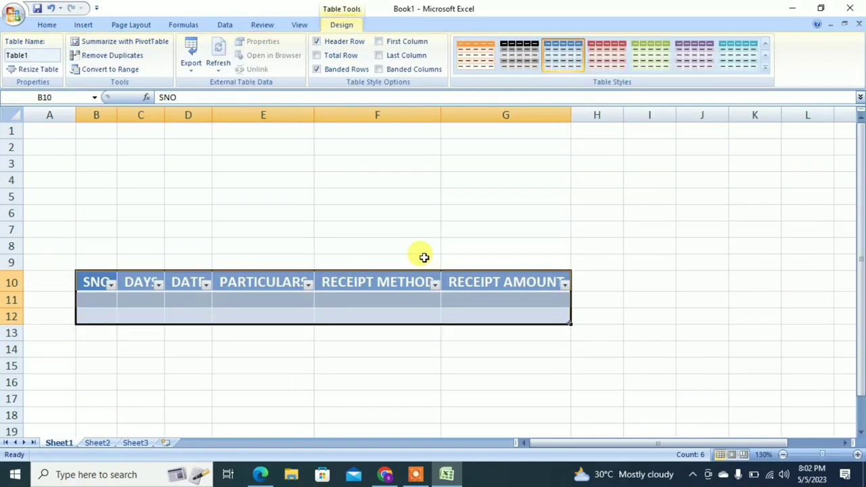
pyautogui.click(335, 71)
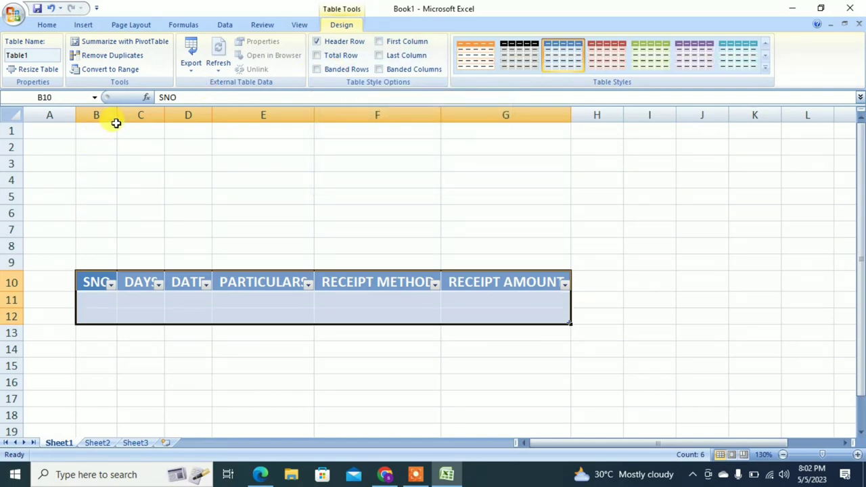
pyautogui.moveTo(116, 121); pyautogui.dragTo(404, 151)
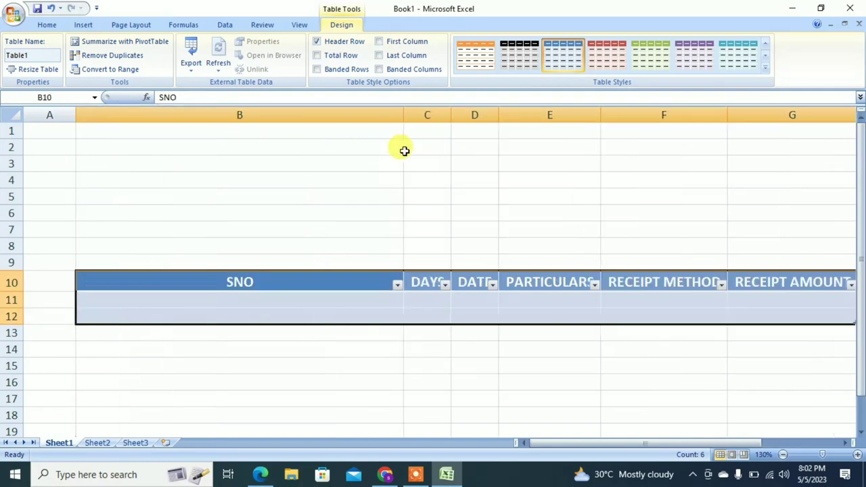
# Enter =IF(Table1[[#This Row],[DAYS]]="","",ROW(1:1)) in B11 for SNO, then narrow column B.
pyautogui.click(139, 298)
pyautogui.write('=')
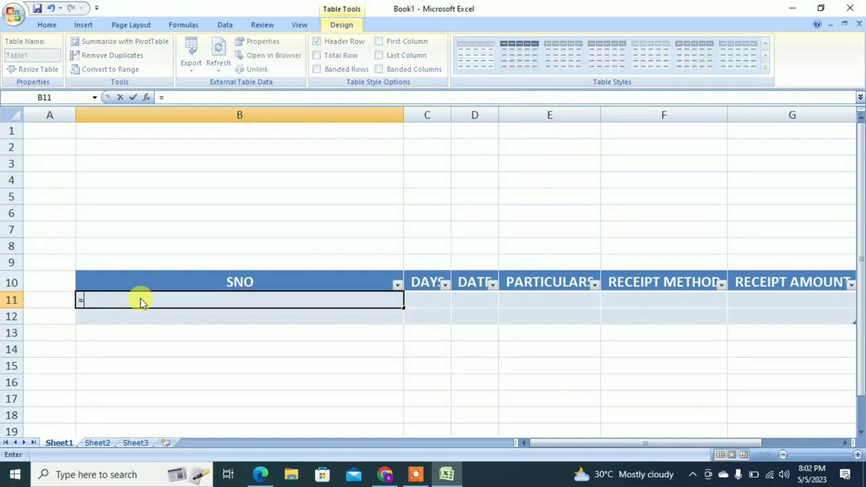
pyautogui.write('IF')
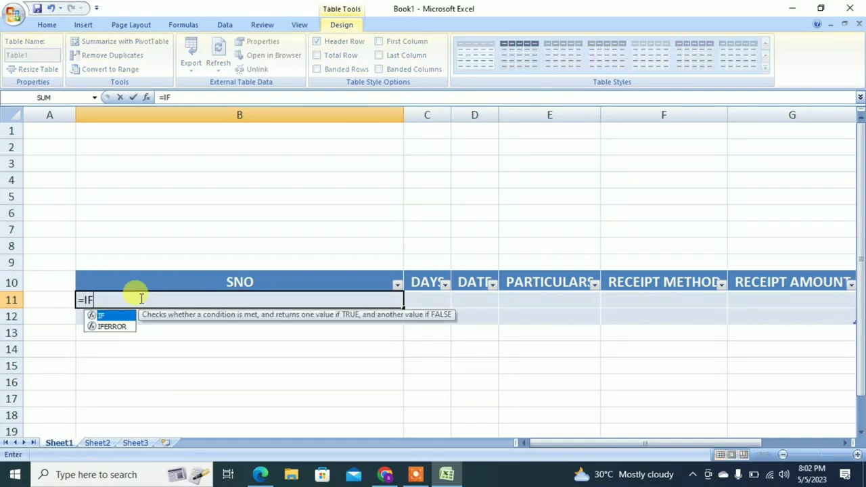
pyautogui.write('(')
pyautogui.press('Right')
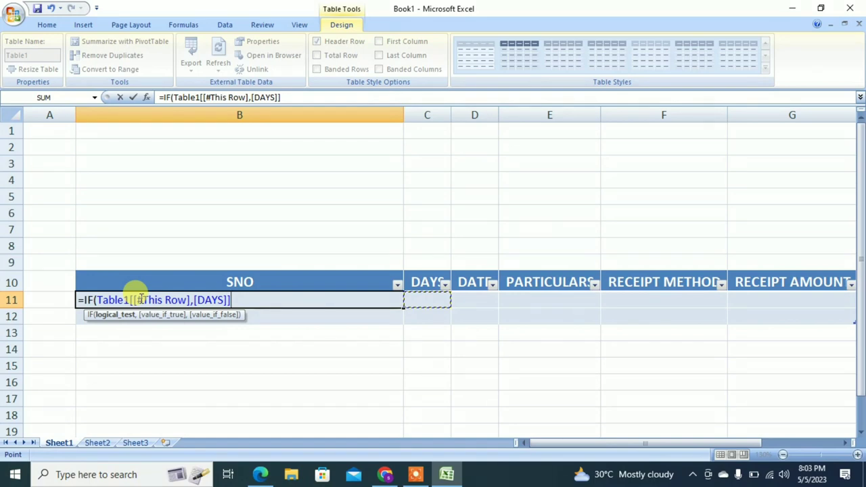
pyautogui.write(',""')
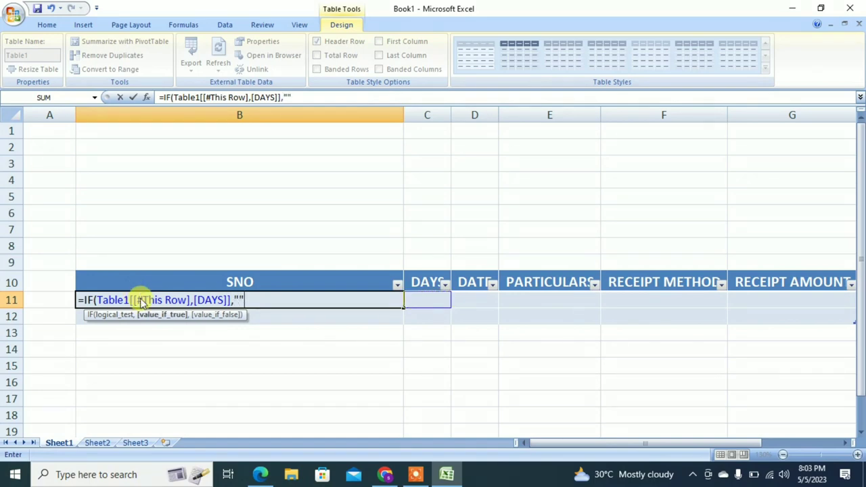
pyautogui.write(',')
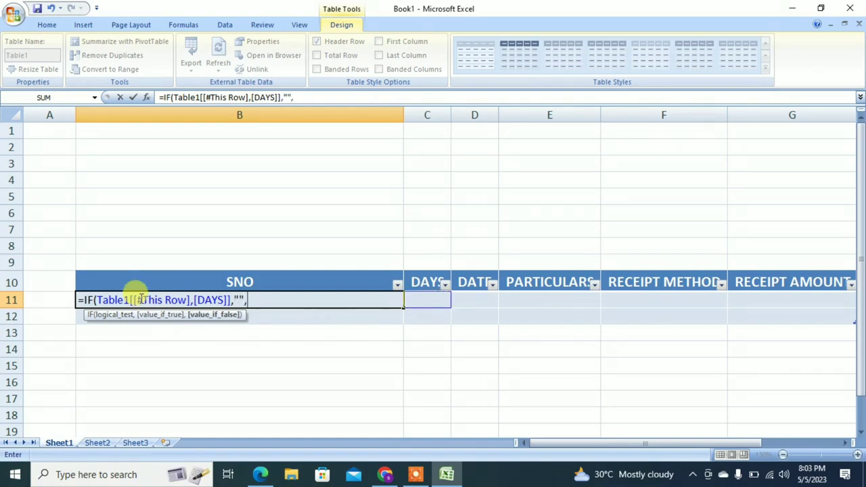
pyautogui.write('"",')
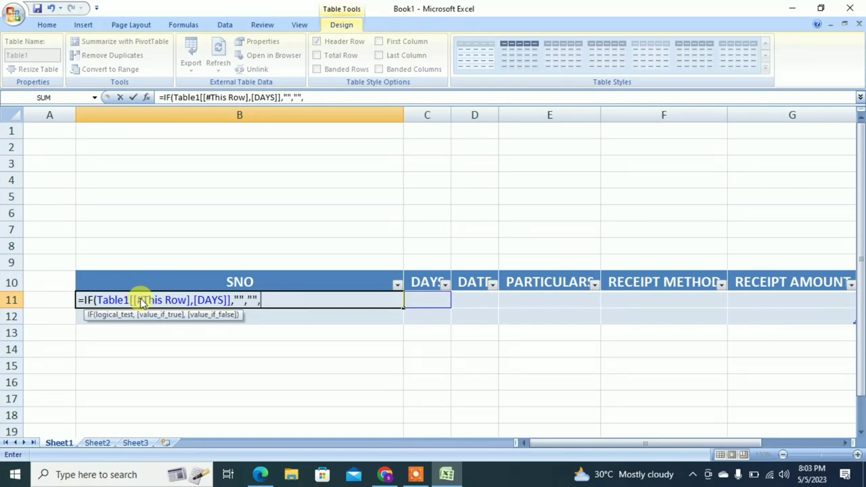
pyautogui.write('RO')
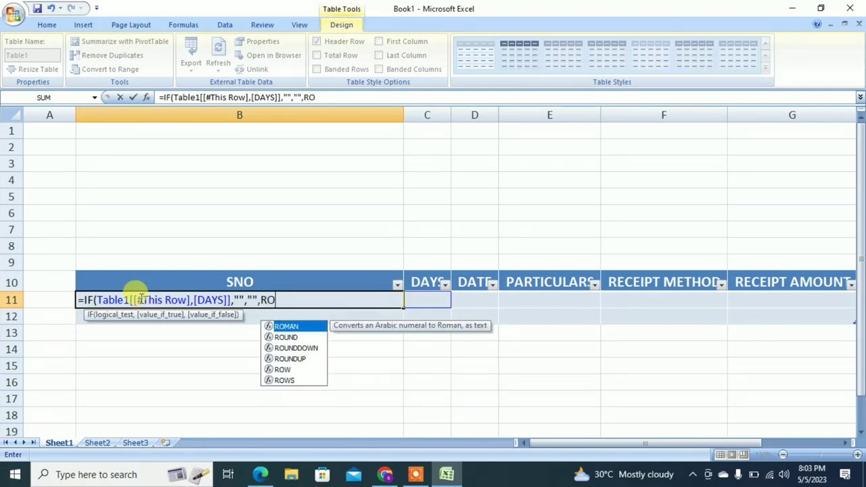
pyautogui.write('W(')
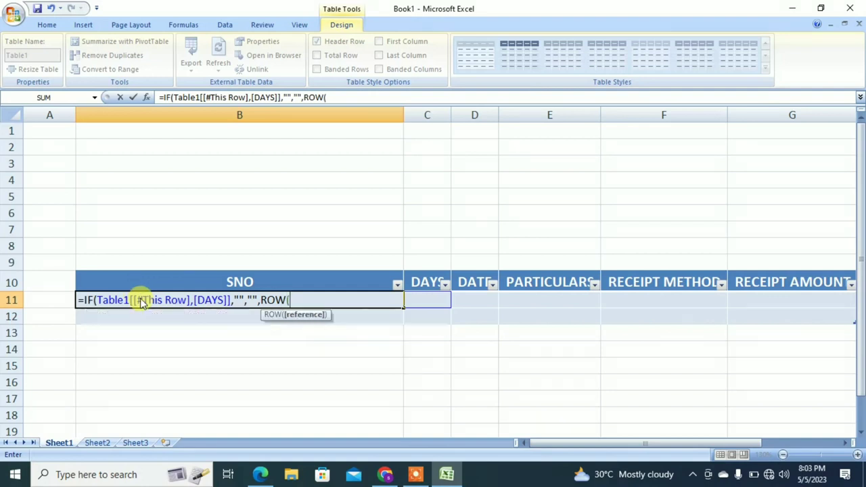
pyautogui.write('1')
pyautogui.write(':1')
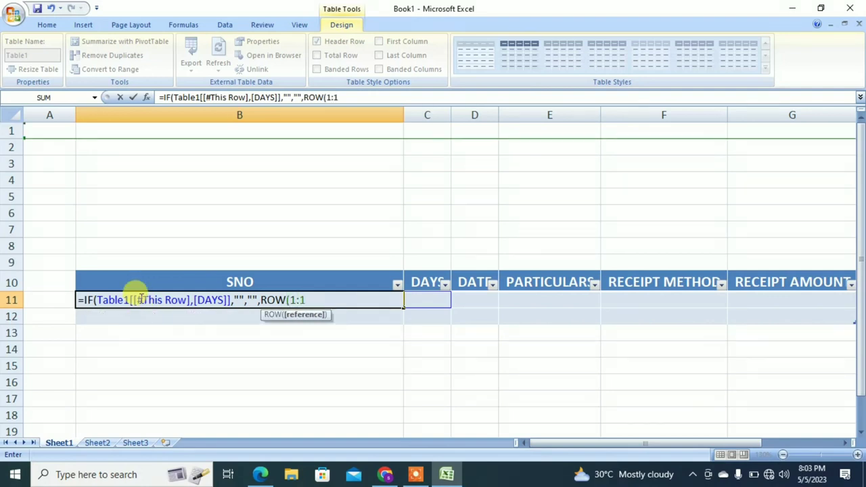
pyautogui.write('))')
pyautogui.press('Return')
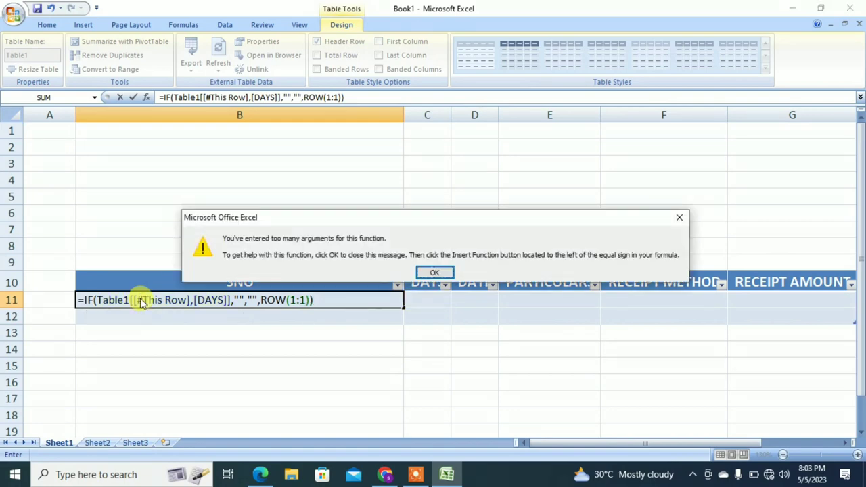
pyautogui.click(431, 272)
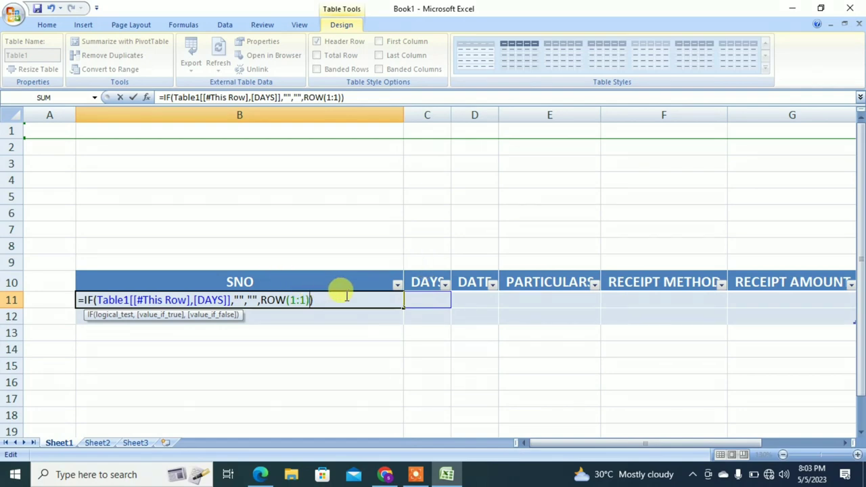
pyautogui.press('Return')
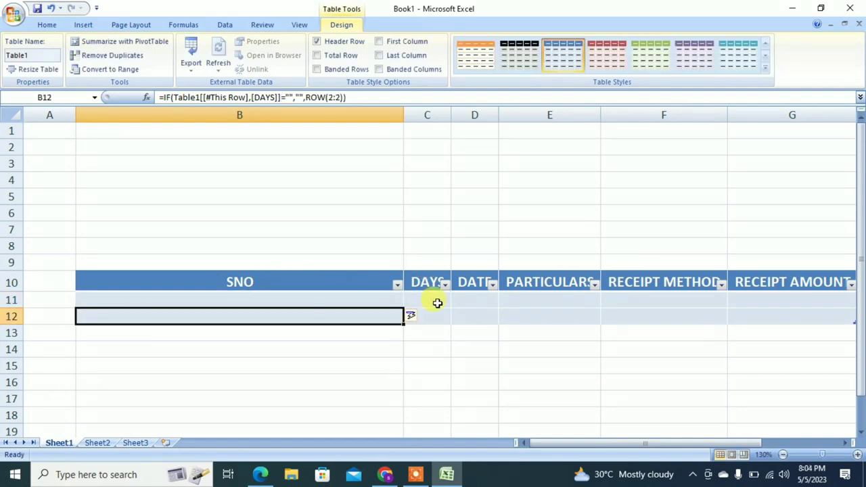
pyautogui.doubleClick(350, 300)
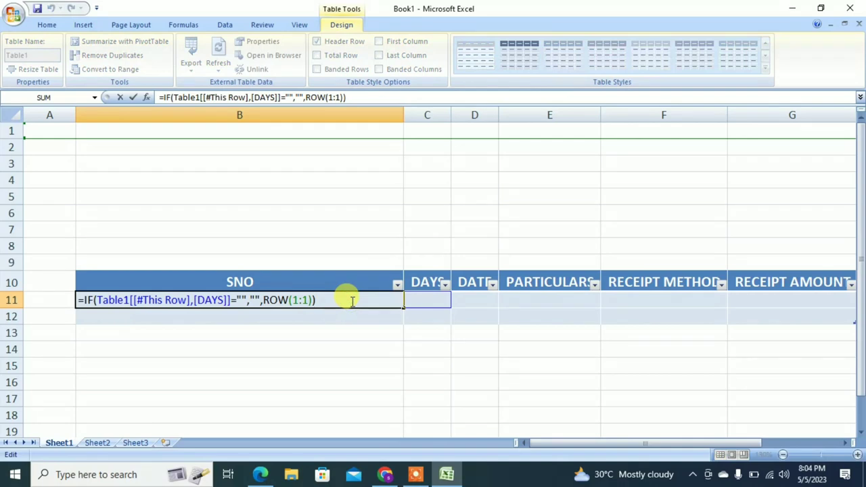
pyautogui.press('Return')
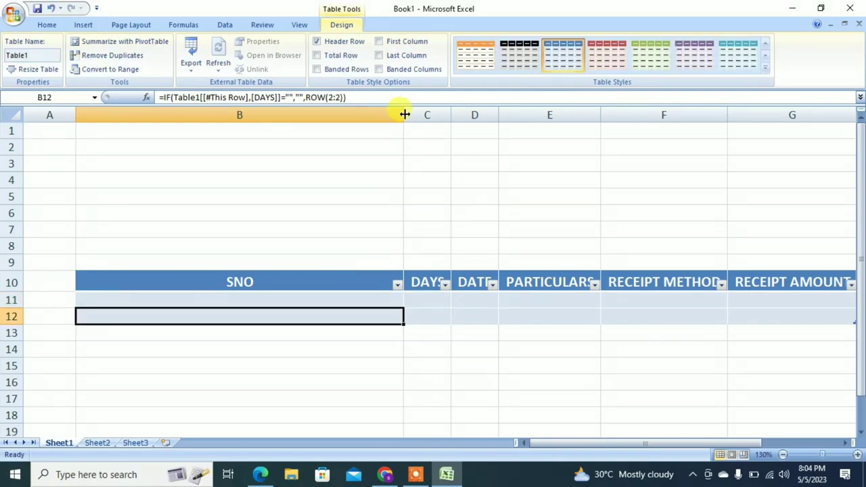
pyautogui.moveTo(405, 114); pyautogui.dragTo(158, 145)
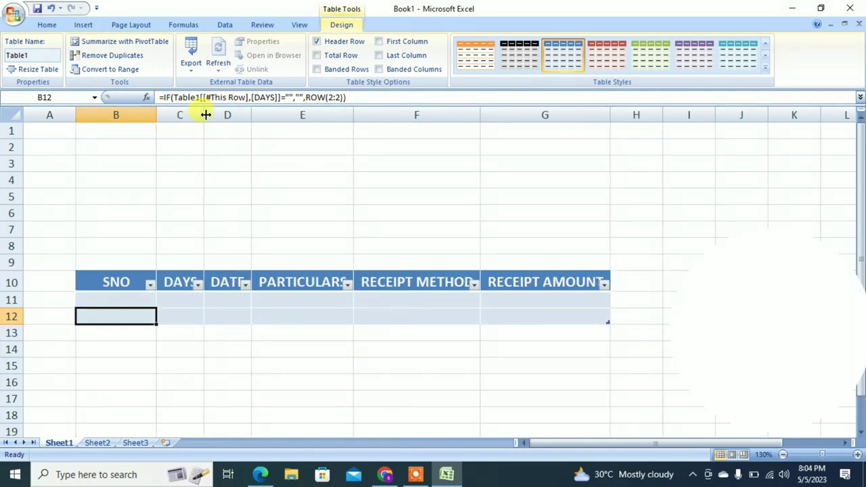
# Widen column C and enter =IF(DATE="","",TEXT(DATE,"DDDD")) in C11 to show weekday names.
pyautogui.moveTo(208, 115); pyautogui.dragTo(534, 156)
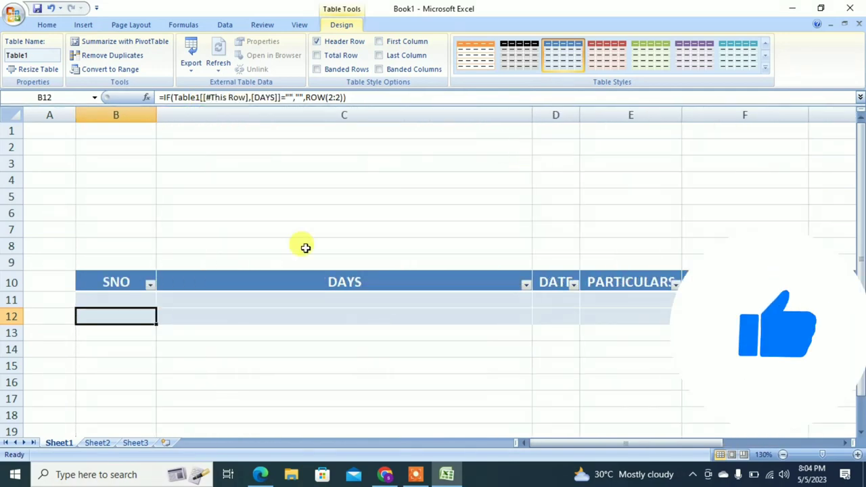
pyautogui.click(292, 304)
pyautogui.write('=')
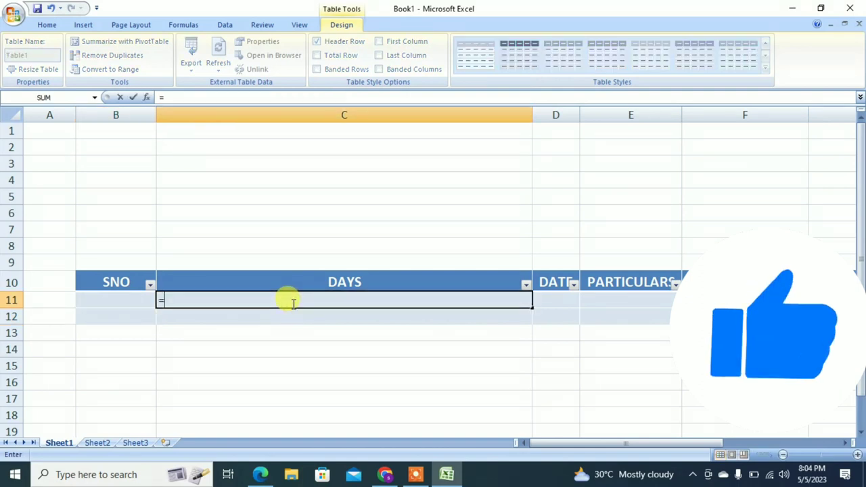
pyautogui.write('if(')
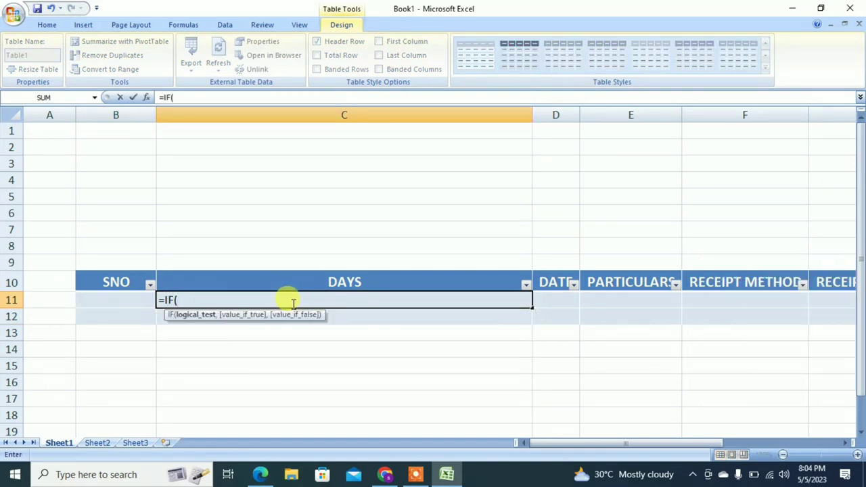
pyautogui.press('Right')
pyautogui.write('=')
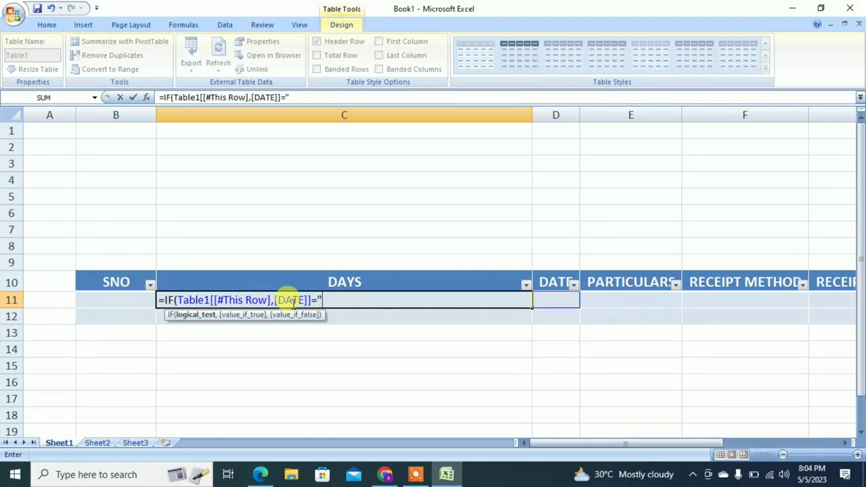
pyautogui.write('"",""')
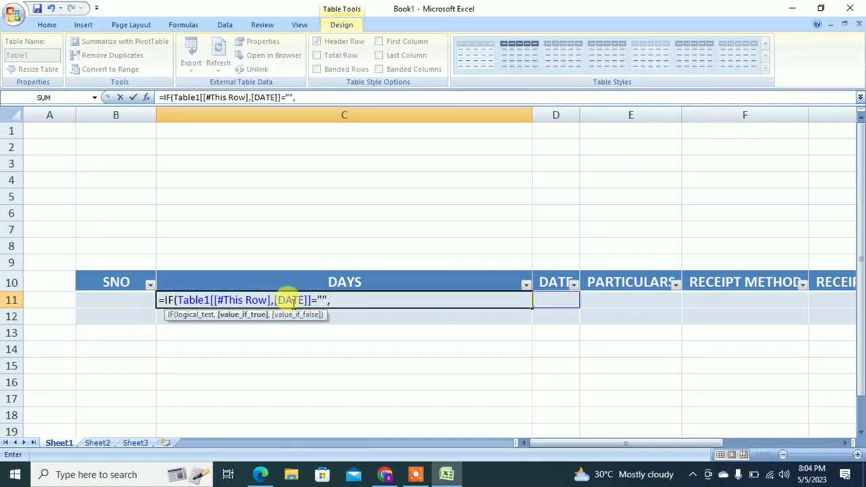
pyautogui.write(',')
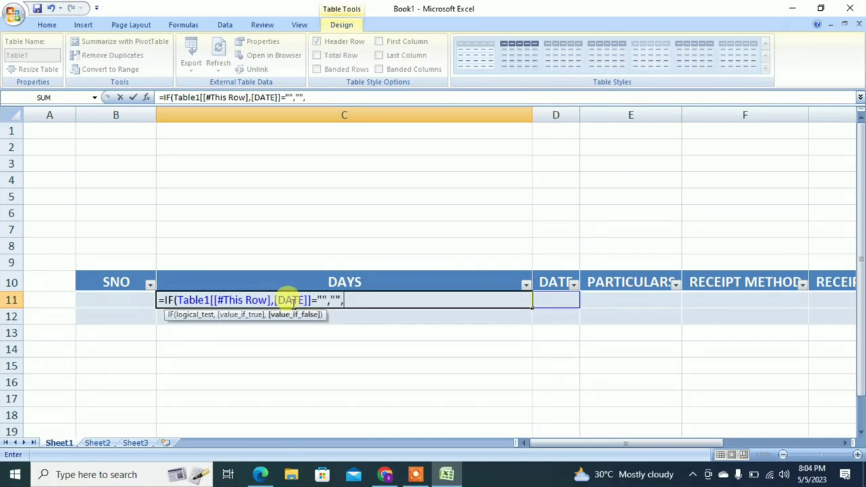
pyautogui.write('TEXT')
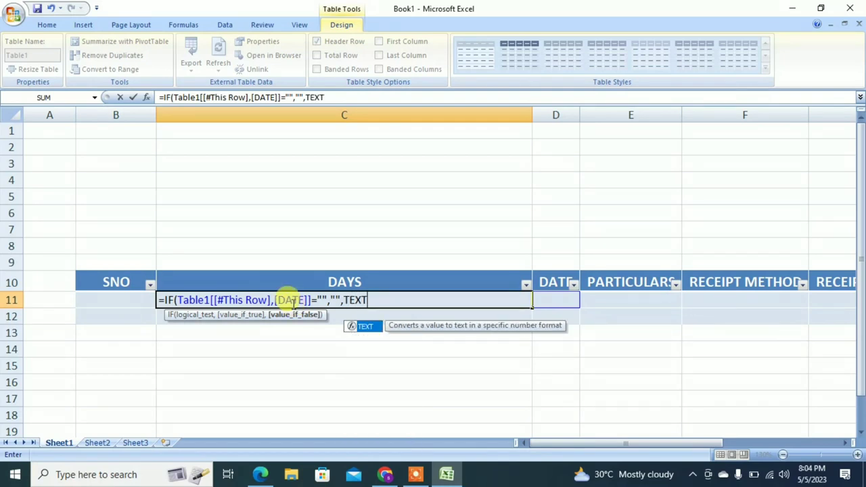
pyautogui.write('(')
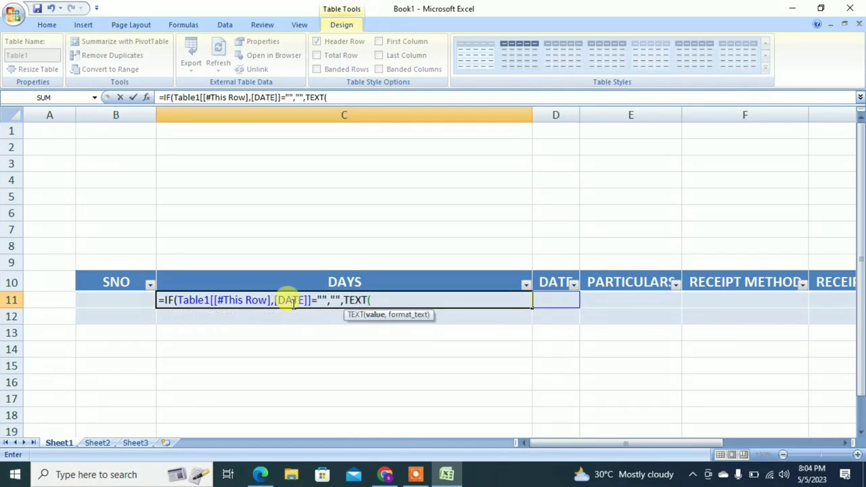
pyautogui.click(550, 302)
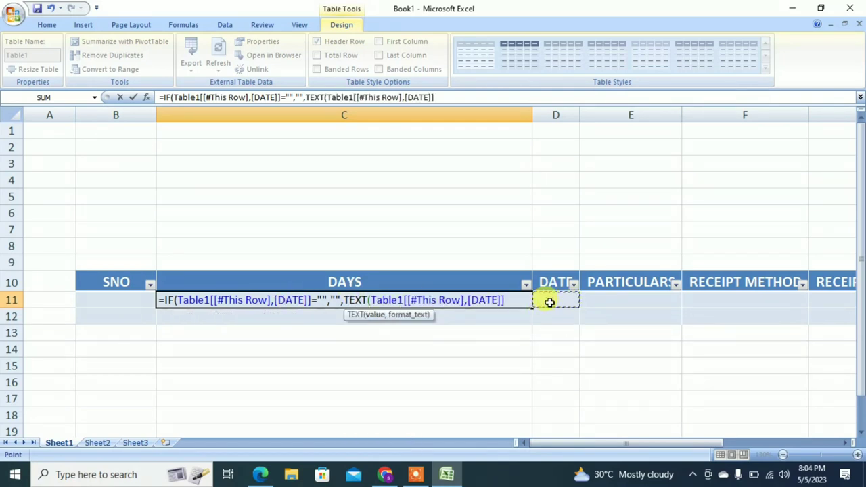
pyautogui.write(',')
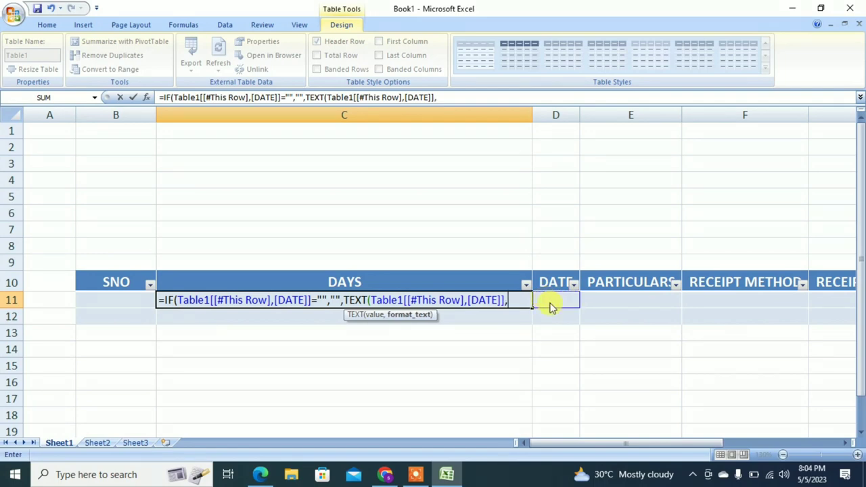
pyautogui.write('"DD')
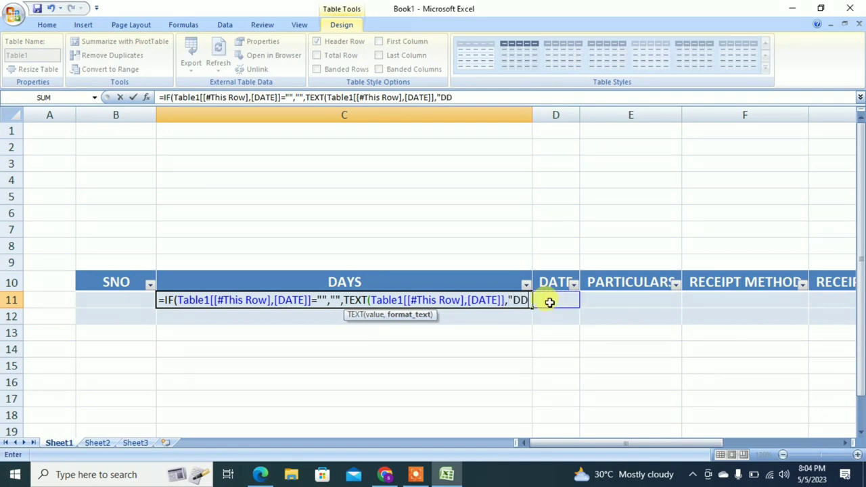
pyautogui.write('DD')
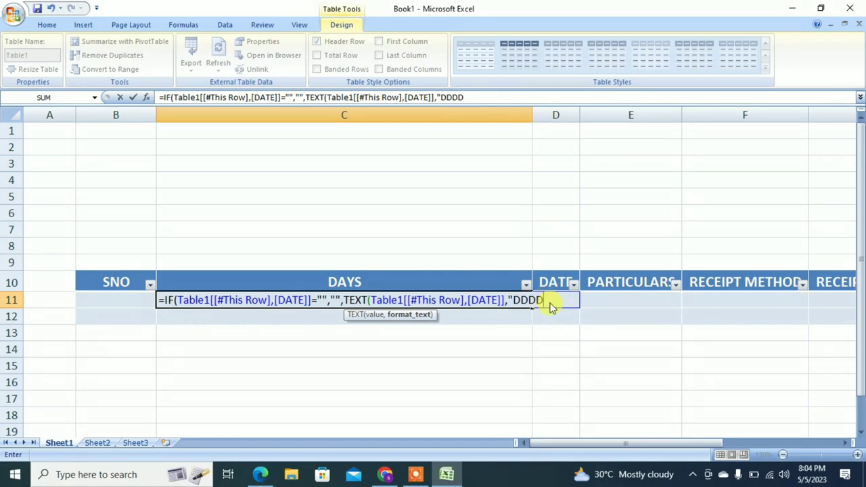
pyautogui.write('"')
pyautogui.write(')')
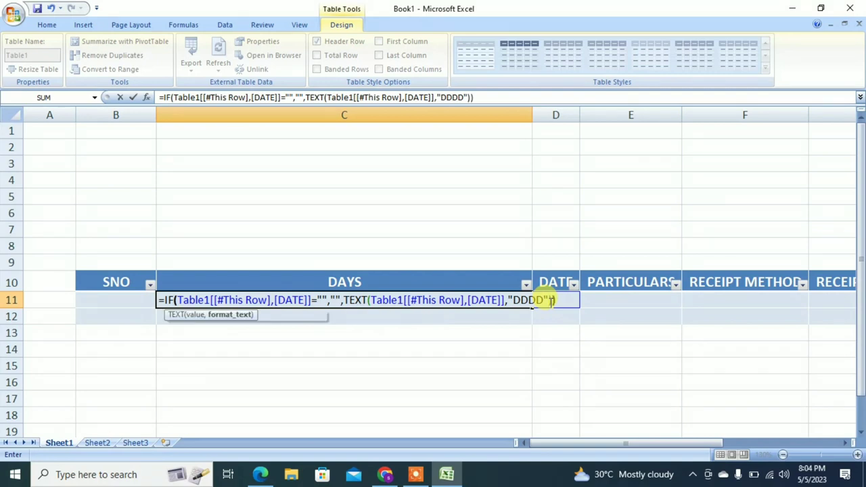
pyautogui.press('Return')
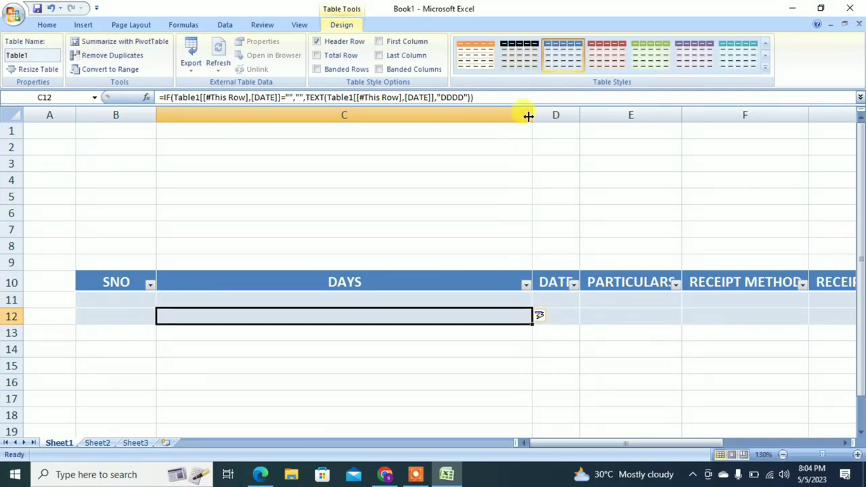
# Narrow the DAYS column, widen the DATE column, and select RECEIPT METHOD cells F11:F12.
pyautogui.moveTo(529, 116); pyautogui.dragTo(253, 156)
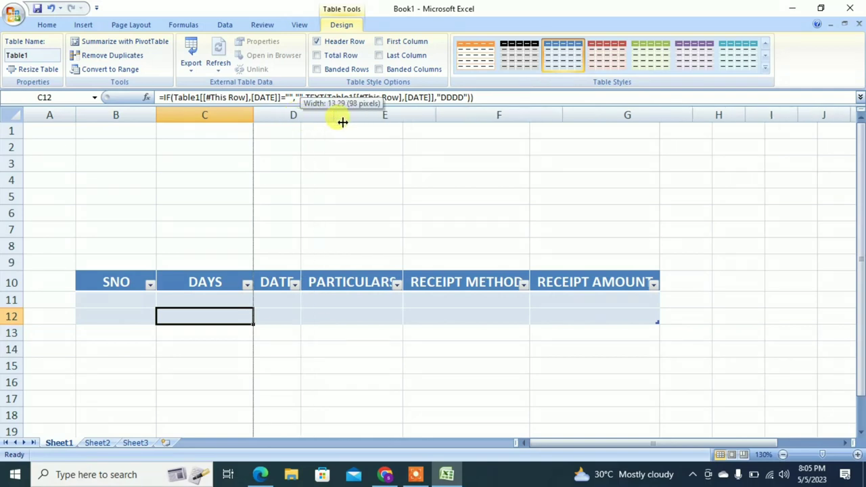
pyautogui.moveTo(299, 118); pyautogui.dragTo(357, 119)
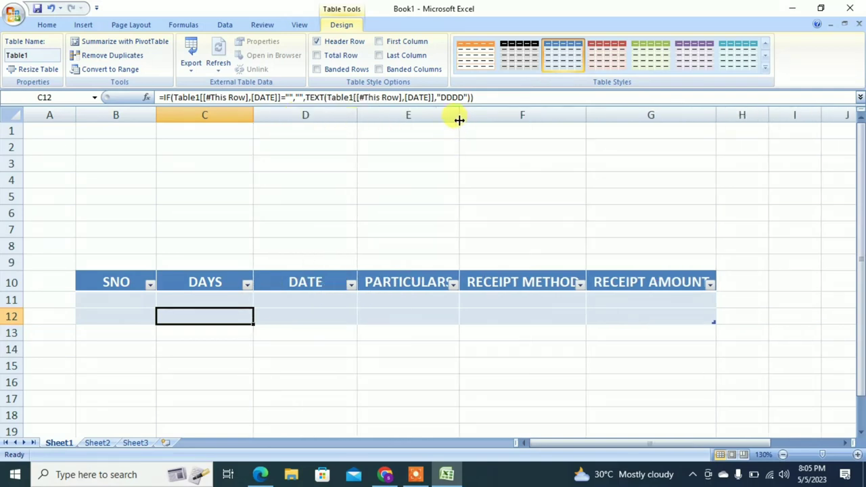
pyautogui.click(493, 305)
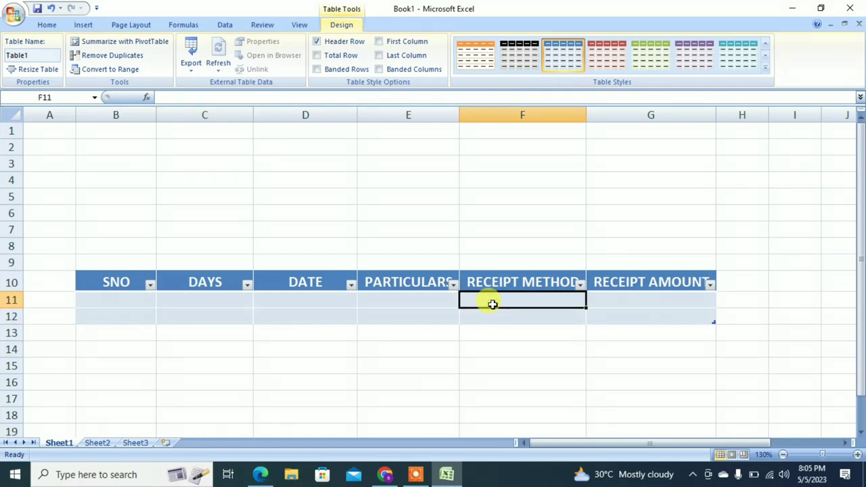
pyautogui.moveTo(492, 302); pyautogui.dragTo(496, 318)
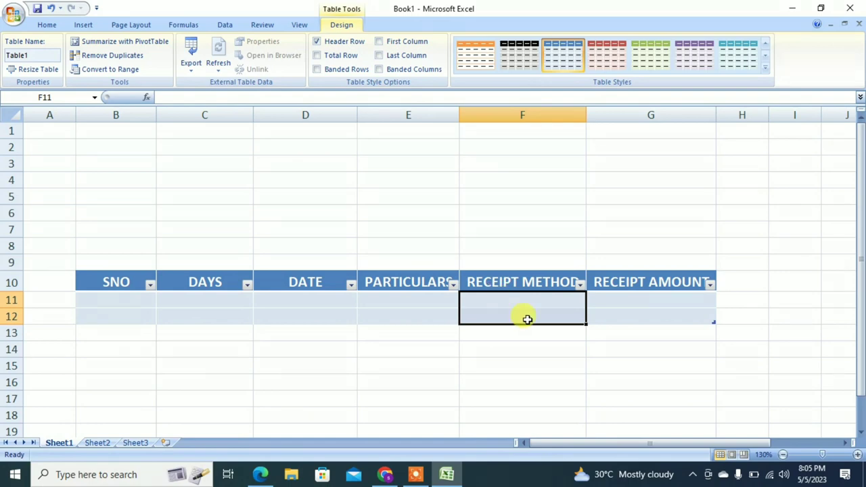
# Add a list validation of CASH, CARD, GPAY, PAYTM to F11:F12 and check the dropdown.
pyautogui.click(225, 25)
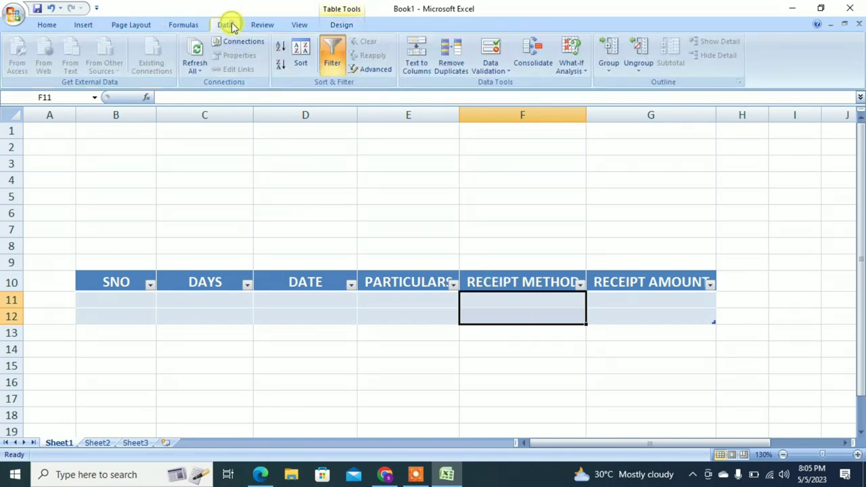
pyautogui.click(495, 70)
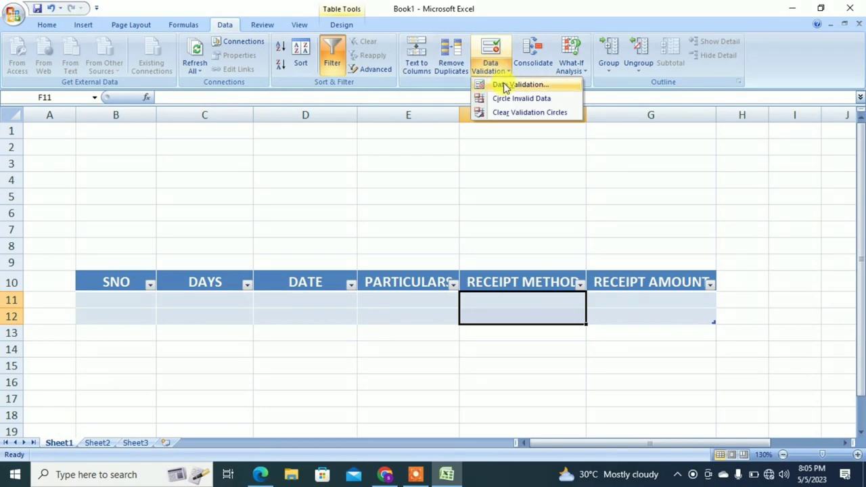
pyautogui.click(504, 87)
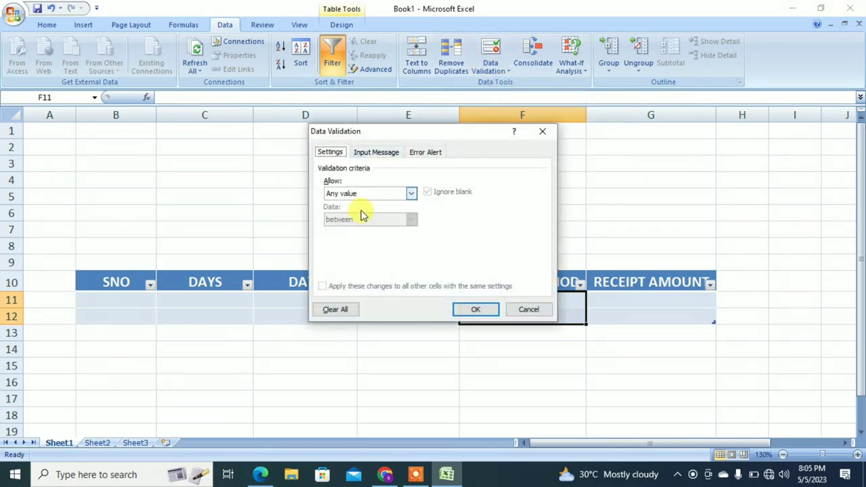
pyautogui.click(381, 193)
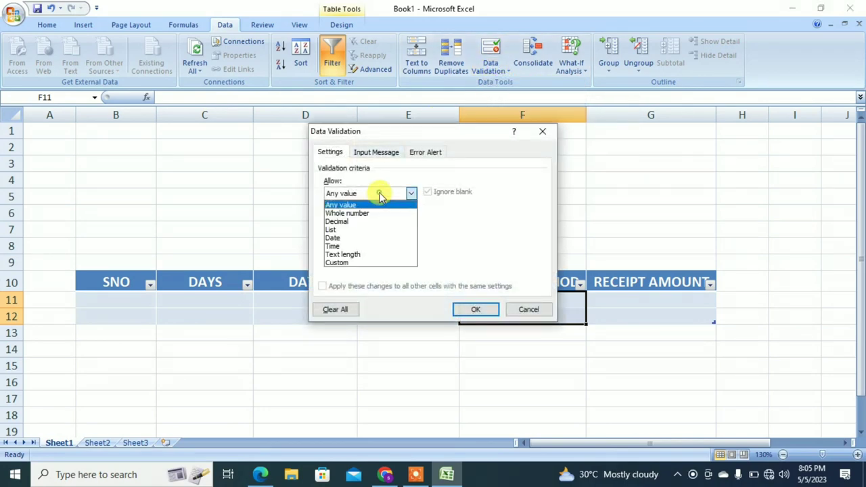
pyautogui.click(346, 231)
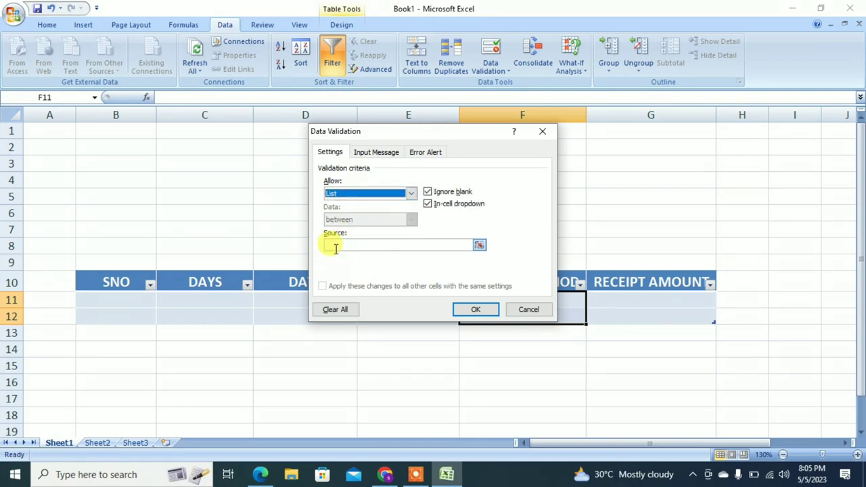
pyautogui.click(334, 246)
pyautogui.write('CASH,CARD,GPAY,PAYTM')
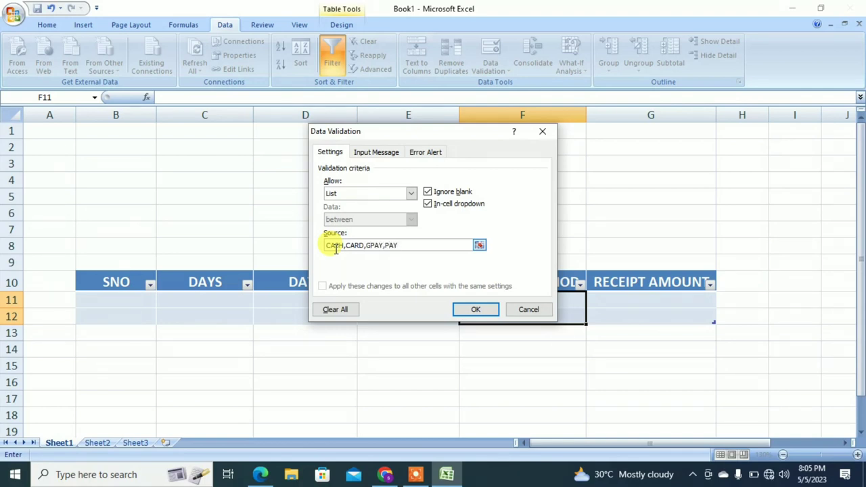
pyautogui.click(471, 311)
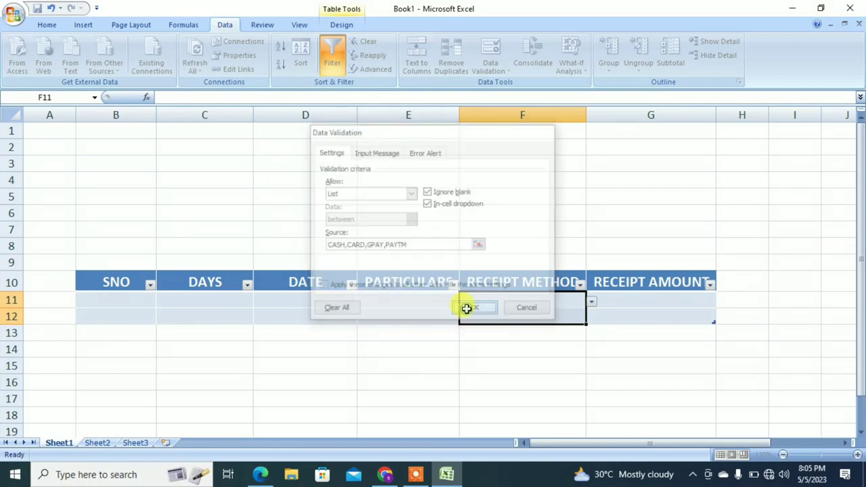
pyautogui.click(590, 304)
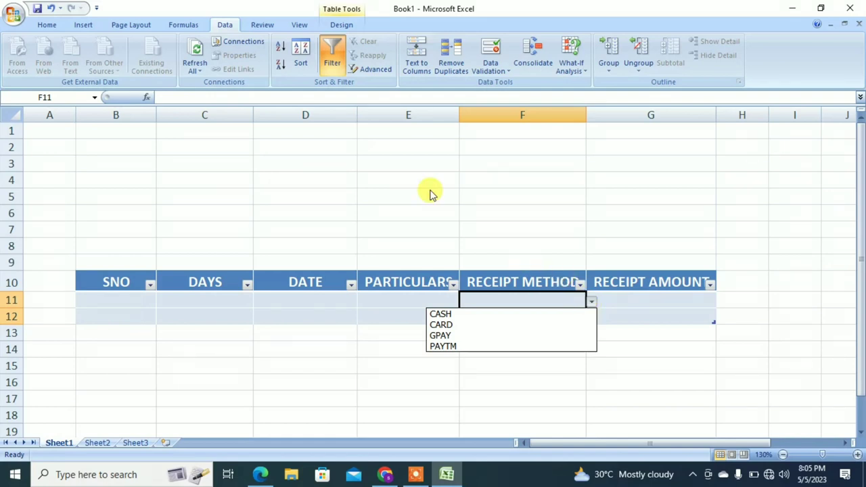
pyautogui.press('Escape')
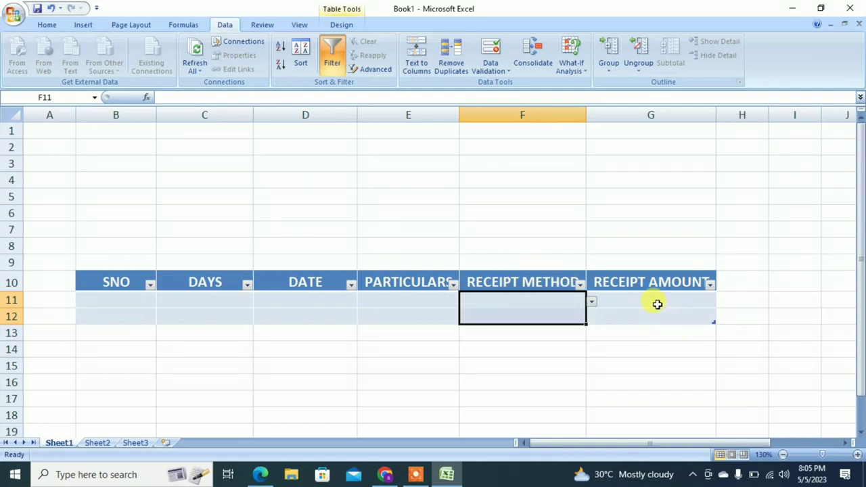
# Merge and centre B2:D2 as a title cell with 14-point font.
pyautogui.click(138, 147)
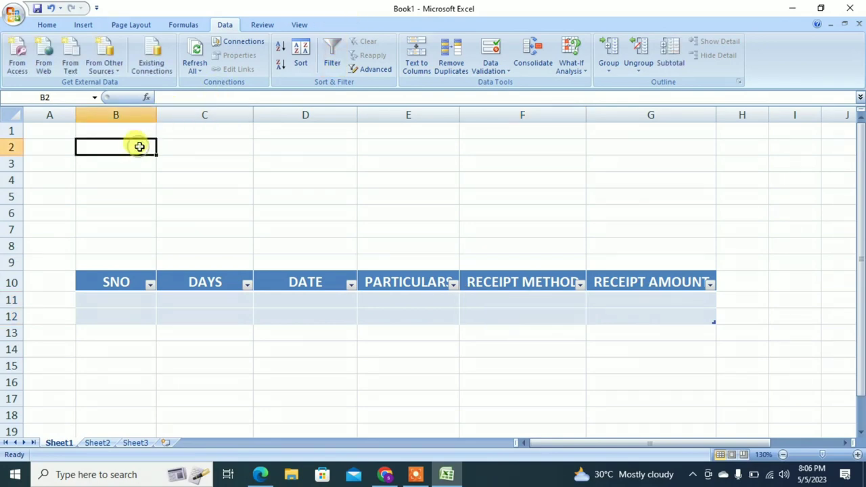
pyautogui.moveTo(138, 146); pyautogui.dragTo(280, 147)
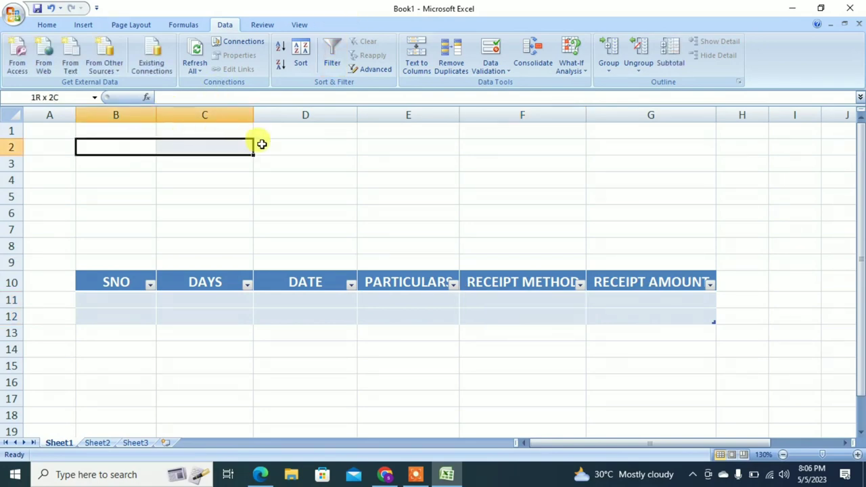
pyautogui.click(49, 25)
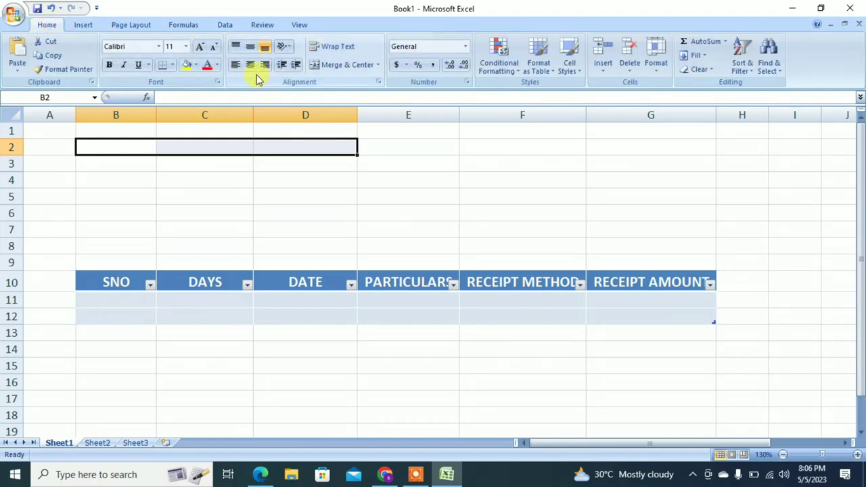
pyautogui.click(343, 68)
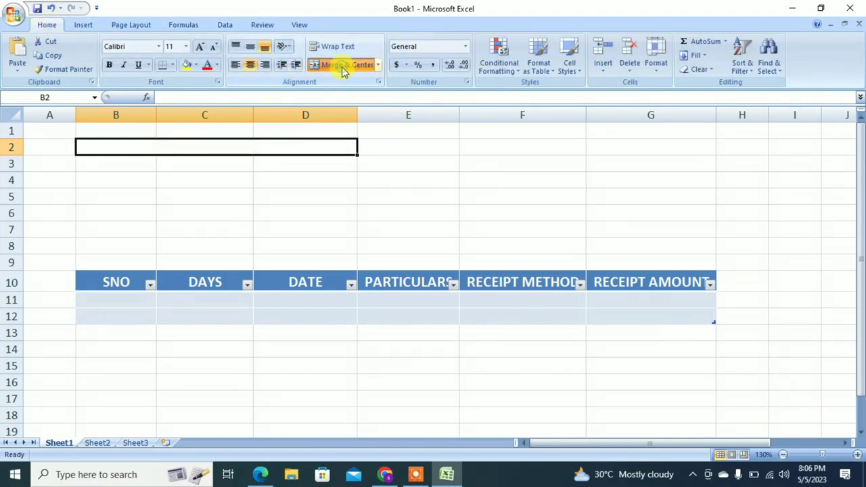
pyautogui.click(207, 48)
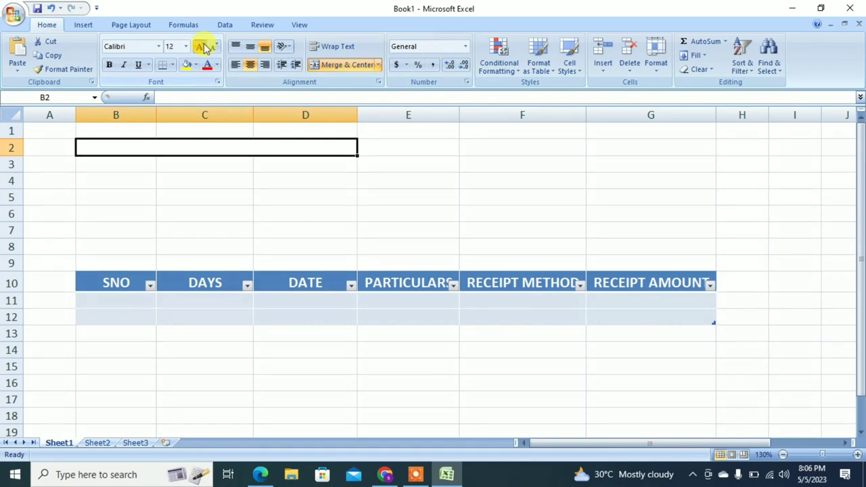
pyautogui.click(207, 49)
# Merge each row of B3:C8 across for the summary rows.
pyautogui.click(114, 167)
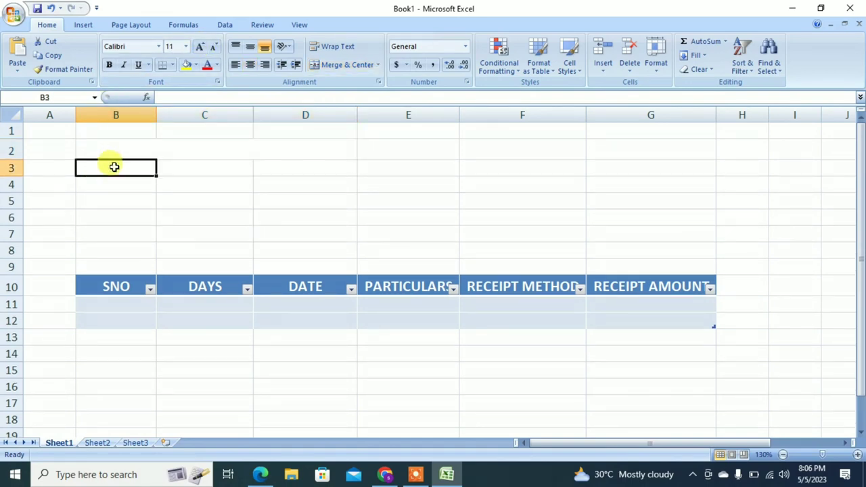
pyautogui.moveTo(115, 167)
pyautogui.mouseDown()
pyautogui.moveTo(186, 184)
pyautogui.moveTo(180, 246)
pyautogui.mouseUp()
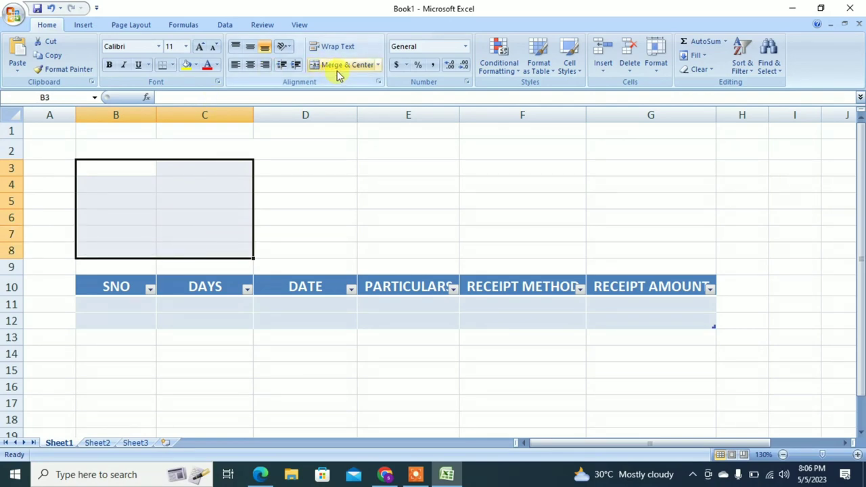
pyautogui.click(379, 65)
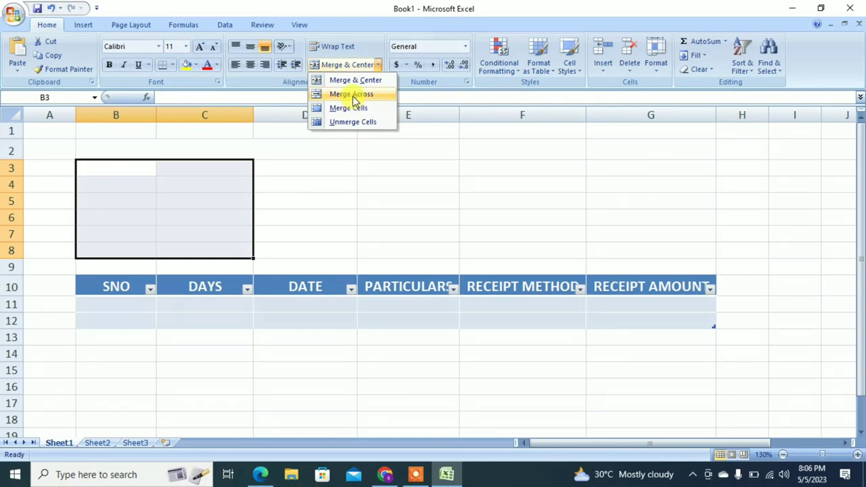
pyautogui.click(351, 95)
pyautogui.click(269, 151)
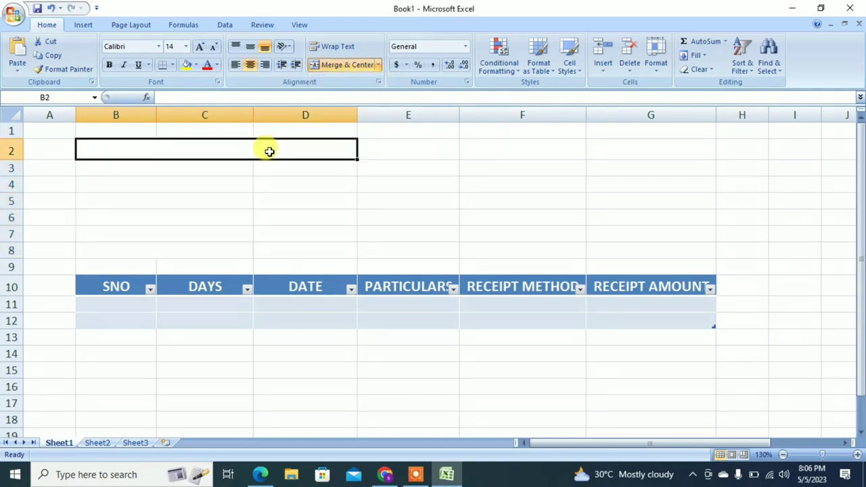
# Enter SUMMARY in B2, RECEIPT METHOD in B3 and AMOUNT in D3.
pyautogui.write('SUMMARY')
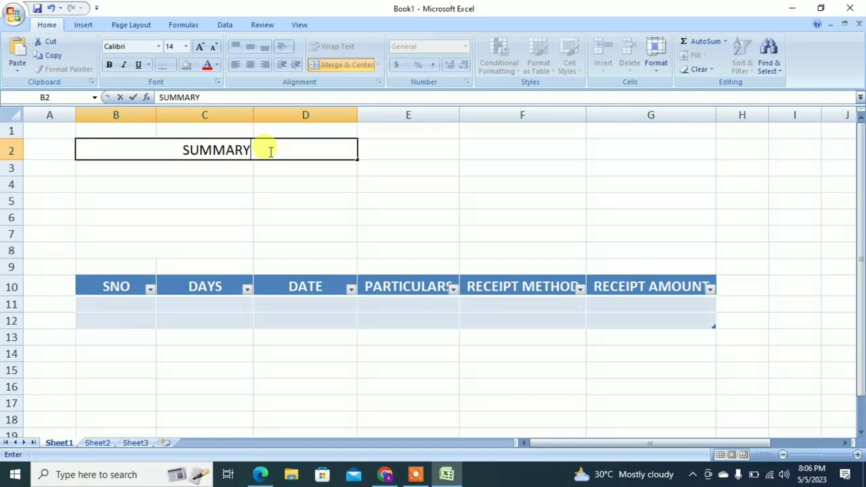
pyautogui.press('Return')
pyautogui.write('RECEI')
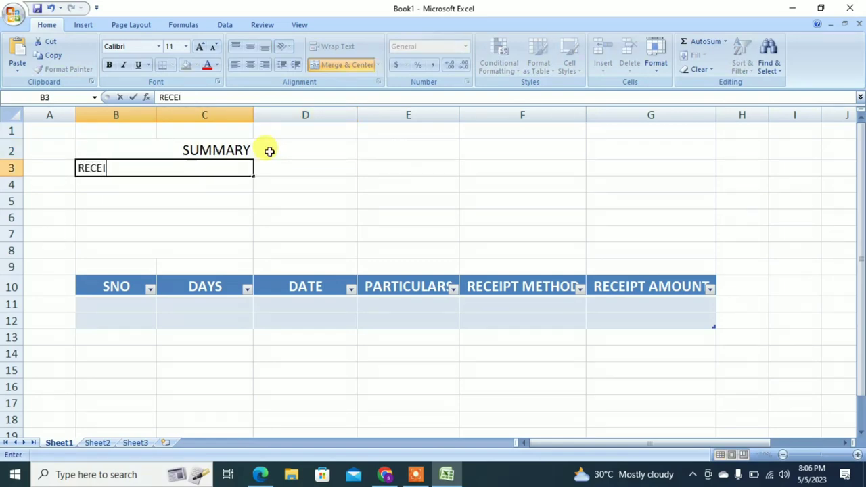
pyautogui.write('PT')
pyautogui.write(' METHPD')
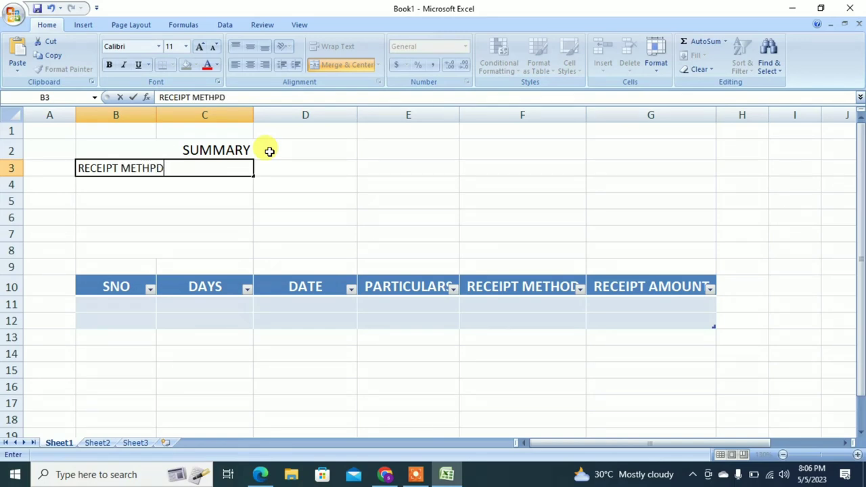
pyautogui.press('BackSpace')
pyautogui.press('BackSpace')
pyautogui.write('O')
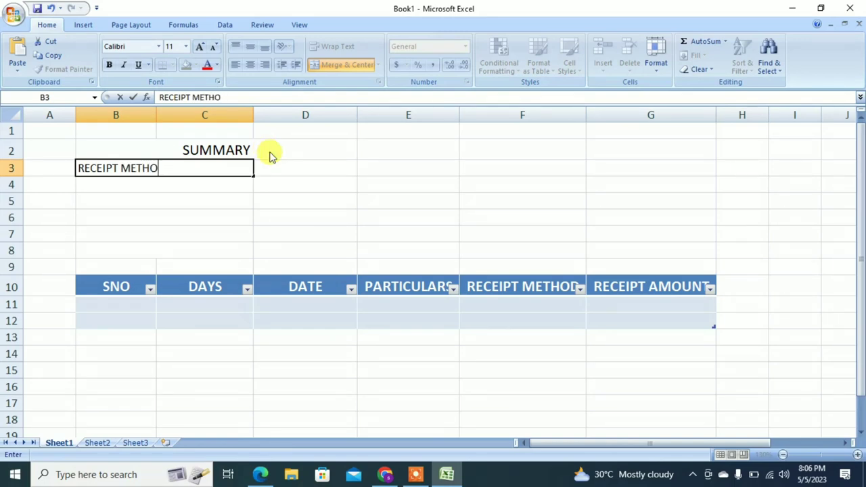
pyautogui.write('D')
pyautogui.press('Tab')
pyautogui.write('A')
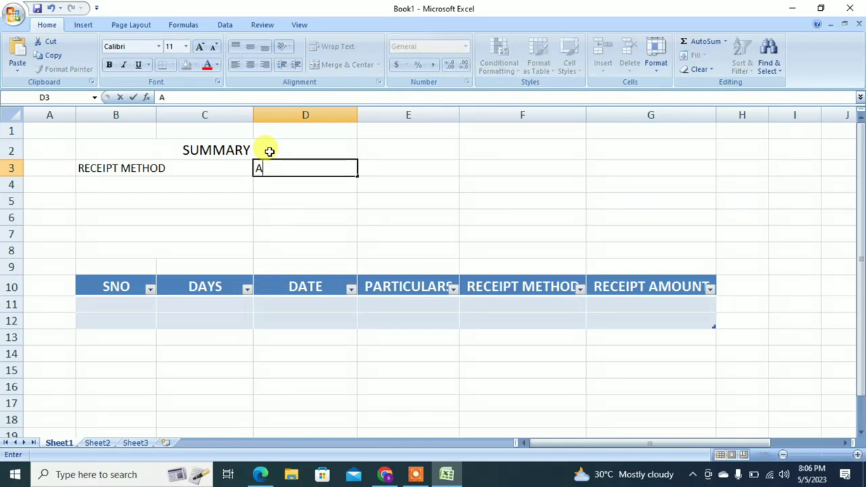
pyautogui.write('MOUNT')
pyautogui.click(237, 154)
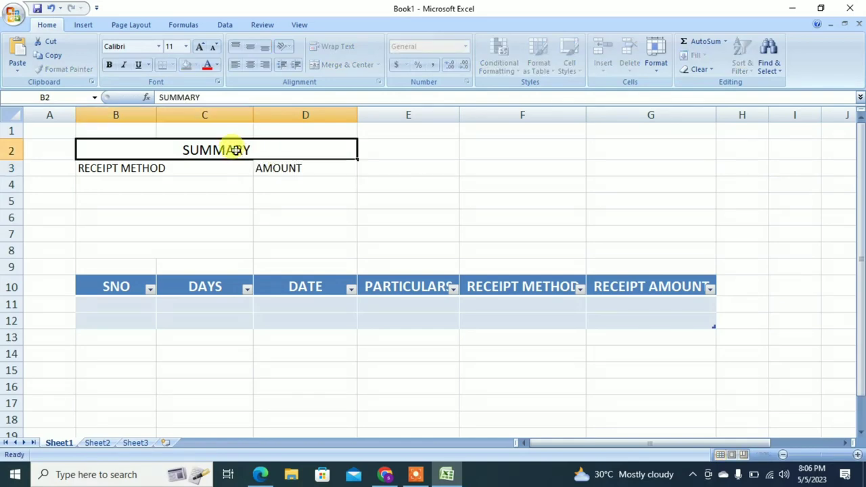
# Apply All Borders to the summary area B2:D8.
pyautogui.moveTo(235, 150); pyautogui.dragTo(235, 250)
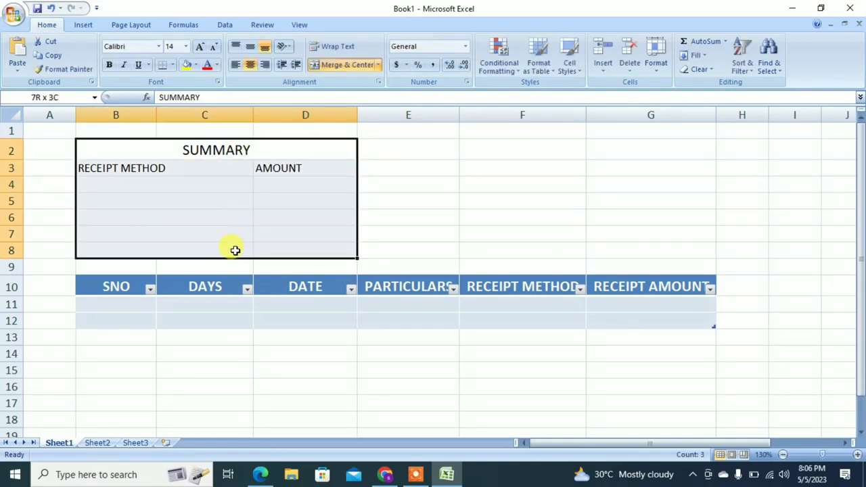
pyautogui.click(173, 67)
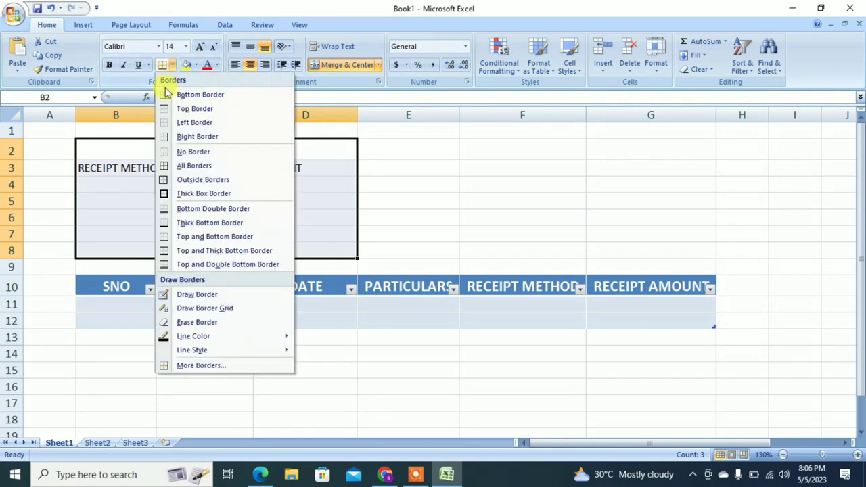
pyautogui.click(170, 167)
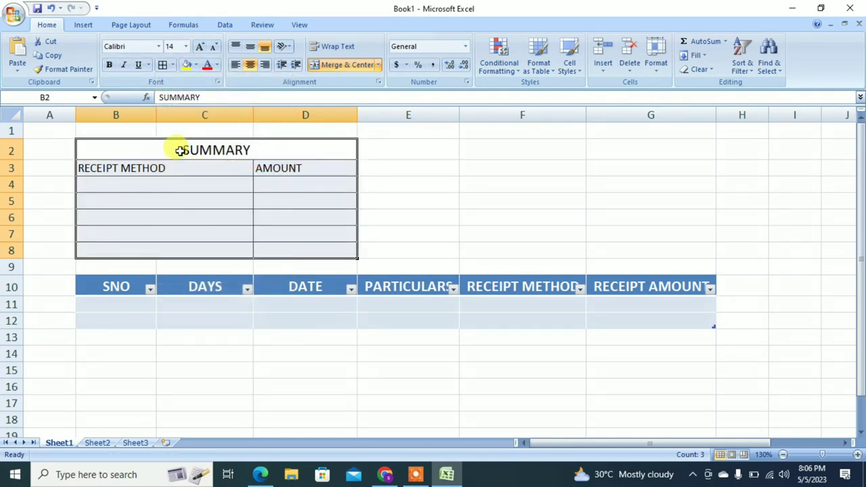
# Format the SUMMARY title with yellow fill and red, bold, 18-point text.
pyautogui.click(180, 150)
pyautogui.click(185, 65)
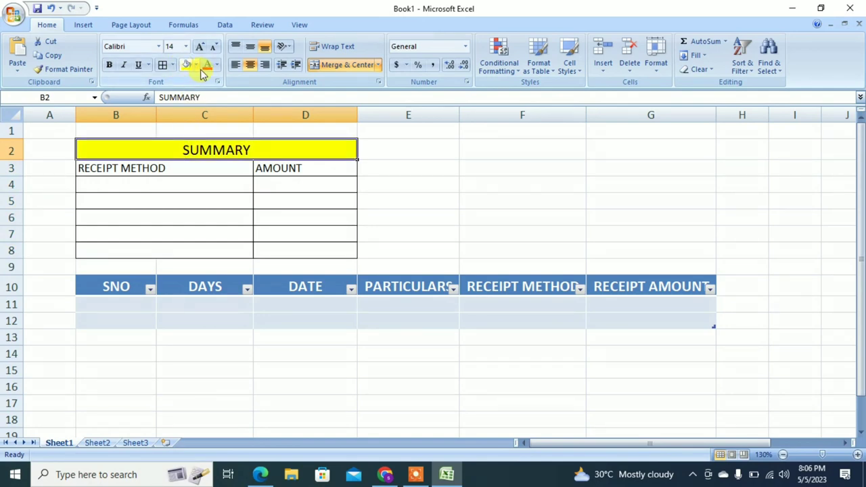
pyautogui.click(207, 68)
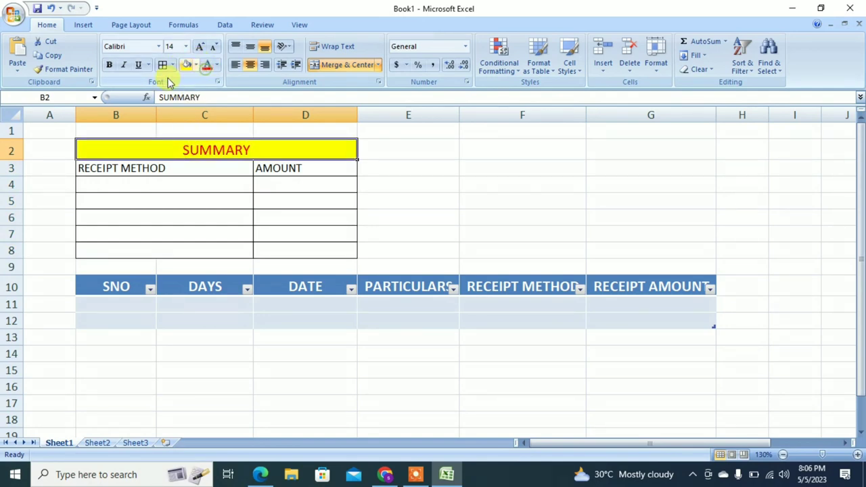
pyautogui.click(108, 65)
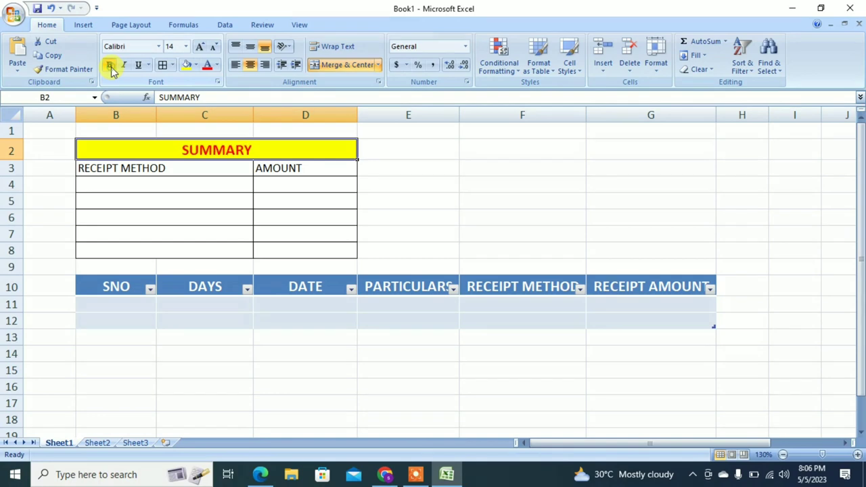
pyautogui.click(198, 47)
pyautogui.click(198, 47)
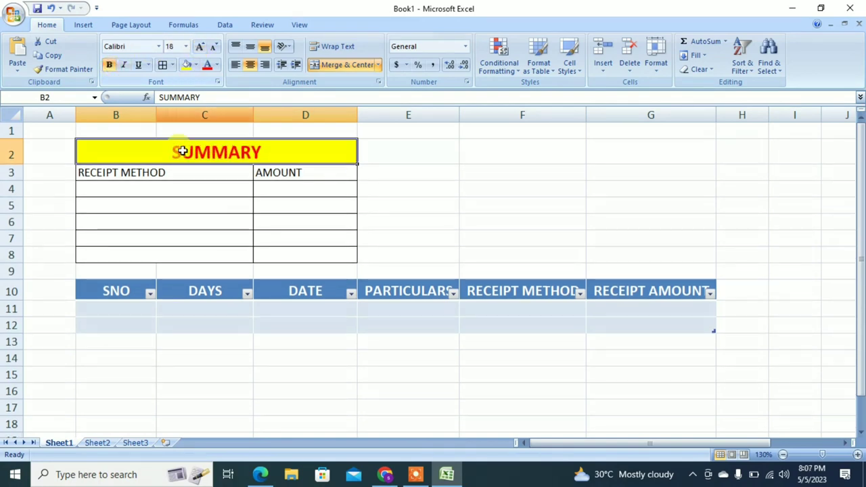
# Make the B3:D3 headings centred, bold and filled light green.
pyautogui.click(182, 173)
pyautogui.moveTo(182, 173); pyautogui.dragTo(285, 169)
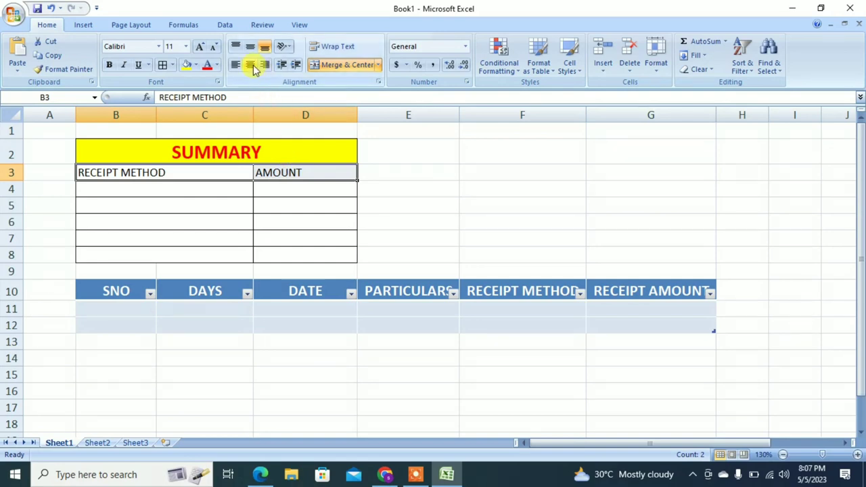
pyautogui.click(250, 64)
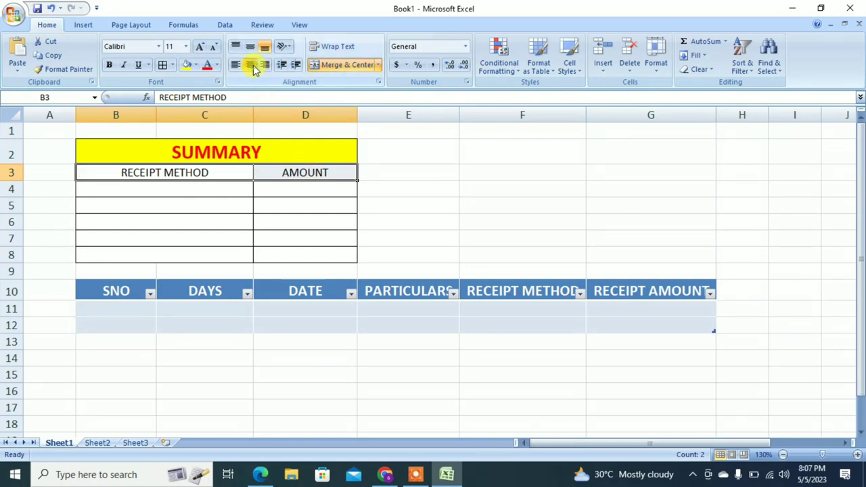
pyautogui.click(109, 65)
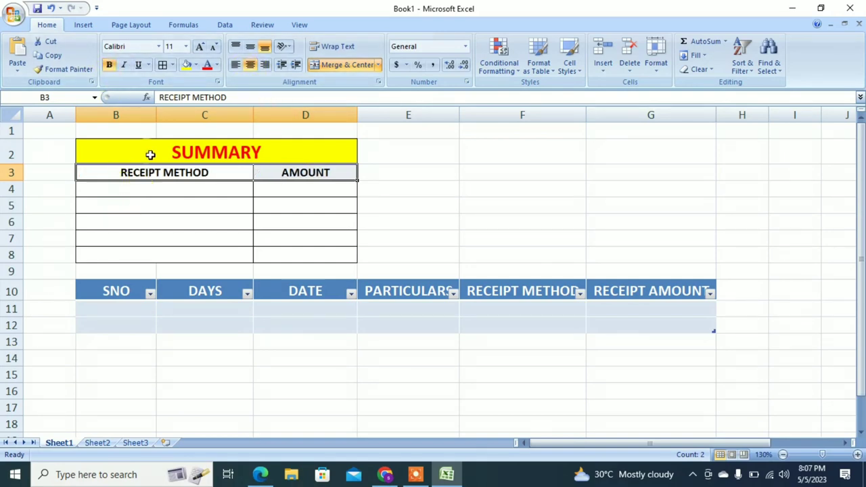
pyautogui.click(196, 65)
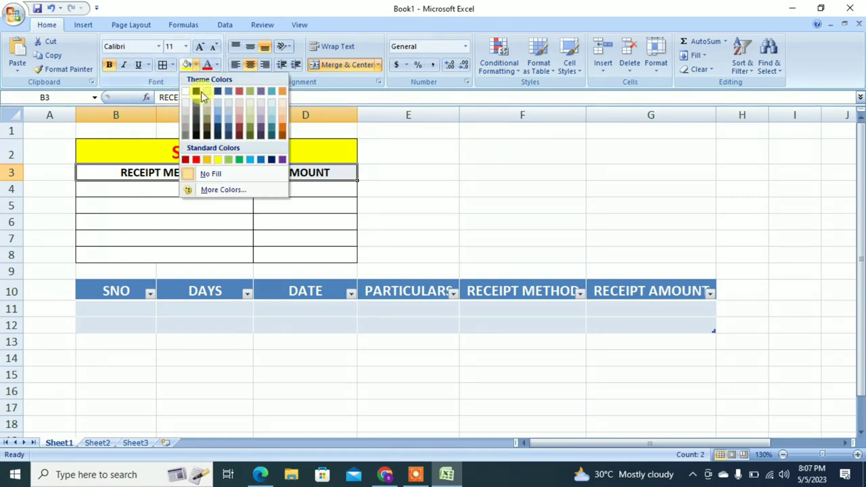
pyautogui.click(250, 115)
pyautogui.click(154, 191)
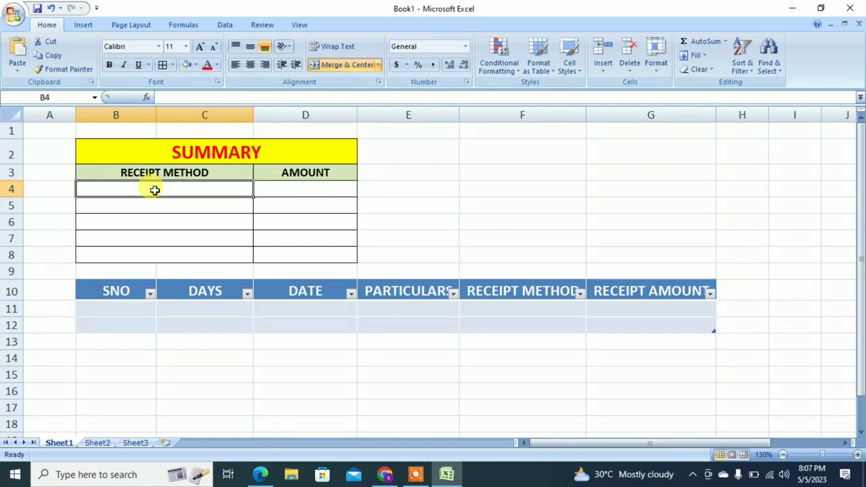
# List CASH, CARD, GPAY, PAYTM and TOTAL AMOUNT down cells B4 to B8 of the summary.
pyautogui.write('CASH')
pyautogui.press('Return')
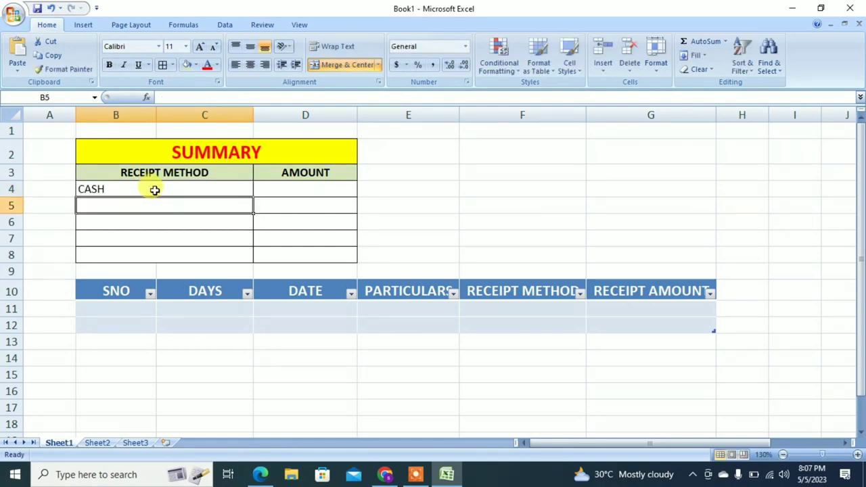
pyautogui.write('CARD')
pyautogui.press('Return')
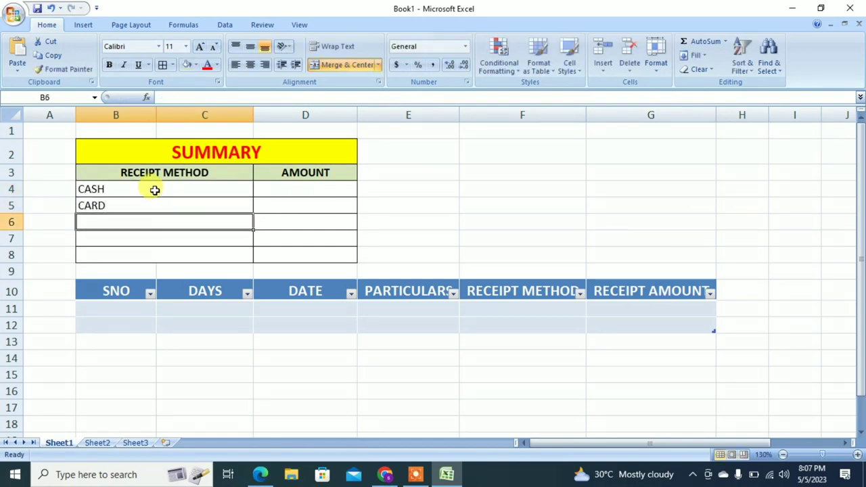
pyautogui.write('GPAY')
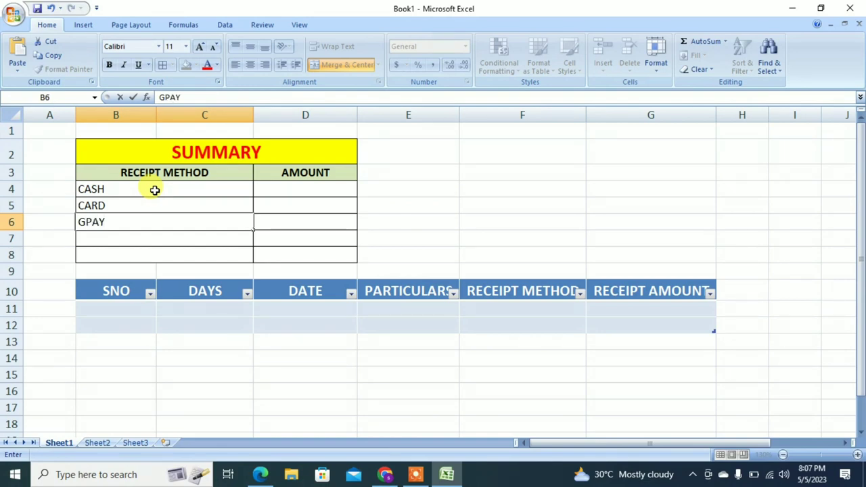
pyautogui.press('Return')
pyautogui.write('P')
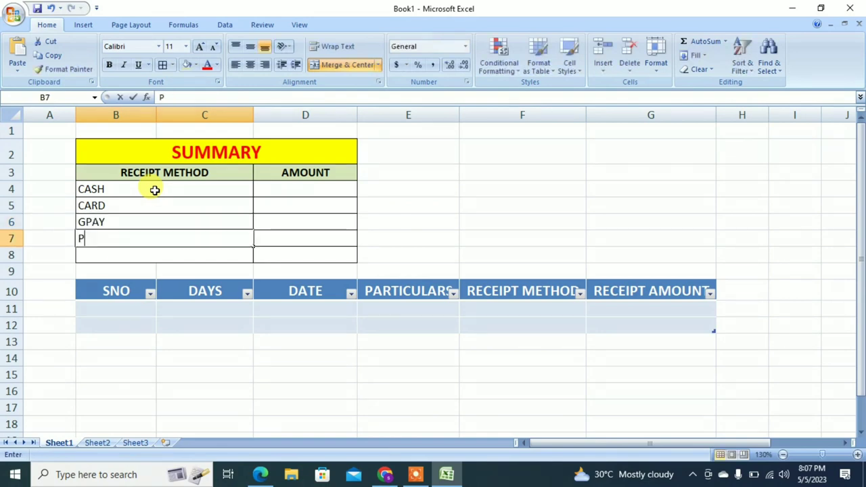
pyautogui.write('A')
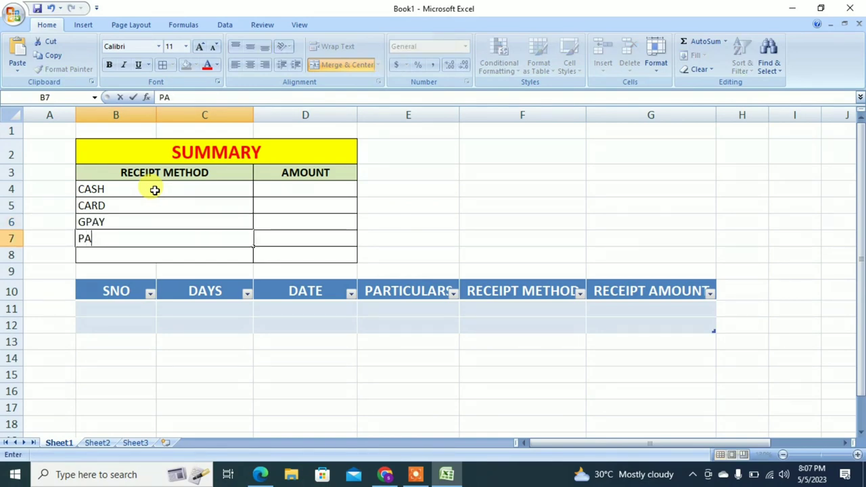
pyautogui.write('TYTM')
pyautogui.press('Return')
pyautogui.write('TOTAL ')
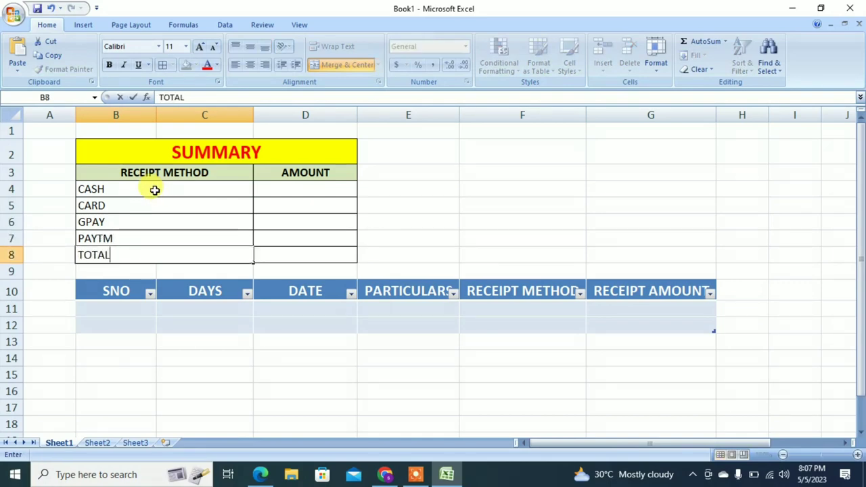
pyautogui.write('AMOUNT')
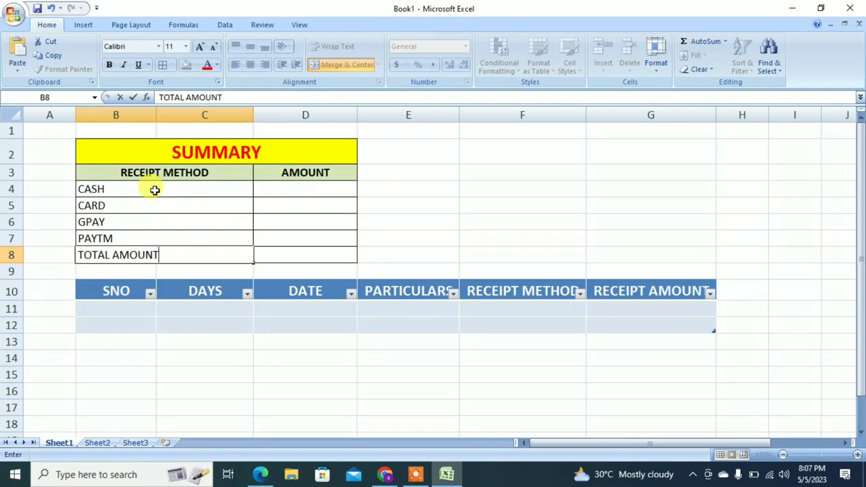
pyautogui.click(271, 190)
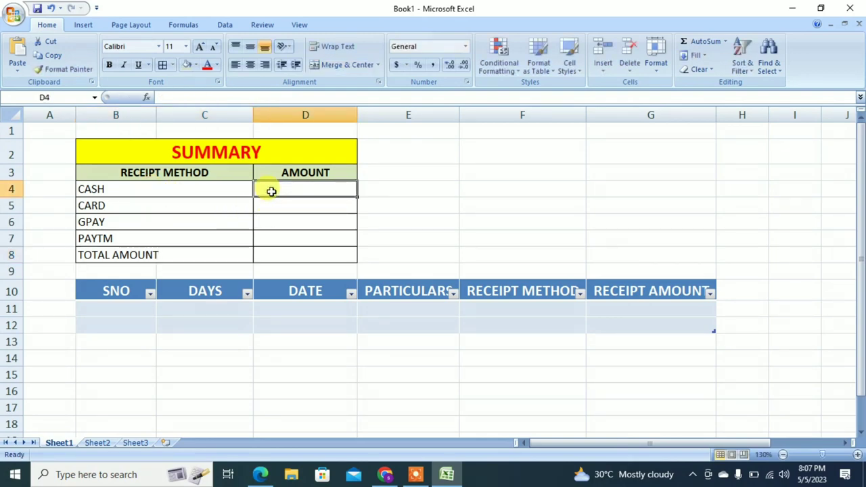
# Enter =SUMIF(Table1[RECEIPT METHOD],B4,Table1[RECEIPT AMOUNT]) in D4 to total CASH receipts.
pyautogui.write('=SU')
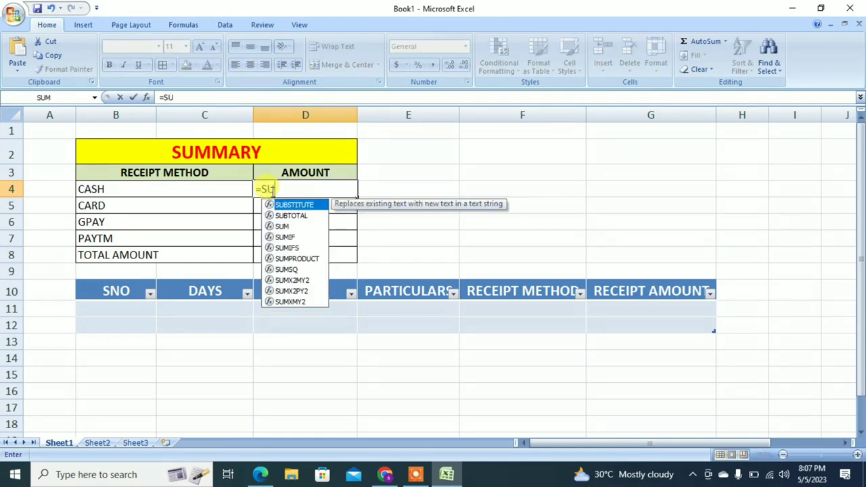
pyautogui.write('MIF')
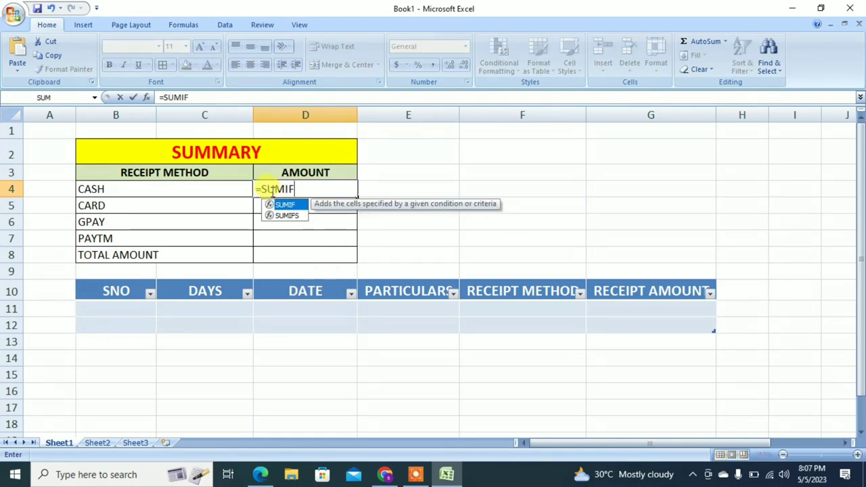
pyautogui.write('(')
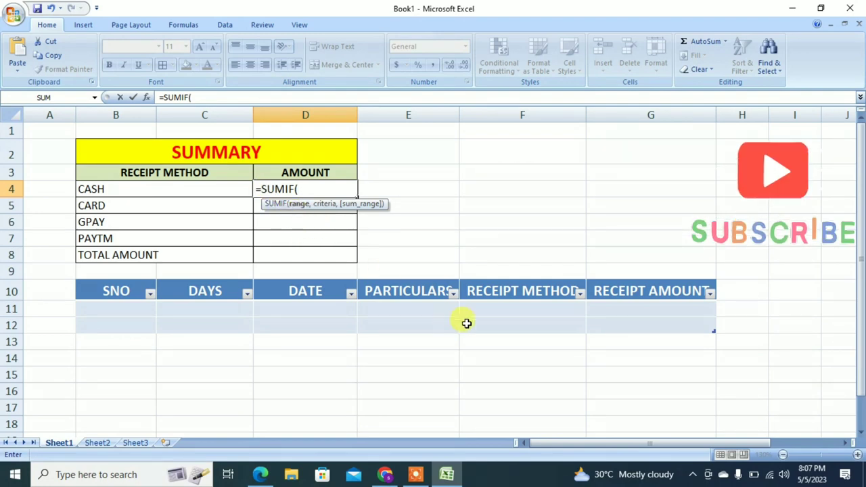
pyautogui.click(480, 309)
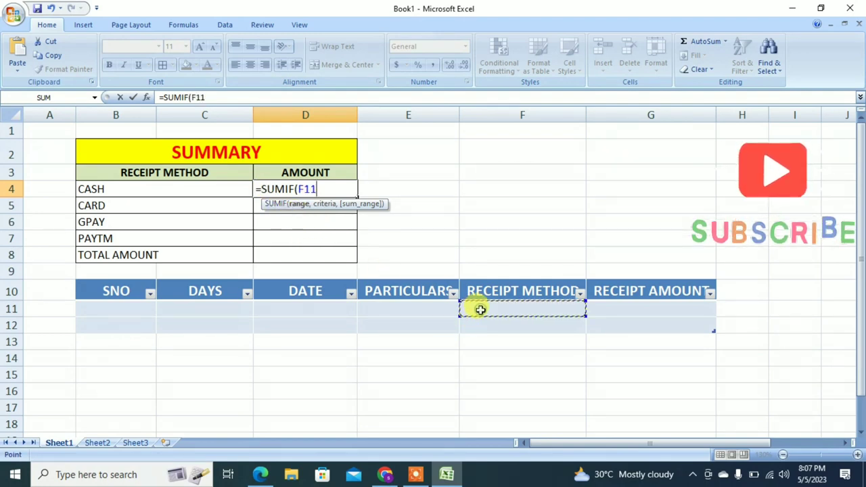
pyautogui.moveTo(480, 310); pyautogui.dragTo(492, 313)
pyautogui.moveTo(492, 324); pyautogui.dragTo(492, 325)
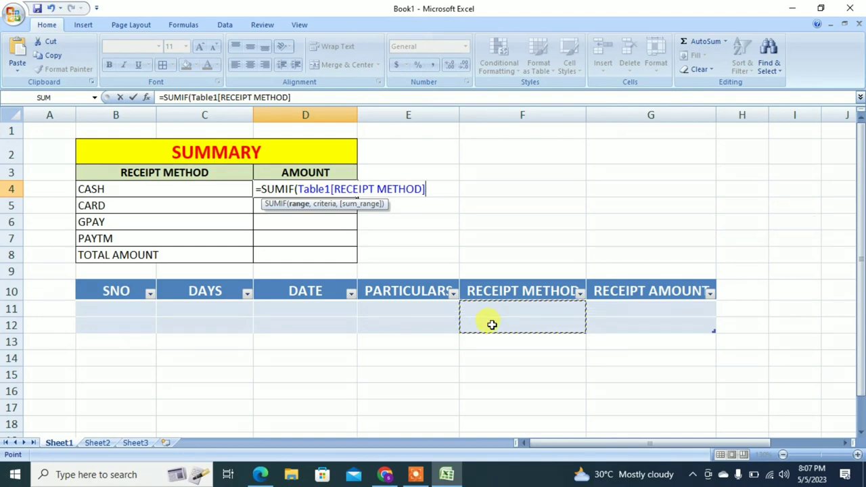
pyautogui.write(',')
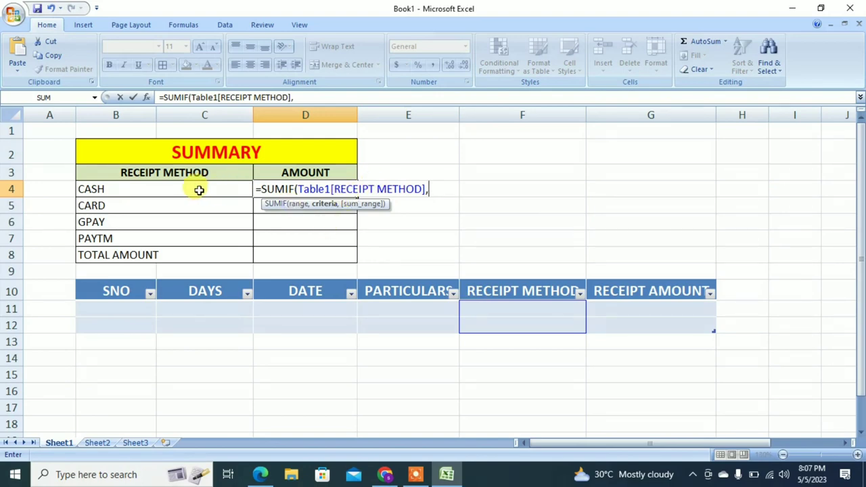
pyautogui.click(199, 190)
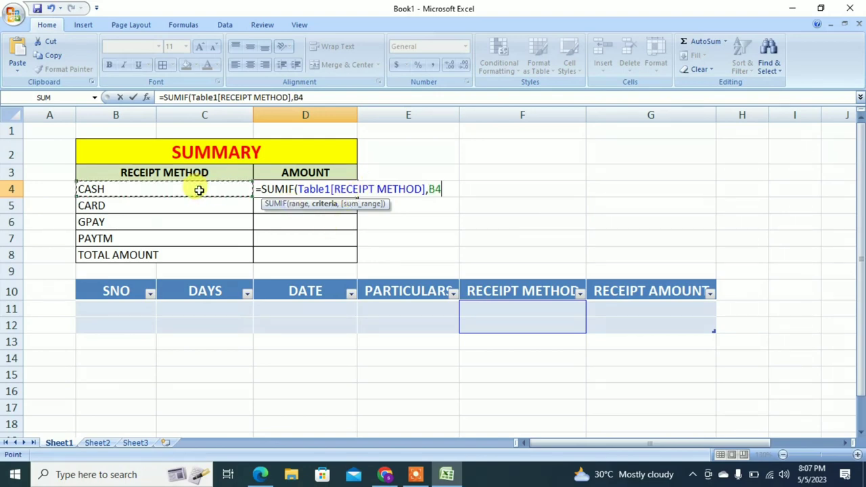
pyautogui.write(',')
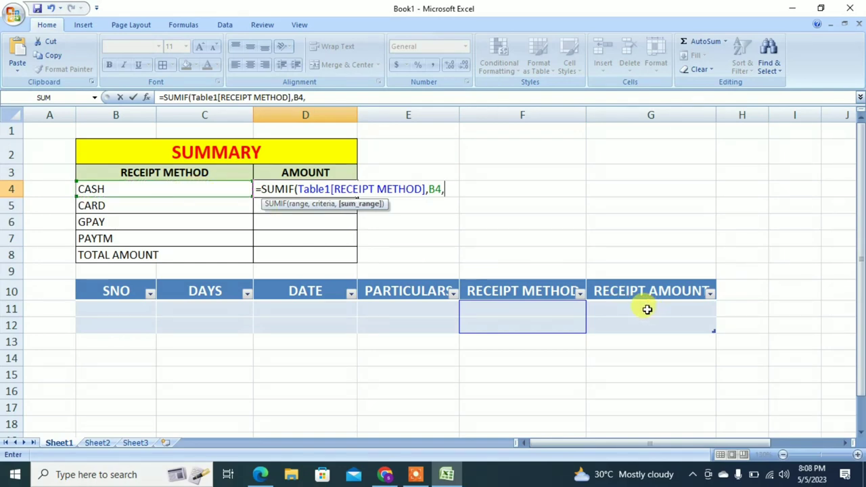
pyautogui.moveTo(647, 310); pyautogui.dragTo(648, 324)
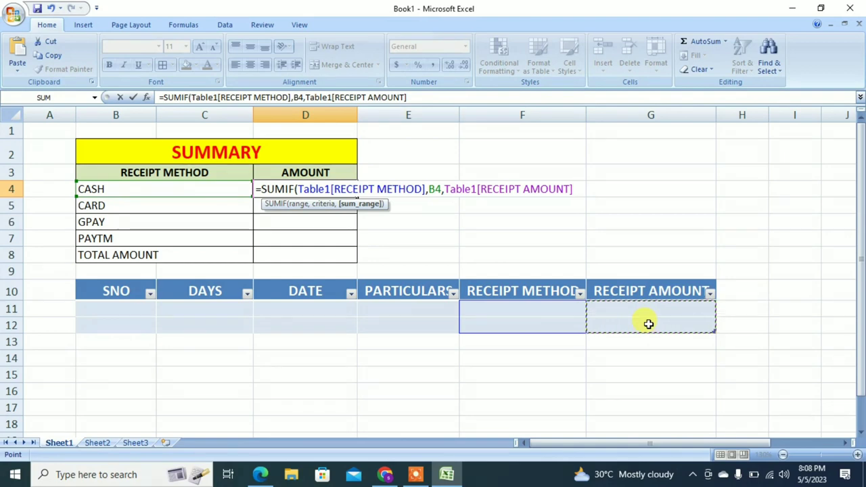
pyautogui.write(')')
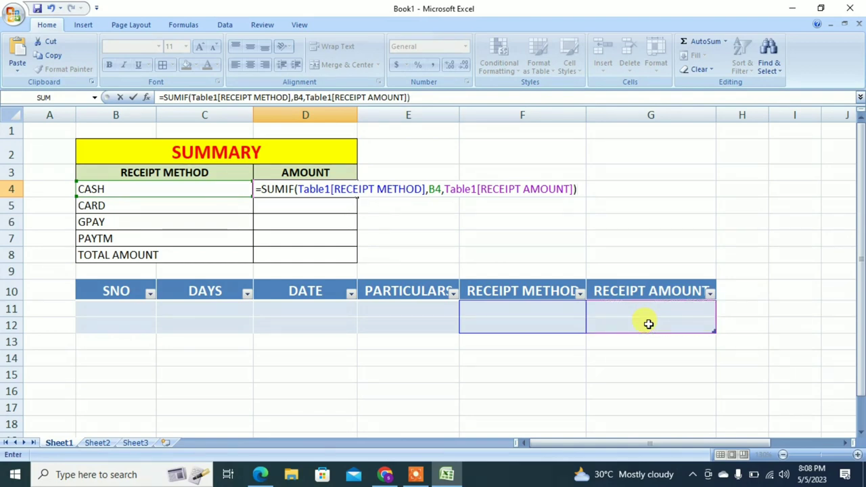
pyautogui.press('Return')
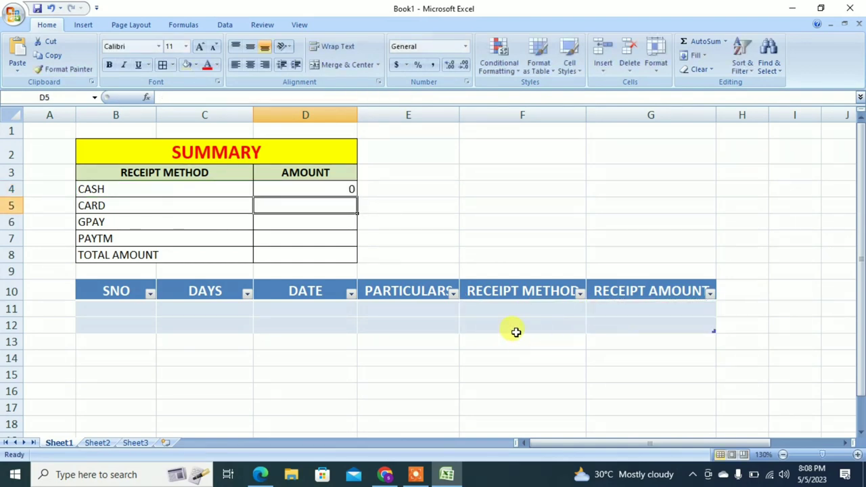
# Check the F11 receipt-method dropdown, then fill the D4 SUMIF formula down to D7.
pyautogui.click(516, 311)
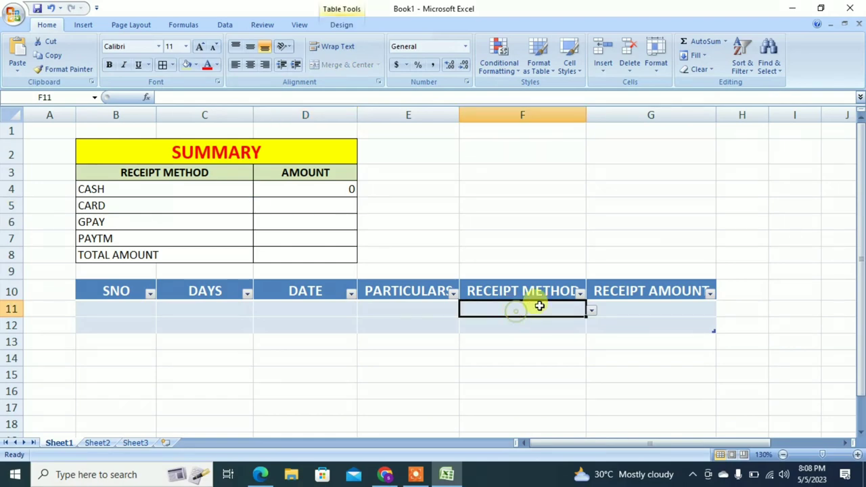
pyautogui.click(591, 313)
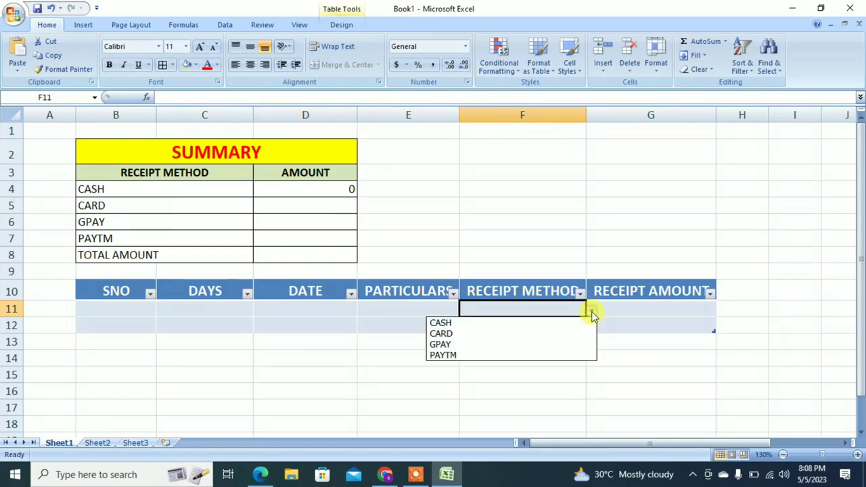
pyautogui.click(591, 312)
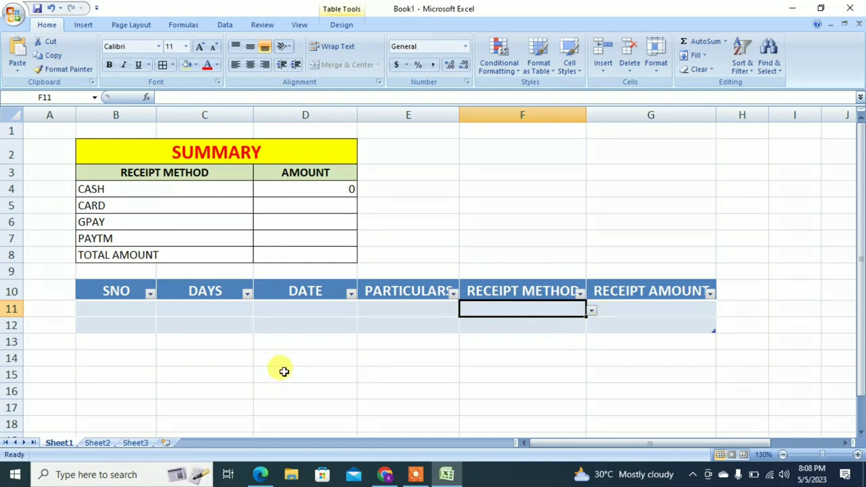
pyautogui.click(329, 189)
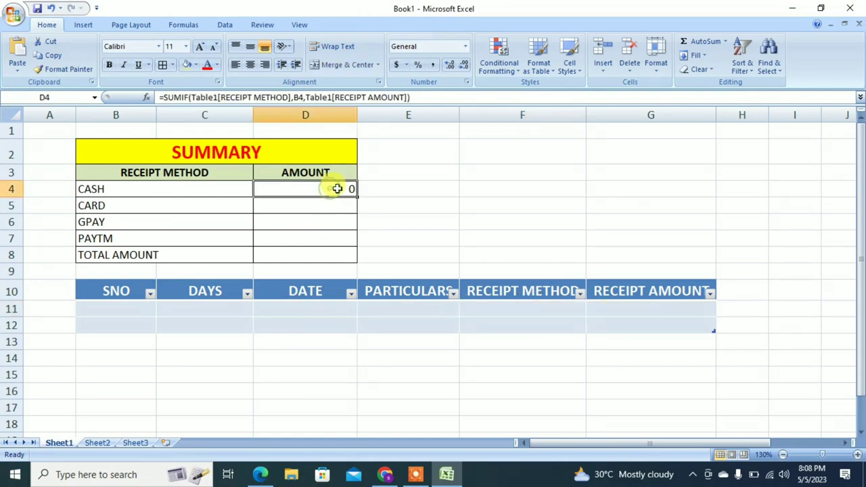
pyautogui.moveTo(358, 196); pyautogui.dragTo(348, 246)
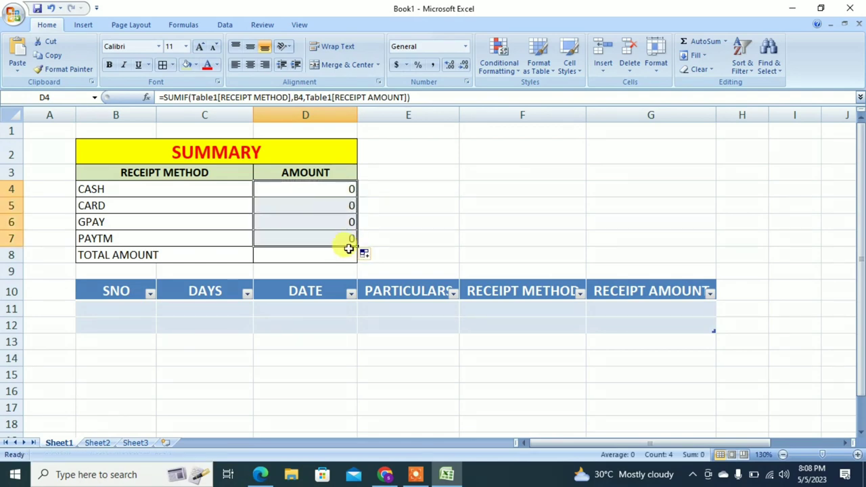
# Enter =SUM(D4:D7) in D8 as the TOTAL AMOUNT.
pyautogui.click(310, 257)
pyautogui.write('=S')
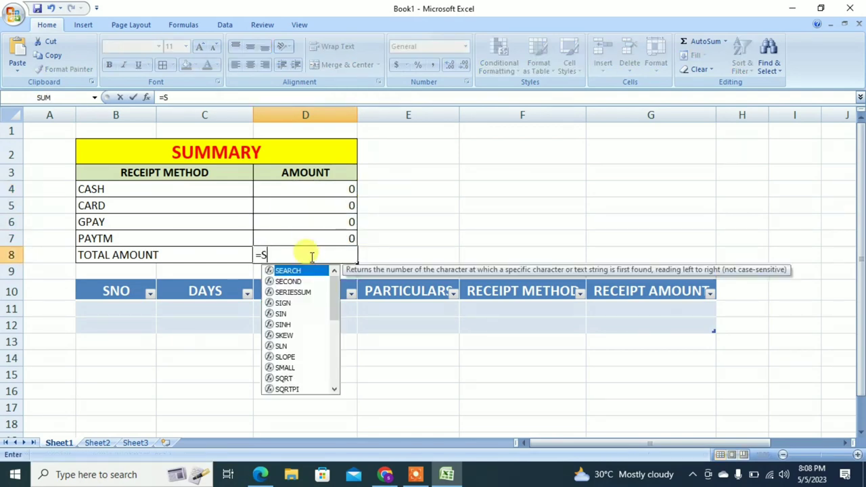
pyautogui.write('UM(')
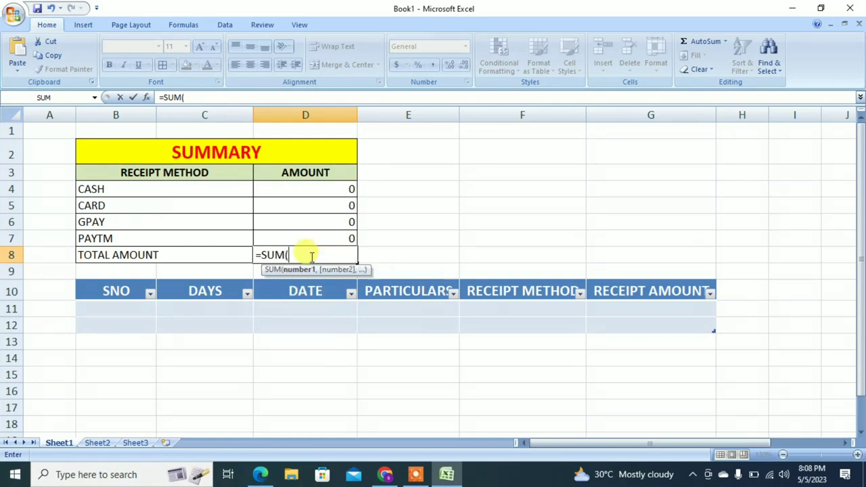
pyautogui.click(309, 188)
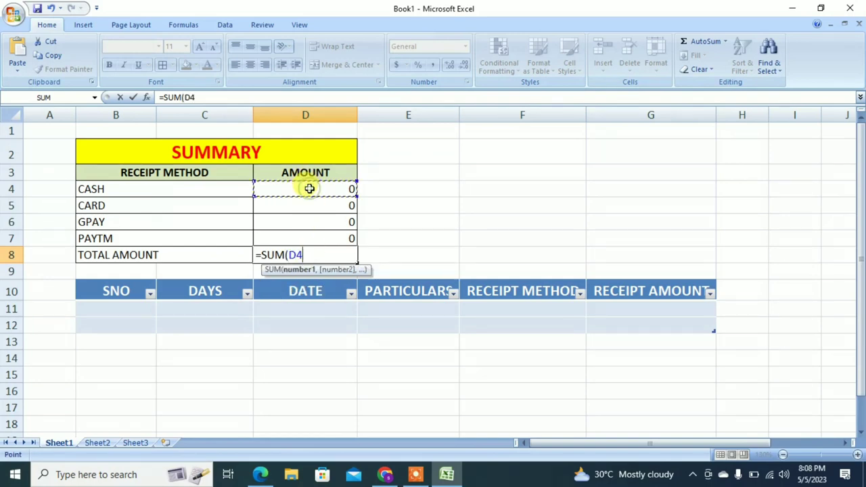
pyautogui.moveTo(308, 189); pyautogui.dragTo(314, 233)
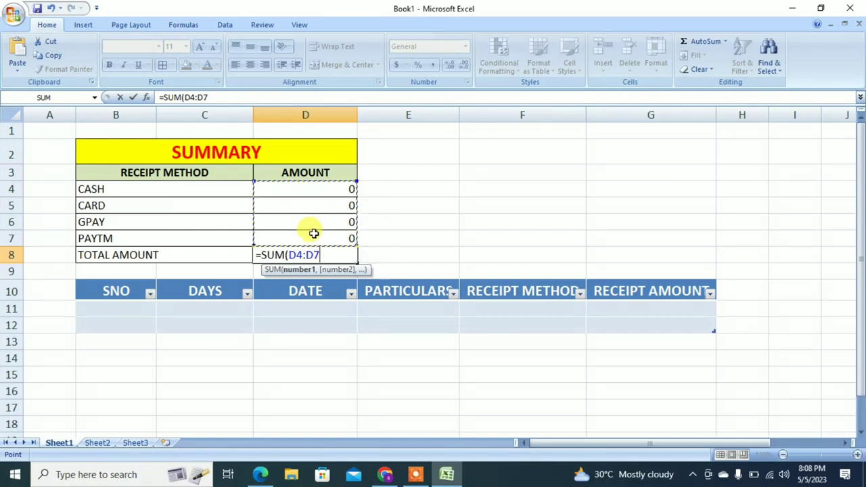
pyautogui.write(')')
pyautogui.press('Return')
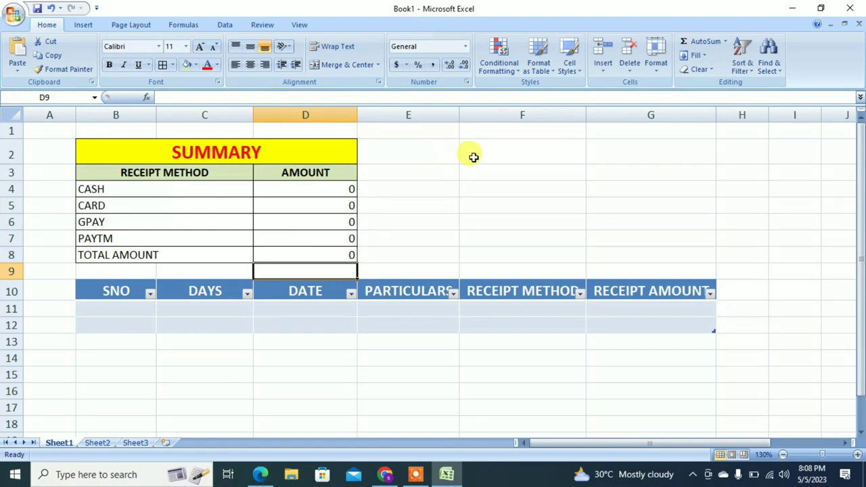
# Merge and centre F2:G5 with wrapped, middle-aligned text and enlarge its font to 28.
pyautogui.moveTo(473, 157); pyautogui.dragTo(608, 209)
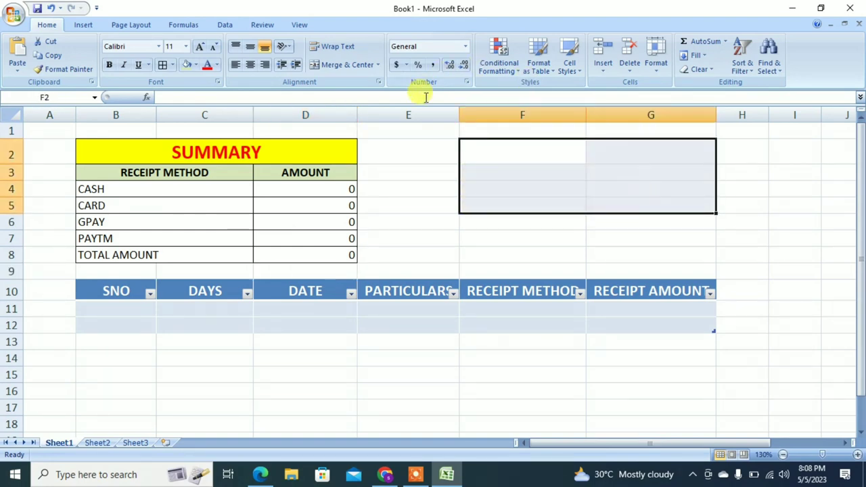
pyautogui.click(325, 68)
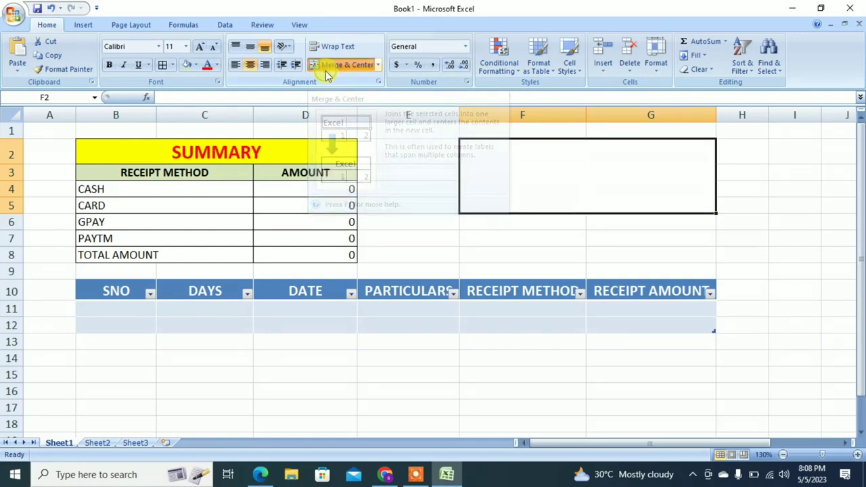
pyautogui.click(329, 46)
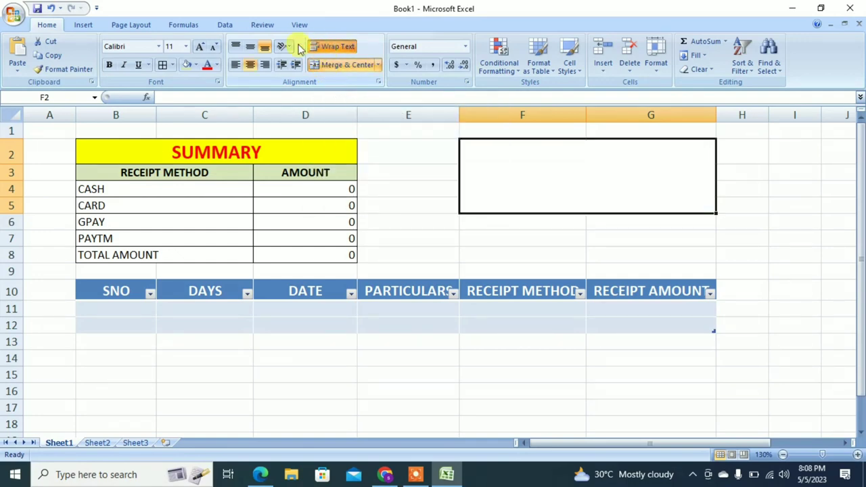
pyautogui.click(249, 47)
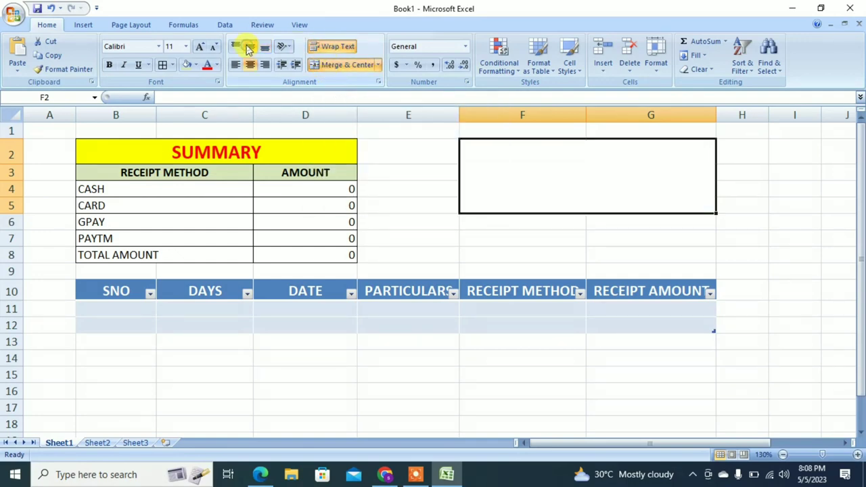
pyautogui.click(203, 51)
pyautogui.click(203, 50)
pyautogui.click(203, 51)
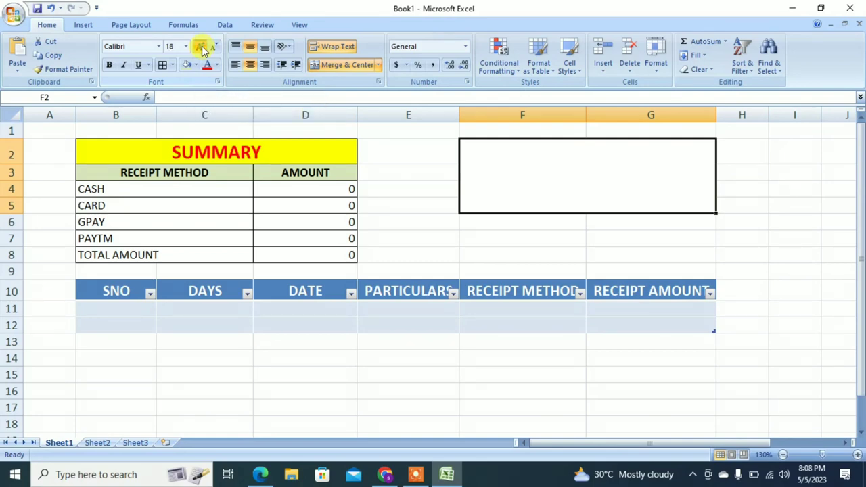
pyautogui.click(203, 50)
pyautogui.click(203, 50)
pyautogui.click(203, 50)
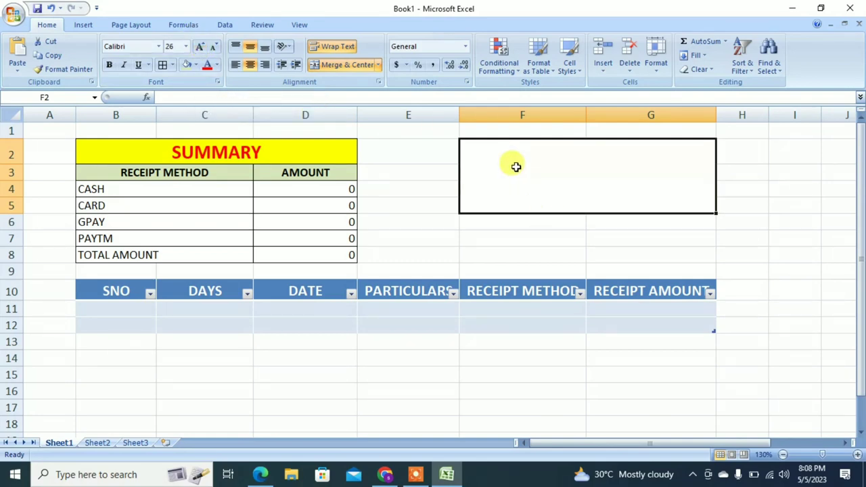
pyautogui.click(203, 51)
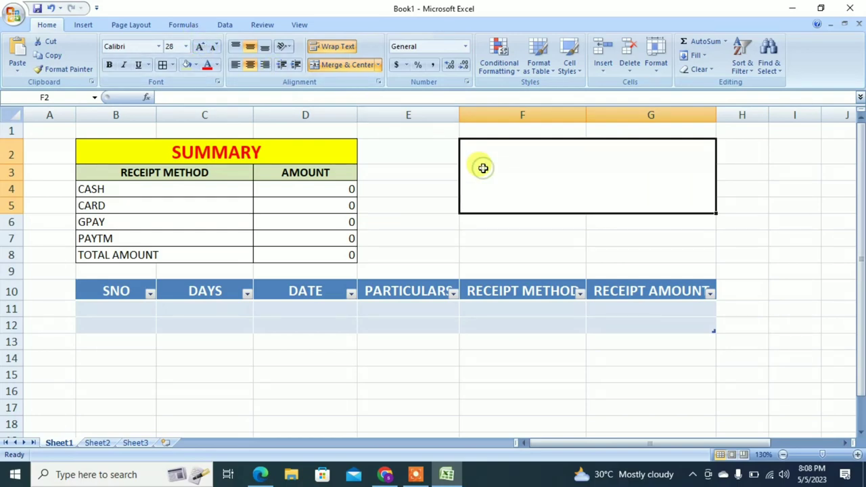
# Type NAYAB and INFOTECH on two lines in the merged title cell.
pyautogui.write('NAYA')
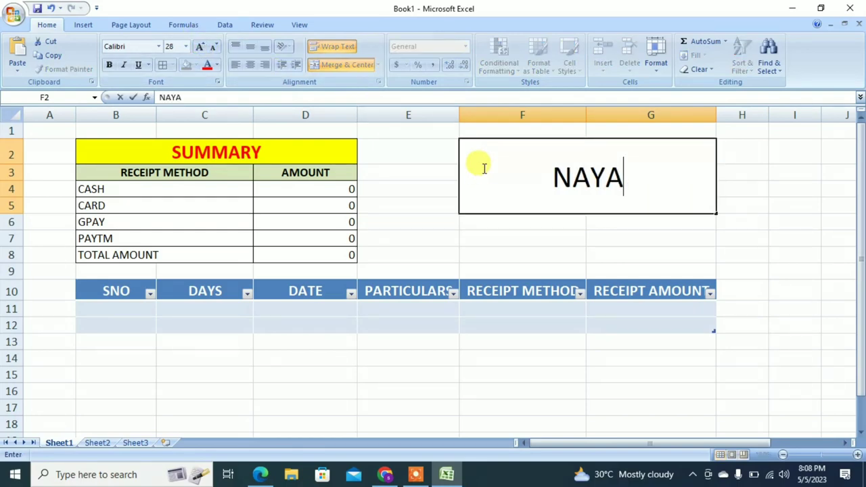
pyautogui.write('B')
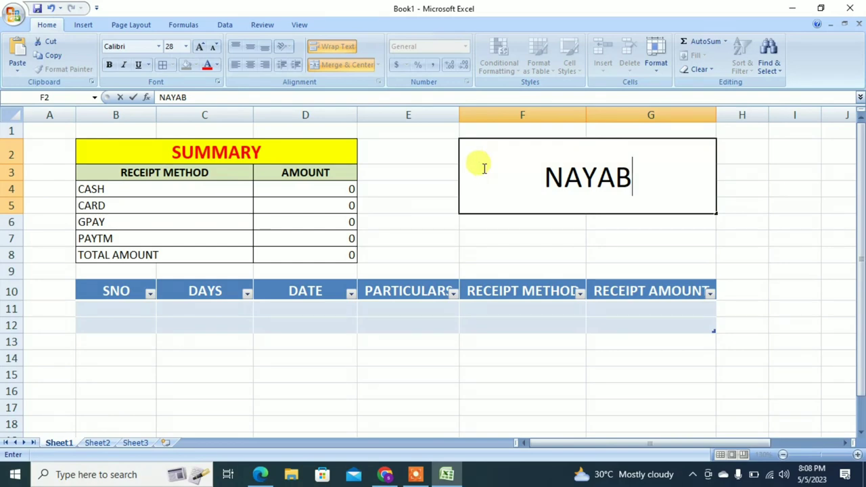
pyautogui.hotkey('alt', 'Return')
pyautogui.write('I')
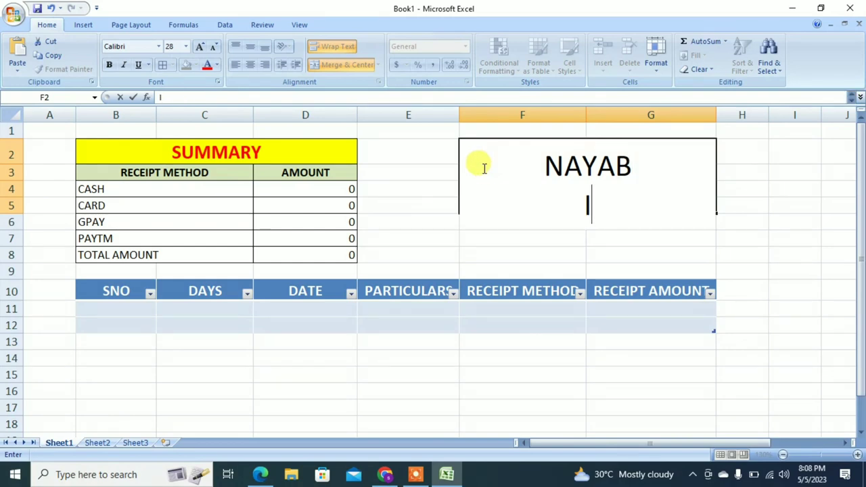
pyautogui.write('NFOTECH')
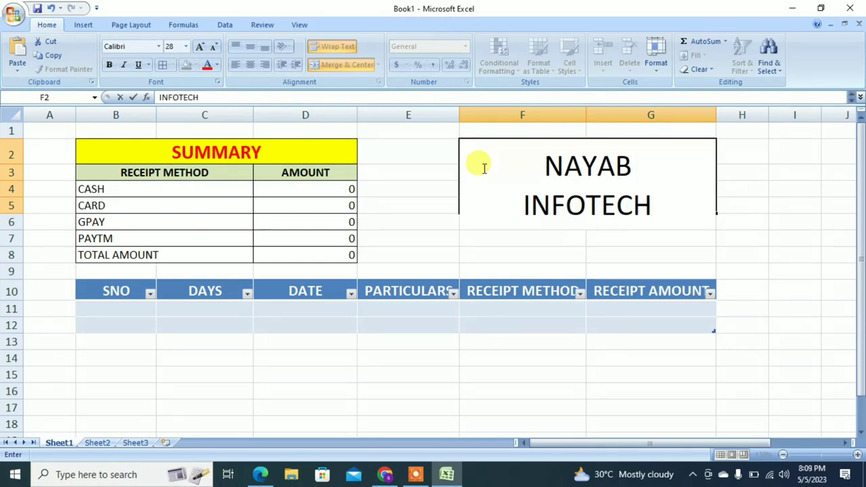
pyautogui.click(409, 191)
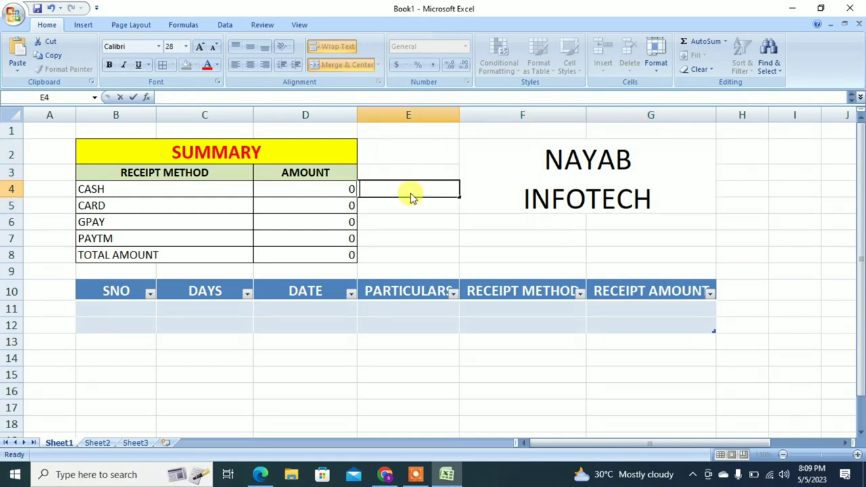
pyautogui.doubleClick(494, 187)
pyautogui.press('Left')
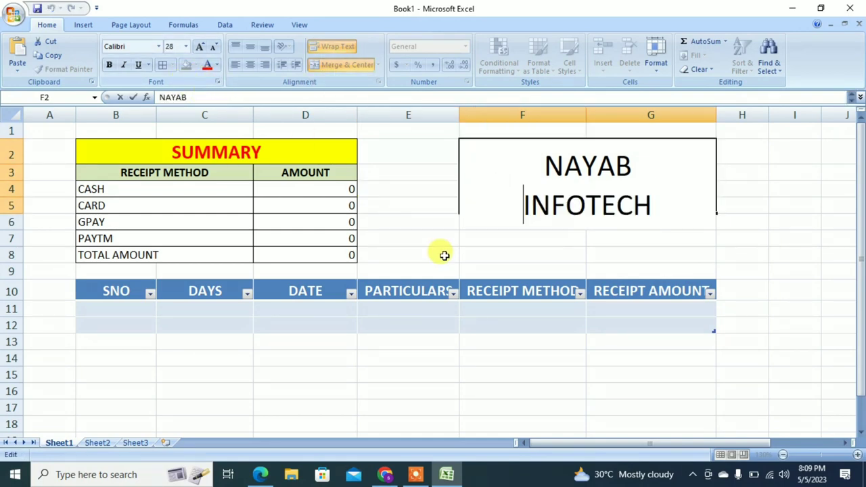
pyautogui.click(396, 234)
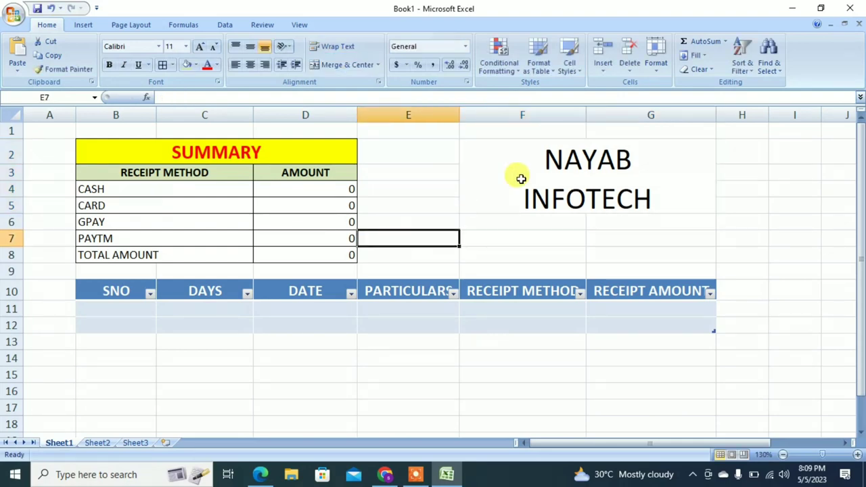
pyautogui.doubleClick(556, 157)
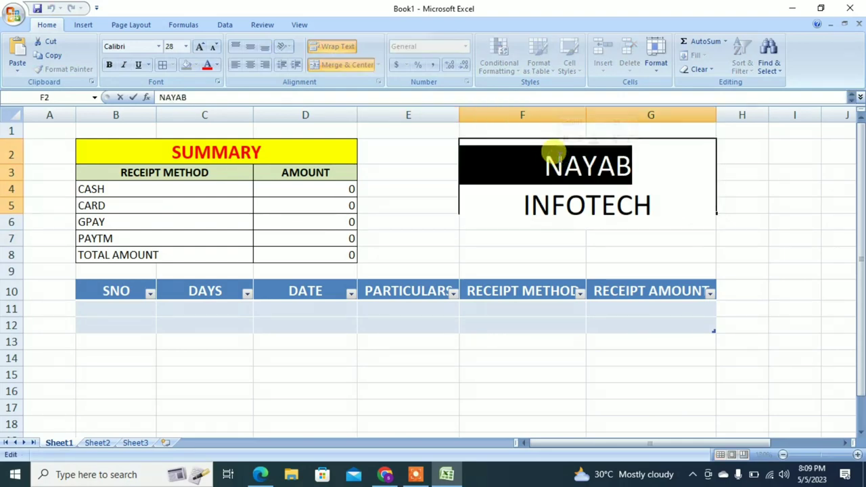
pyautogui.click(430, 180)
pyautogui.click(498, 175)
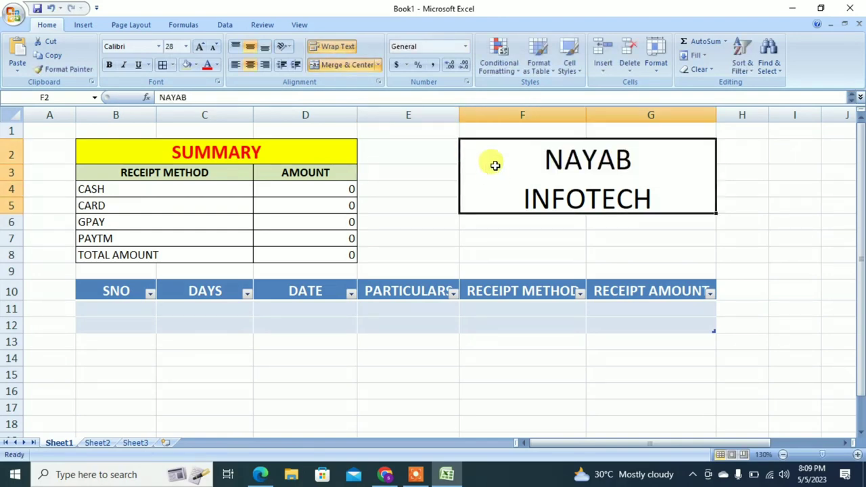
# Keep the light blue fill and make the NAYAB INFOTECH text bold and yellow.
pyautogui.click(195, 65)
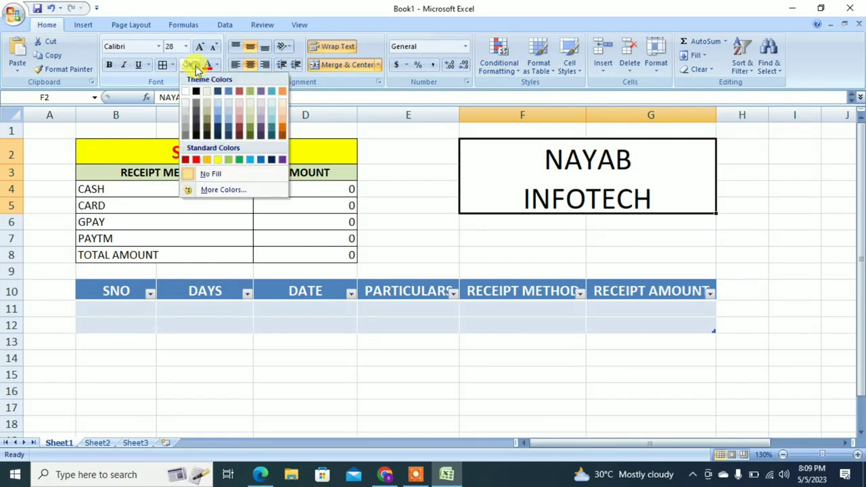
pyautogui.click(271, 119)
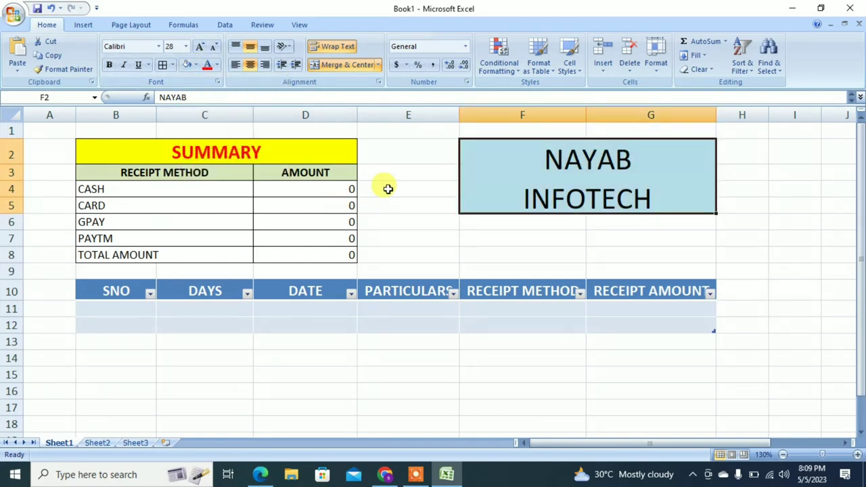
pyautogui.click(208, 65)
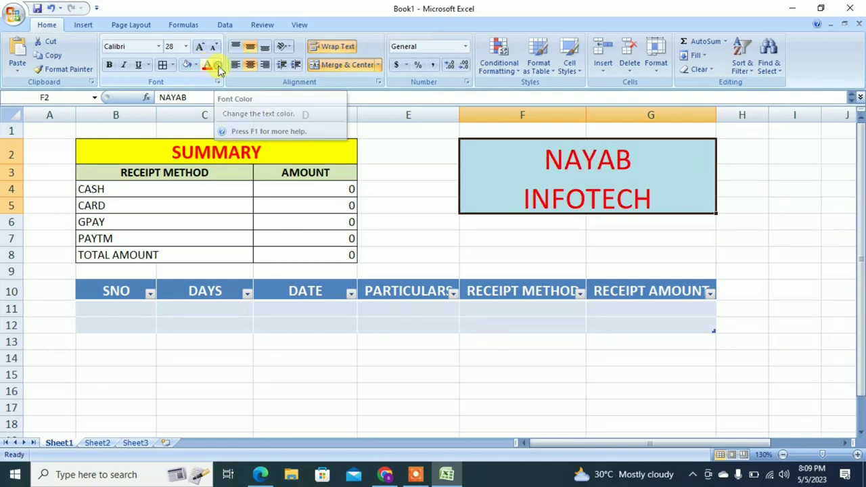
pyautogui.click(217, 66)
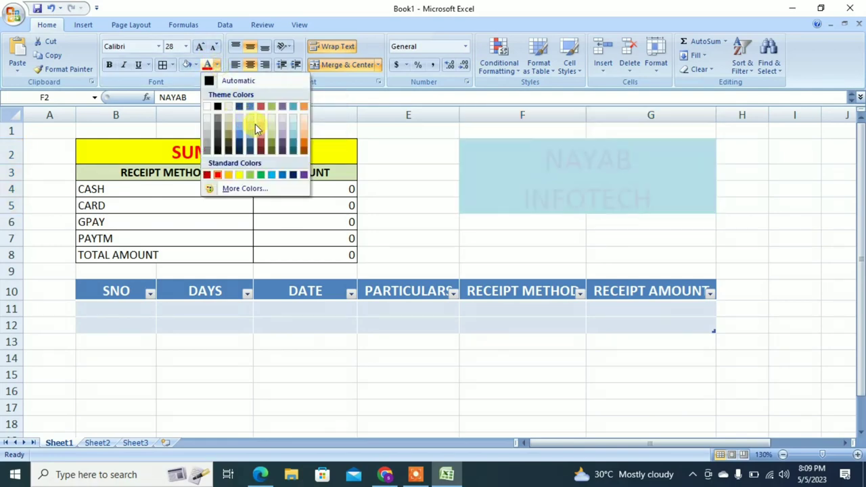
pyautogui.click(239, 174)
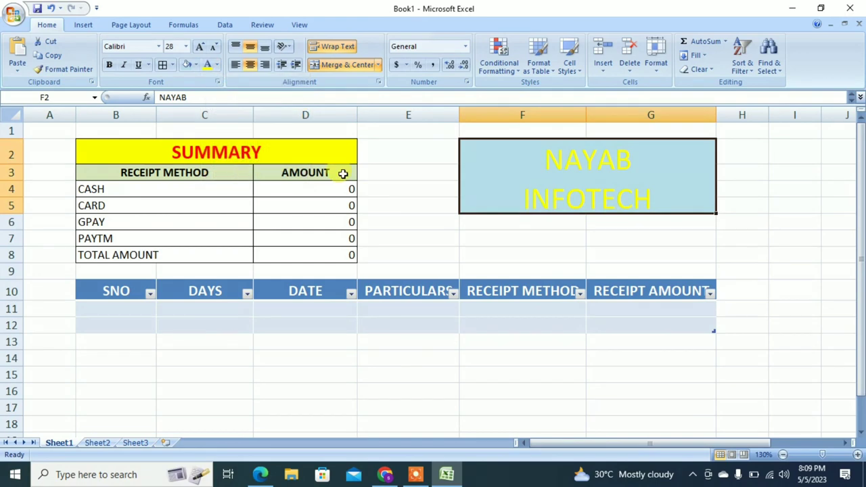
pyautogui.click(106, 66)
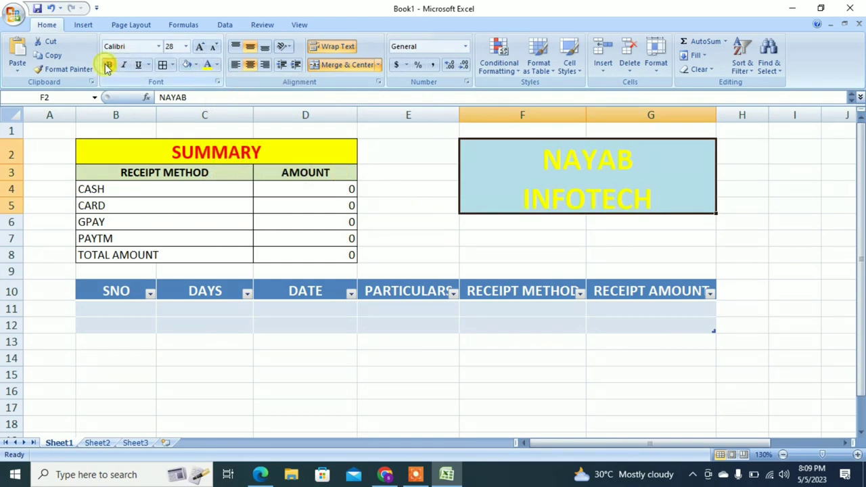
pyautogui.click(470, 235)
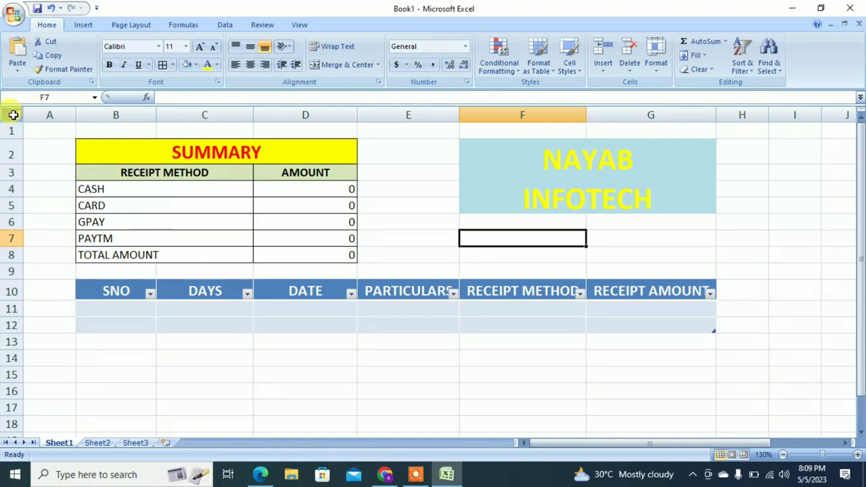
# Copy the whole of Sheet1 into Sheet2, then return to Sheet1.
pyautogui.click(13, 115)
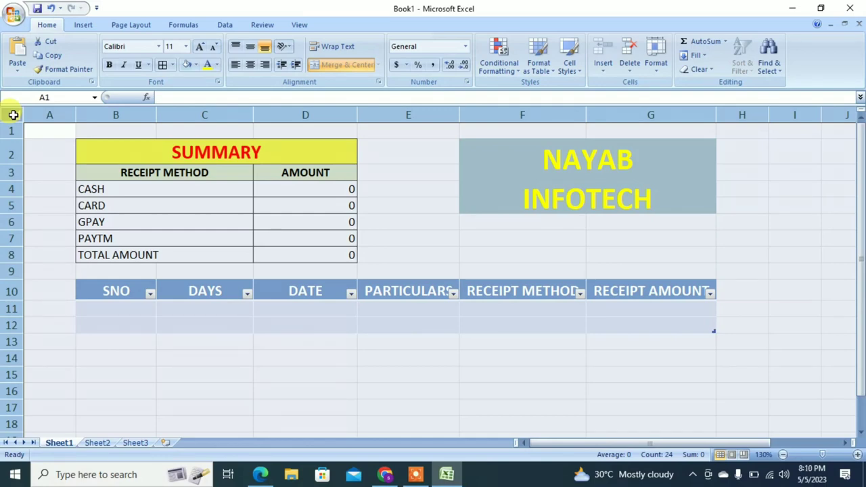
pyautogui.hotkey('ctrl', 'c')
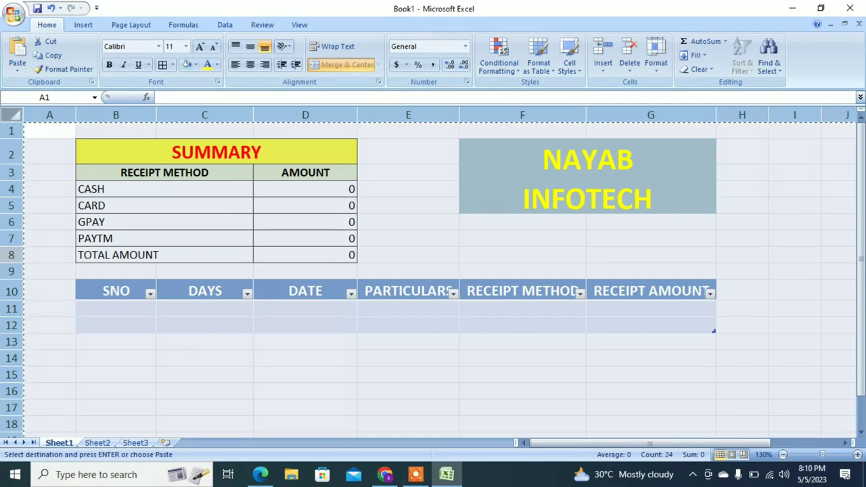
pyautogui.click(98, 444)
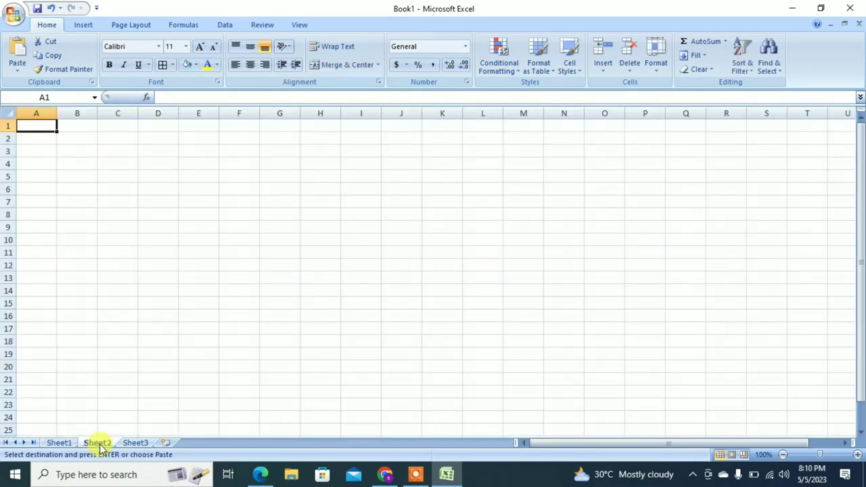
pyautogui.hotkey('ctrl', 'v')
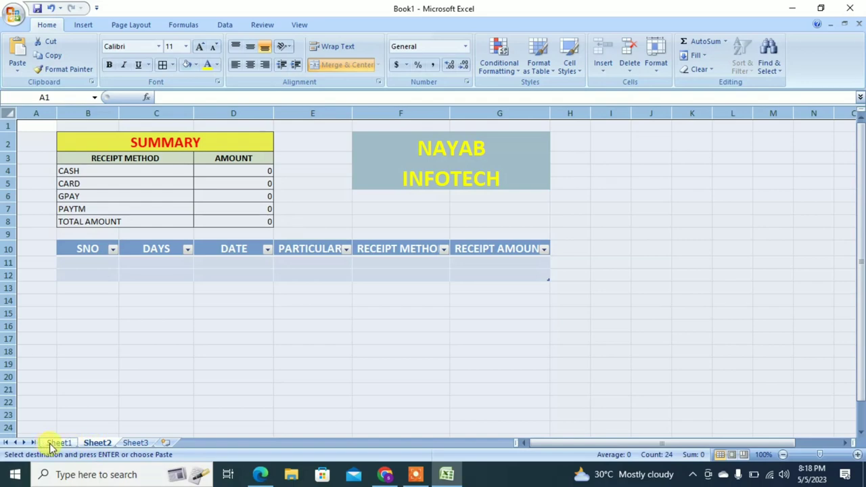
pyautogui.click(55, 444)
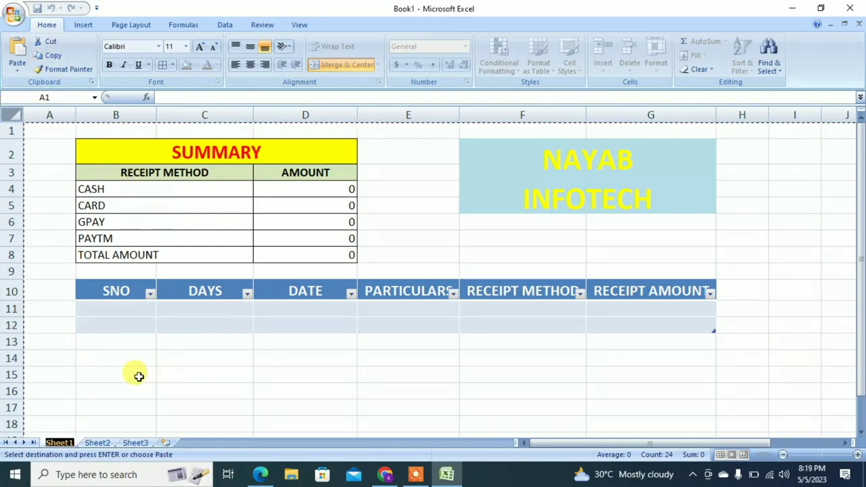
# On Sheet2, change the B3 summary heading from RECEIPT METHOD to PAYMENT METHOD.
pyautogui.click(102, 443)
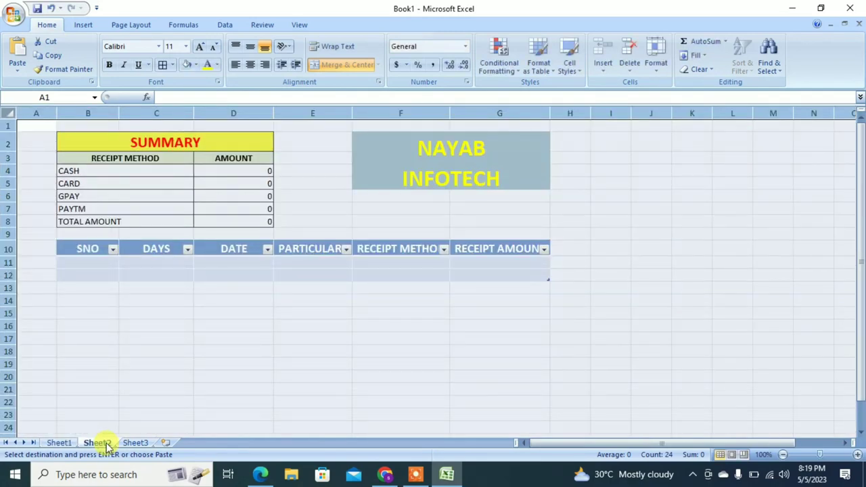
pyautogui.click(201, 313)
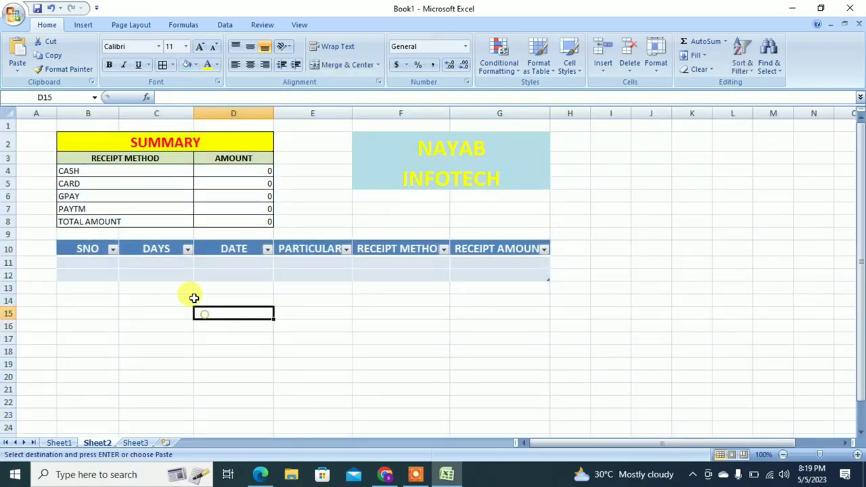
pyautogui.click(115, 158)
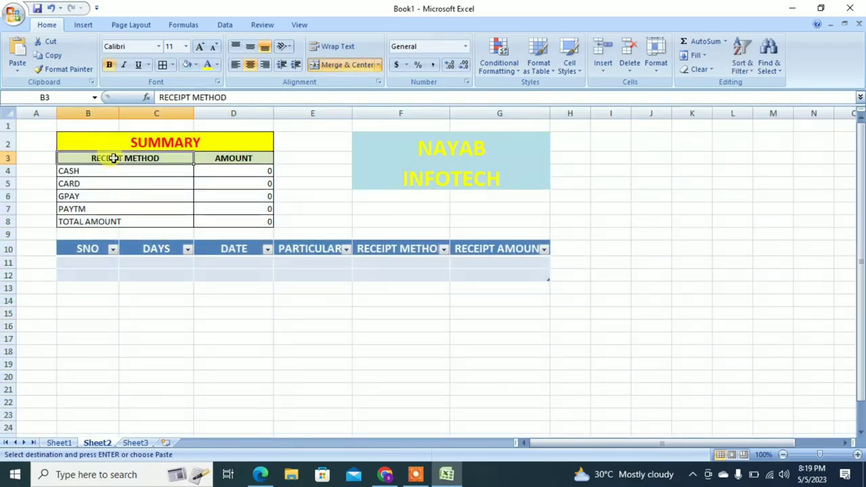
pyautogui.doubleClick(114, 159)
pyautogui.press('BackSpace')
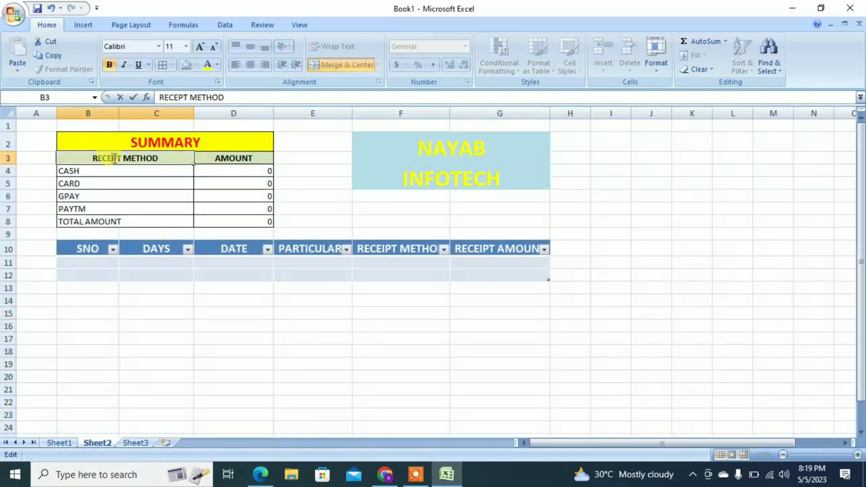
pyautogui.press('BackSpace')
pyautogui.press('BackSpace')
pyautogui.press('BackSpace')
pyautogui.press('BackSpace')
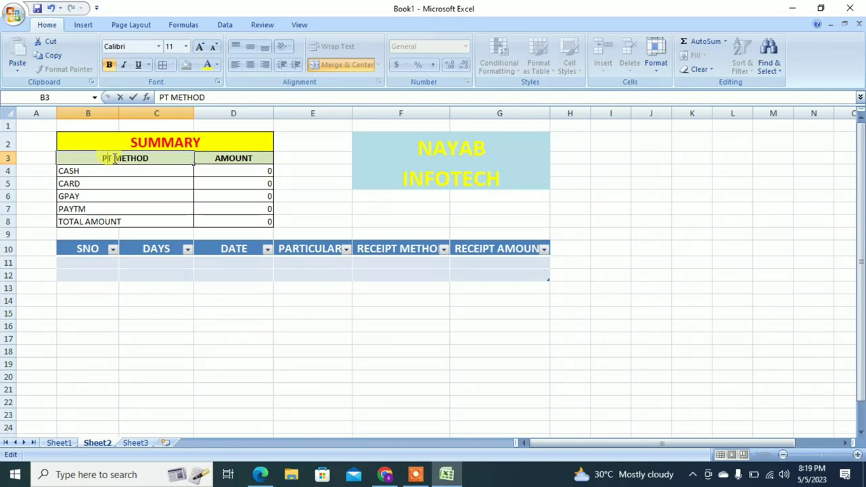
pyautogui.write('AYM')
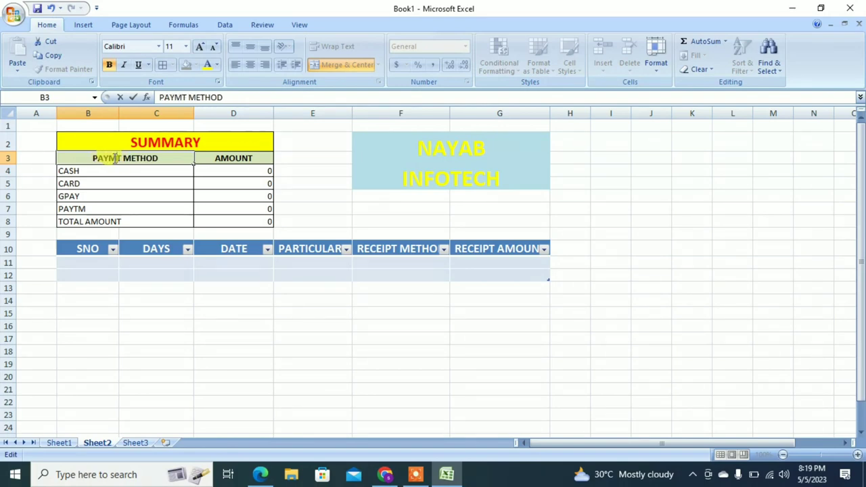
pyautogui.write('ENT')
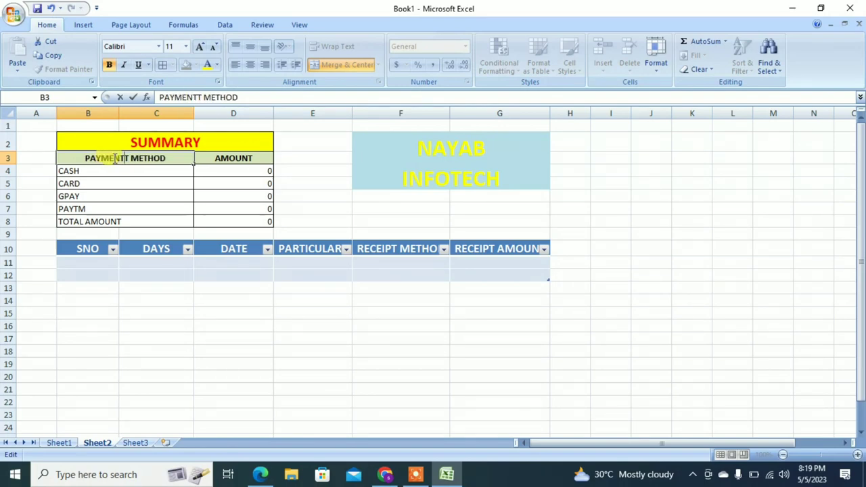
pyautogui.press('BackSpace')
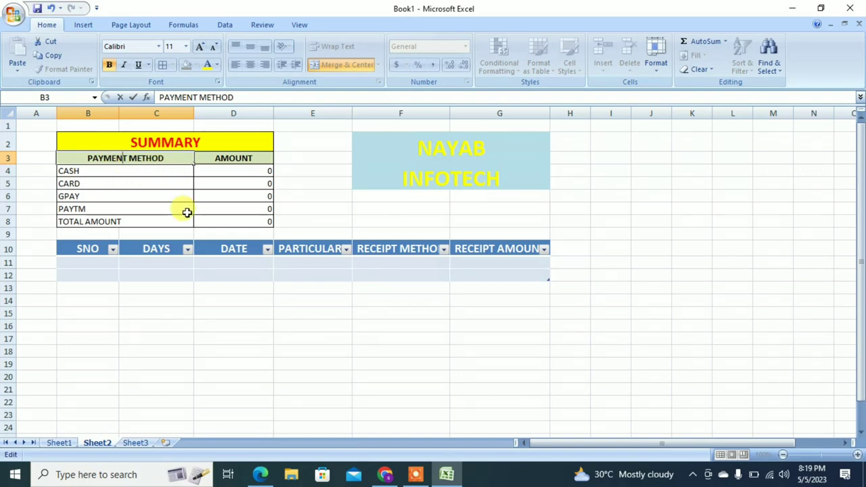
pyautogui.click(187, 212)
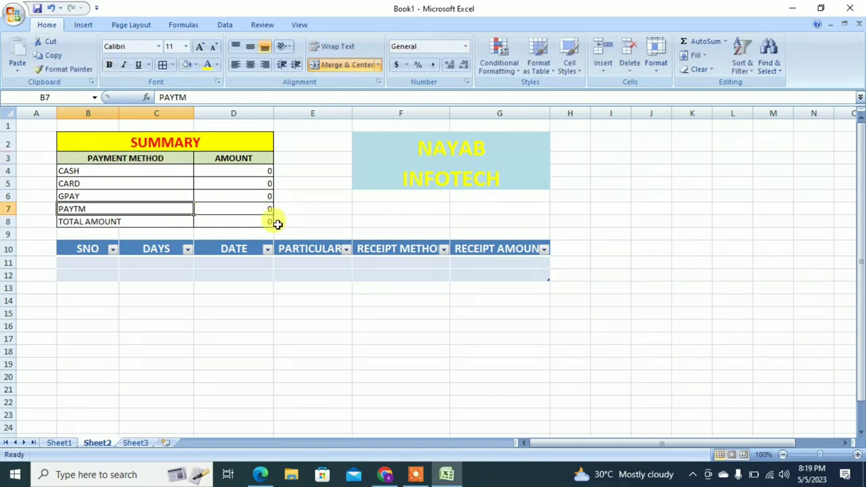
# Rename the F10 table header from RECEIPT METHOD to PAYMENT METHOD.
pyautogui.click(385, 247)
pyautogui.doubleClick(387, 247)
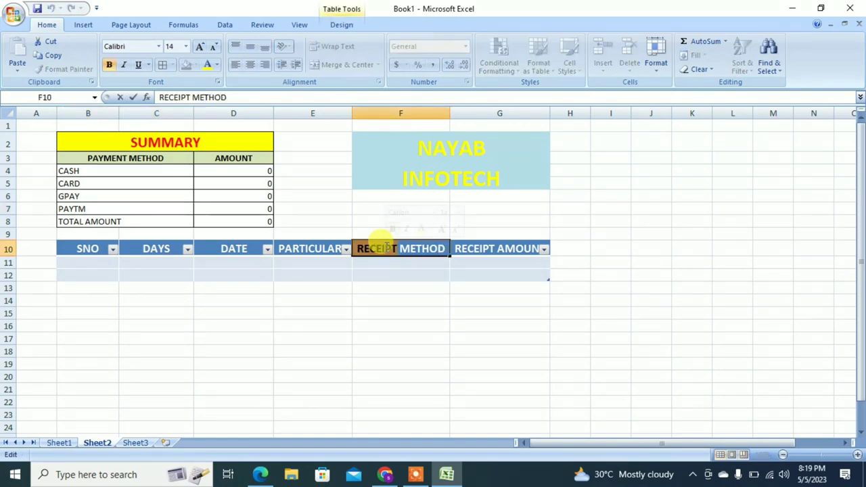
pyautogui.press('BackSpace')
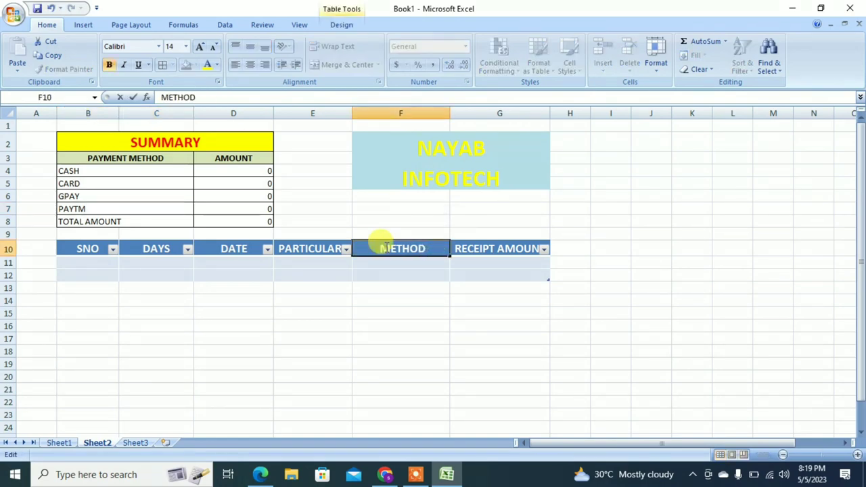
pyautogui.write('PAYMENT')
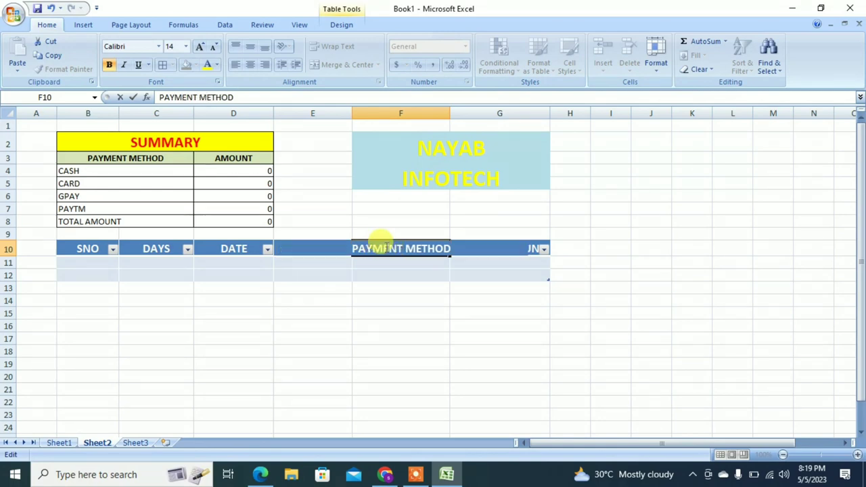
pyautogui.press('Return')
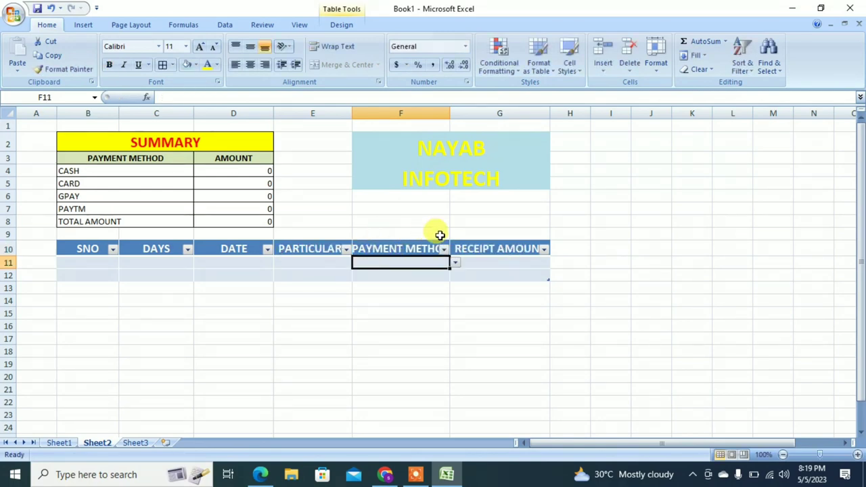
# Rename G10 to PAYMENT AMOUNT and widen columns F and G to fit both headers.
pyautogui.doubleClick(479, 250)
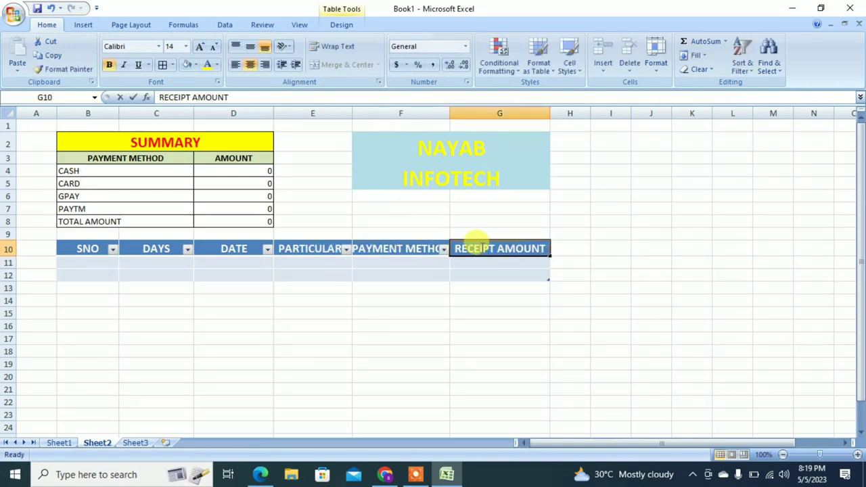
pyautogui.press('BackSpace')
pyautogui.press('BackSpace')
pyautogui.press('BackSpace')
pyautogui.press('BackSpace')
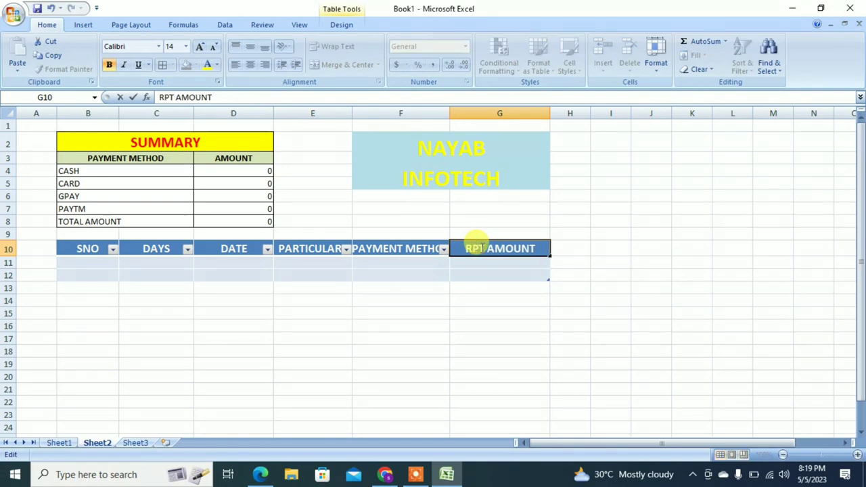
pyautogui.press('BackSpace')
pyautogui.write('A')
pyautogui.write('YMEN')
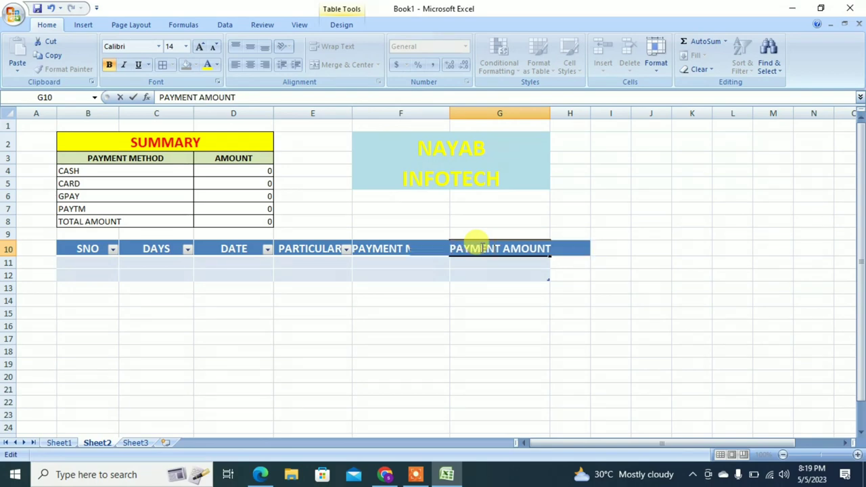
pyautogui.press('Return')
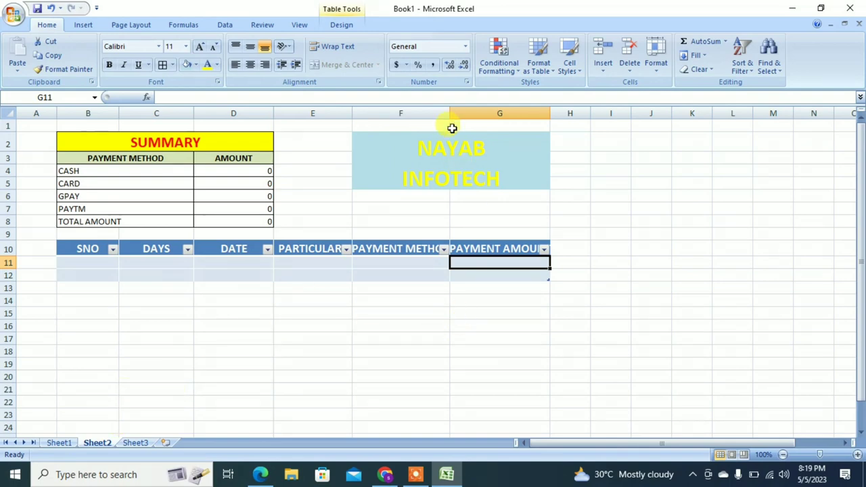
pyautogui.moveTo(448, 115); pyautogui.dragTo(486, 115)
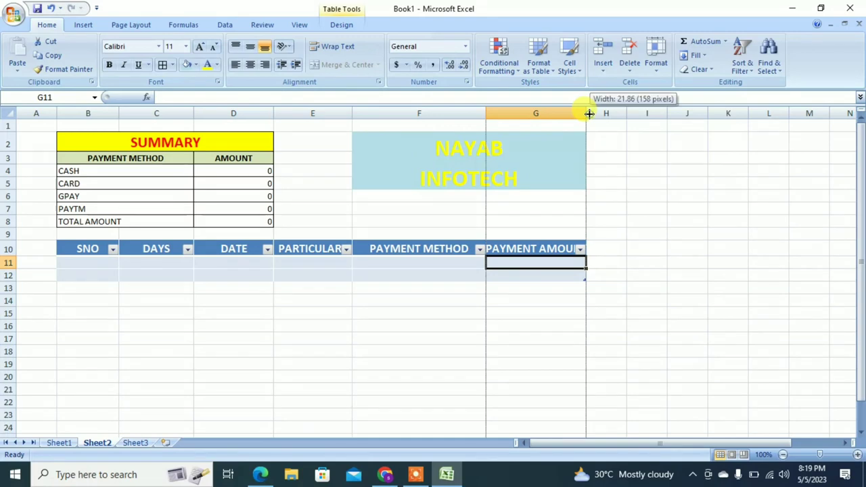
pyautogui.moveTo(586, 113); pyautogui.dragTo(641, 113)
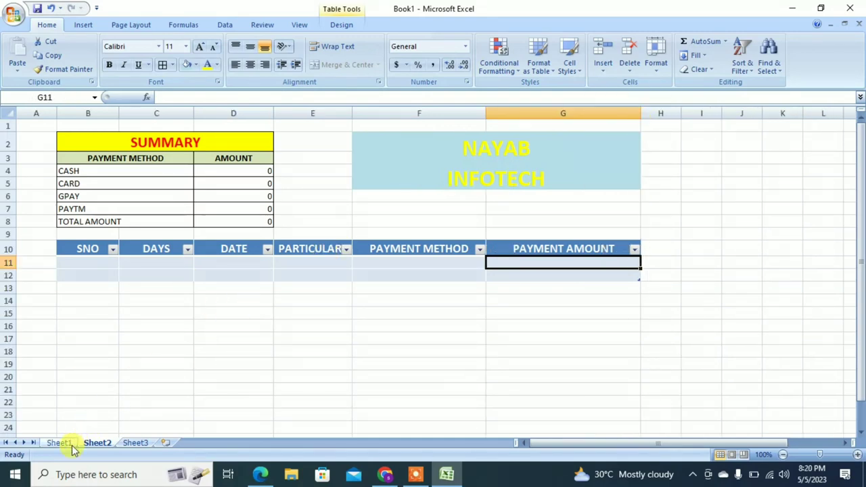
# On Sheet1, enter the first receipt row: a date, COMMISSION, CASH and 25000.
pyautogui.click(67, 444)
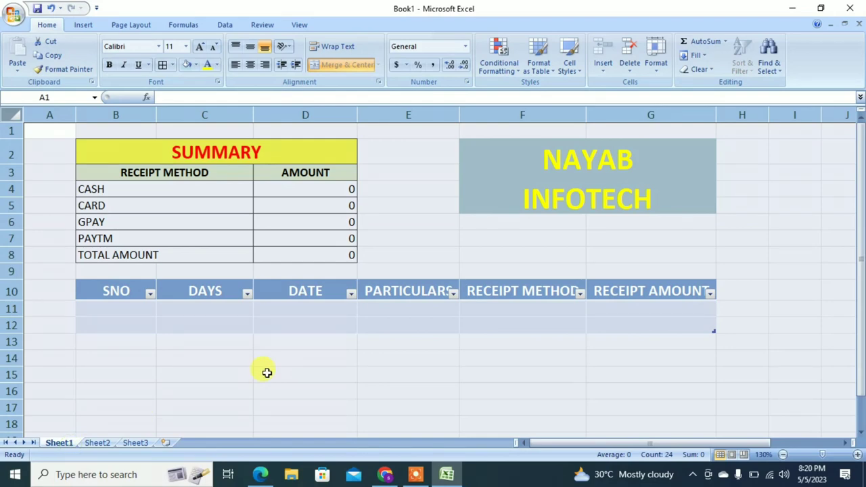
pyautogui.click(197, 383)
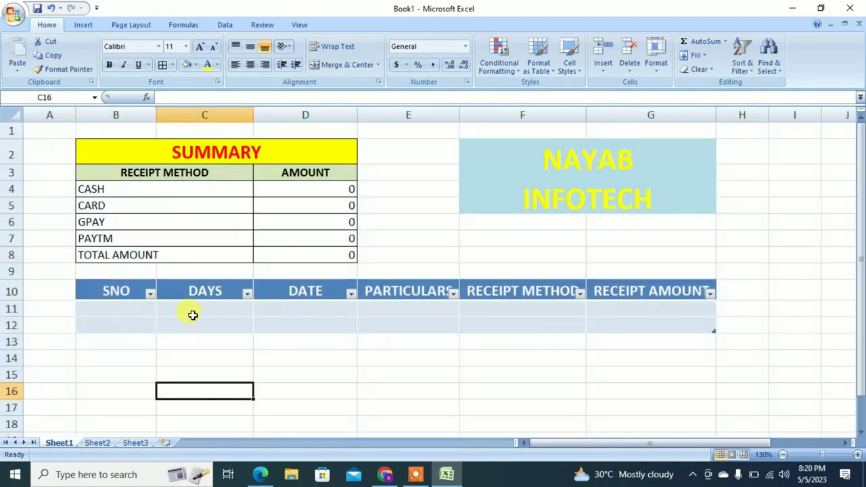
pyautogui.click(291, 312)
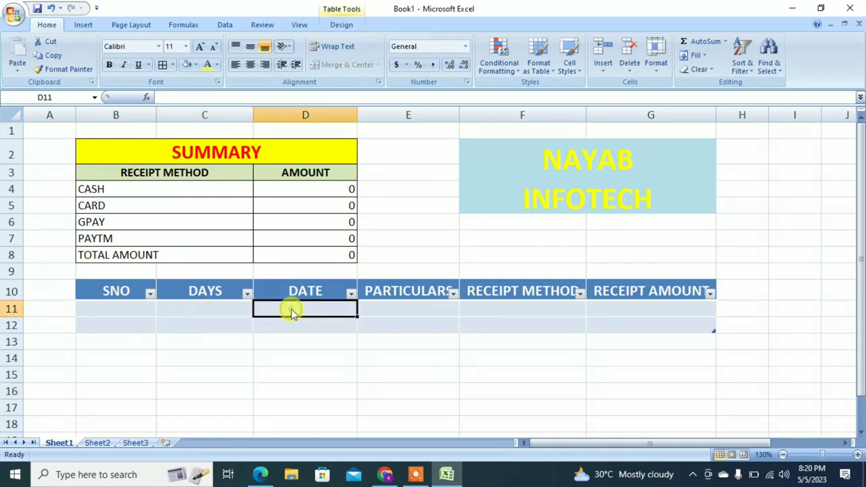
pyautogui.write('1-1-2023')
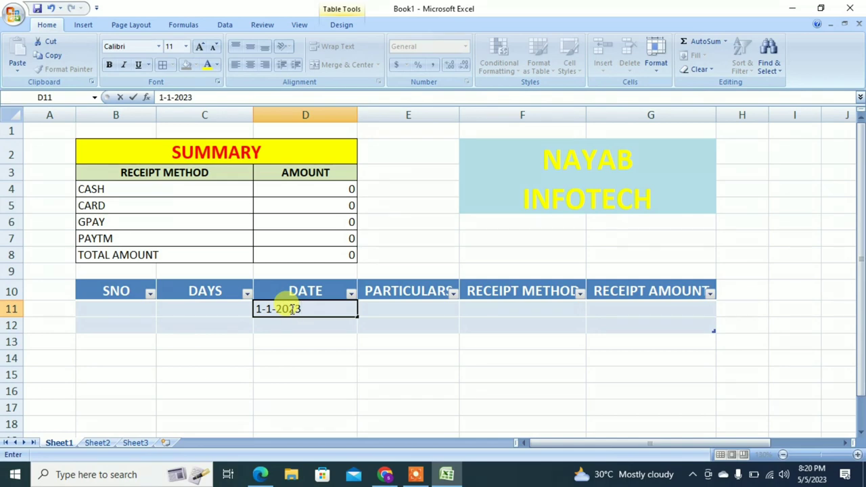
pyautogui.press('Tab')
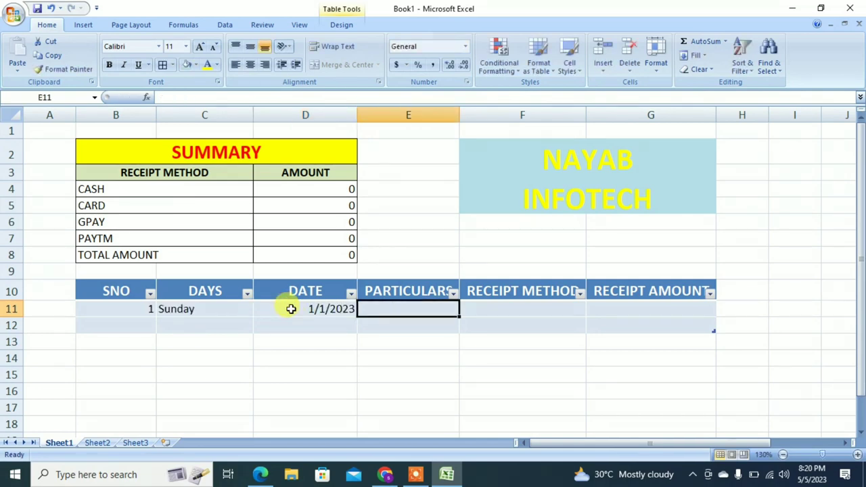
pyautogui.write('C')
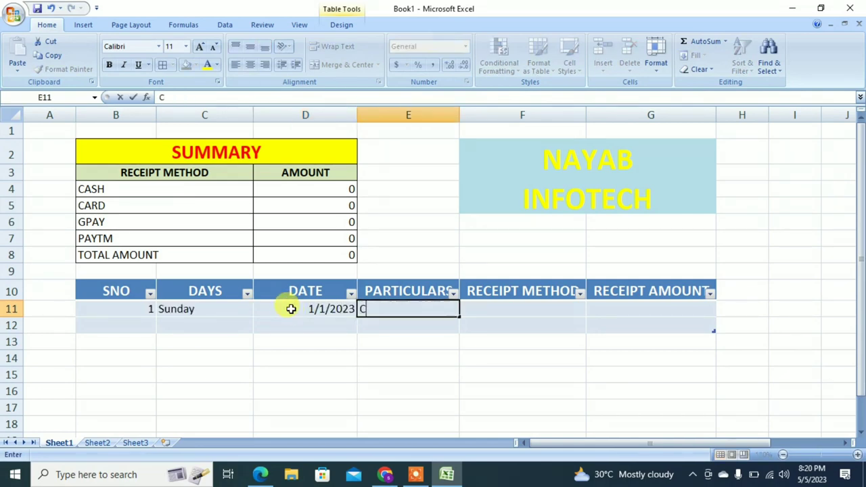
pyautogui.write('OMMISSION')
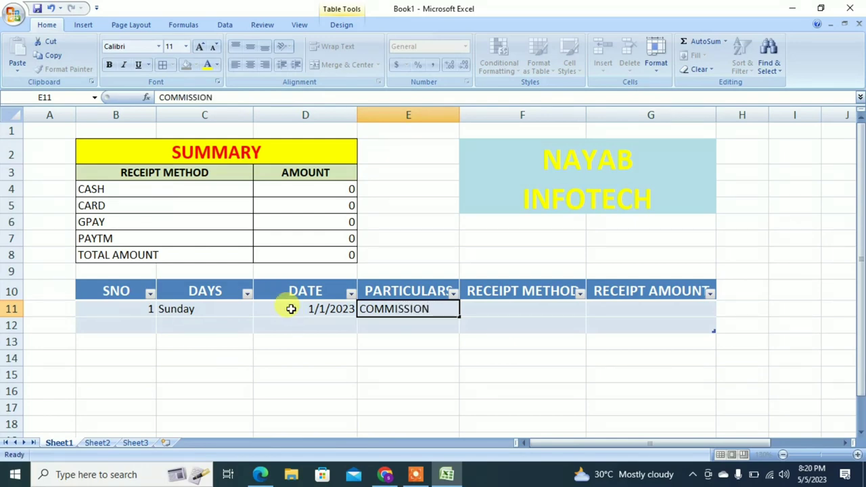
pyautogui.press('Tab')
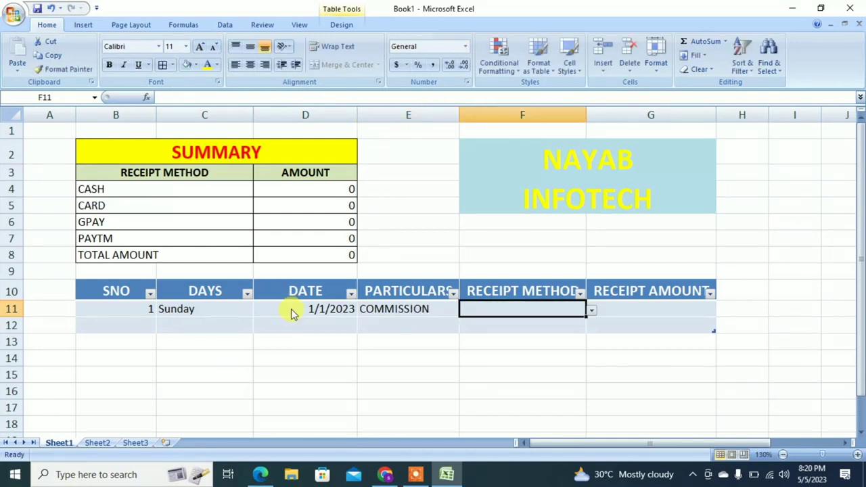
pyautogui.click(592, 313)
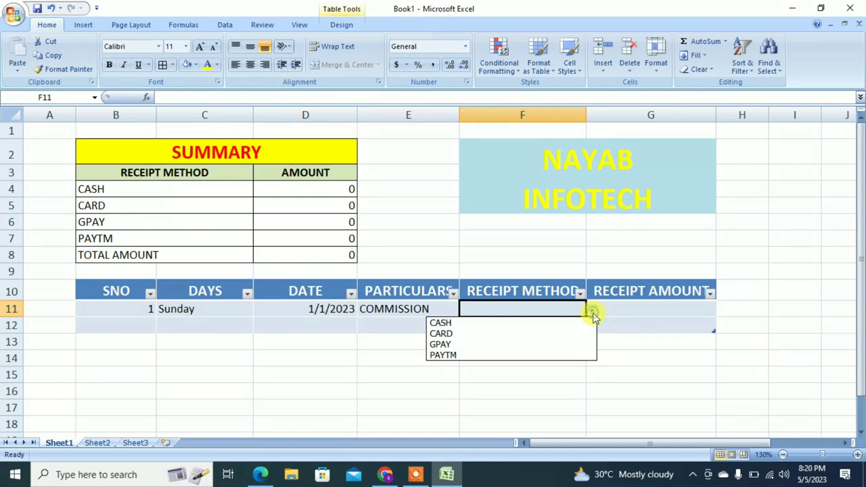
pyautogui.click(494, 324)
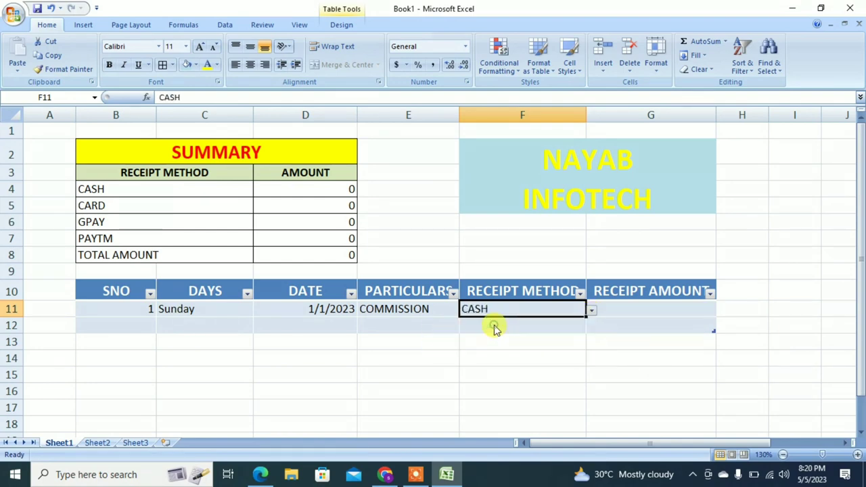
pyautogui.click(627, 308)
pyautogui.write('2500')
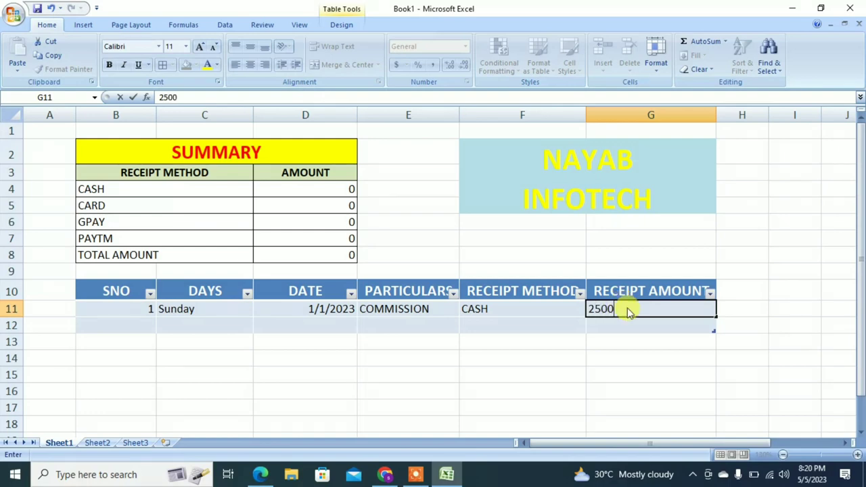
pyautogui.write('0')
pyautogui.press('Return')
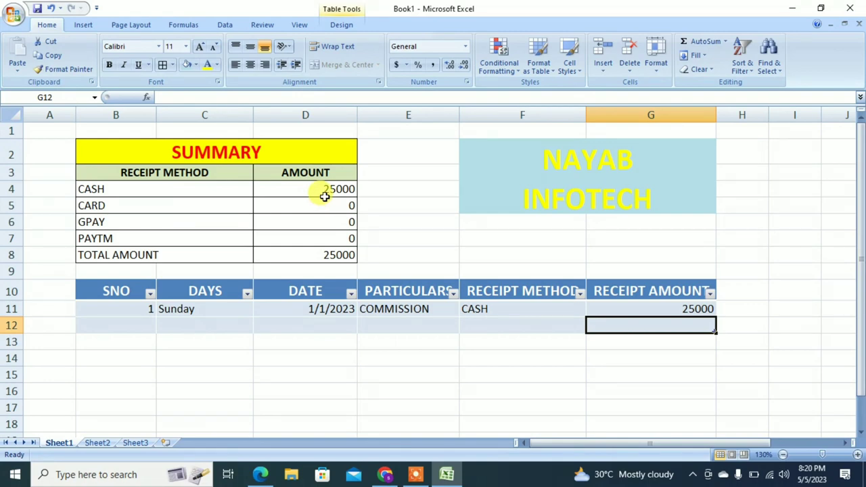
# Enter the second receipt row: a date, INTEREST, GPAY and 15000.
pyautogui.click(296, 328)
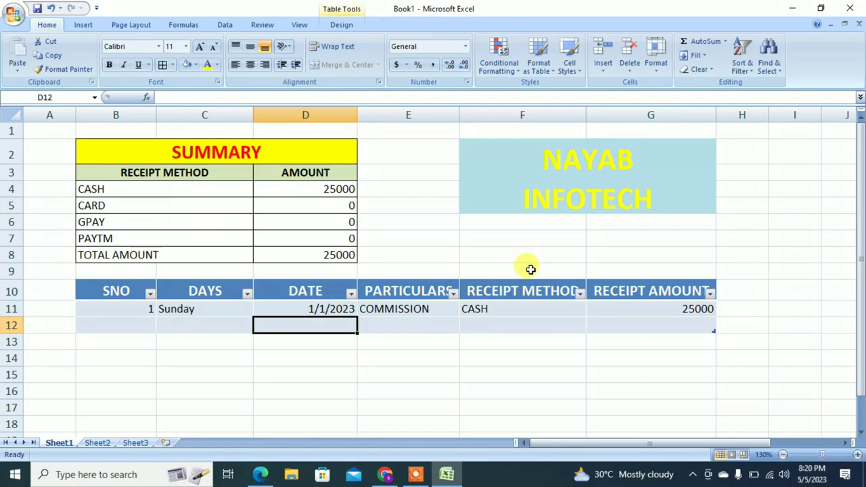
pyautogui.write('1-')
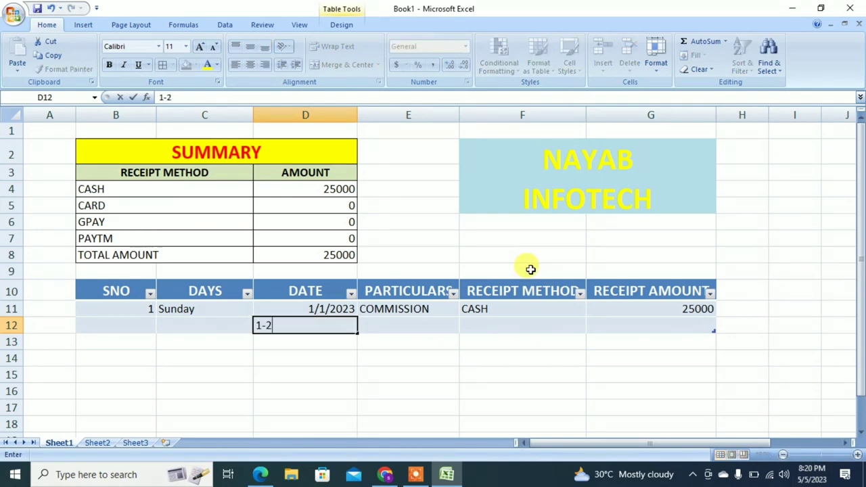
pyautogui.write('23')
pyautogui.press('Tab')
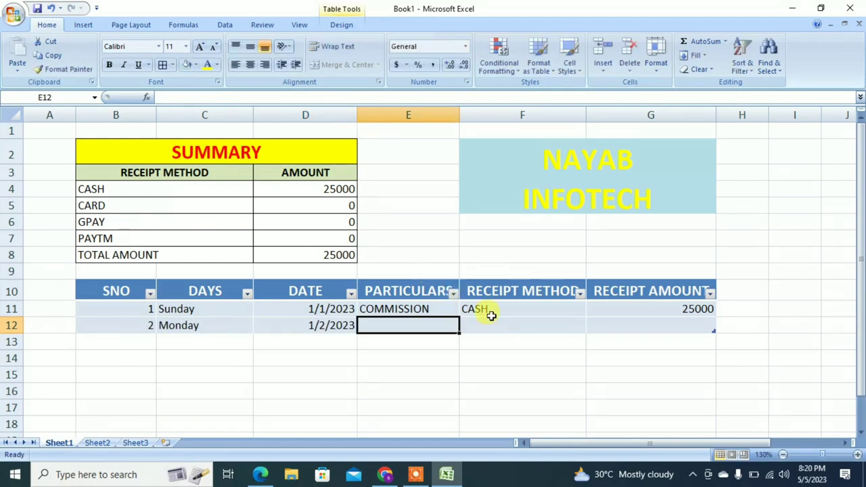
pyautogui.write('INTEREST')
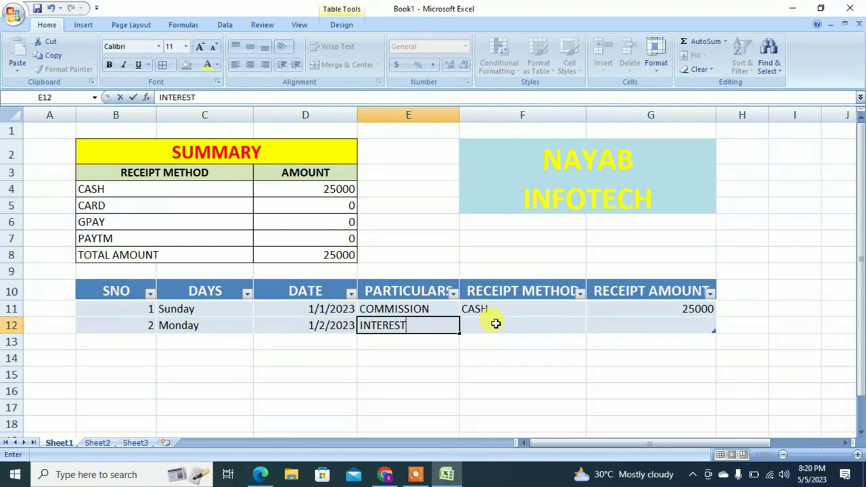
pyautogui.click(496, 324)
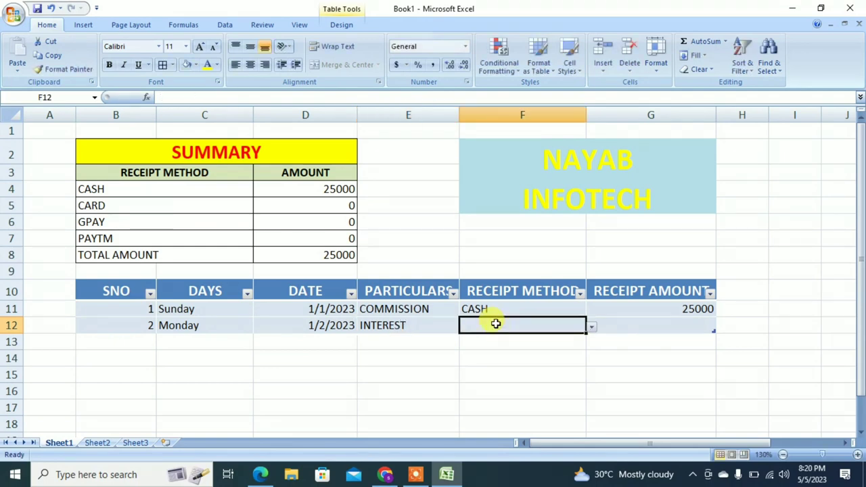
pyautogui.click(592, 326)
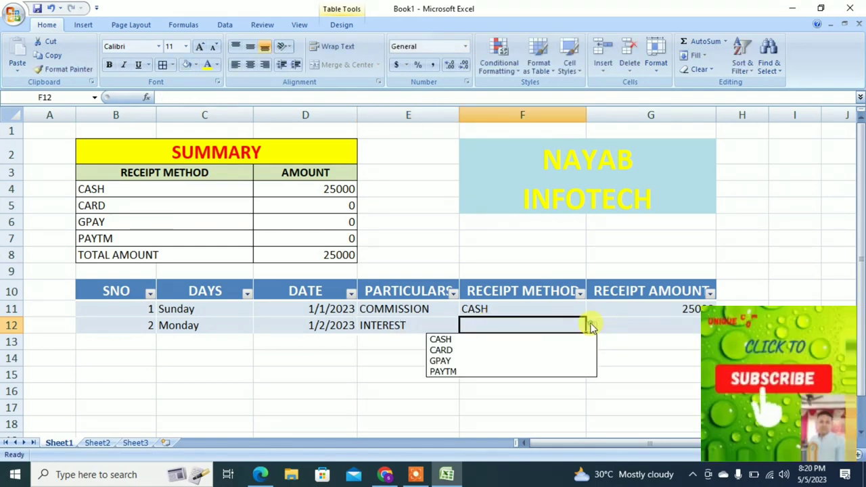
pyautogui.click(452, 363)
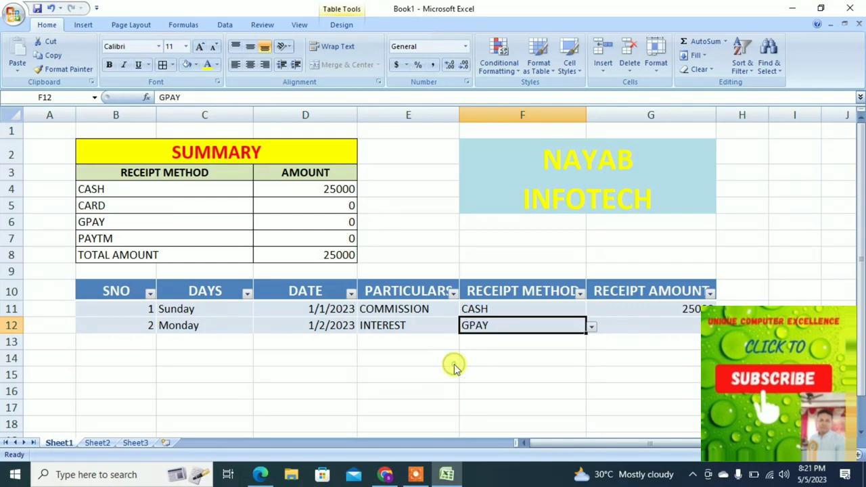
pyautogui.click(630, 329)
pyautogui.write('15000')
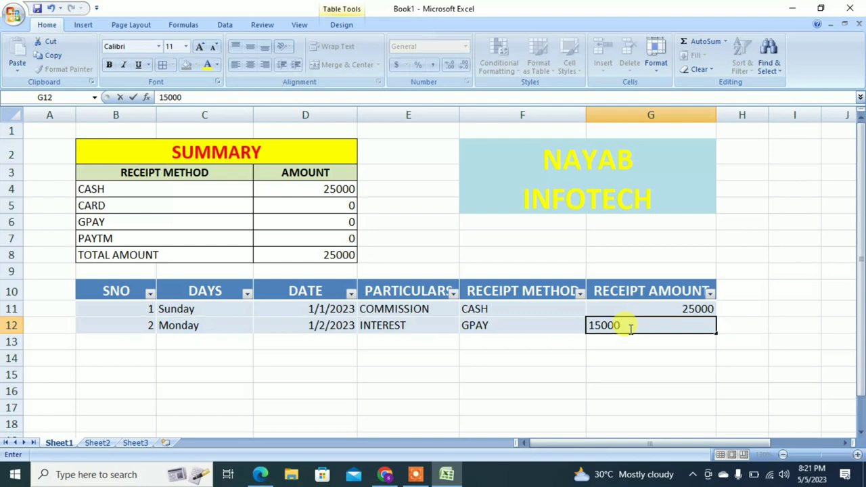
pyautogui.press('Return')
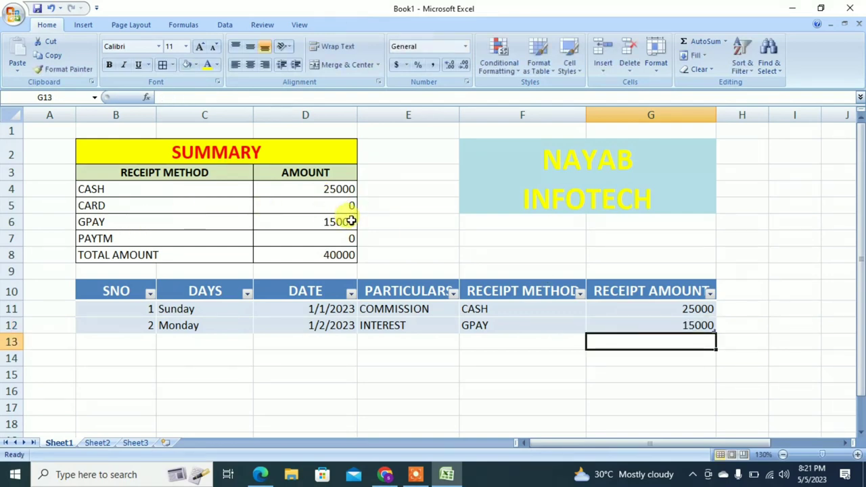
# Apply Comma Style to the total in D8 and the receipt amounts in G11:G12.
pyautogui.click(331, 255)
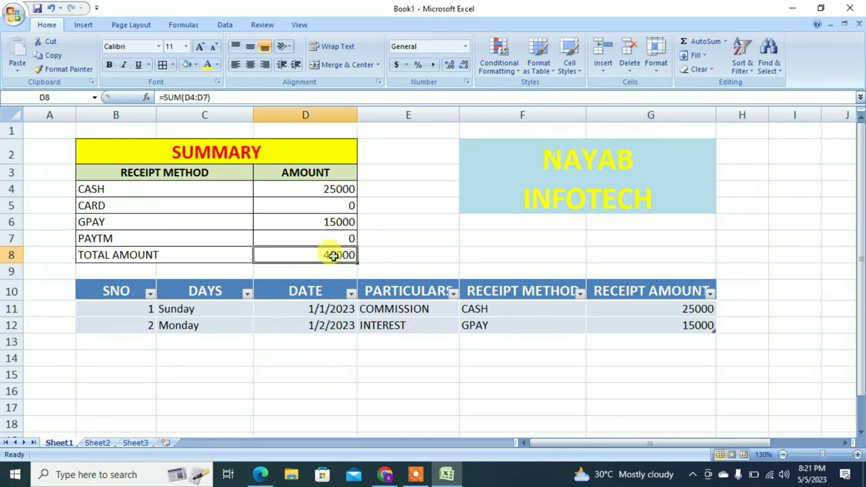
pyautogui.click(432, 67)
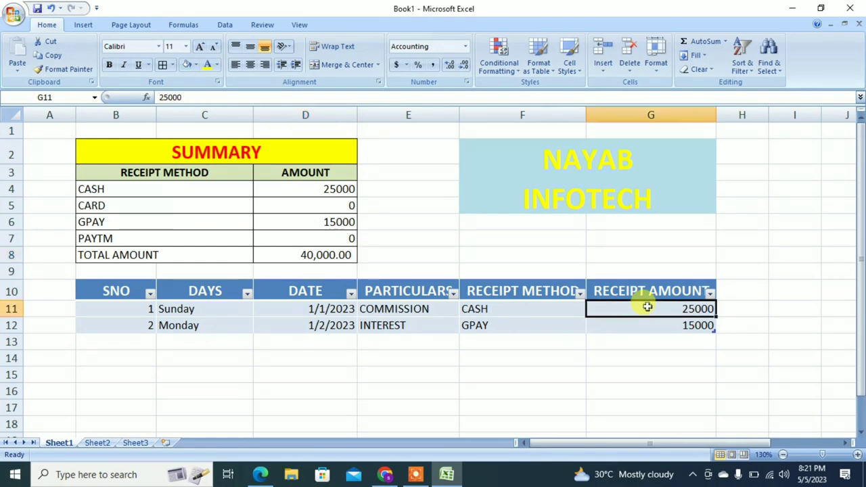
pyautogui.moveTo(647, 306)
pyautogui.mouseDown()
pyautogui.moveTo(664, 367)
pyautogui.moveTo(665, 318)
pyautogui.mouseUp()
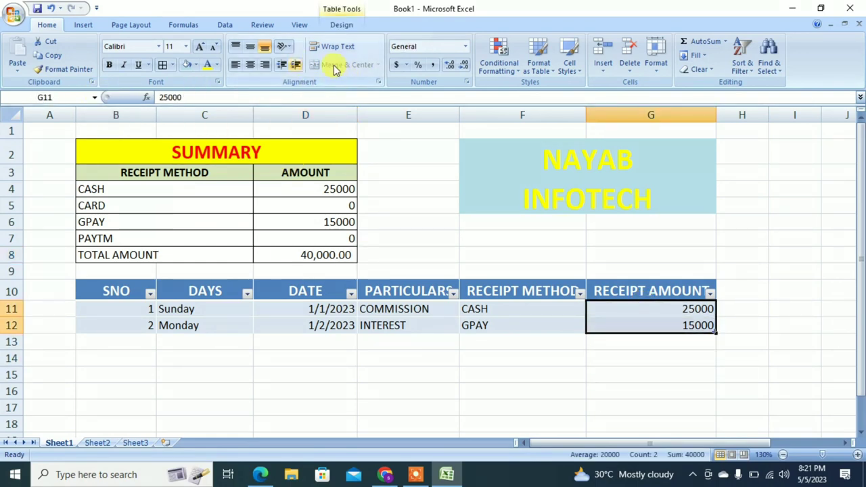
pyautogui.click(433, 65)
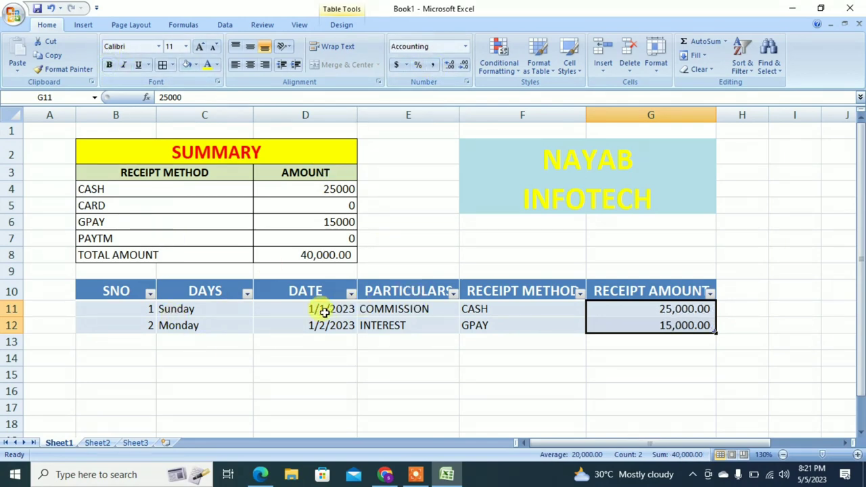
# Rename the Sheet1 tab to RECEIPT.
pyautogui.rightClick(61, 443)
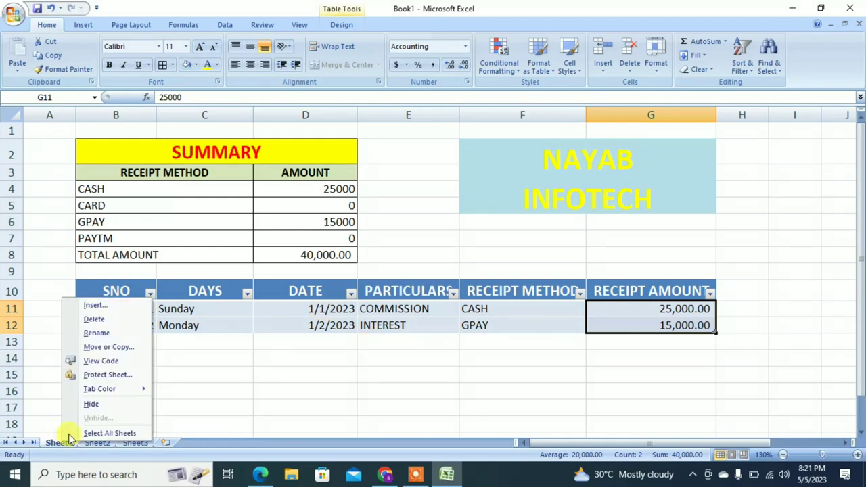
pyautogui.click(105, 334)
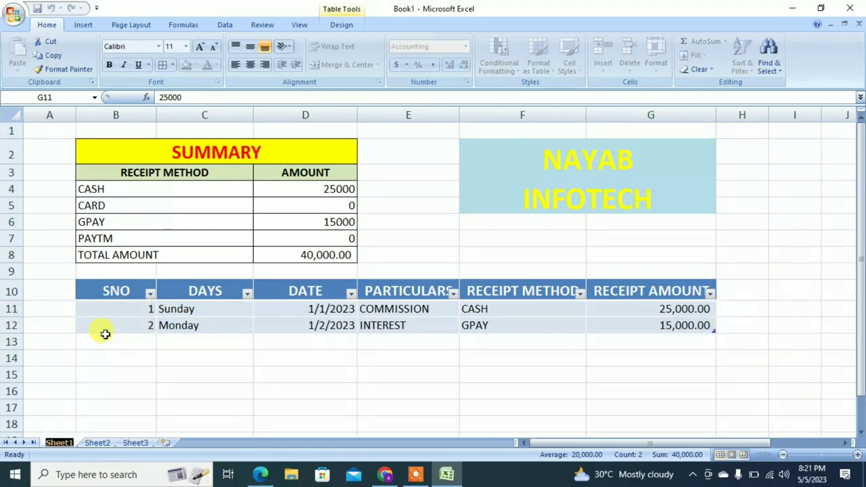
pyautogui.write('RECEP')
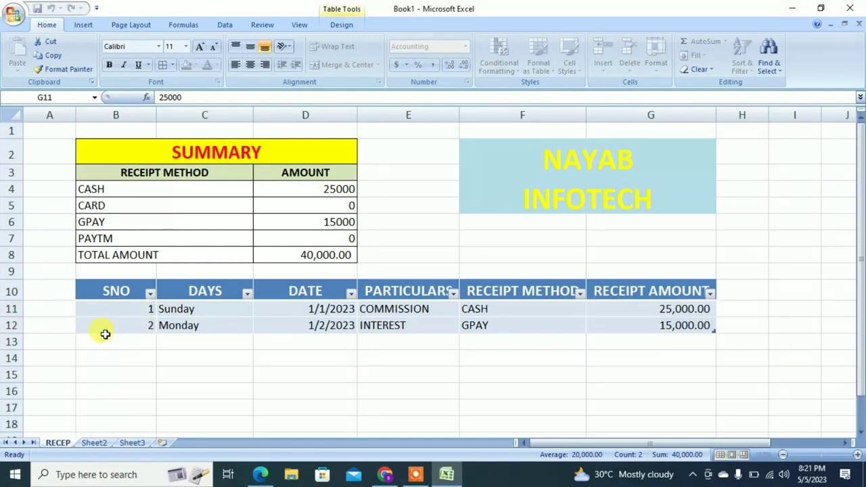
pyautogui.press('BackSpace')
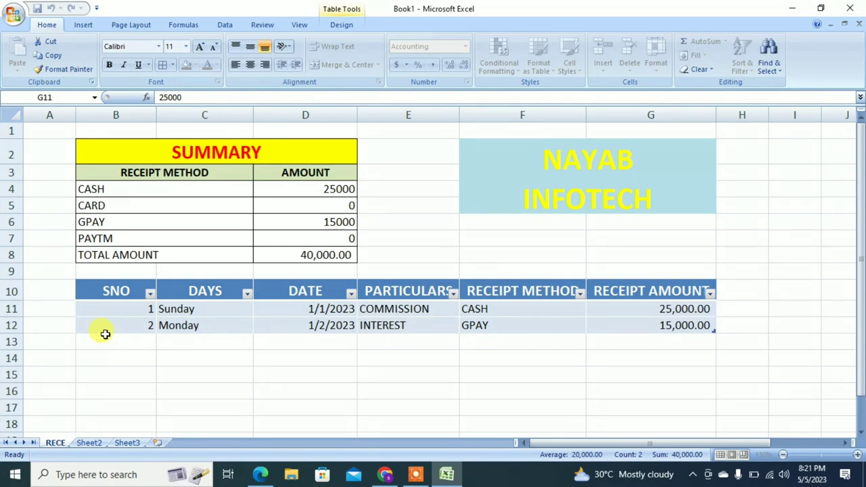
pyautogui.write('IPT')
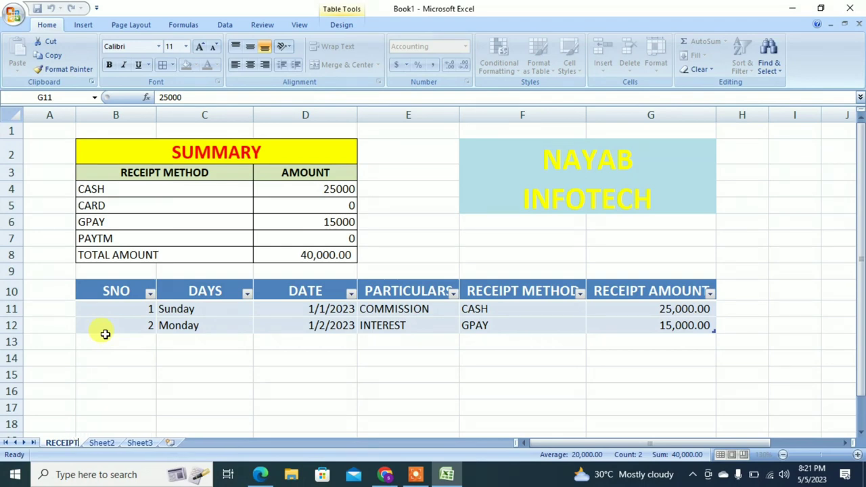
# Rename the Sheet2 tab to PAYMENT.
pyautogui.rightClick(101, 443)
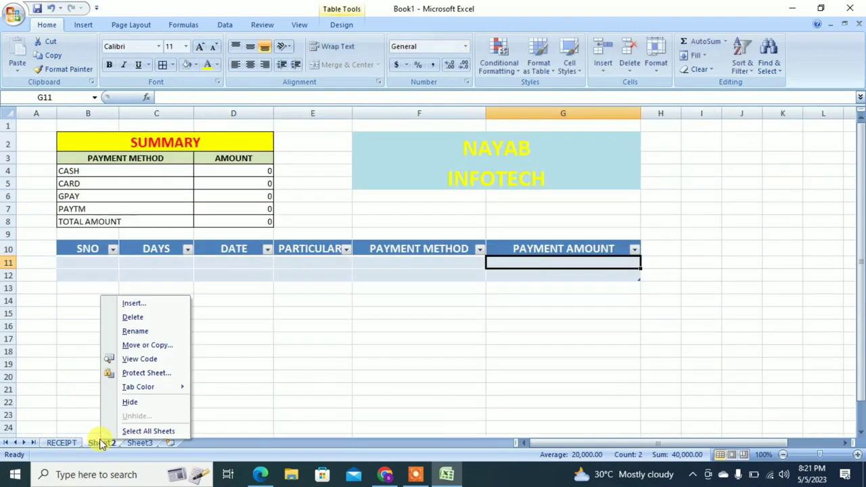
pyautogui.click(133, 333)
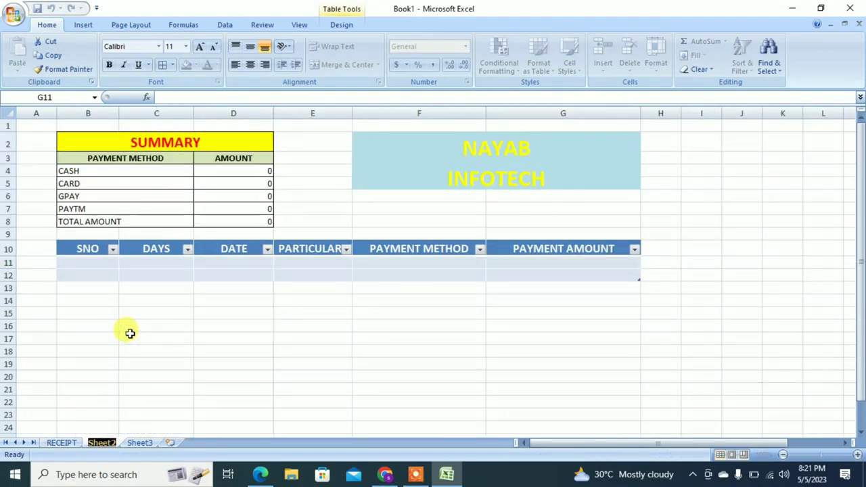
pyautogui.write('PAYMENT')
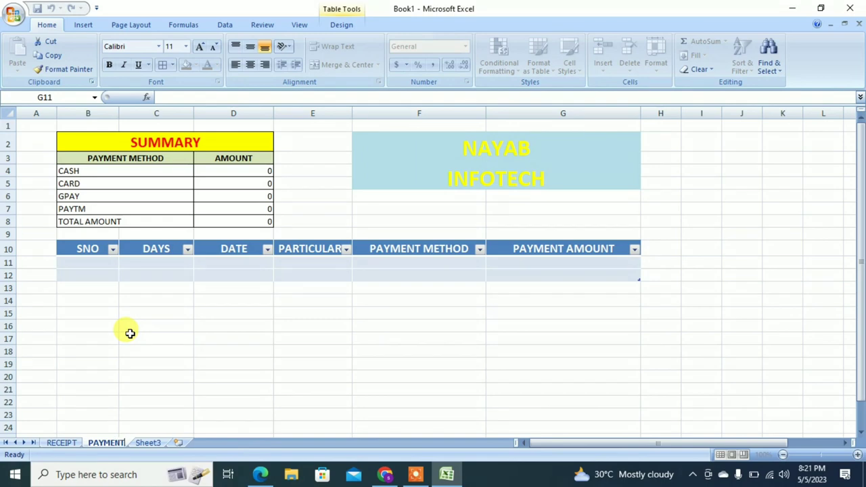
pyautogui.press('Return')
# Zoom to 120% and enter the first payment: 1-1-2023, SALARY, CASH, 10000.
pyautogui.click(129, 336)
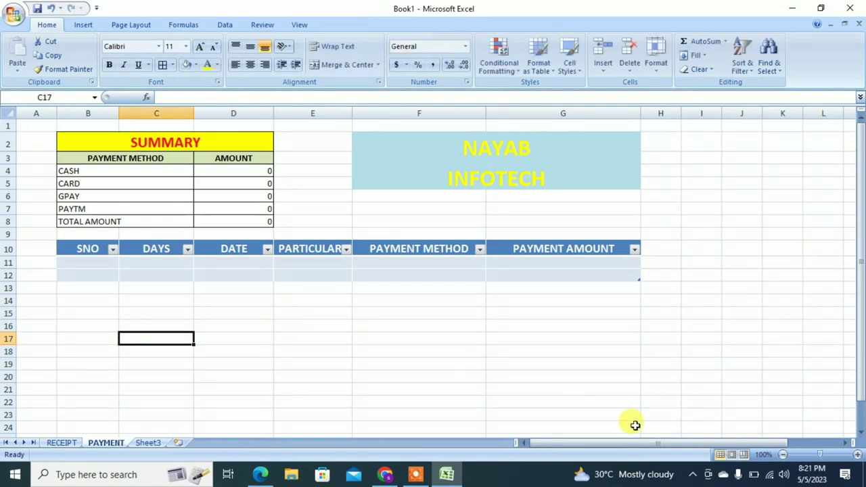
pyautogui.click(859, 458)
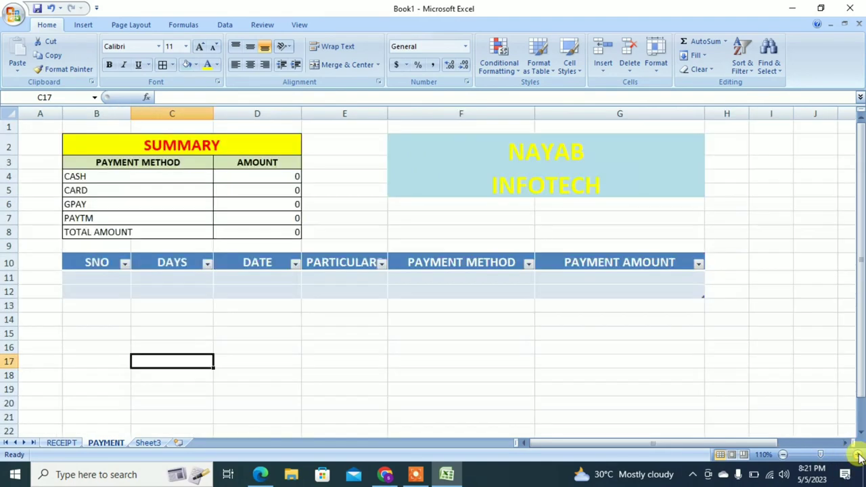
pyautogui.click(860, 458)
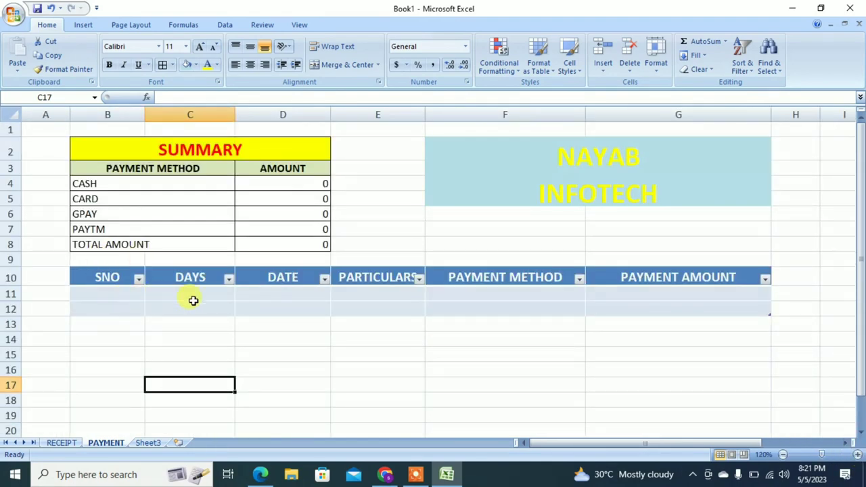
pyautogui.click(261, 292)
pyautogui.write('1')
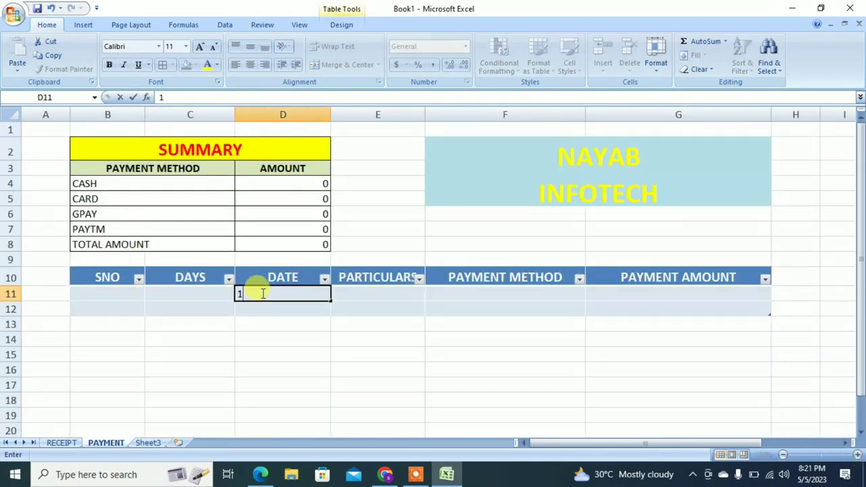
pyautogui.write('-1-2023')
pyautogui.press('Tab')
pyautogui.write('SALA')
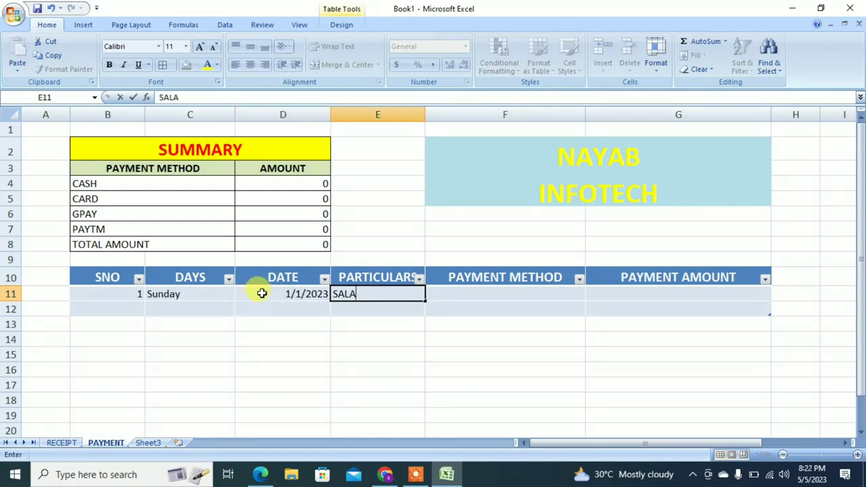
pyautogui.press('Tab')
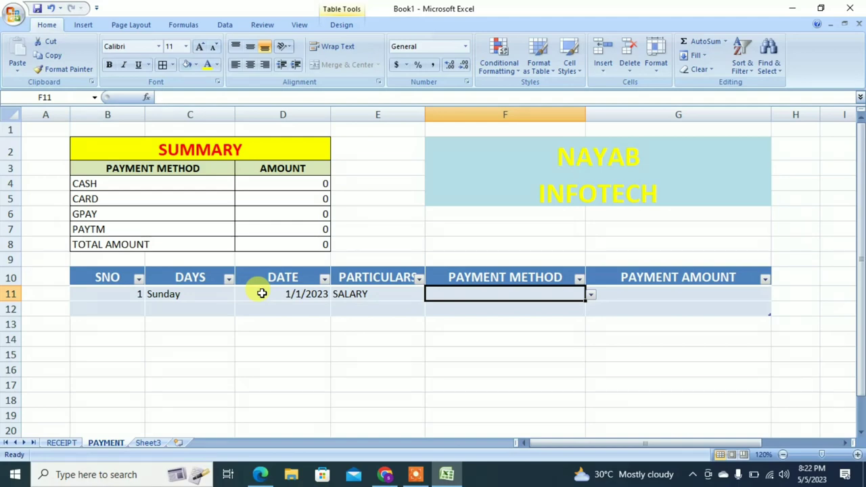
pyautogui.click(591, 295)
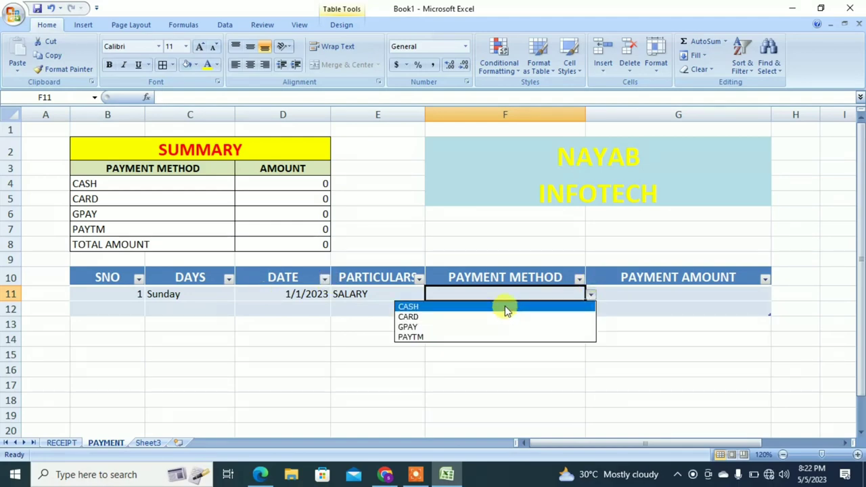
pyautogui.click(505, 306)
pyautogui.click(616, 291)
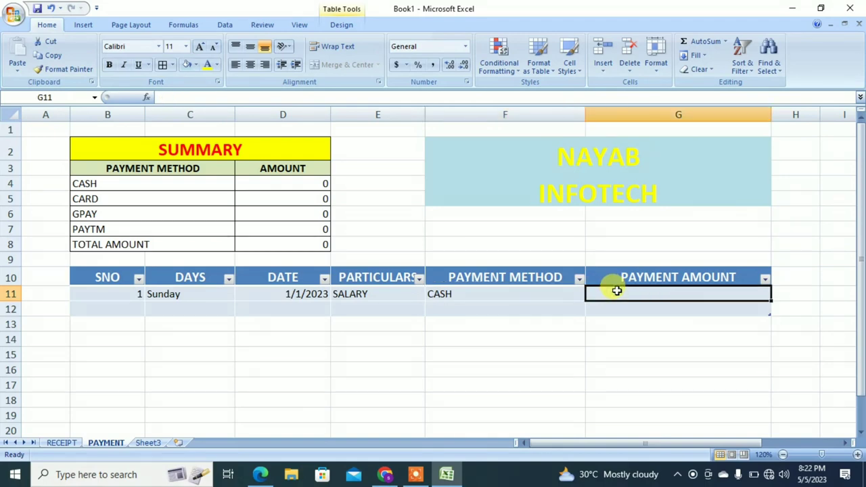
pyautogui.write('10000')
pyautogui.press('Return')
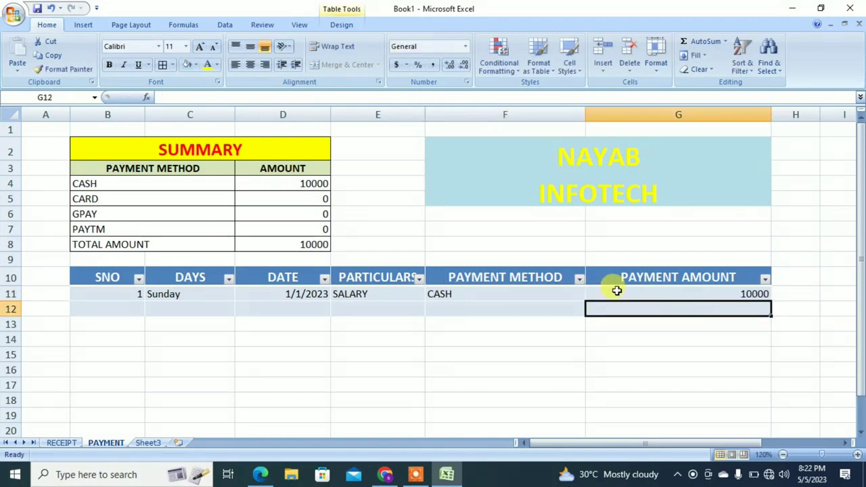
# Enter the second payment: 1-2-2023, RENT, GPAY, 15000.
pyautogui.click(258, 310)
pyautogui.write('1/2/2')
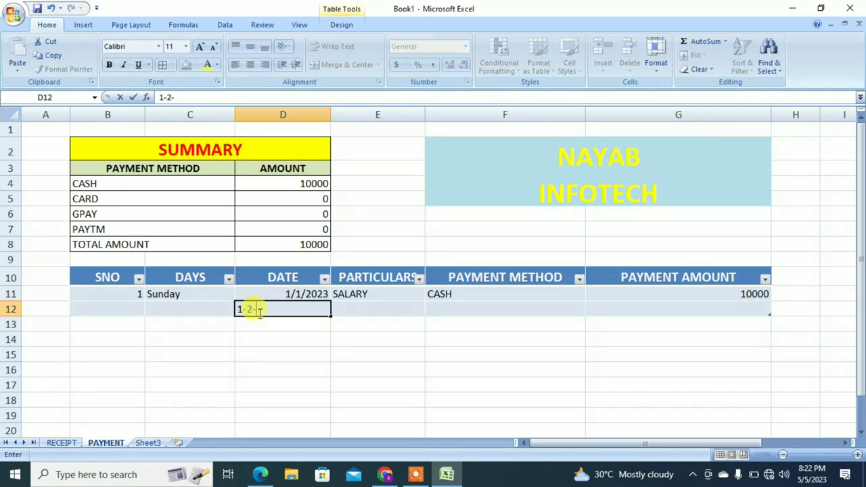
pyautogui.write('023')
pyautogui.press('Tab')
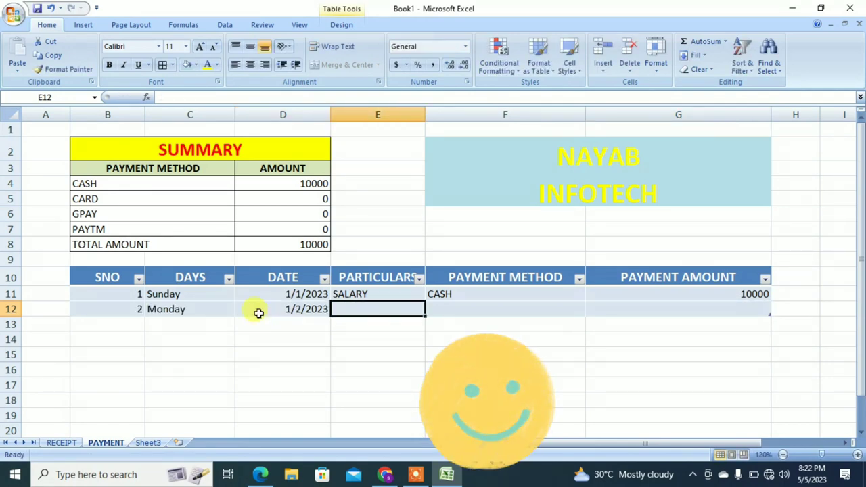
pyautogui.write('RENT')
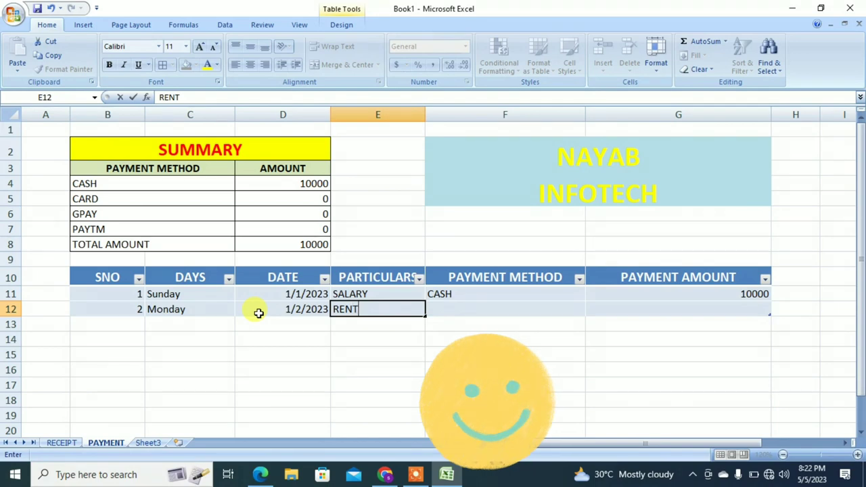
pyautogui.press('Tab')
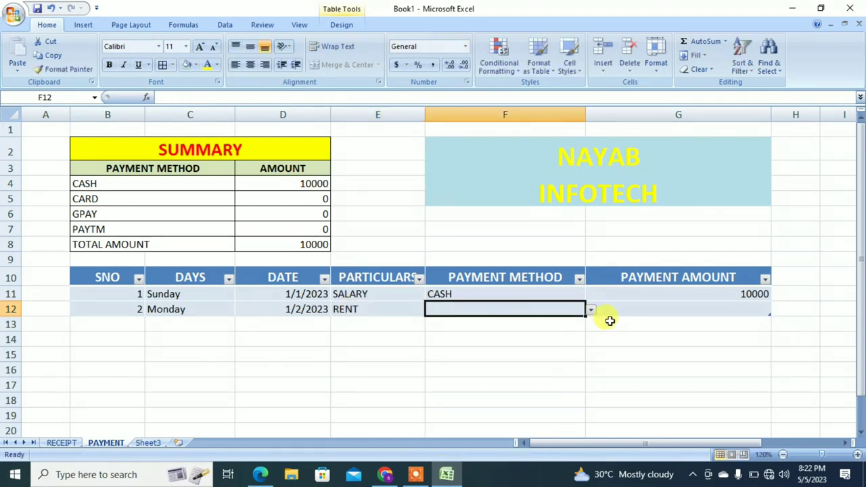
pyautogui.click(588, 309)
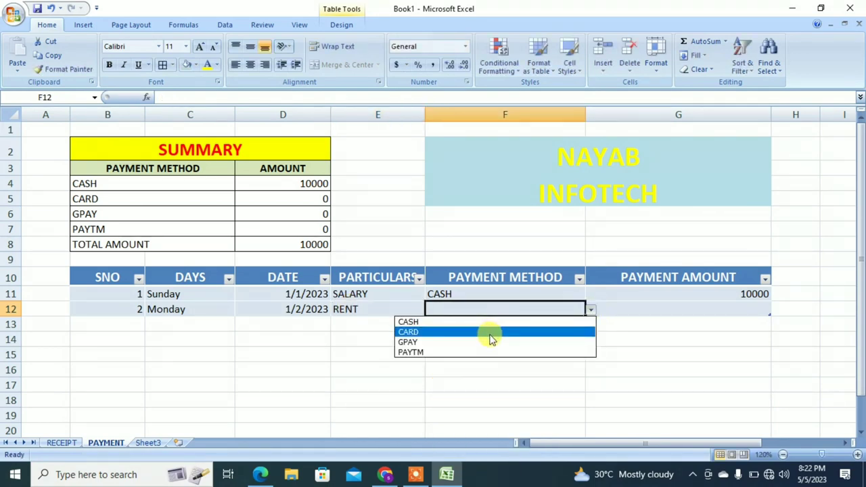
pyautogui.click(489, 342)
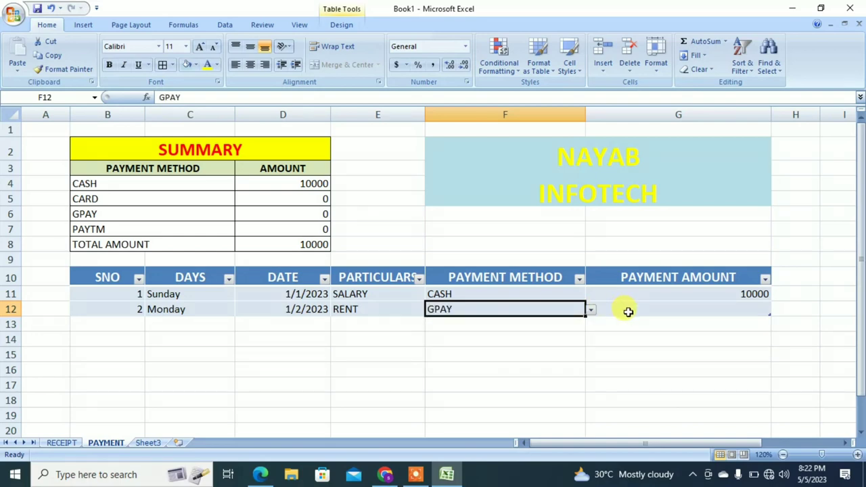
pyautogui.click(628, 312)
pyautogui.write('15000')
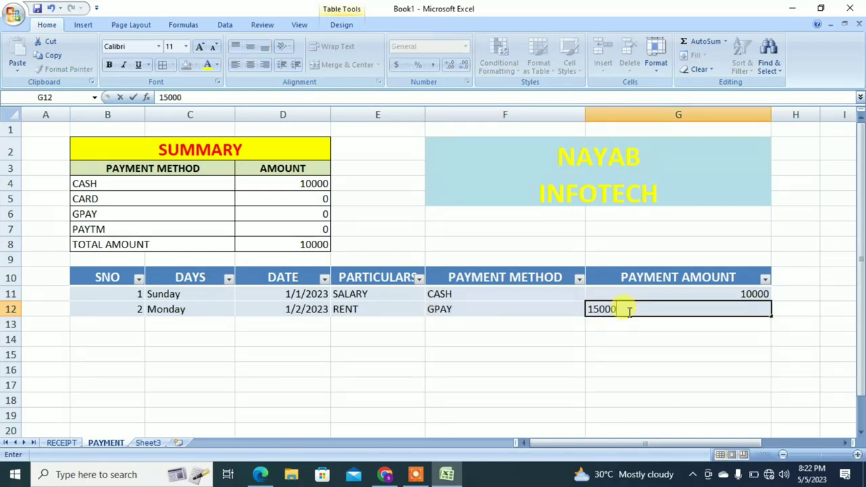
pyautogui.press('Return')
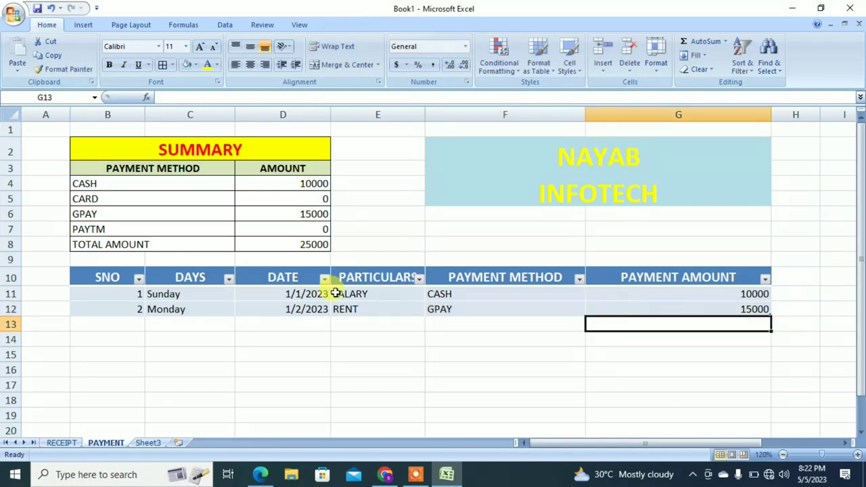
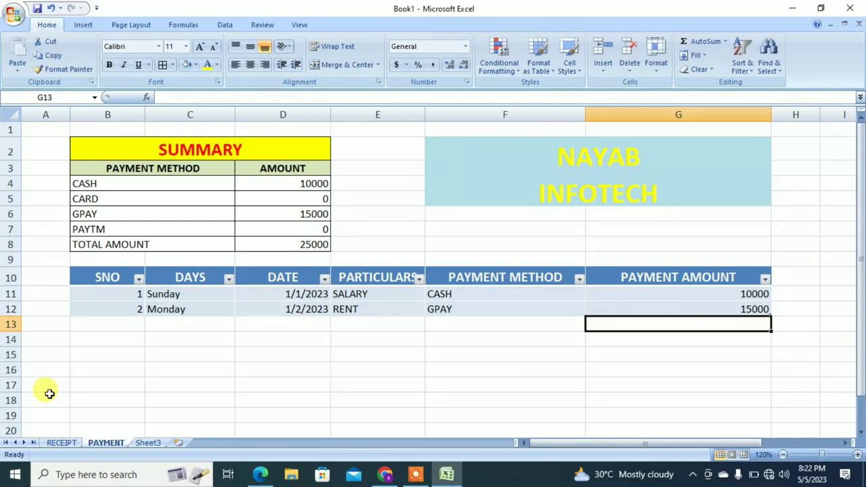
# Rename Sheet3 to DAYBOOK and zoom the sheet to 140%.
pyautogui.click(147, 444)
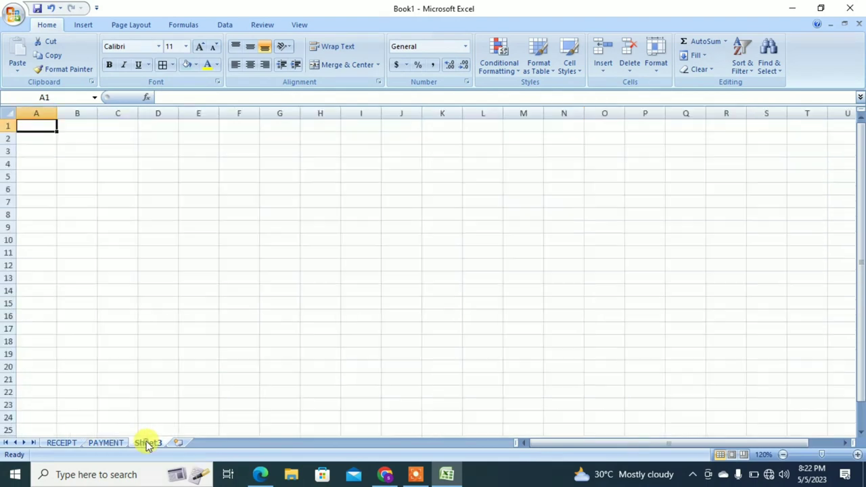
pyautogui.rightClick(148, 443)
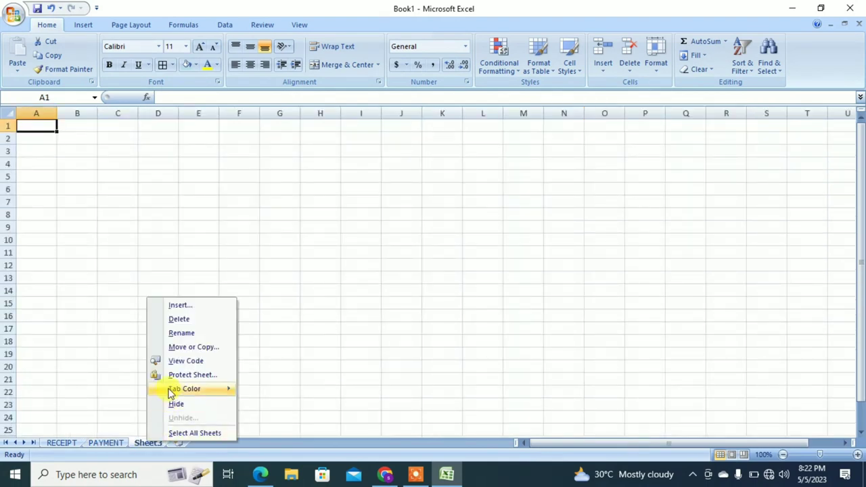
pyautogui.click(182, 333)
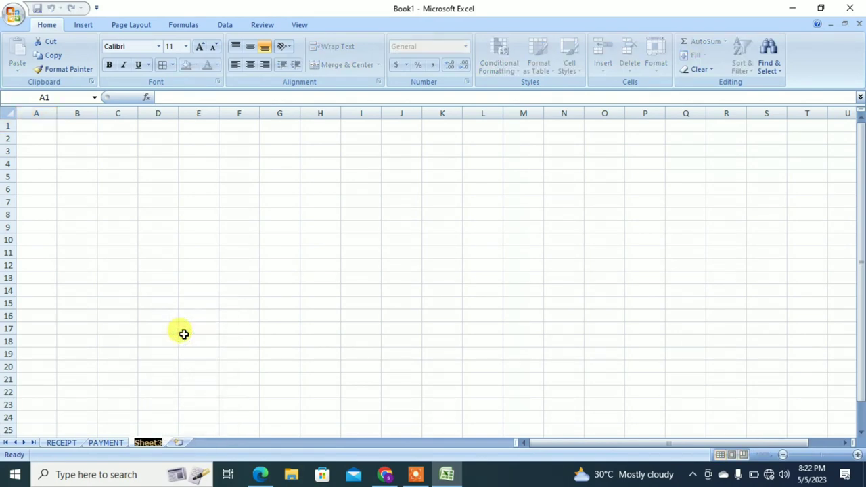
pyautogui.write('DAY')
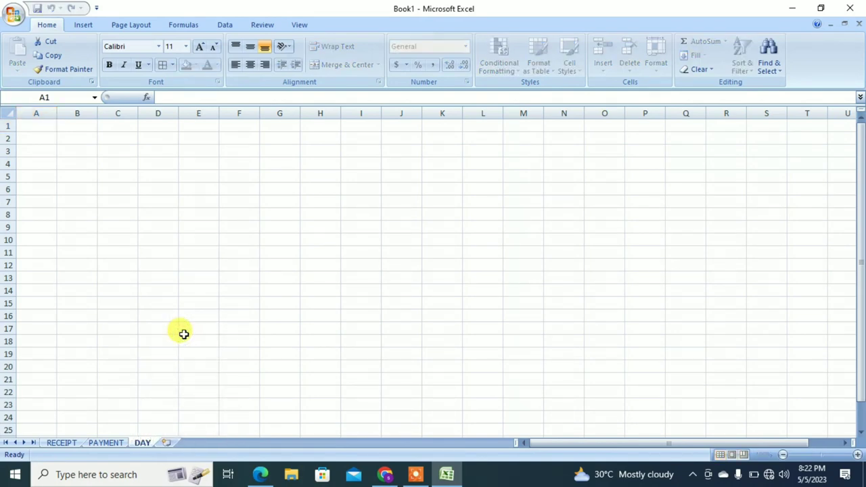
pyautogui.write('BOOK')
pyautogui.click(184, 334)
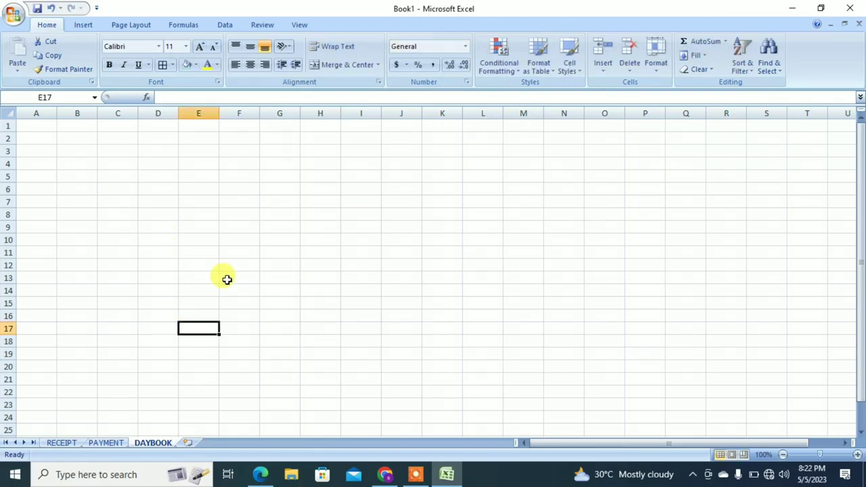
pyautogui.click(857, 454)
pyautogui.click(857, 455)
pyautogui.click(857, 455)
pyautogui.click(858, 455)
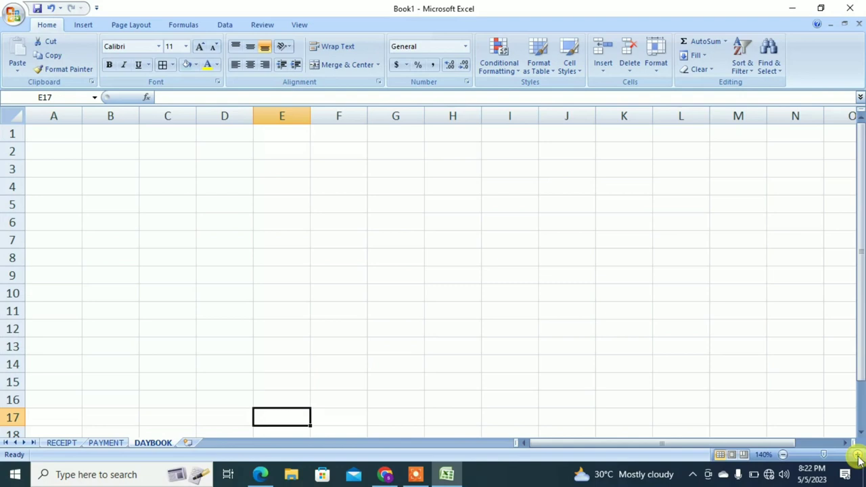
# Enter the headers SNO, DATE and RECEIPT AMOUNT in B10:D10.
pyautogui.click(94, 294)
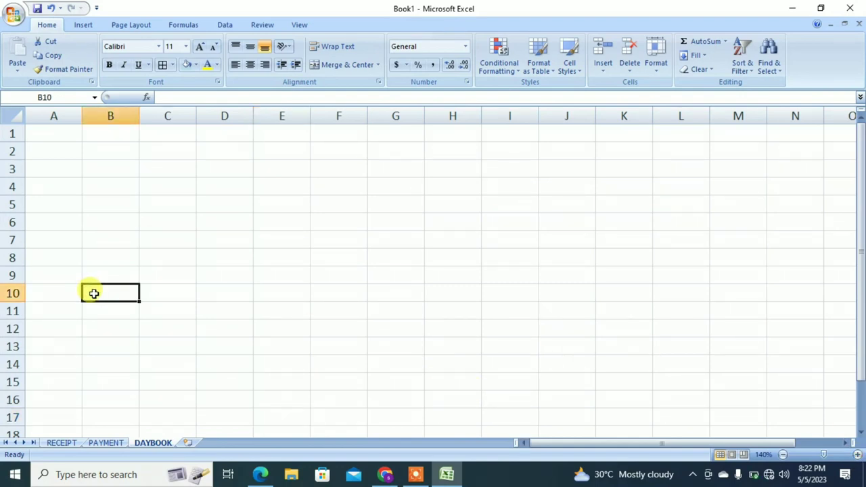
pyautogui.write('SNO')
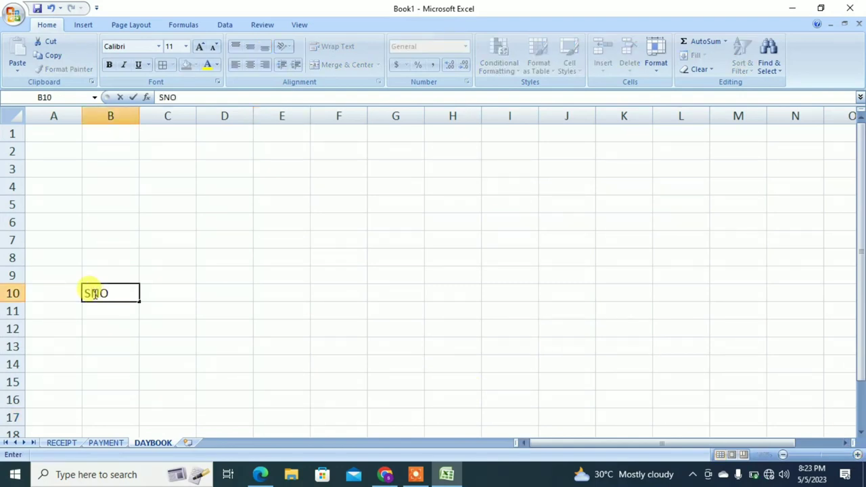
pyautogui.press('Tab')
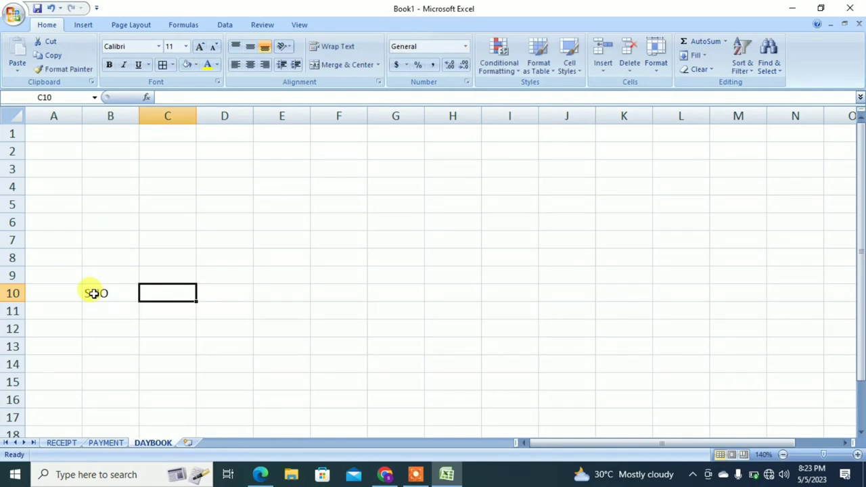
pyautogui.write('RE')
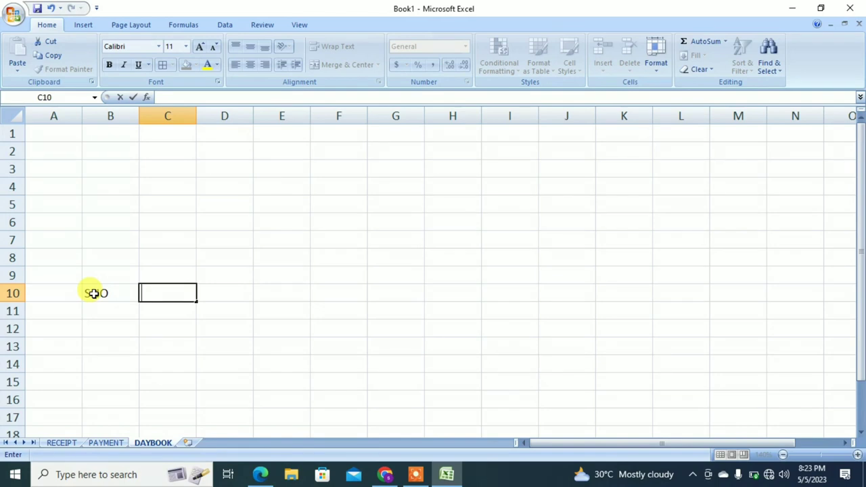
pyautogui.write('DATE')
pyautogui.press('Tab')
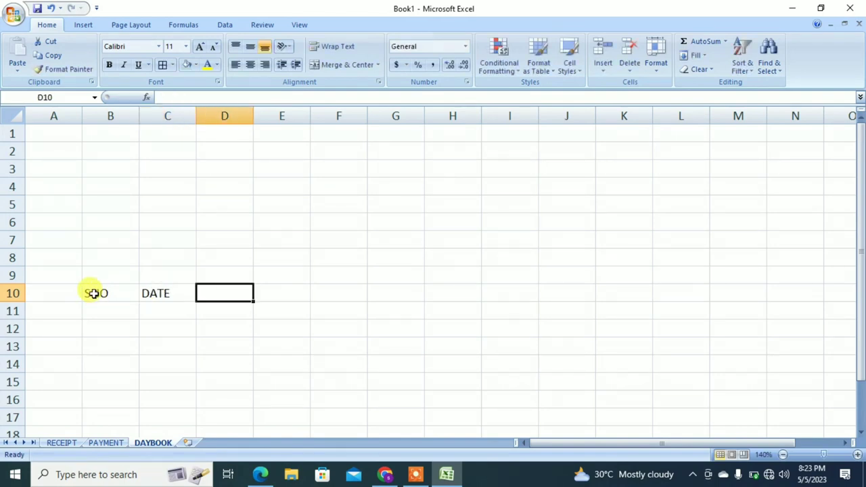
pyautogui.write('RE E')
pyautogui.press('BackSpace')
pyautogui.press('BackSpace')
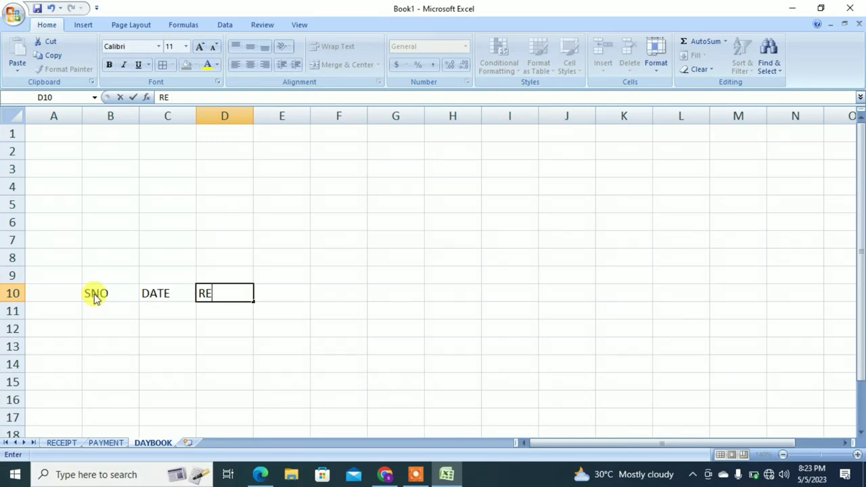
pyautogui.write('CEIPT ')
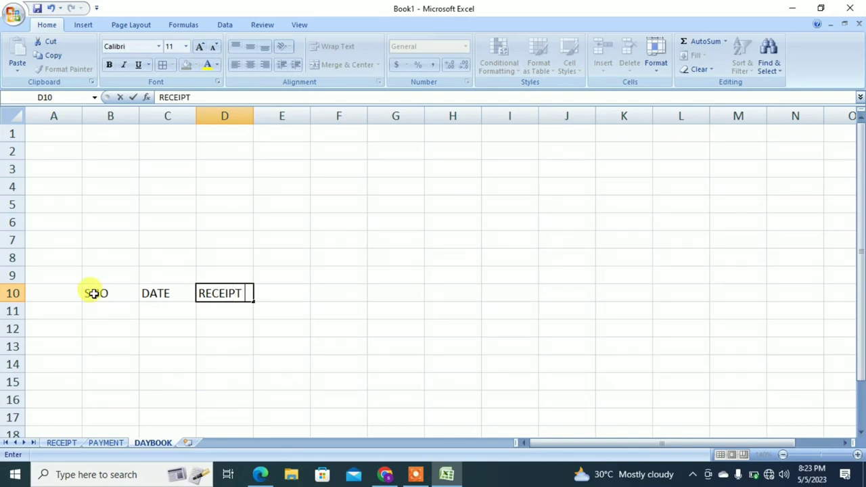
pyautogui.write('AMOUNT')
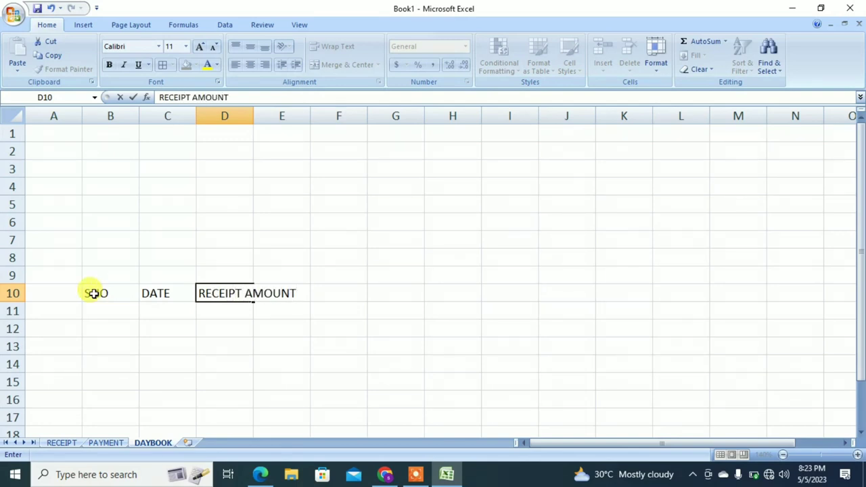
pyautogui.press('Tab')
# Enter the headers PAYMENT AMOUNT, BALANCE OF DAY and BALANCE in E10:G10.
pyautogui.write('PAY')
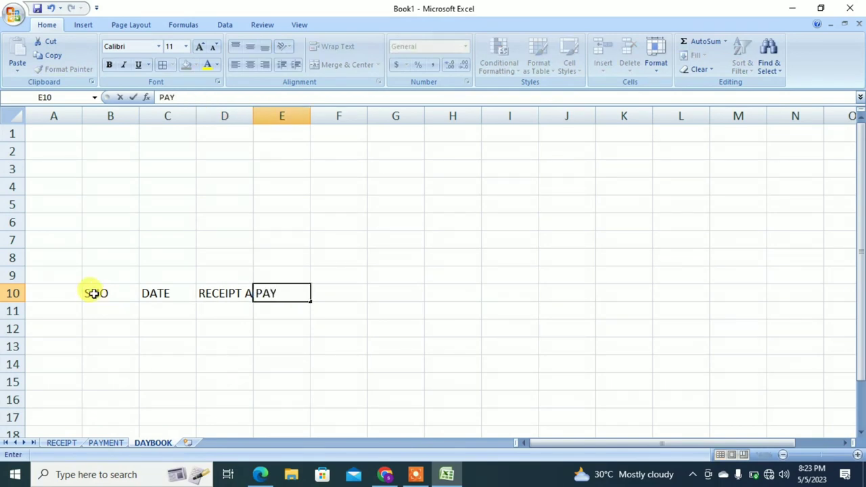
pyautogui.write('MERNT')
pyautogui.press('BackSpace')
pyautogui.press('BackSpace')
pyautogui.press('BackSpace')
pyautogui.write('NT A')
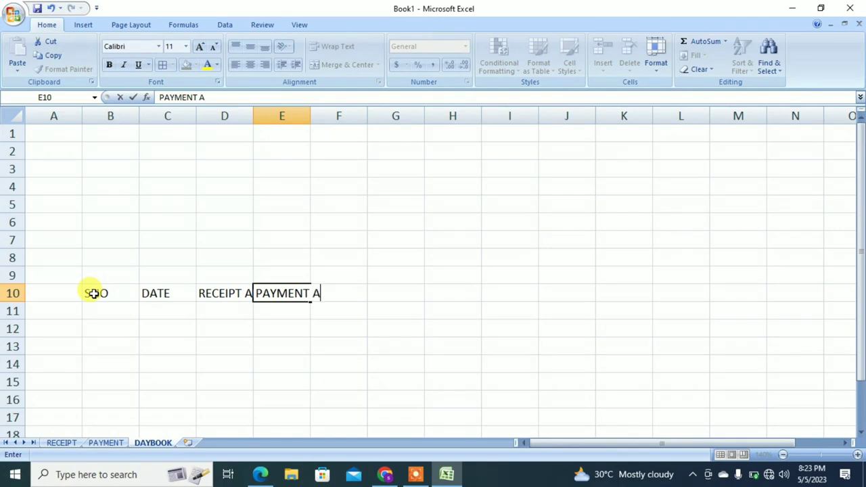
pyautogui.write('MOUNT')
pyautogui.press('Tab')
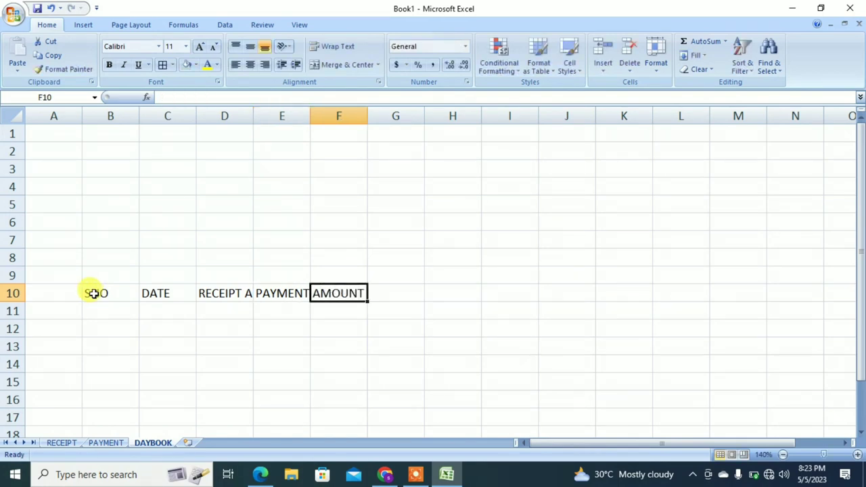
pyautogui.write('BALANCE ')
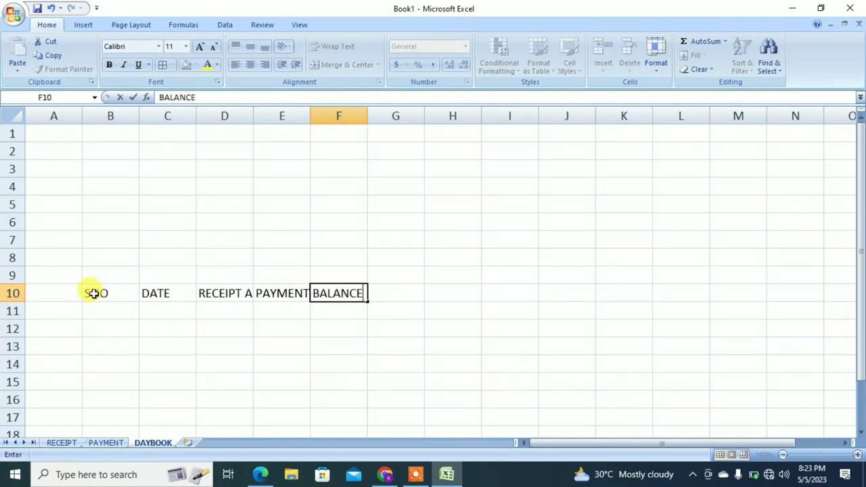
pyautogui.write('OF DAY')
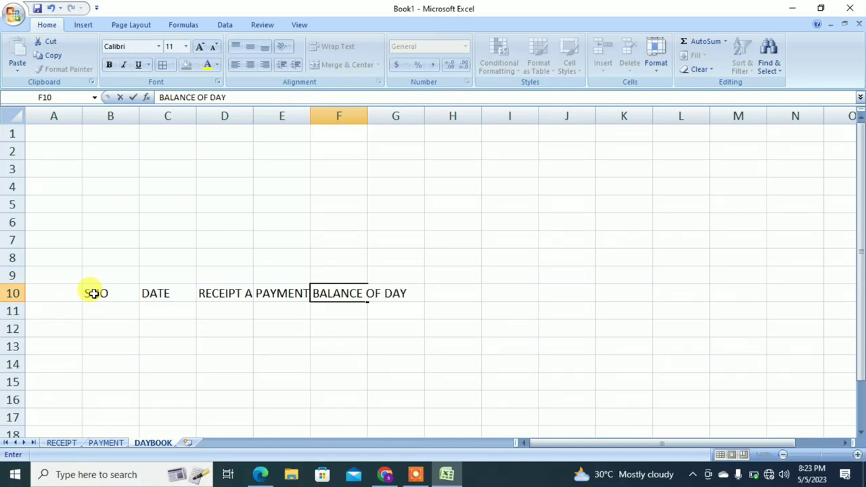
pyautogui.press('Tab')
pyautogui.write('`')
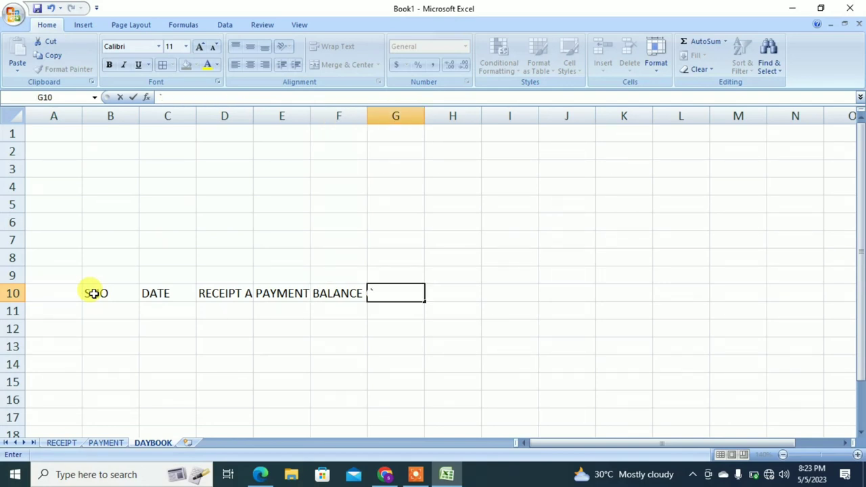
pyautogui.write('BALA')
pyautogui.write('NCE')
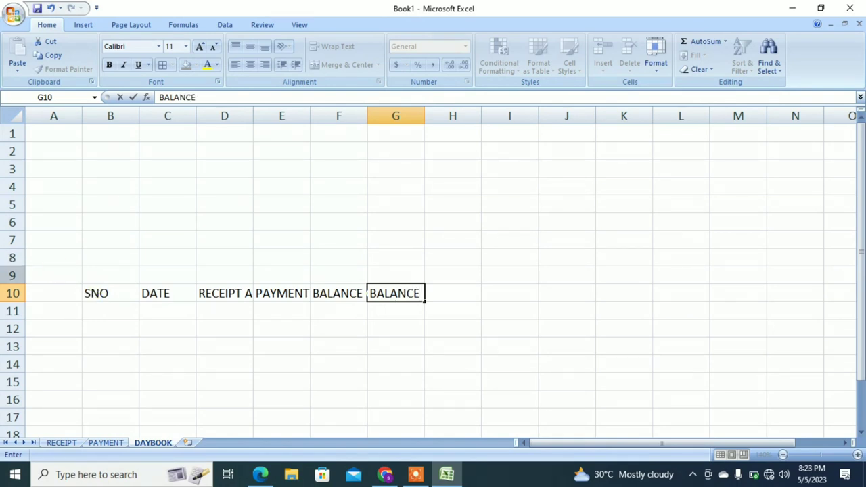
pyautogui.click(104, 355)
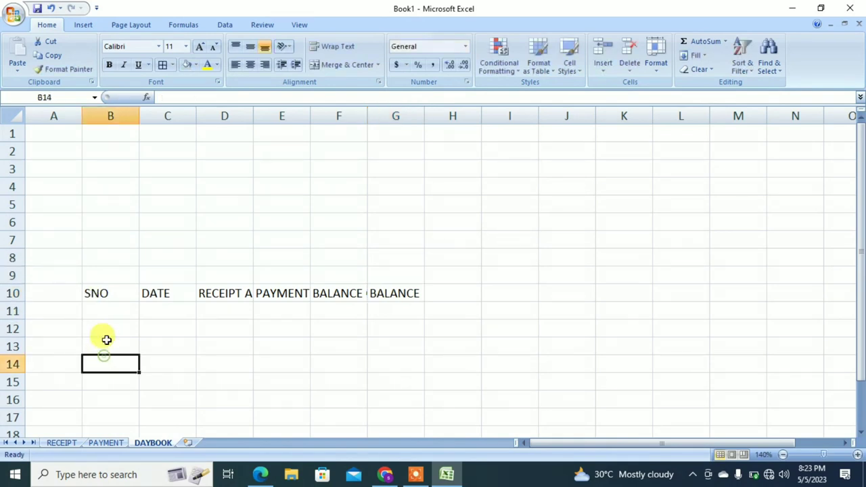
# Make headers B10:G10 bold, 12-point and centred, and autofit columns B–G.
pyautogui.click(109, 293)
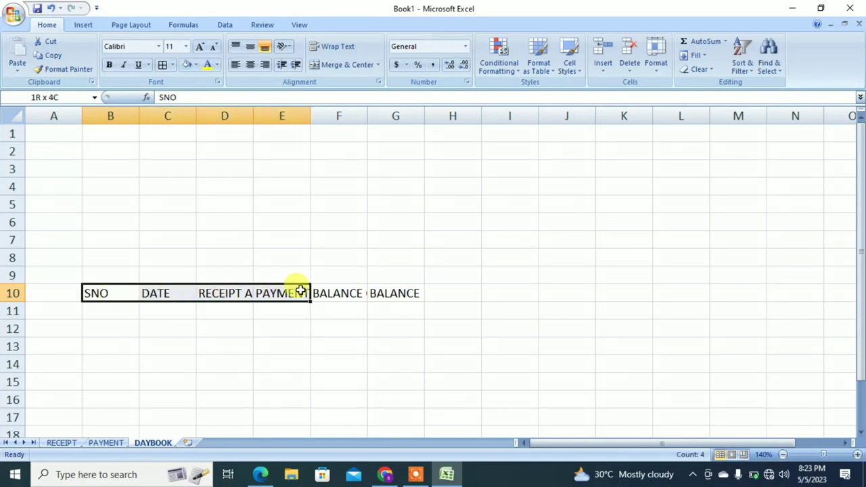
pyautogui.moveTo(110, 293); pyautogui.dragTo(379, 293)
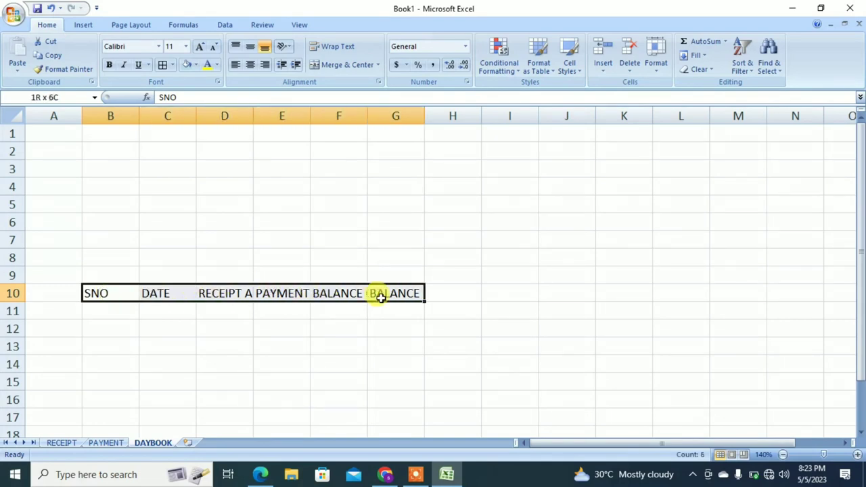
pyautogui.click(199, 46)
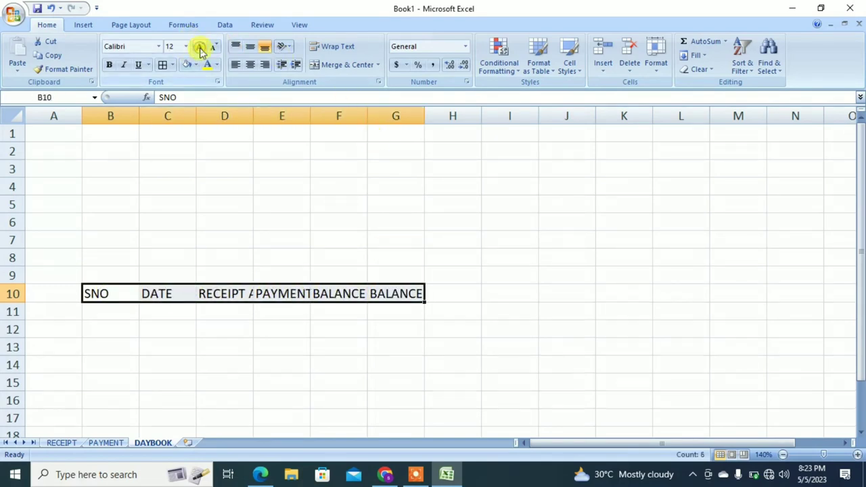
pyautogui.click(110, 66)
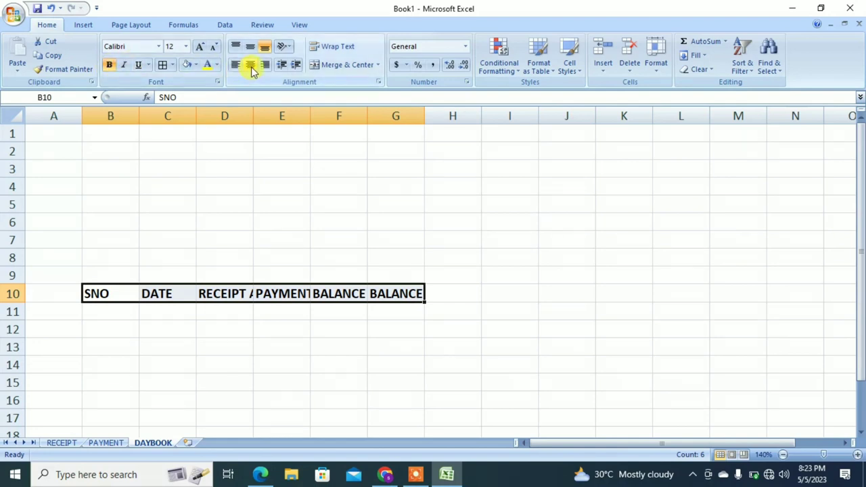
pyautogui.click(250, 65)
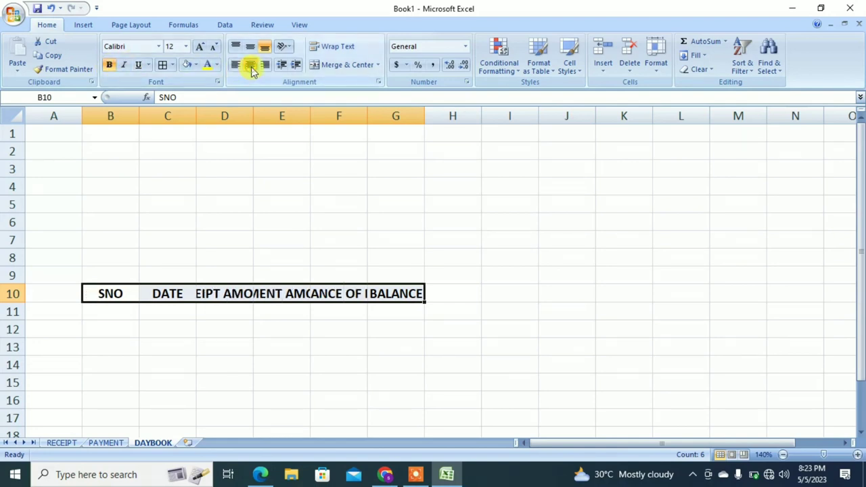
pyautogui.click(657, 68)
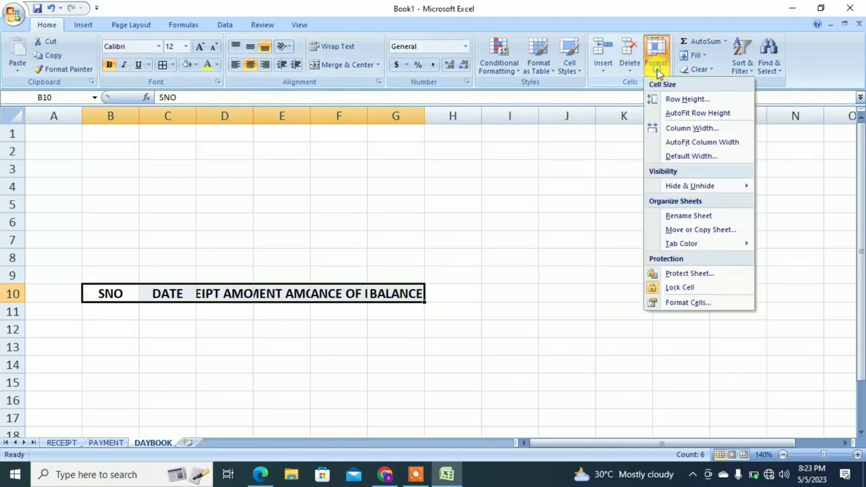
pyautogui.click(658, 143)
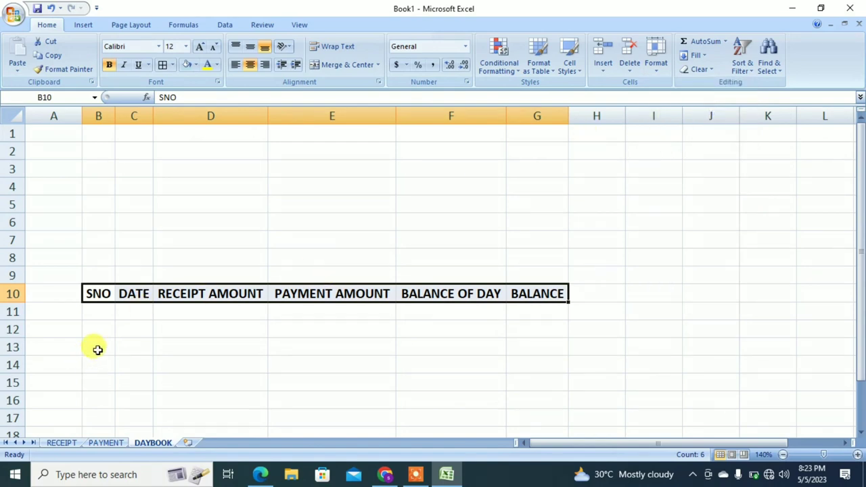
# Enter 1 in B11 and fill a column series with stop value 365, reaching B375.
pyautogui.click(96, 313)
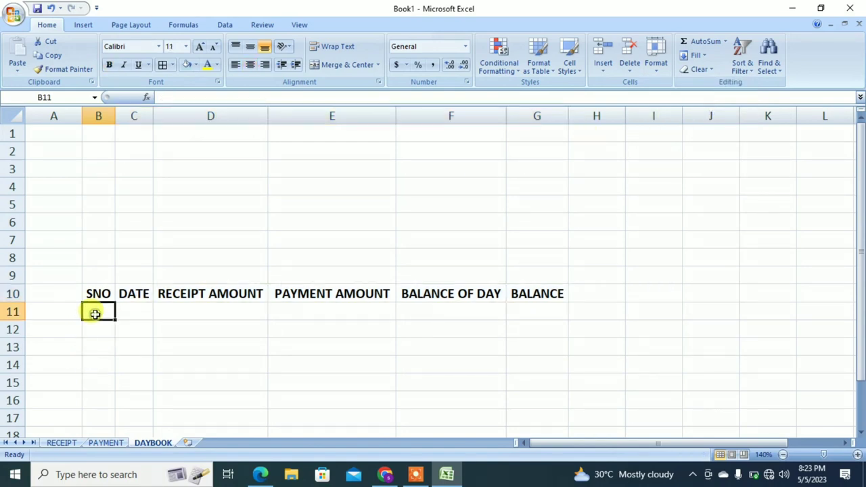
pyautogui.write('1')
pyautogui.press('Return')
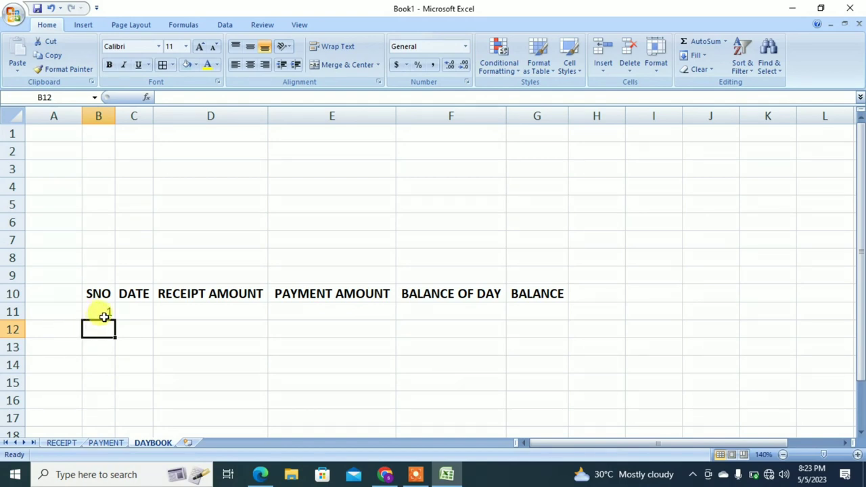
pyautogui.click(104, 315)
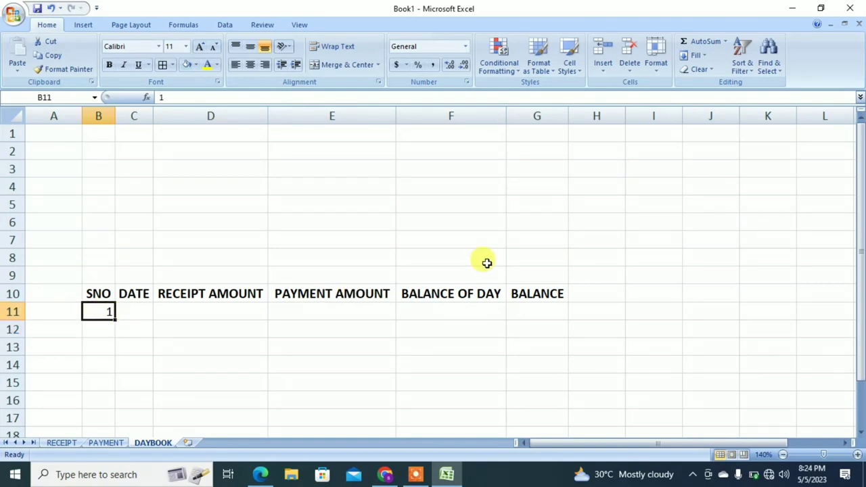
pyautogui.click(704, 57)
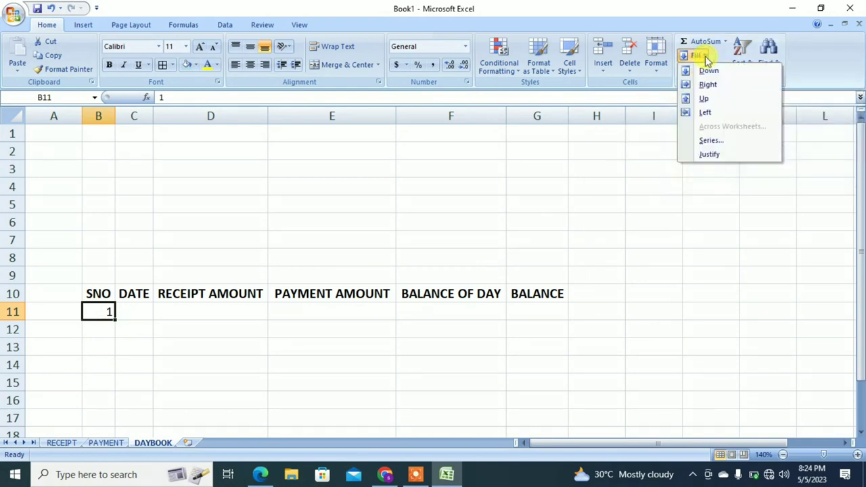
pyautogui.click(707, 141)
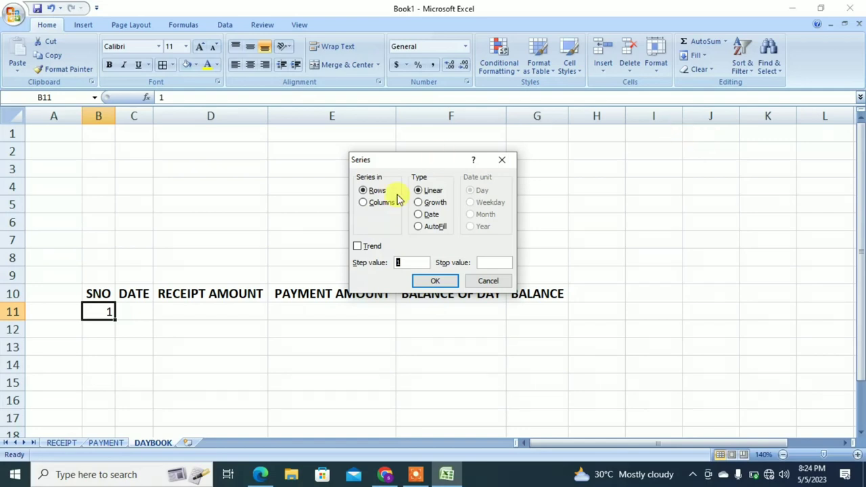
pyautogui.click(366, 203)
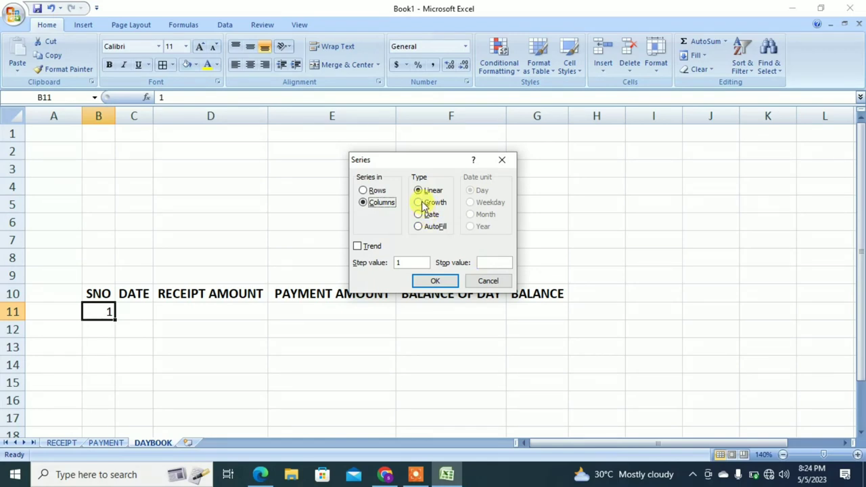
pyautogui.click(485, 263)
pyautogui.click(486, 263)
pyautogui.write('365')
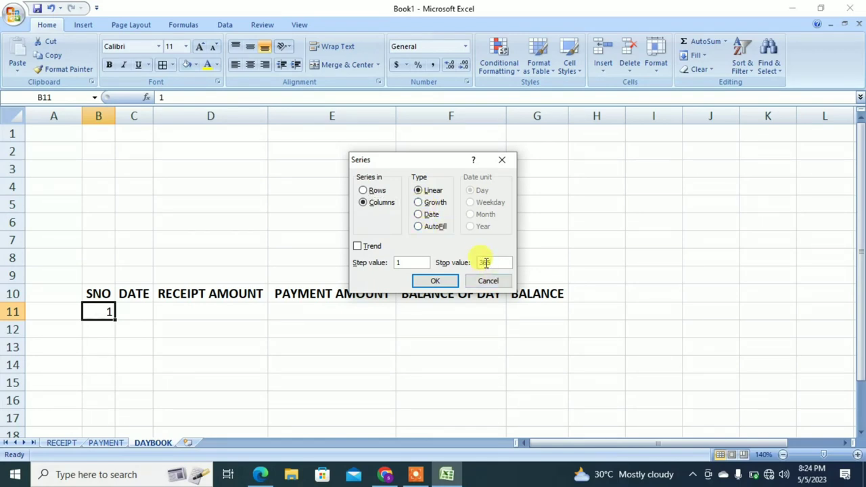
pyautogui.click(435, 280)
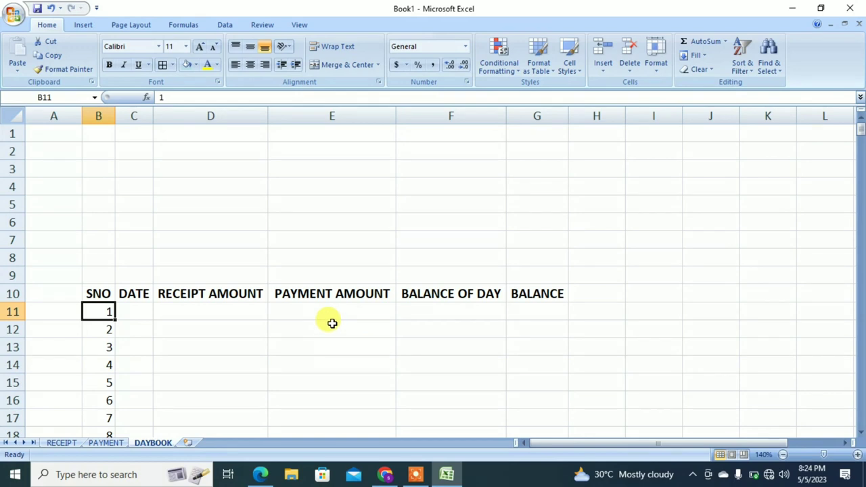
pyautogui.hotkey('ctrl', 'Down')
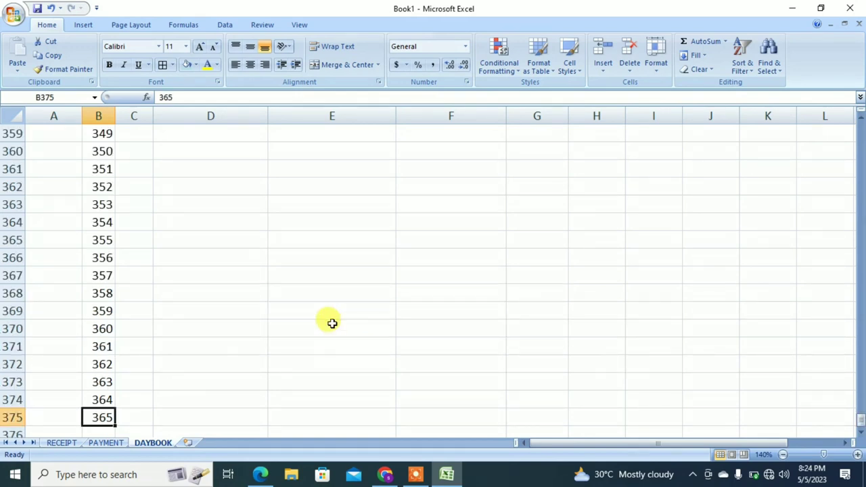
pyautogui.hotkey('ctrl', 'Up')
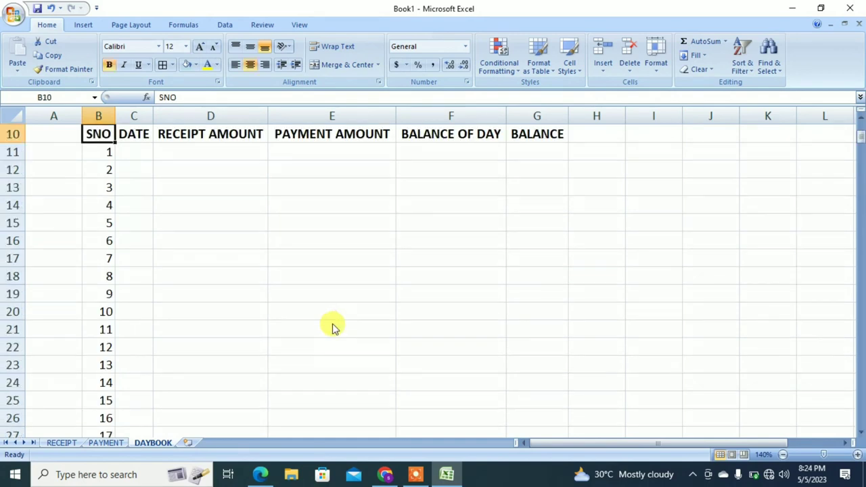
# Enter 1-1-2023 in C11, widen column C and apply the 14-Mar-2001 date format.
pyautogui.click(139, 153)
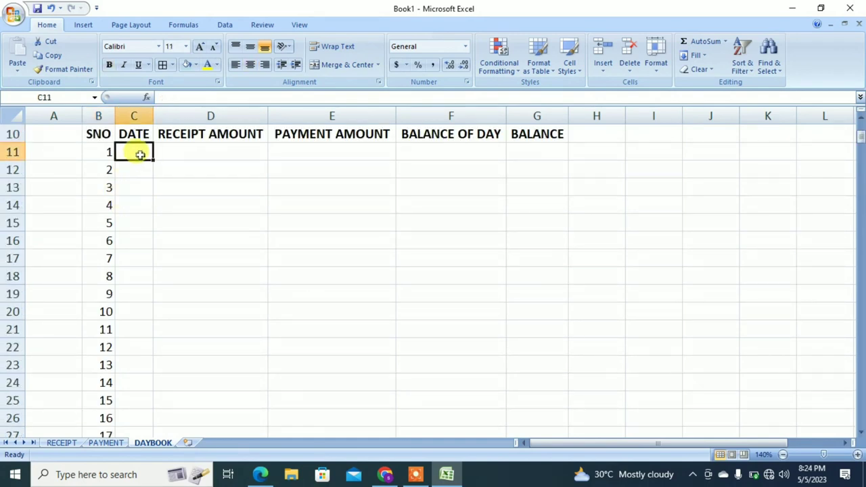
pyautogui.write('1-1-')
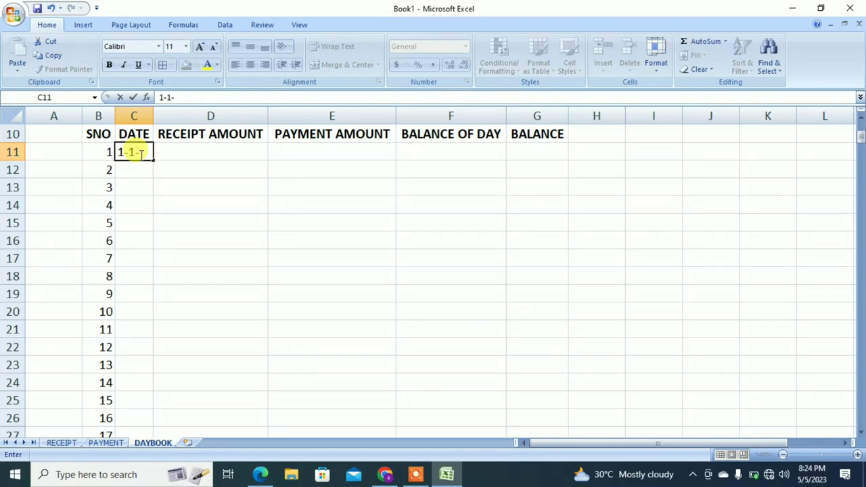
pyautogui.write('2023')
pyautogui.press('Return')
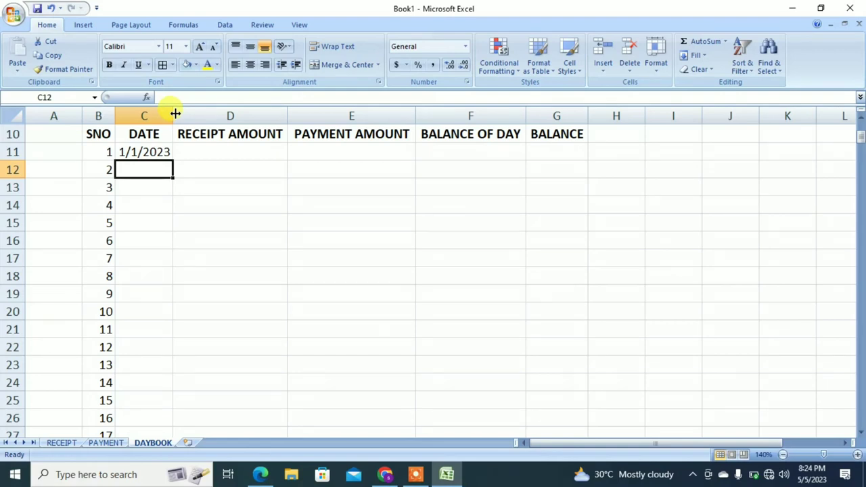
pyautogui.moveTo(175, 114); pyautogui.dragTo(228, 114)
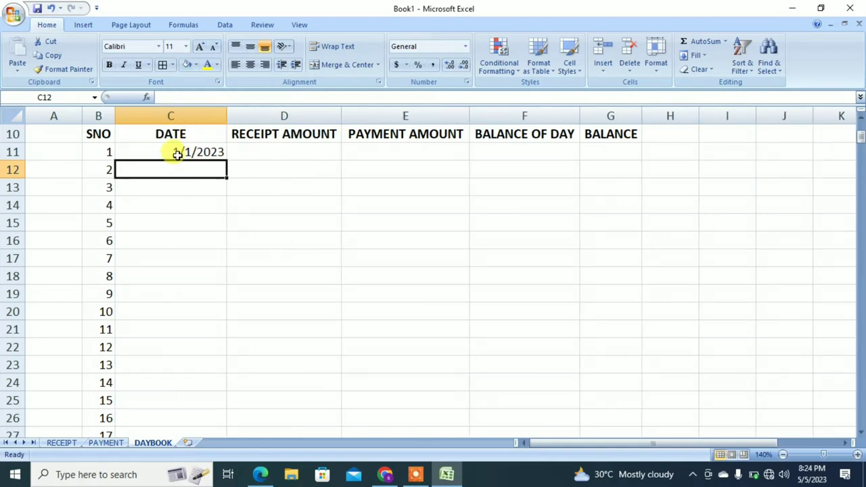
pyautogui.click(177, 154)
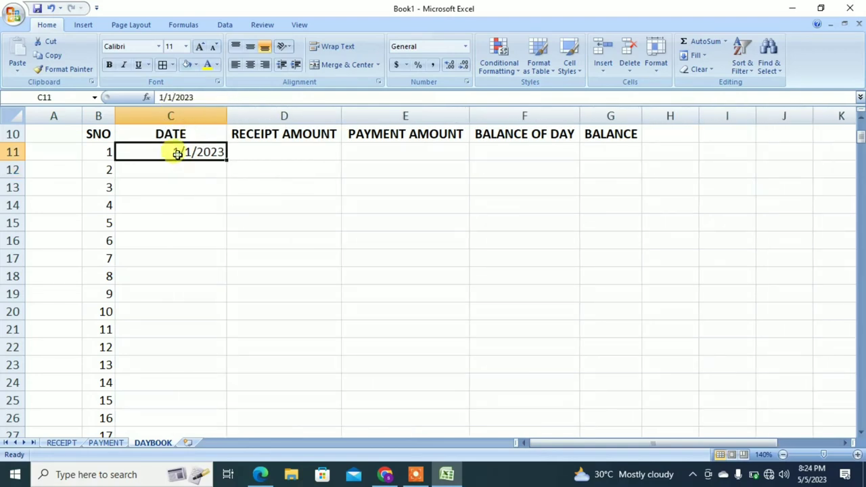
pyautogui.click(467, 47)
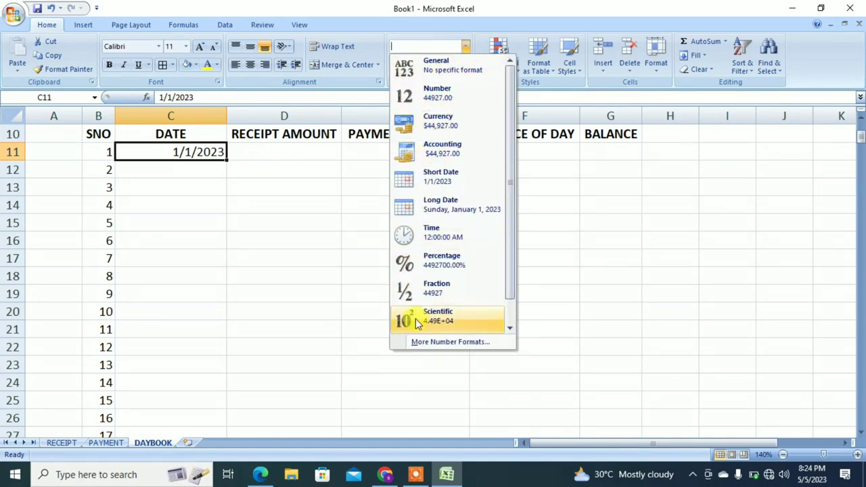
pyautogui.click(425, 344)
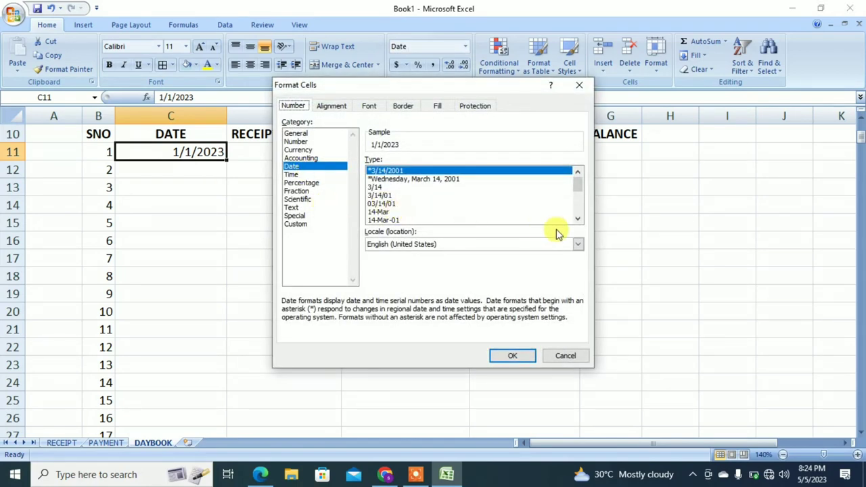
pyautogui.click(577, 218)
pyautogui.click(577, 219)
pyautogui.click(577, 219)
pyautogui.click(577, 218)
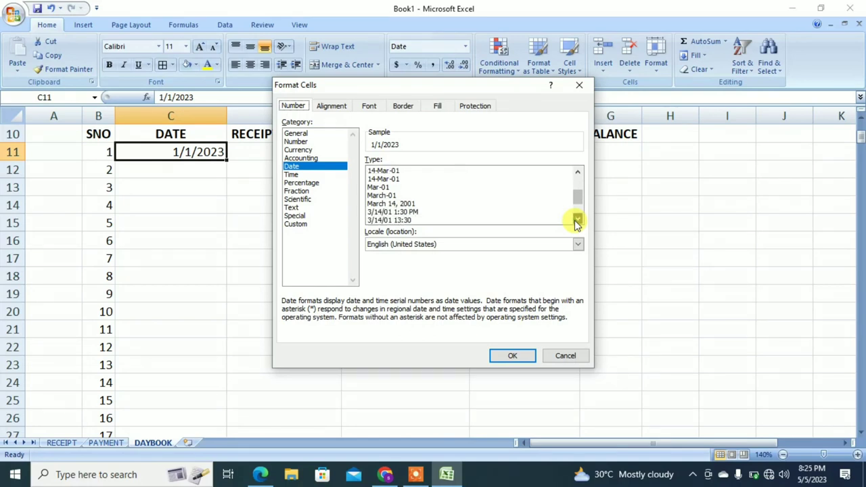
pyautogui.click(577, 219)
pyautogui.click(576, 218)
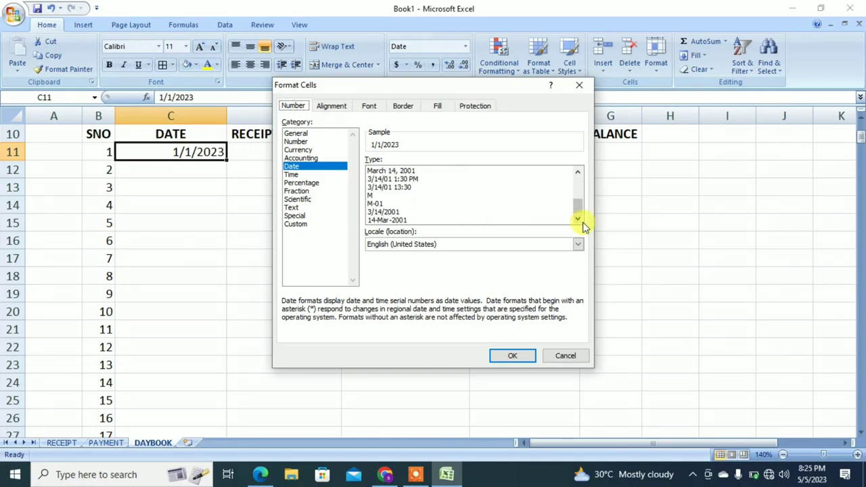
pyautogui.click(373, 221)
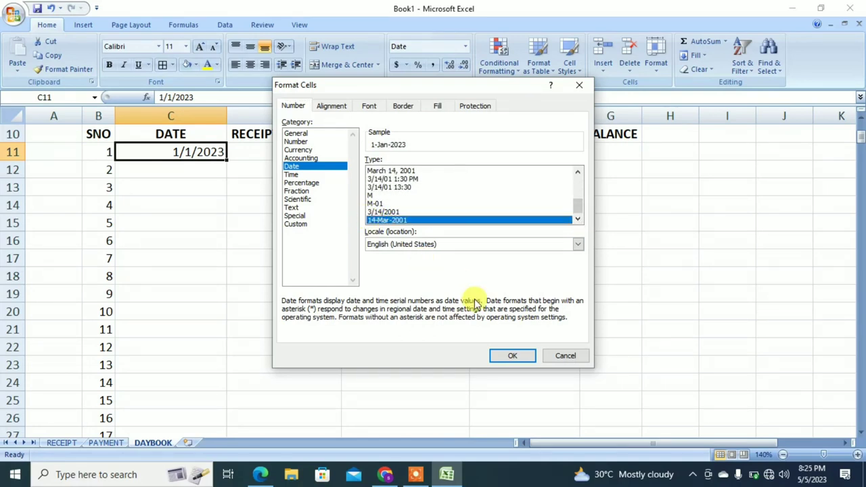
pyautogui.click(509, 354)
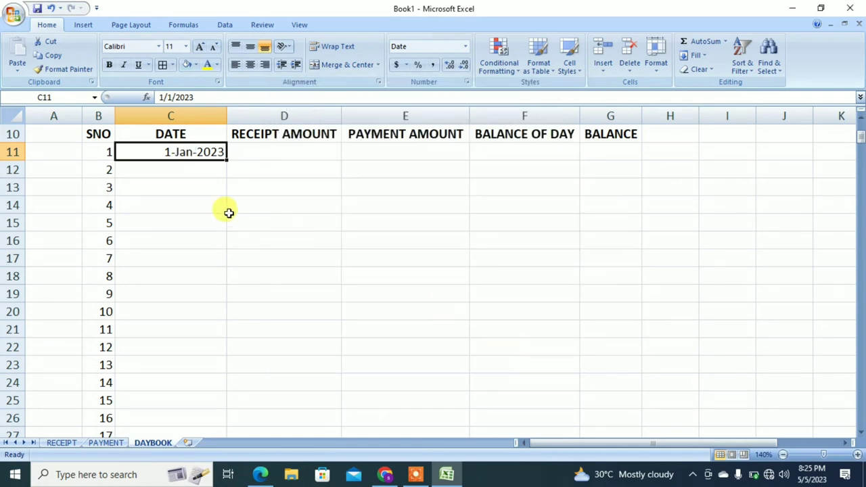
# Fill the dates down column C through 31-Dec-2023 beside the serial numbers.
pyautogui.doubleClick(227, 160)
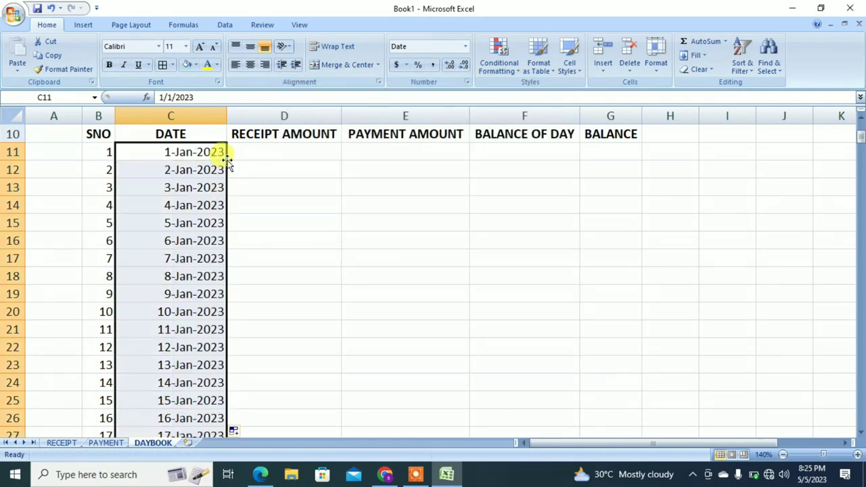
pyautogui.click(184, 152)
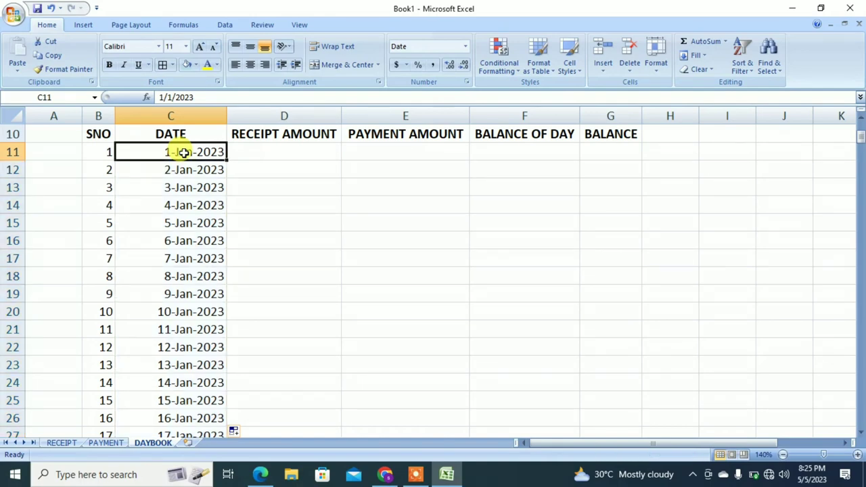
pyautogui.hotkey('ctrl', 'Down')
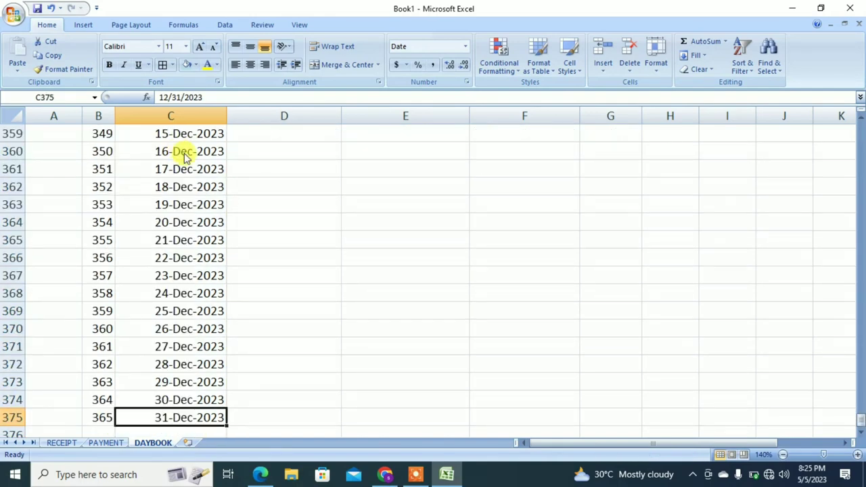
pyautogui.hotkey('ctrl', 'Up')
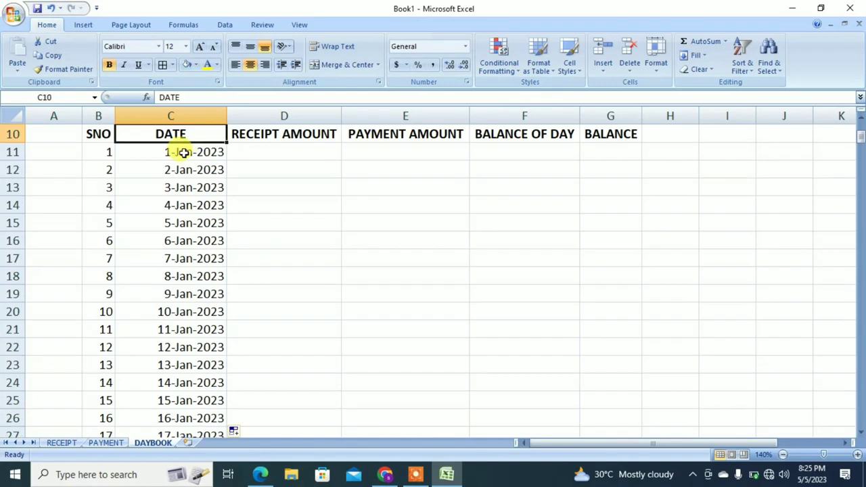
pyautogui.press('Right')
pyautogui.press('Down')
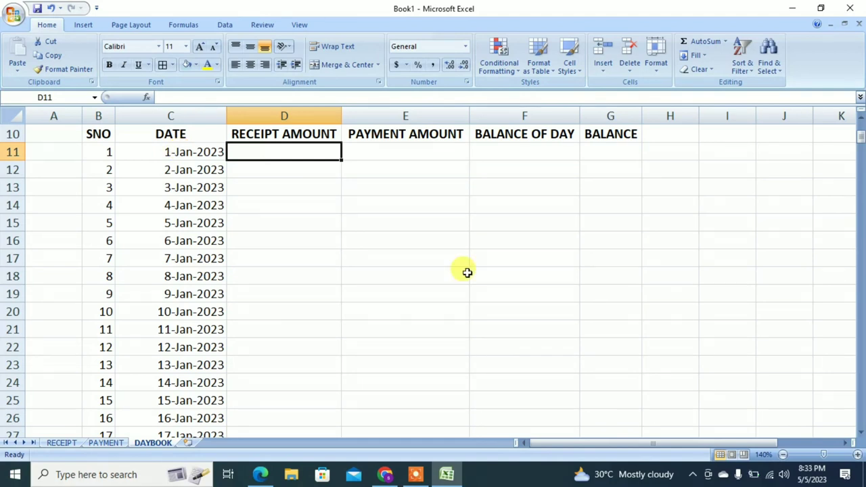
# Enter =SUMIF(Table1[DATE],DAYBOOK!C11,Table1[RECEIPT AMOUNT]) in D11.
pyautogui.write('=')
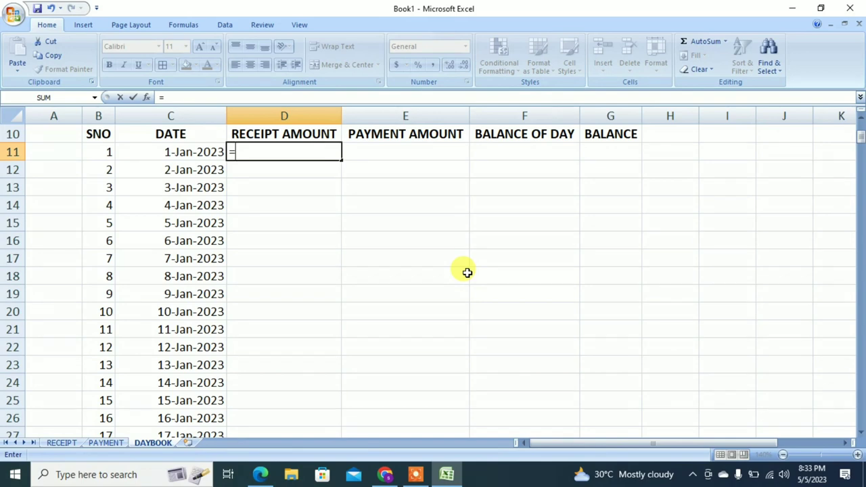
pyautogui.write('SUMIF')
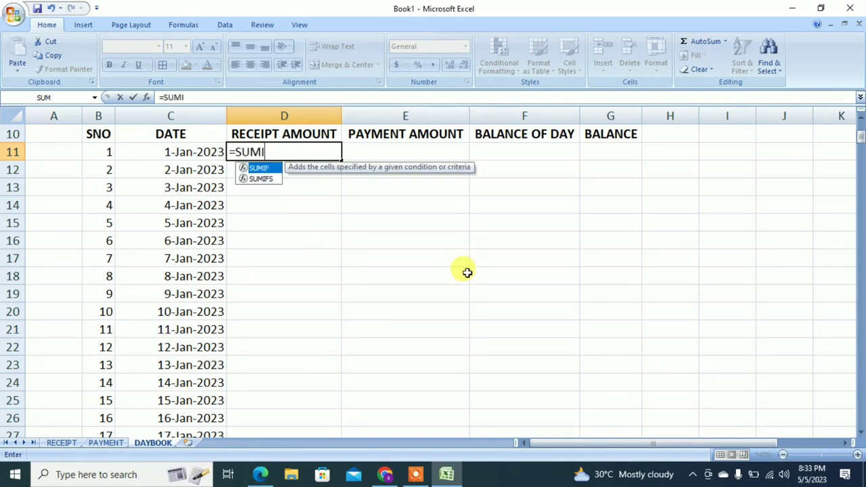
pyautogui.write('(')
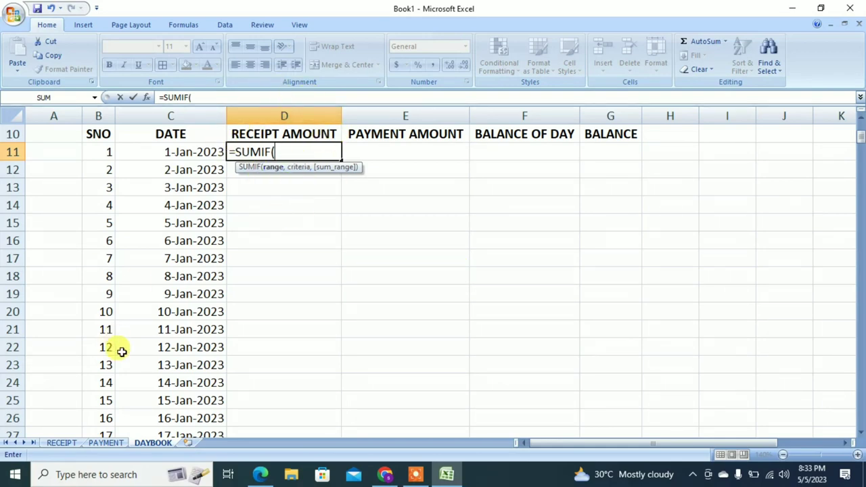
pyautogui.click(58, 443)
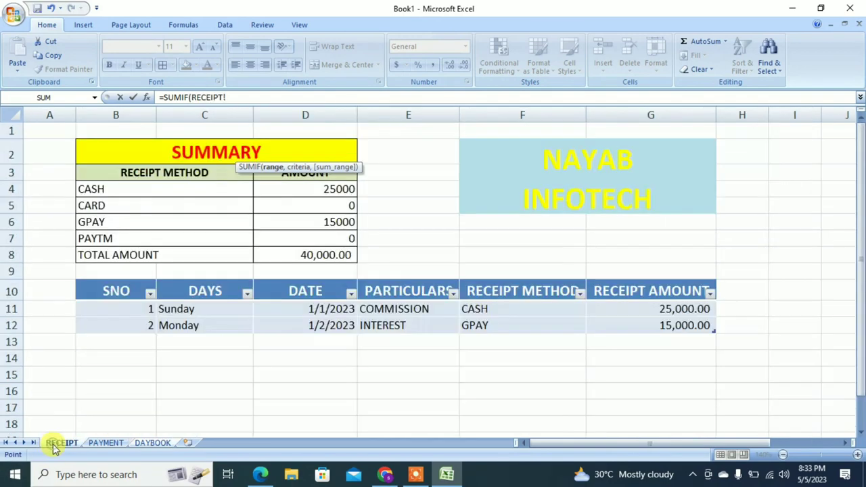
pyautogui.click(277, 311)
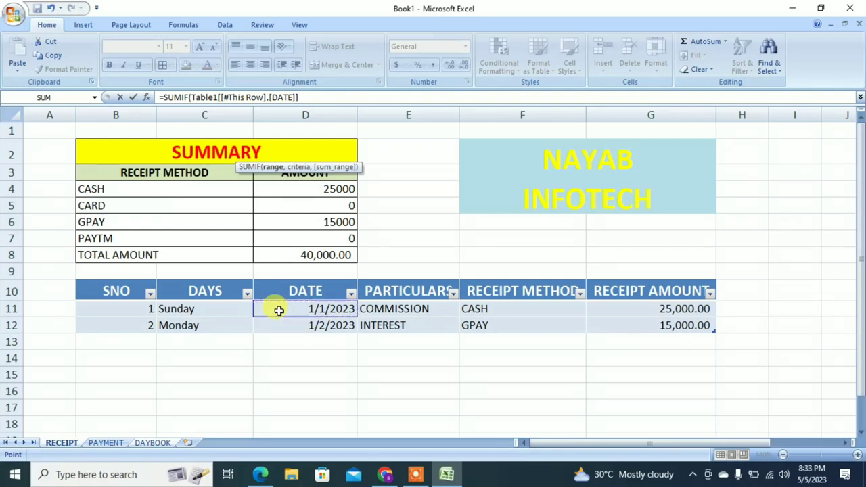
pyautogui.moveTo(278, 311); pyautogui.dragTo(283, 332)
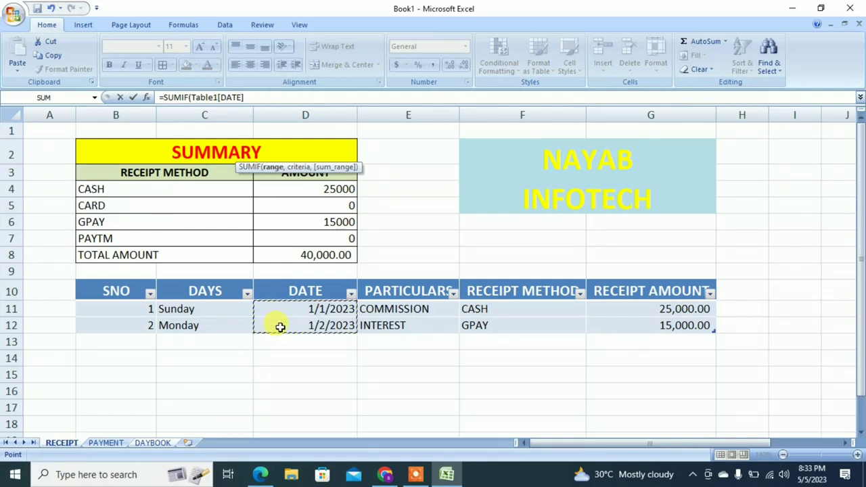
pyautogui.write(',')
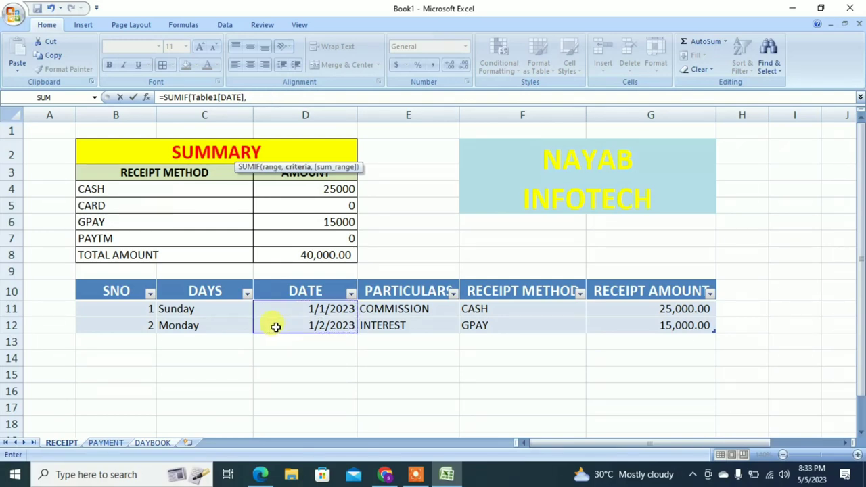
pyautogui.click(152, 443)
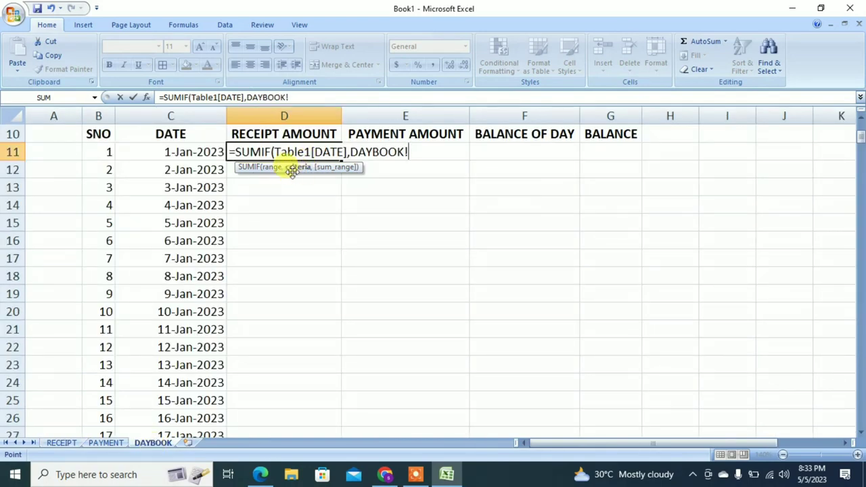
pyautogui.click(187, 155)
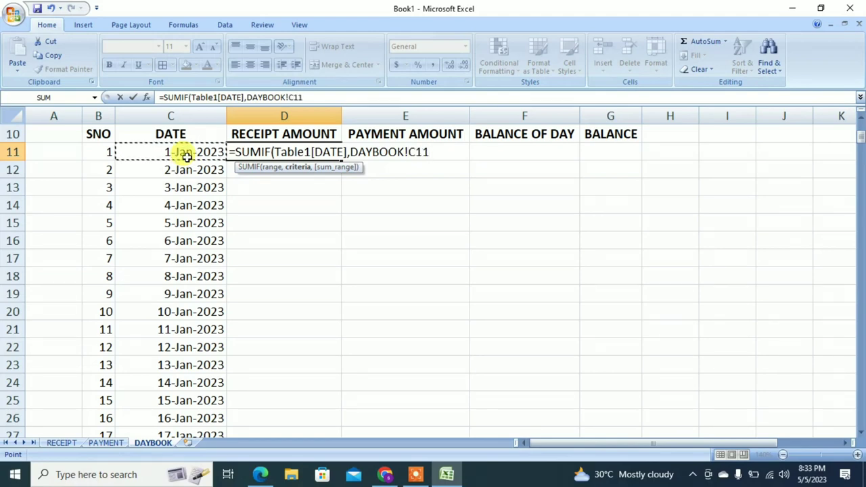
pyautogui.write(',')
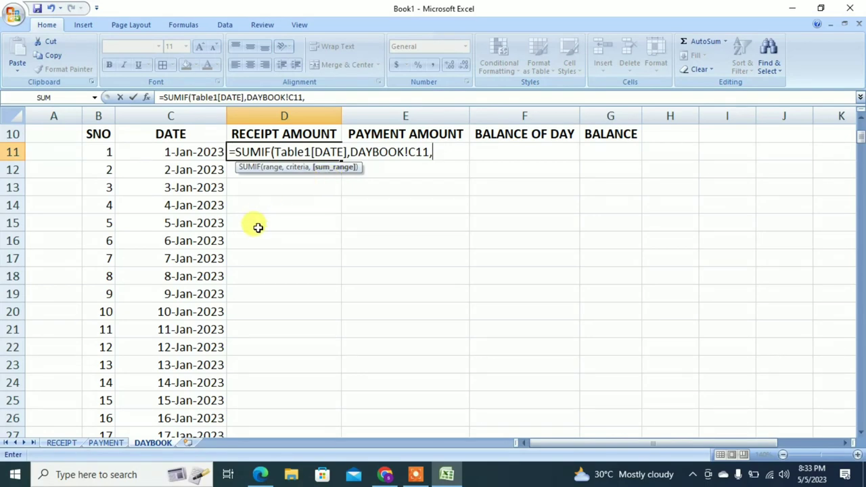
pyautogui.click(61, 443)
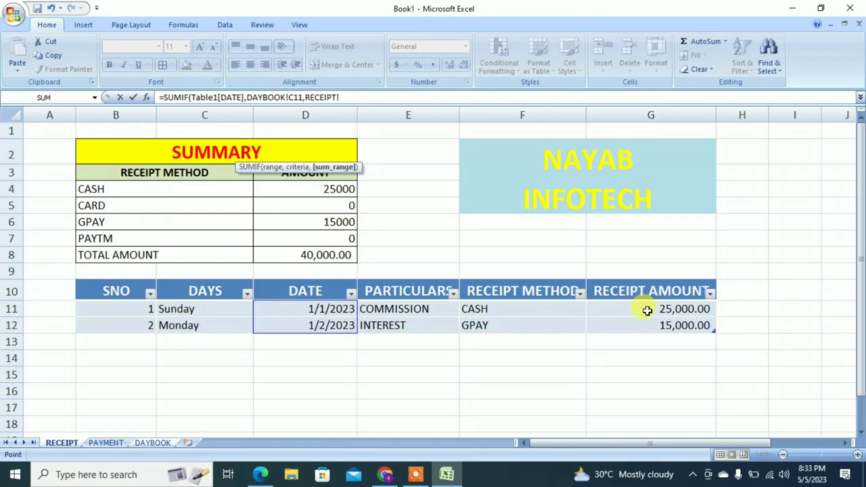
pyautogui.moveTo(647, 310); pyautogui.dragTo(648, 324)
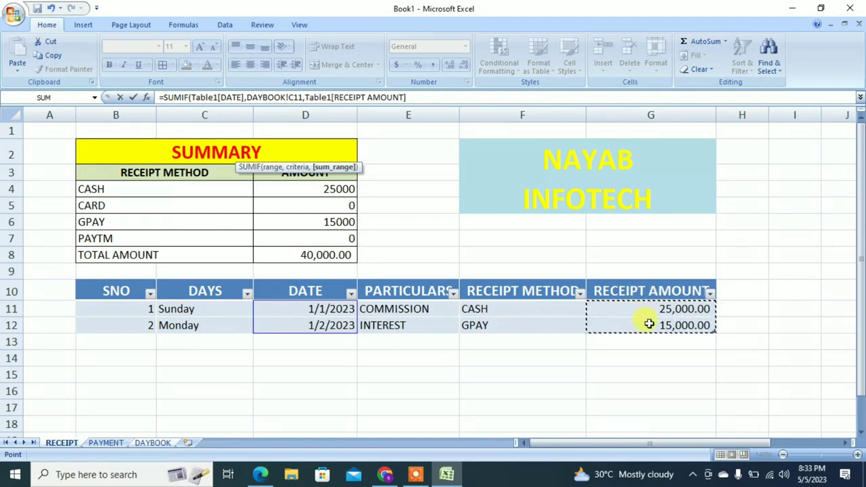
pyautogui.write(')')
pyautogui.press('Return')
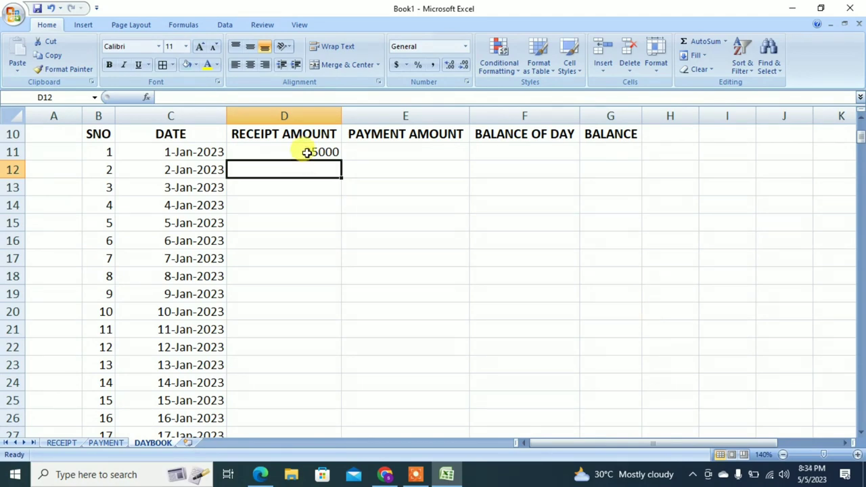
# Apply Comma Style to D11 and fill the receipt formula down column D.
pyautogui.click(306, 152)
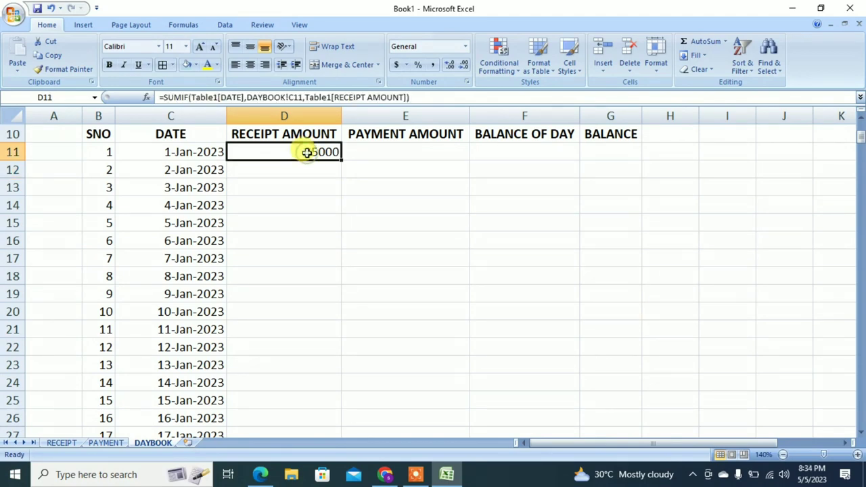
pyautogui.click(431, 65)
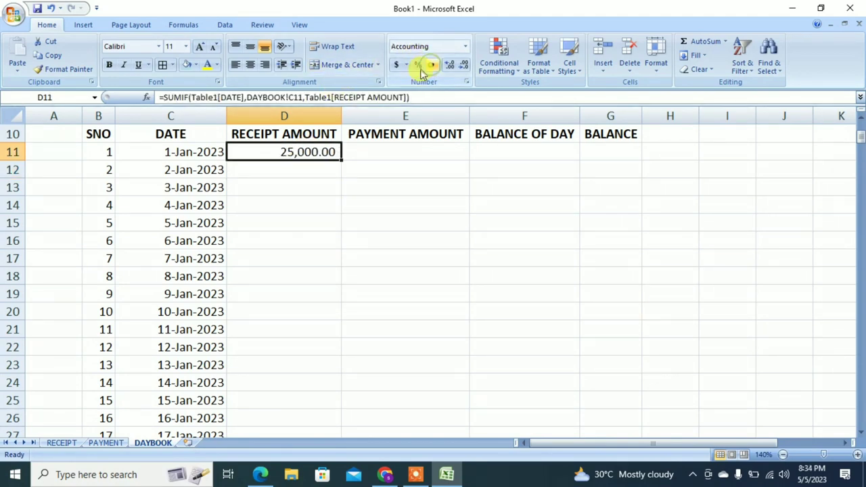
pyautogui.doubleClick(342, 160)
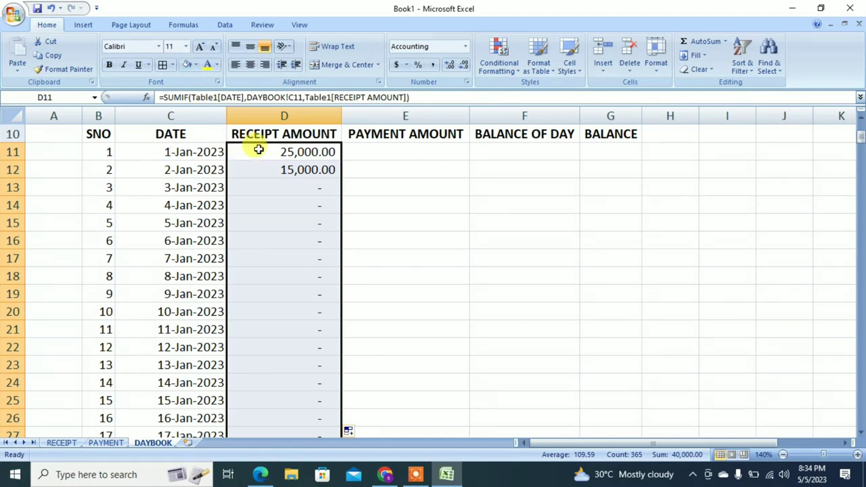
# Enter =SUMIF(Table13[DATE],DAYBOOK!C11,Table13[PAYMENT AMOUNT]) in E11.
pyautogui.click(366, 152)
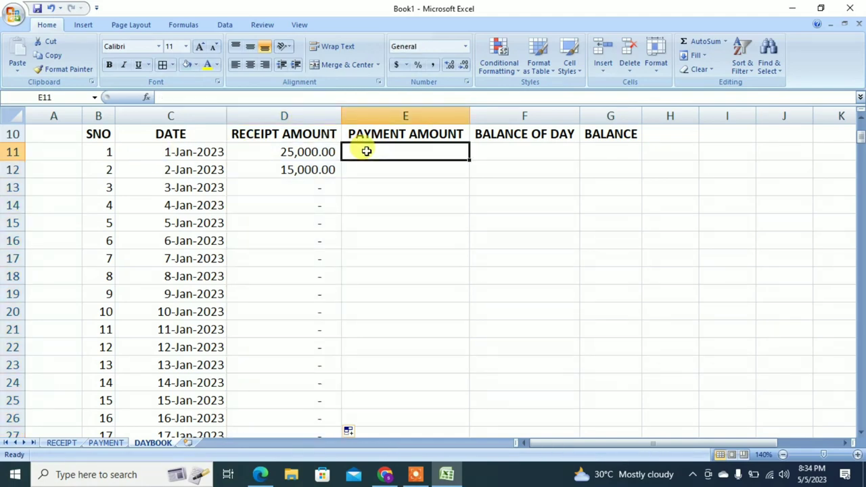
pyautogui.write('=SUM')
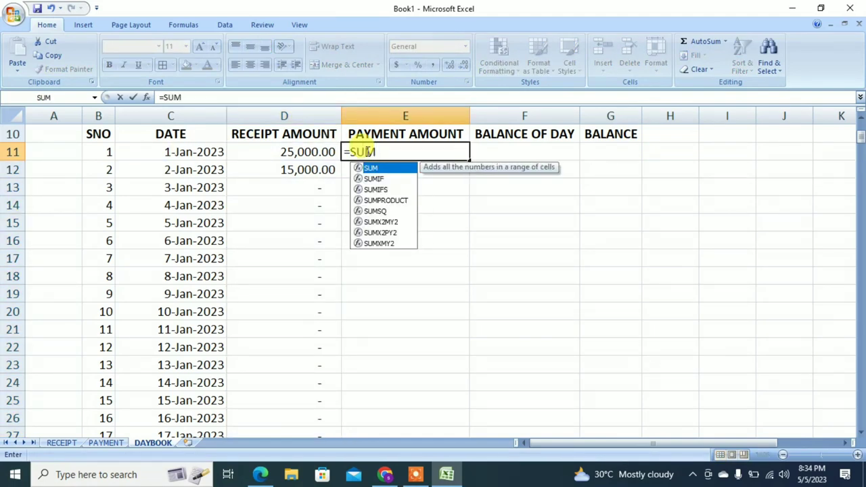
pyautogui.write('IF(')
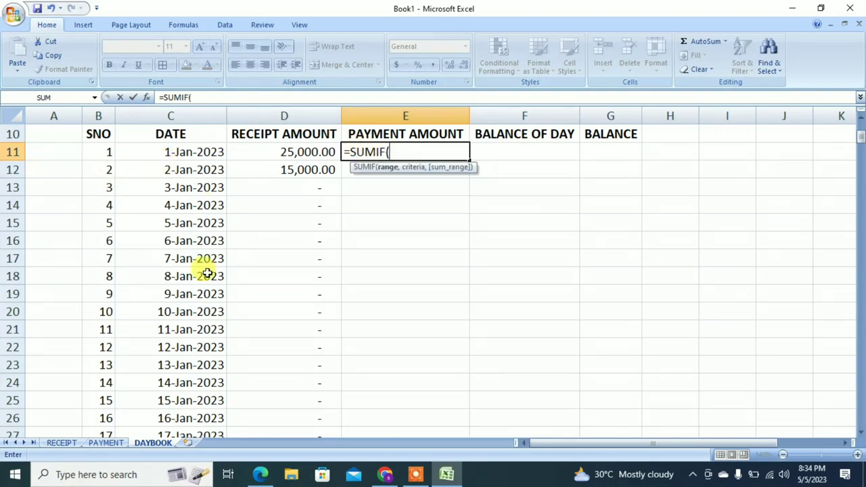
pyautogui.click(109, 442)
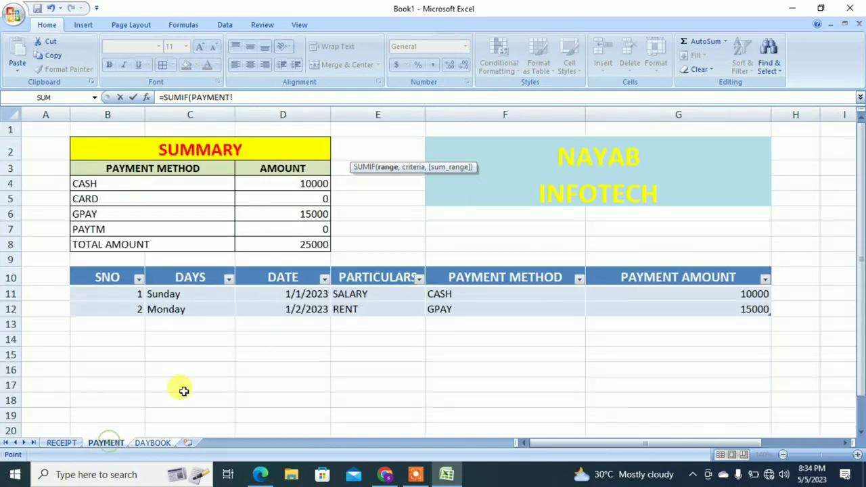
pyautogui.click(275, 295)
pyautogui.moveTo(275, 296); pyautogui.dragTo(276, 311)
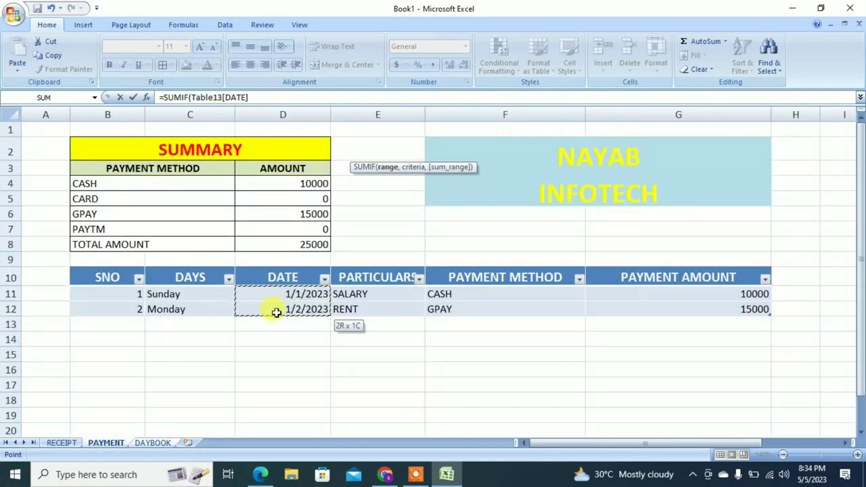
pyautogui.write(',')
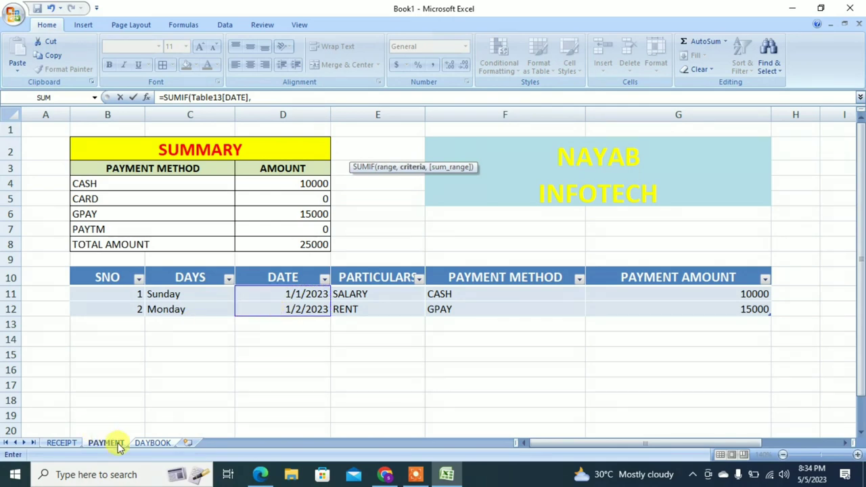
pyautogui.click(154, 444)
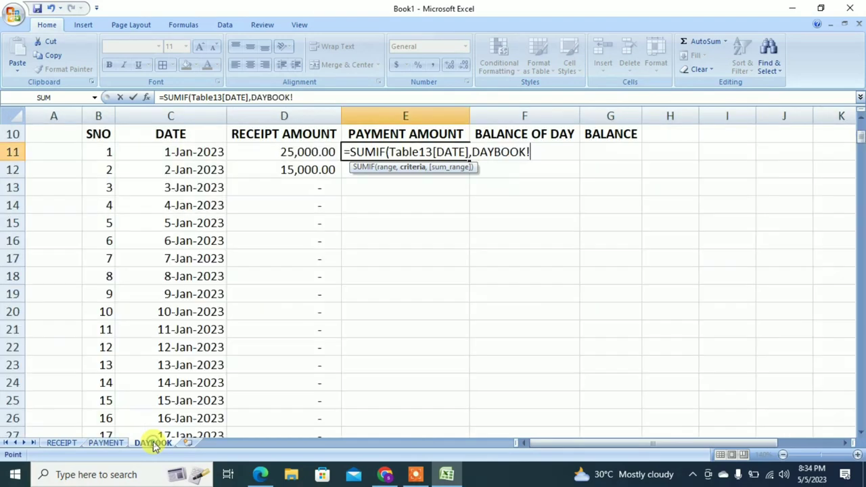
pyautogui.click(184, 154)
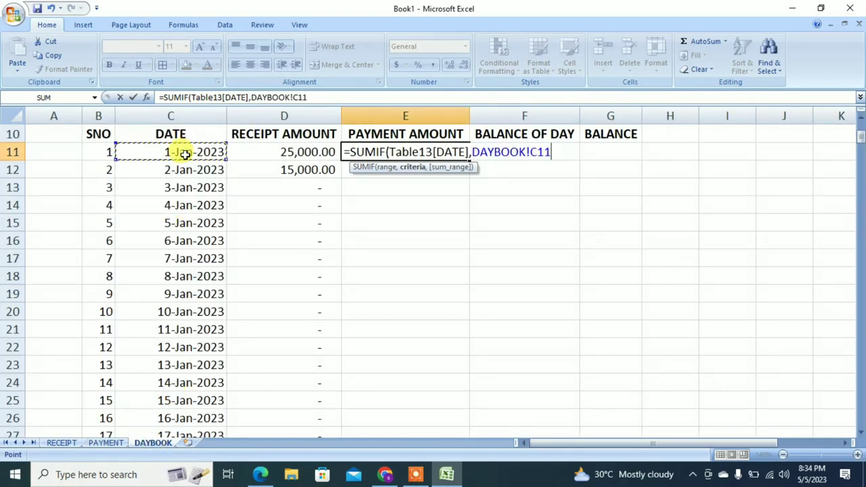
pyautogui.write(',')
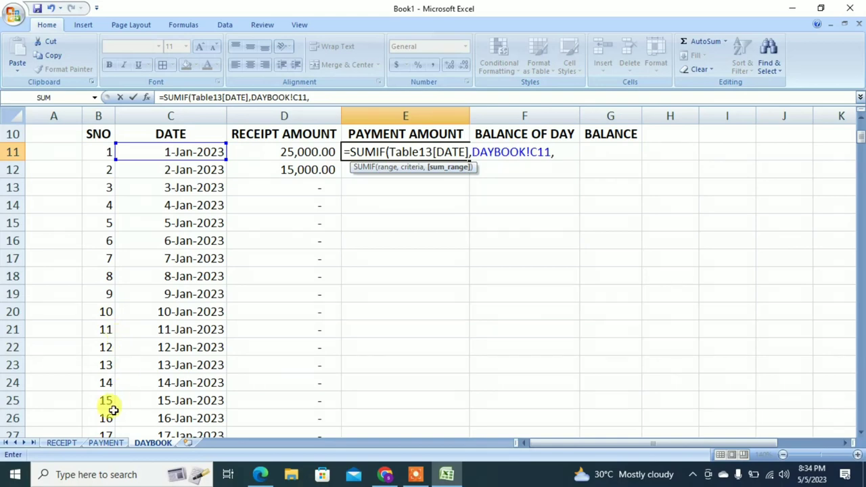
pyautogui.click(106, 443)
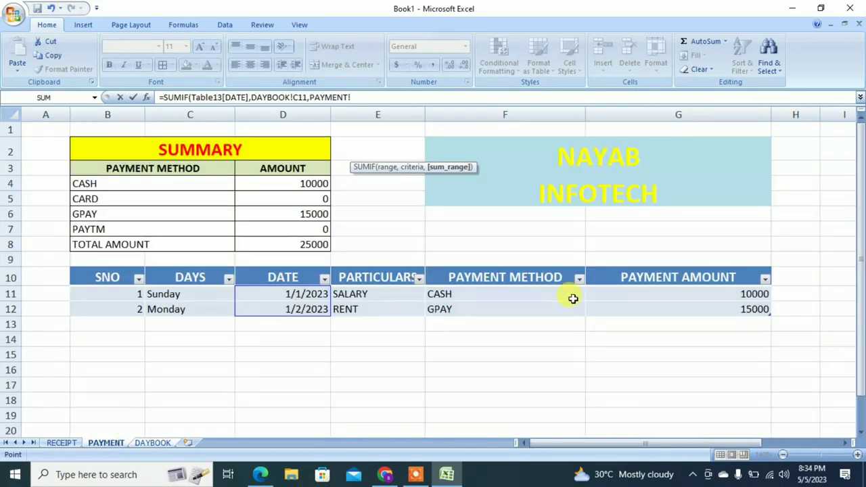
pyautogui.moveTo(626, 293); pyautogui.dragTo(632, 319)
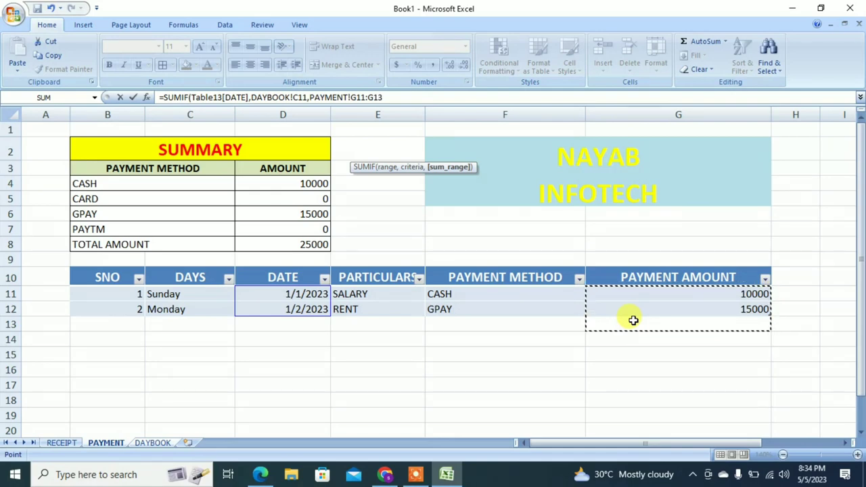
pyautogui.moveTo(637, 295); pyautogui.dragTo(640, 310)
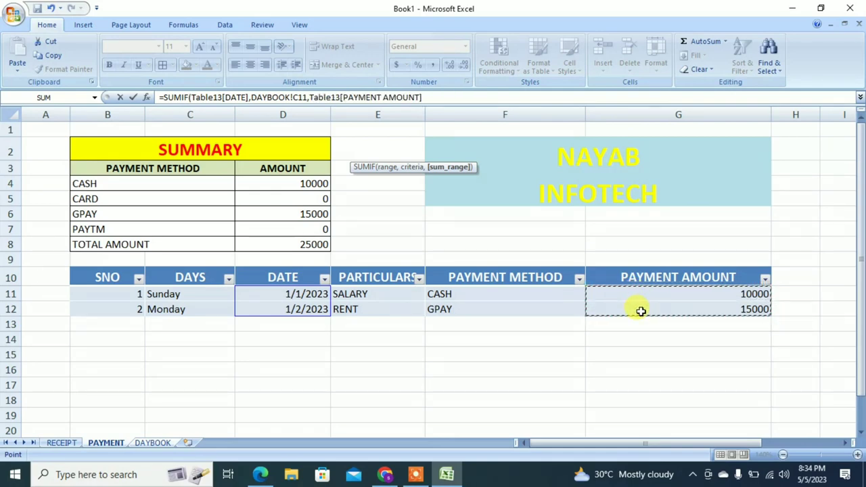
pyautogui.press('Return')
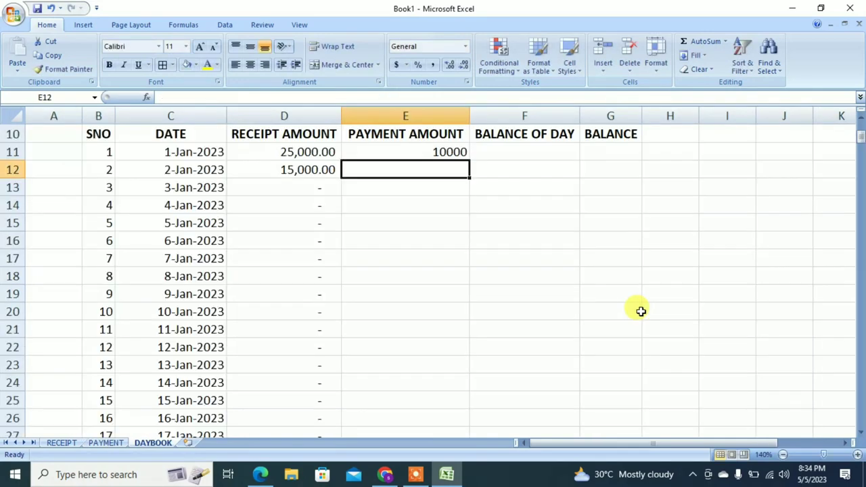
# Apply Comma Style to E11 and fill the payment formula down column E.
pyautogui.click(419, 152)
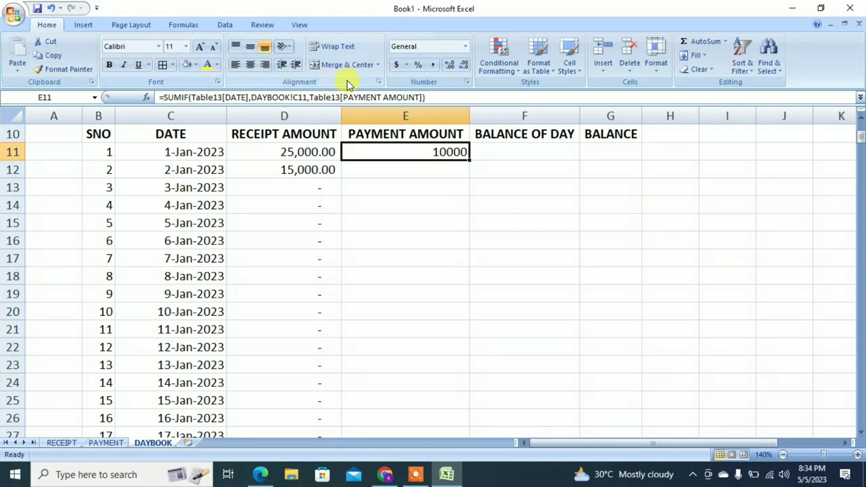
pyautogui.click(434, 66)
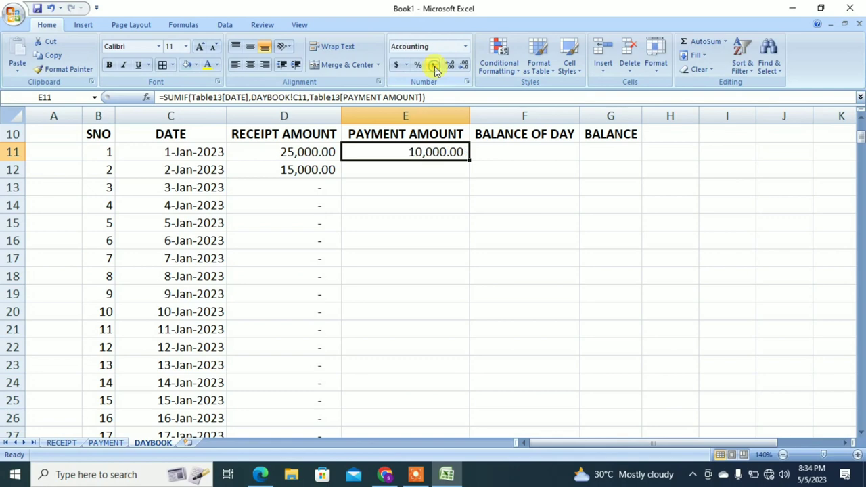
pyautogui.doubleClick(469, 161)
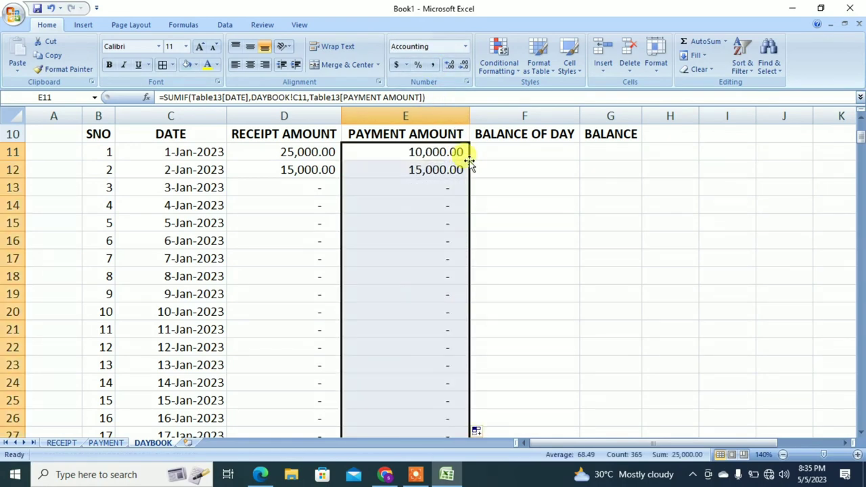
pyautogui.click(508, 151)
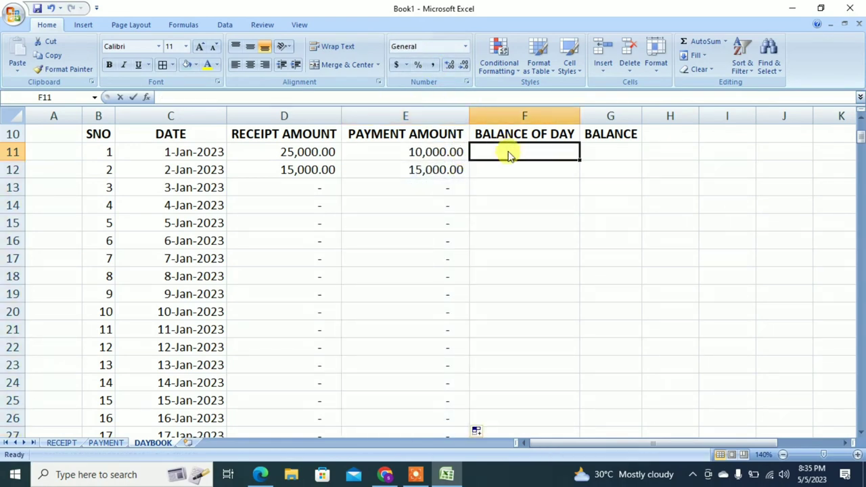
# Enter =D11-E11 in F11 and fill the balance-of-day formula down column F.
pyautogui.write('=')
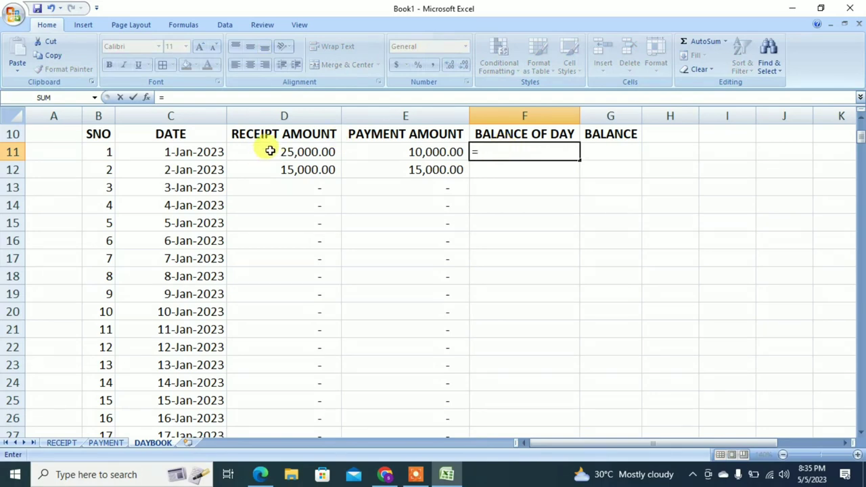
pyautogui.click(269, 150)
pyautogui.write('-')
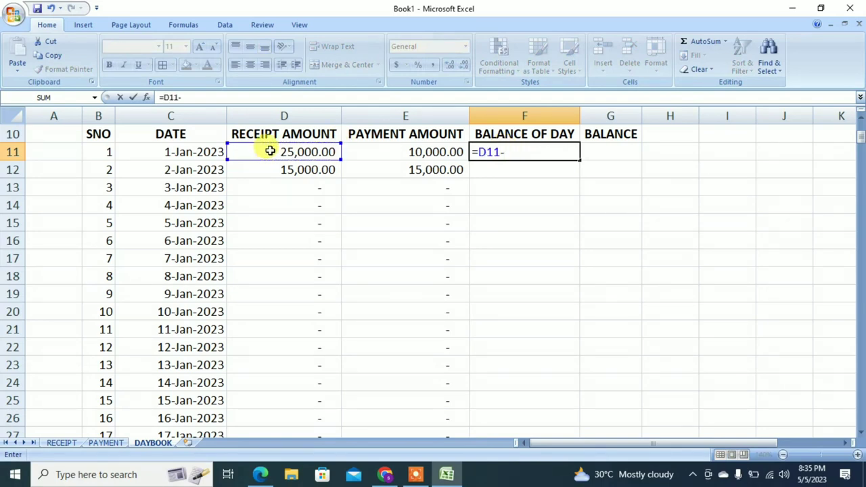
pyautogui.click(378, 148)
pyautogui.press('Return')
pyautogui.click(524, 150)
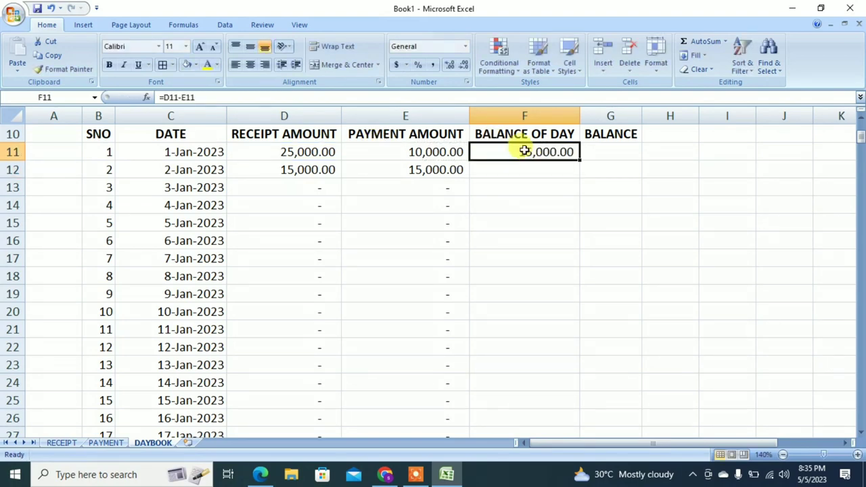
pyautogui.doubleClick(579, 159)
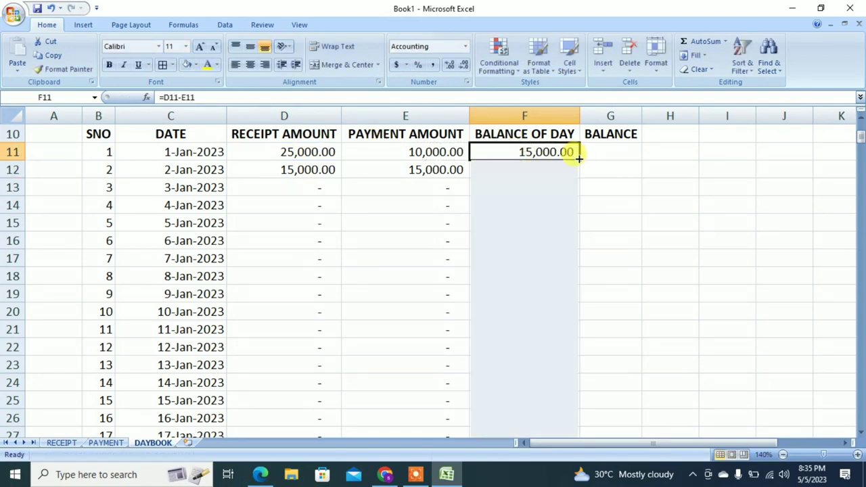
pyautogui.doubleClick(579, 158)
# Enter =D11-E11 in G11 as the opening running balance.
pyautogui.click(602, 148)
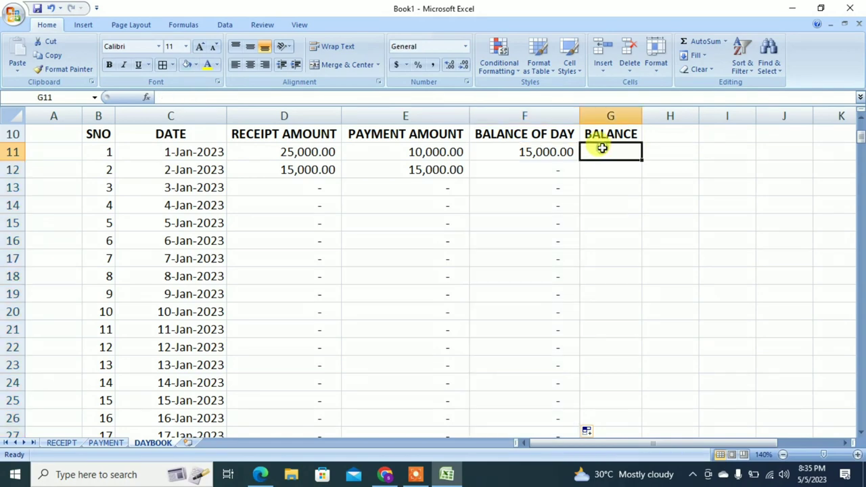
pyautogui.write('=')
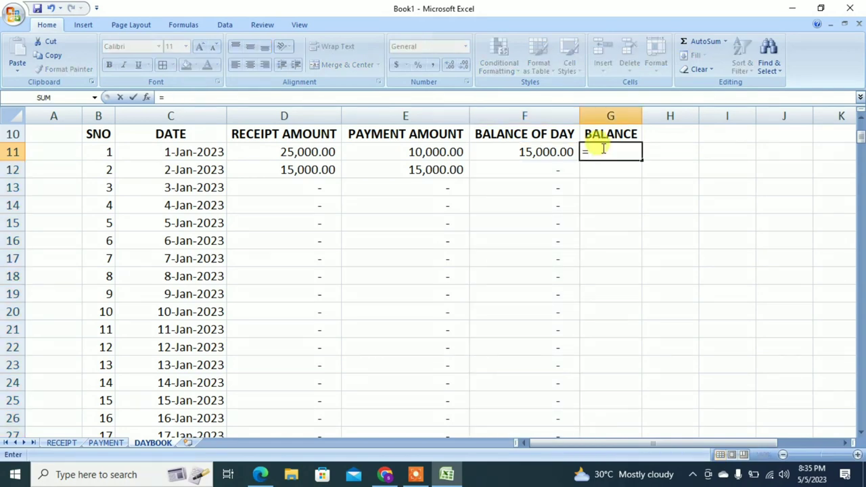
pyautogui.click(289, 153)
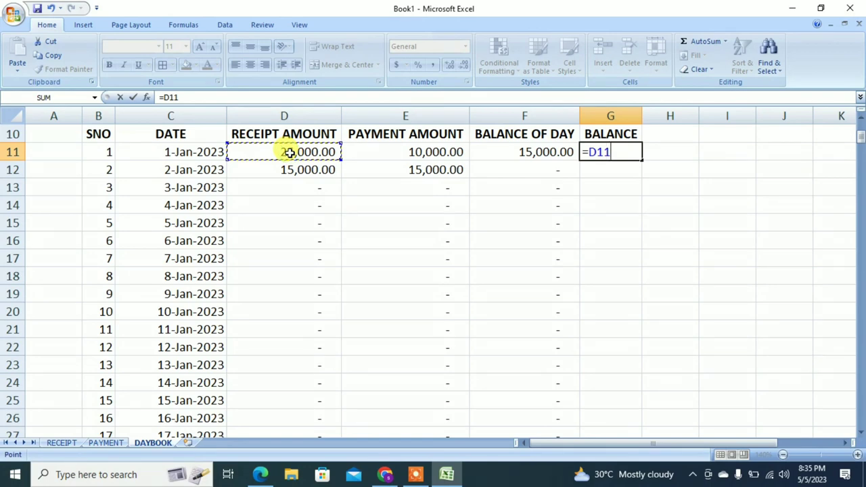
pyautogui.write('-')
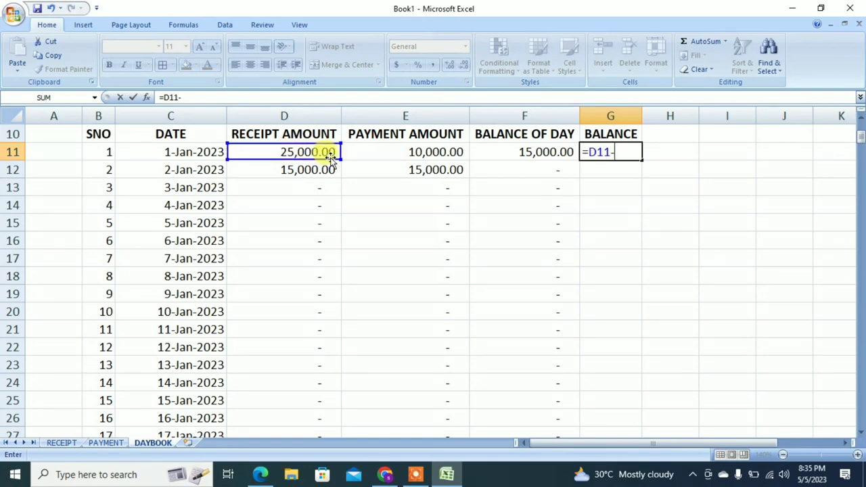
pyautogui.click(385, 152)
pyautogui.press('Return')
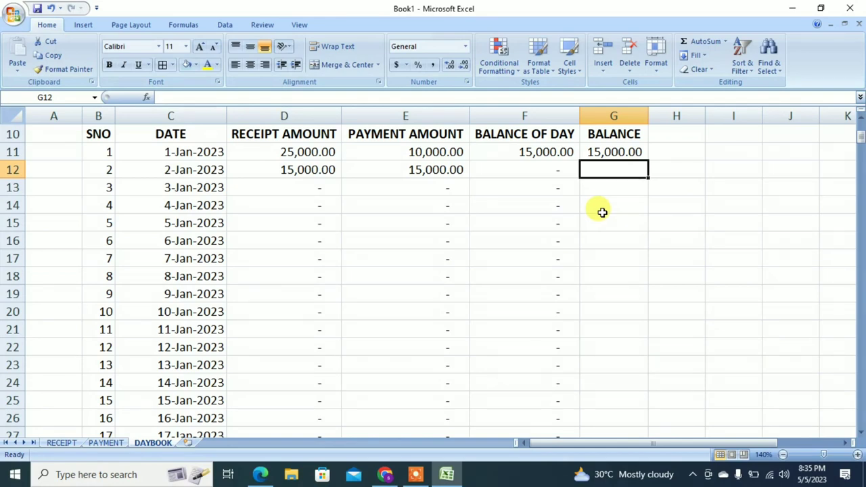
# Enter =G11+D12-E12 in G12 and fill the running balance down column G.
pyautogui.write('=')
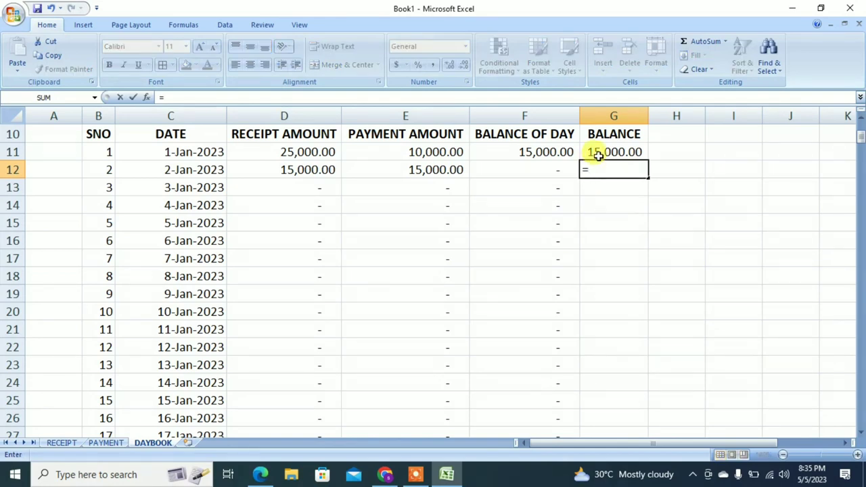
pyautogui.click(598, 153)
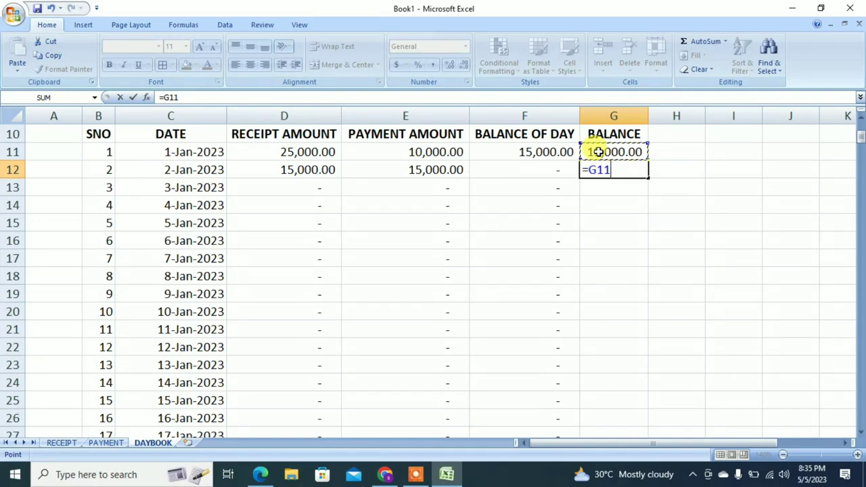
pyautogui.write('+')
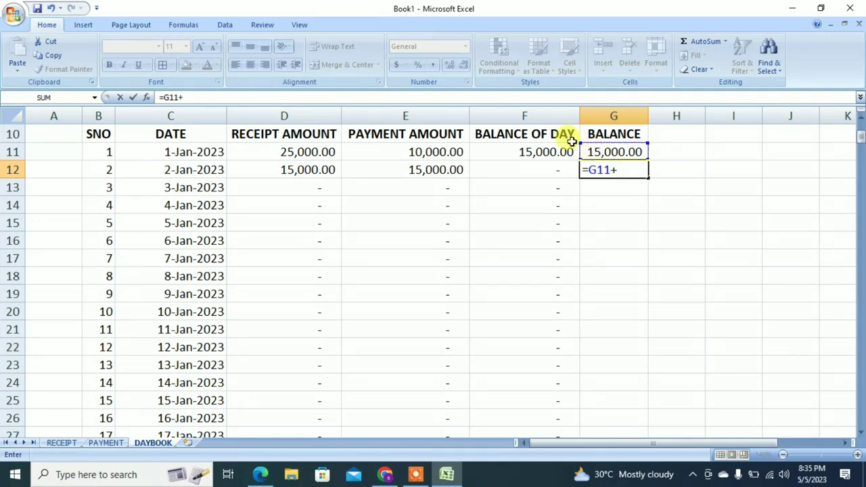
pyautogui.click(282, 168)
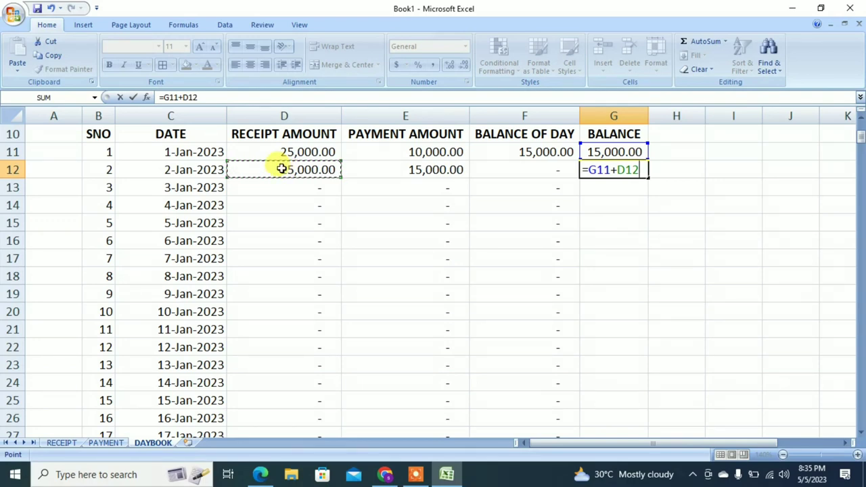
pyautogui.write('-')
pyautogui.click(386, 166)
pyautogui.press('Return')
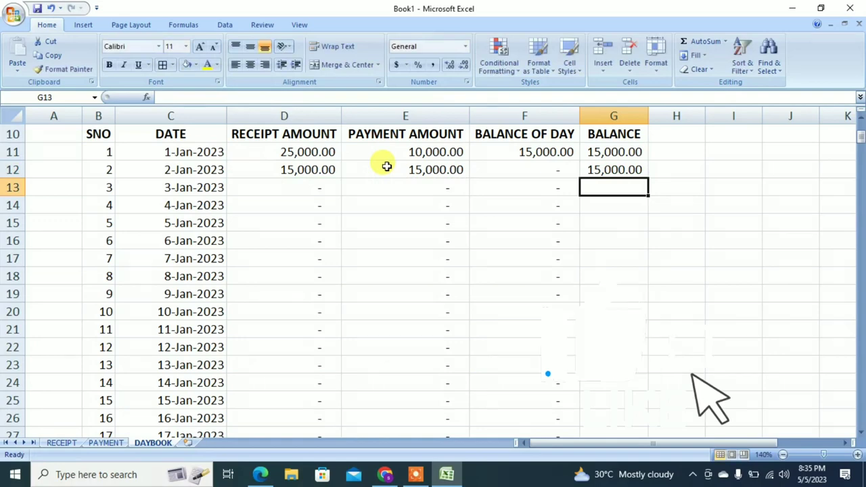
pyautogui.click(638, 175)
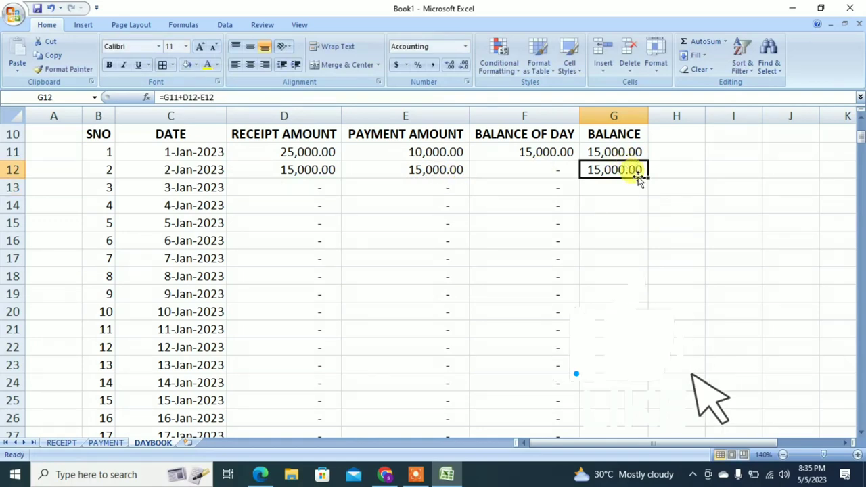
pyautogui.doubleClick(640, 177)
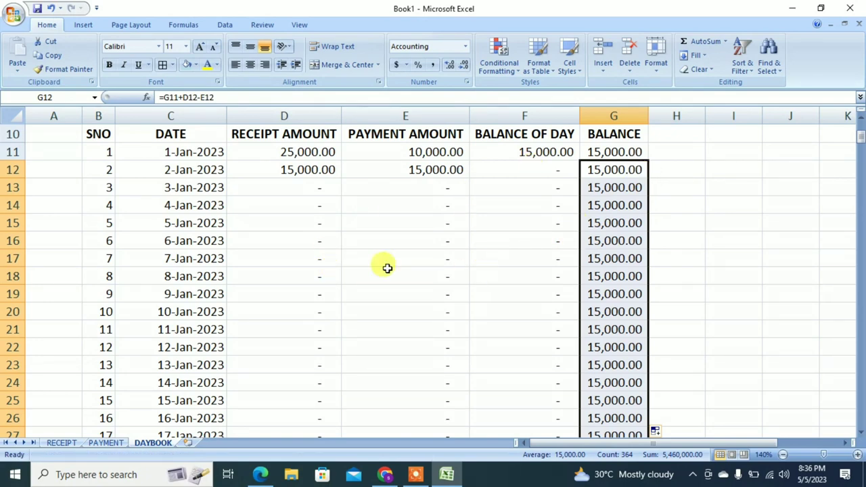
pyautogui.click(61, 442)
# Add a RECEIPT table row dated 1/5/2023: FEES RECV, PAYTM, amount 10000.
pyautogui.click(289, 348)
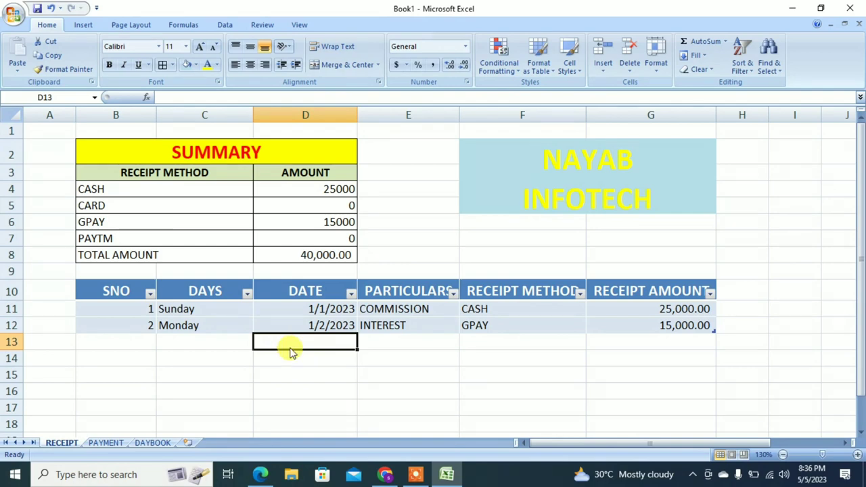
pyautogui.write('1-5-')
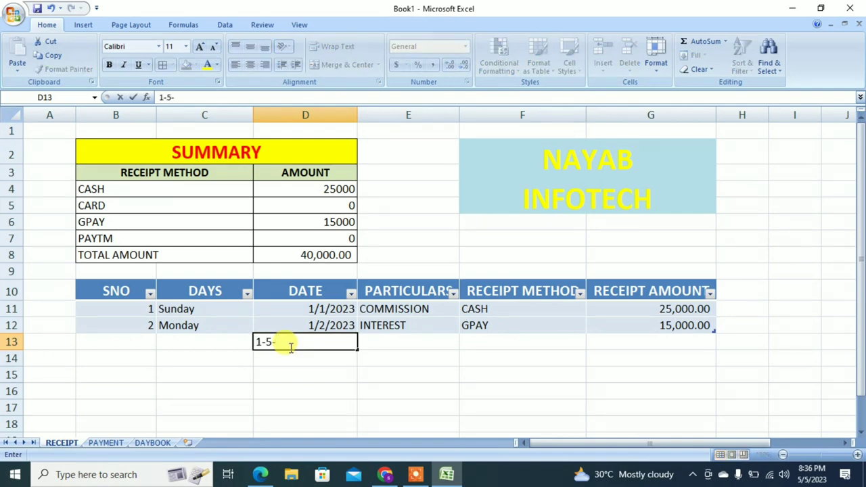
pyautogui.write('2023')
pyautogui.press('Return')
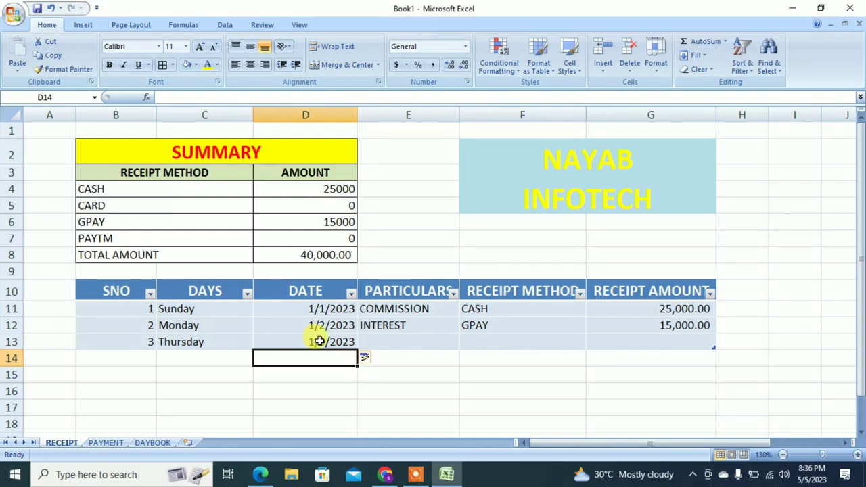
pyautogui.click(319, 341)
pyautogui.press('Tab')
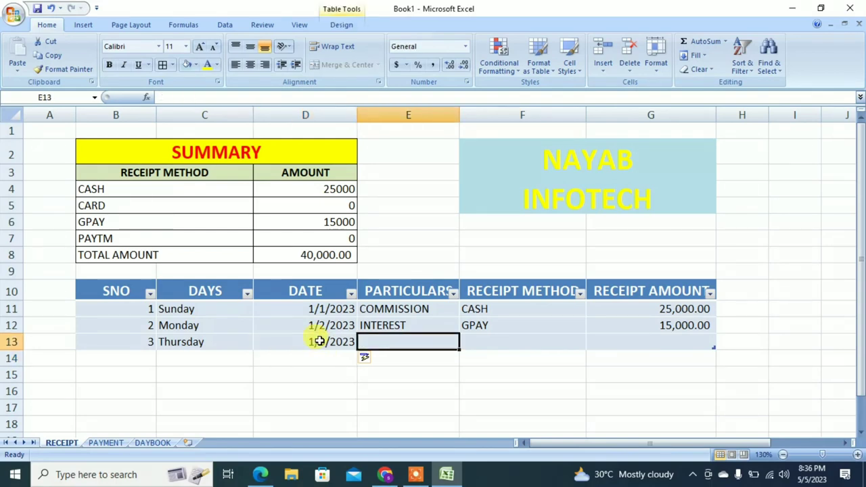
pyautogui.write('FEES RECV')
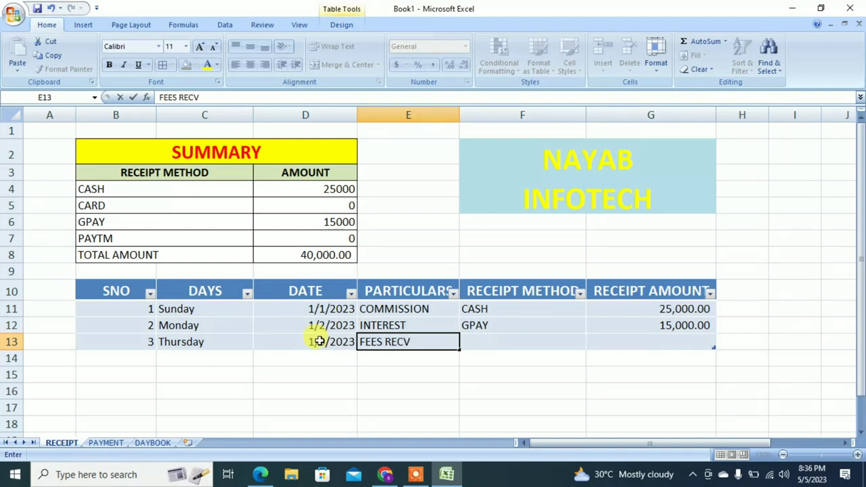
pyautogui.press('Tab')
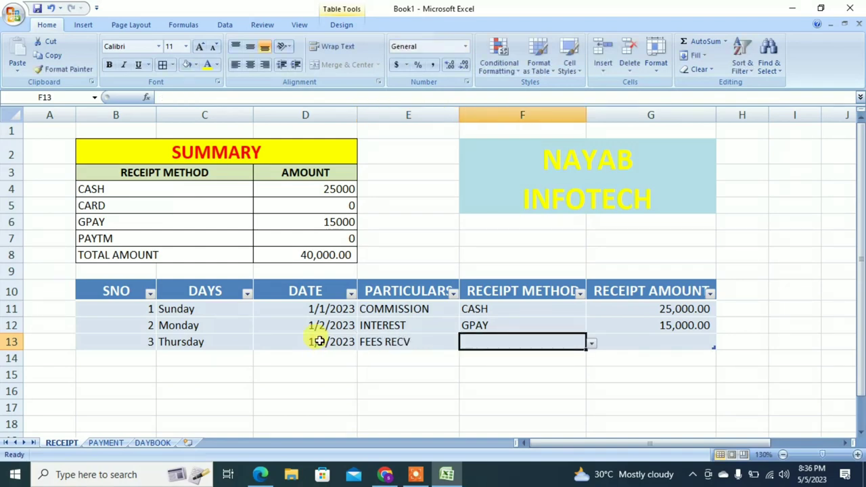
pyautogui.click(590, 344)
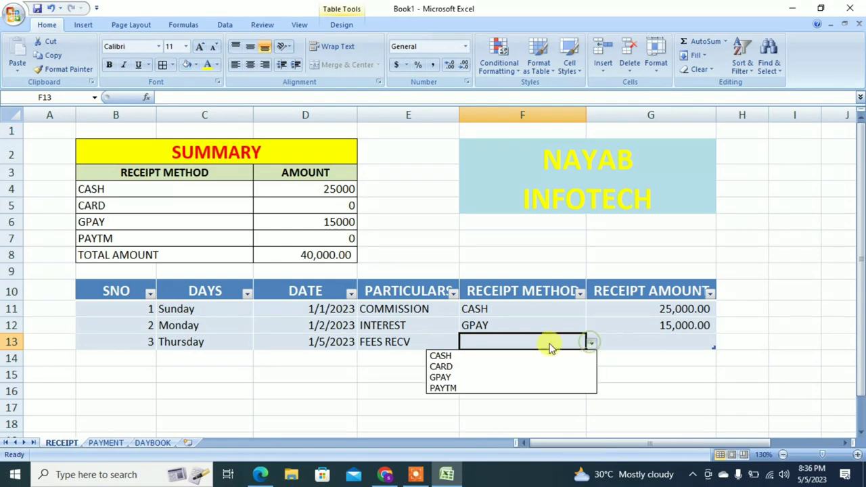
pyautogui.click(512, 387)
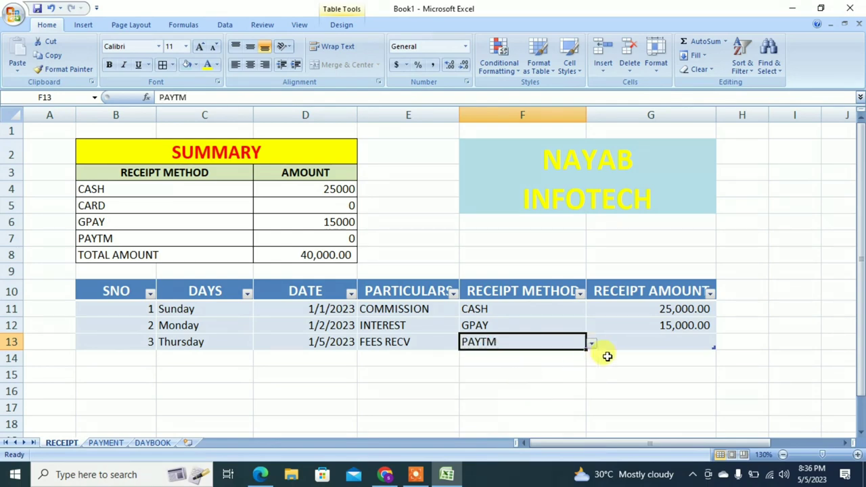
pyautogui.click(626, 341)
pyautogui.write('1000')
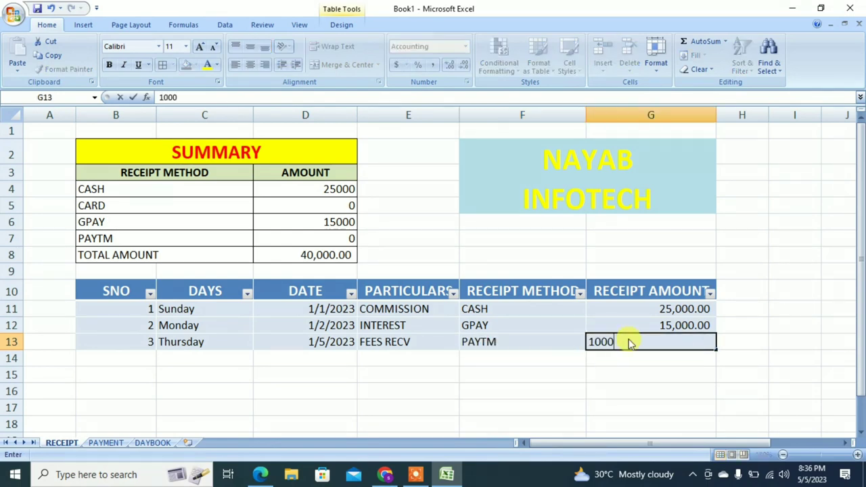
pyautogui.write('0')
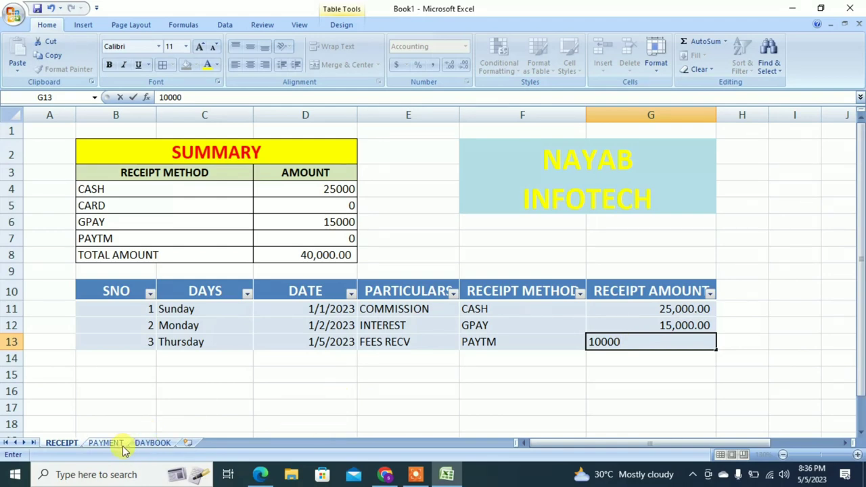
pyautogui.click(117, 444)
# Enter 1/7/2023 and ELECTRICT BILL as the new payment's date and particulars in row 13.
pyautogui.click(307, 329)
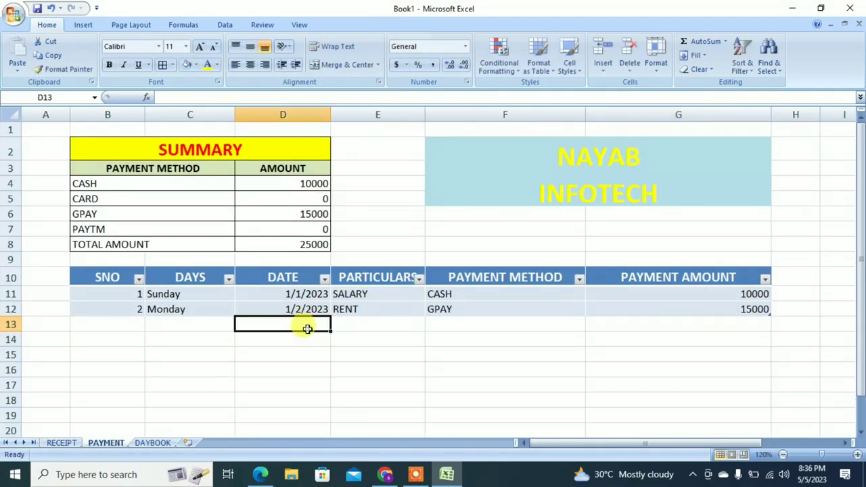
pyautogui.write('1-7-')
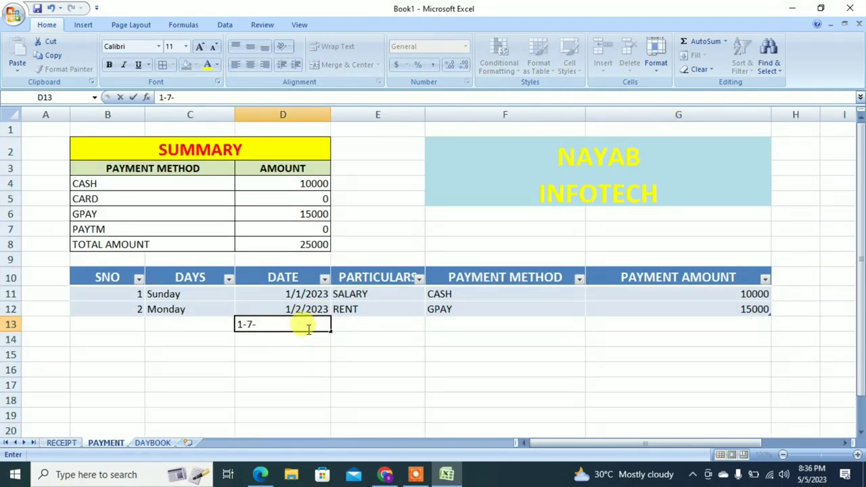
pyautogui.write('2023')
pyautogui.press('Tab')
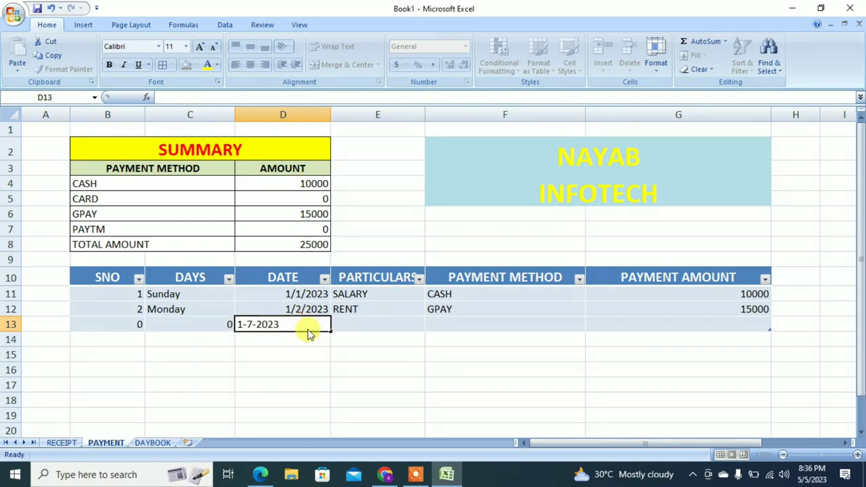
pyautogui.write('ELECTRICT')
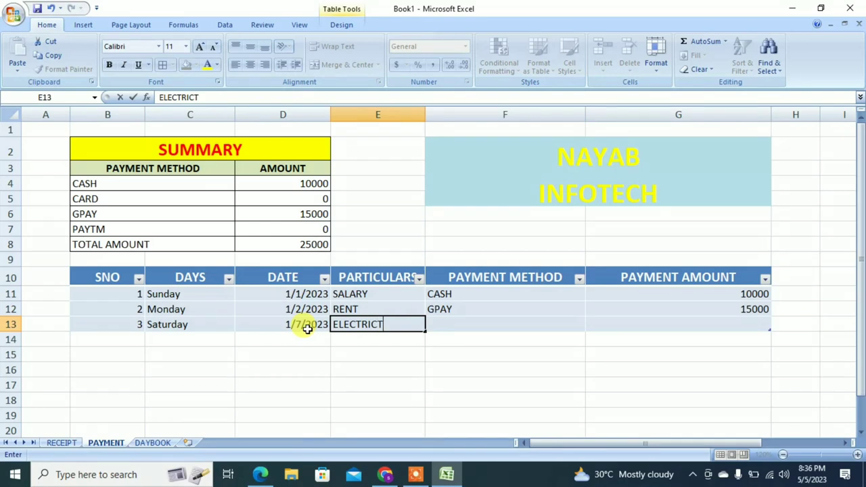
pyautogui.write(' BILL')
pyautogui.press('Tab')
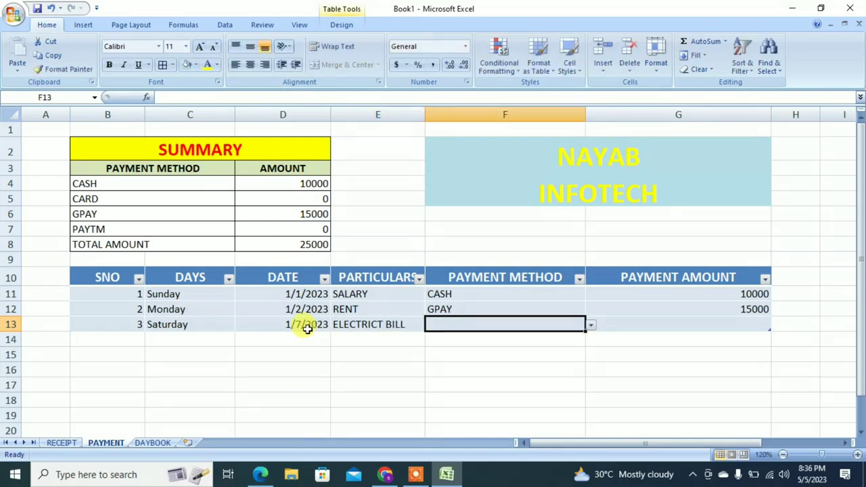
# Choose CARD as the payment method, enter 20000 as the amount, then view DAYBOOK.
pyautogui.click(590, 325)
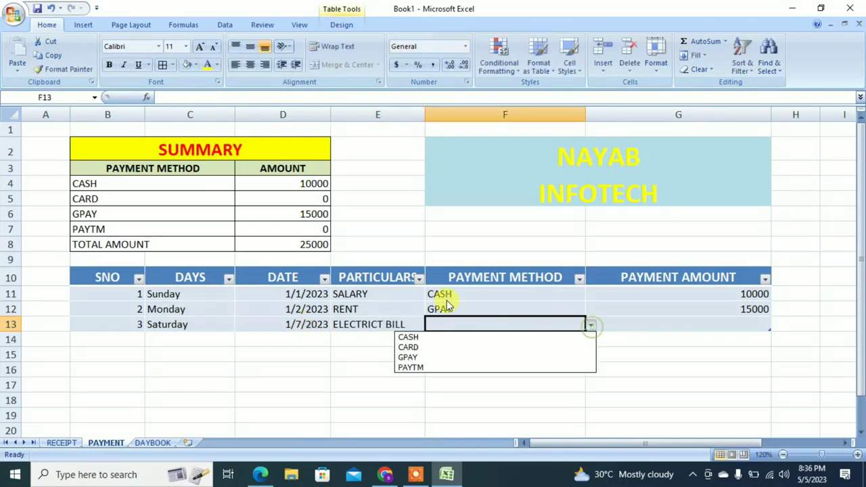
pyautogui.click(410, 347)
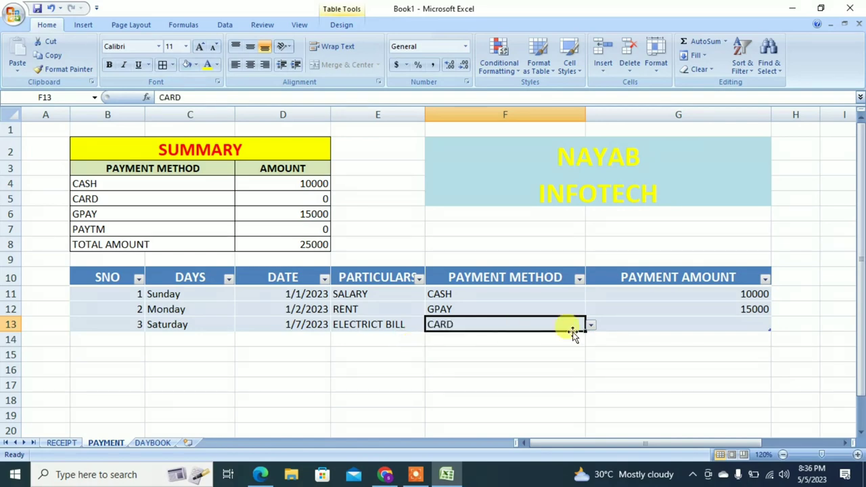
pyautogui.click(615, 334)
pyautogui.click(617, 325)
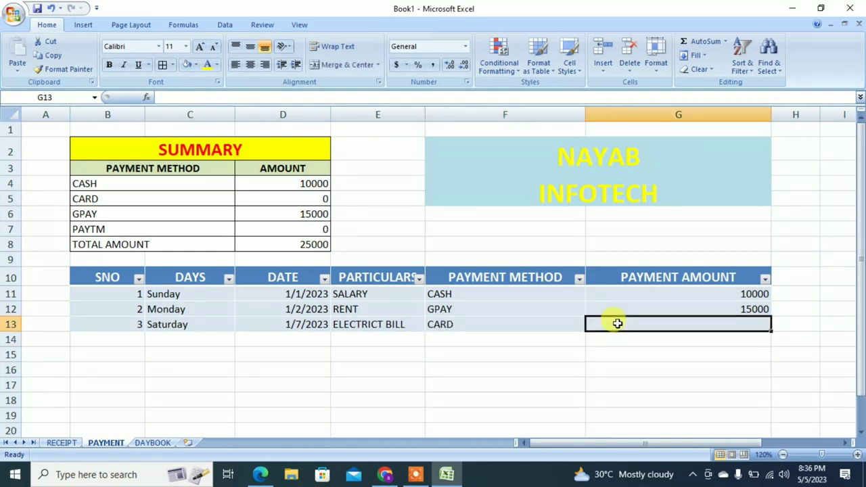
pyautogui.write('20000')
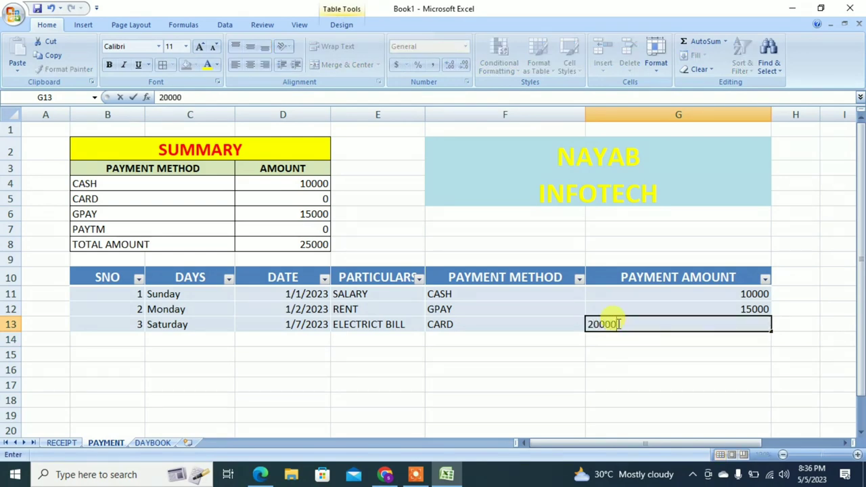
pyautogui.press('Return')
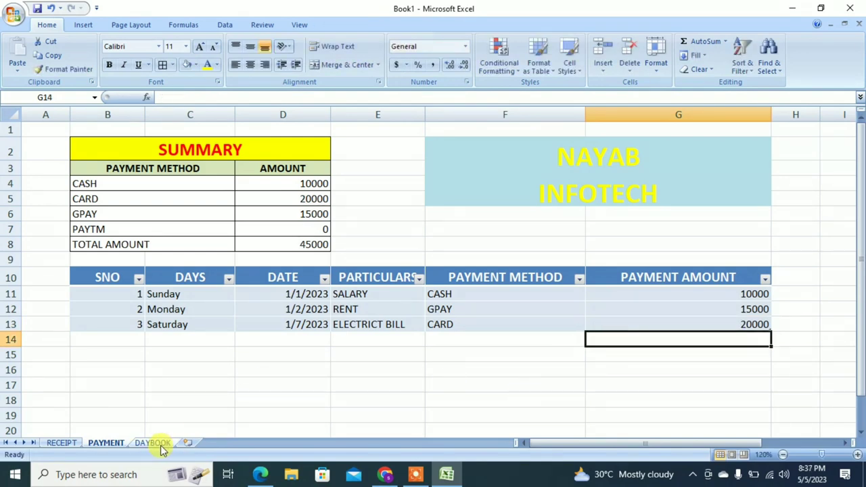
pyautogui.click(155, 444)
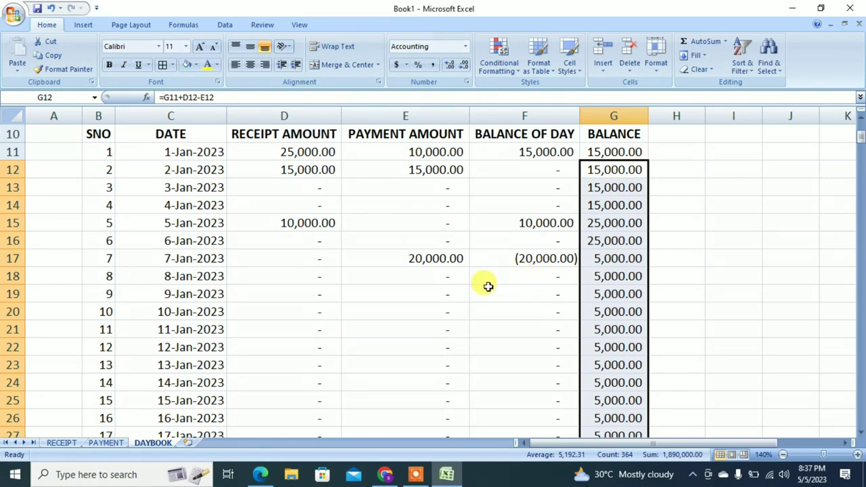
# On DAYBOOK, select the amount columns from D11 across and down to G375.
pyautogui.click(512, 154)
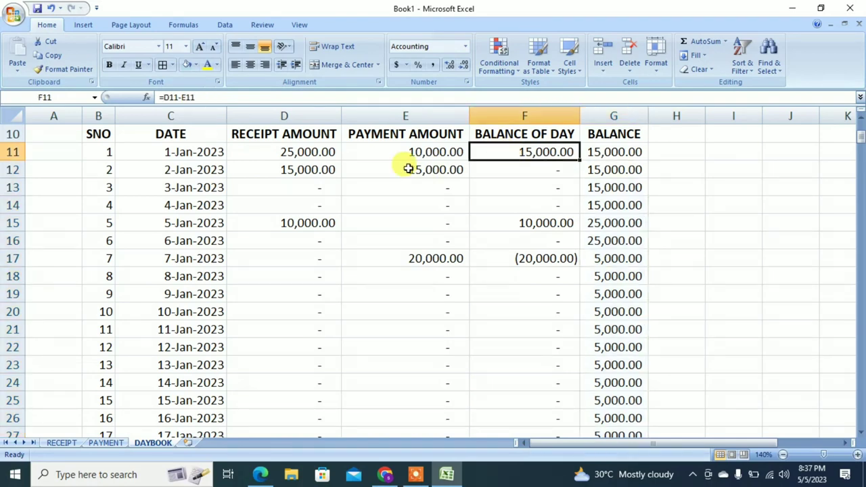
pyautogui.click(292, 153)
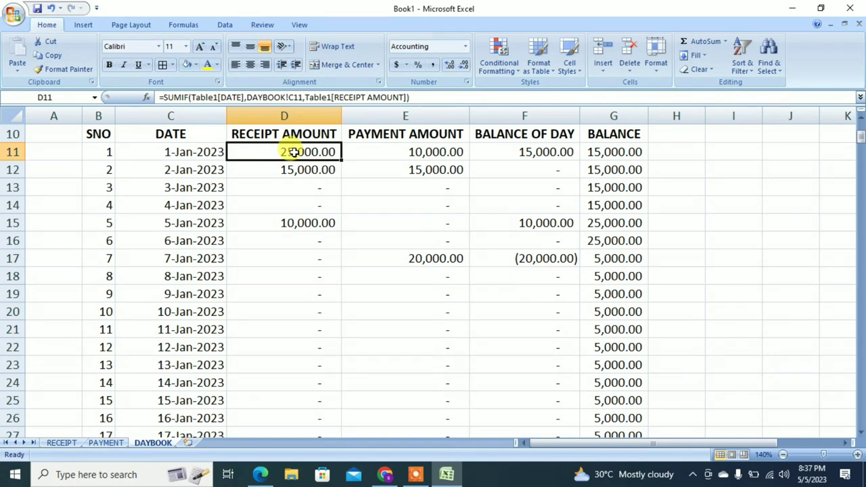
pyautogui.hotkey('ctrl', 'shift', 'Right')
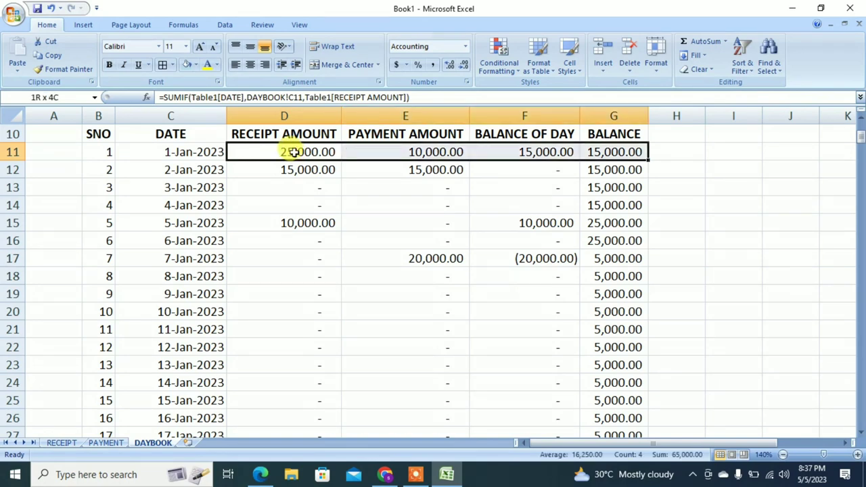
pyautogui.hotkey('ctrl', 'shift', 'Down')
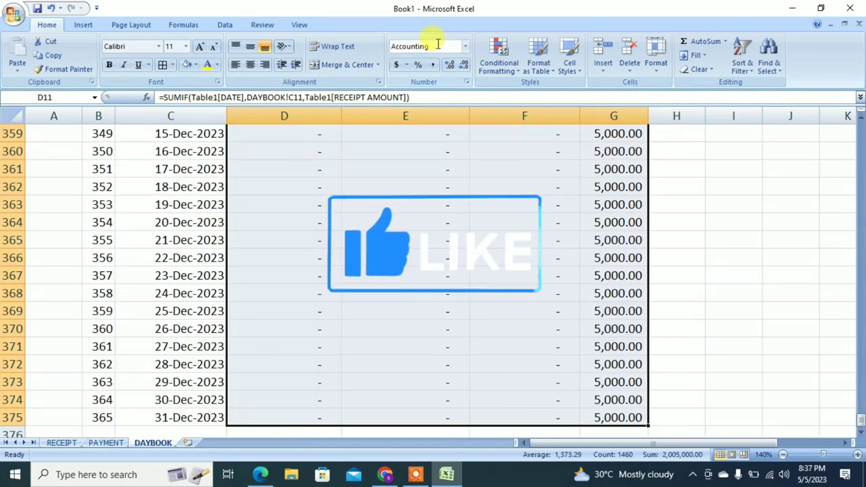
# Format the selected amounts as Number with 0 decimals and red negative values.
pyautogui.click(466, 47)
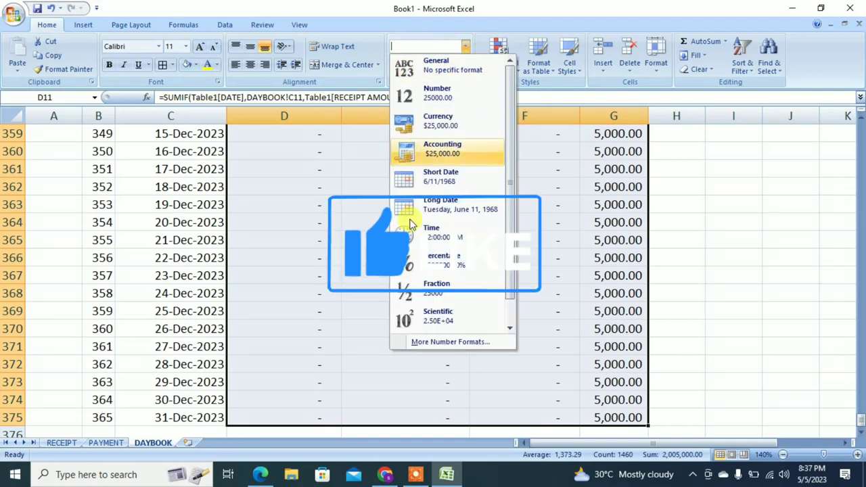
pyautogui.click(437, 342)
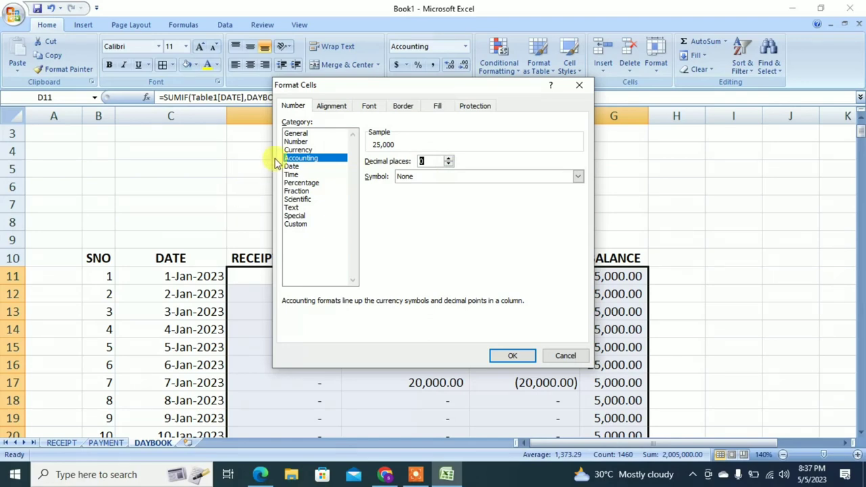
pyautogui.click(292, 144)
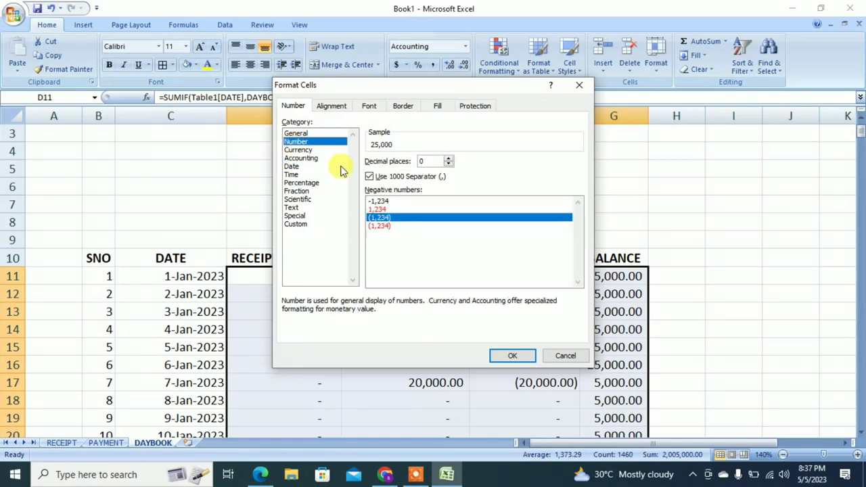
pyautogui.click(378, 208)
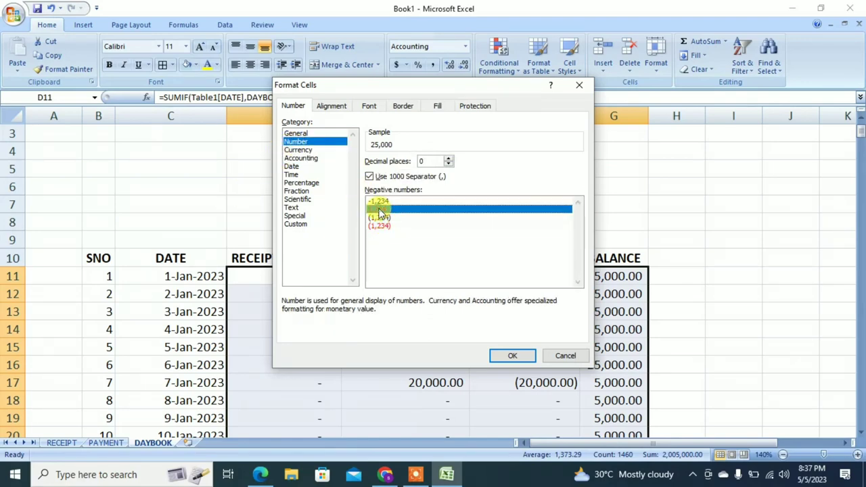
pyautogui.click(512, 357)
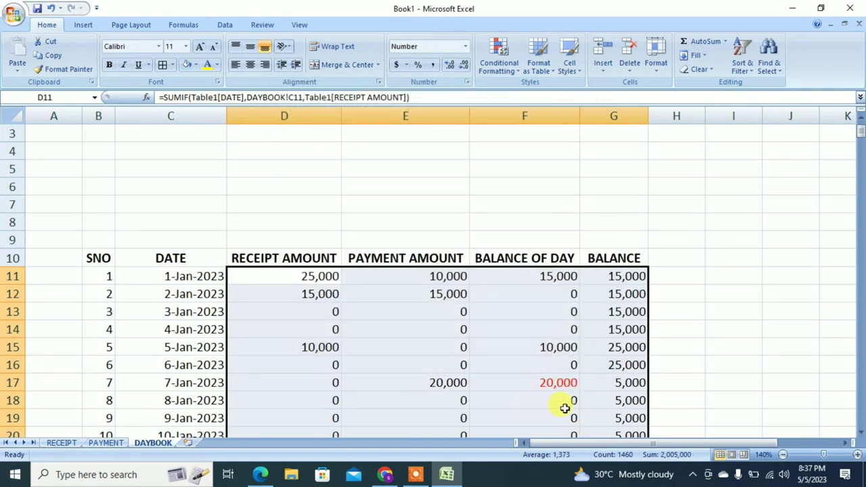
pyautogui.click(568, 404)
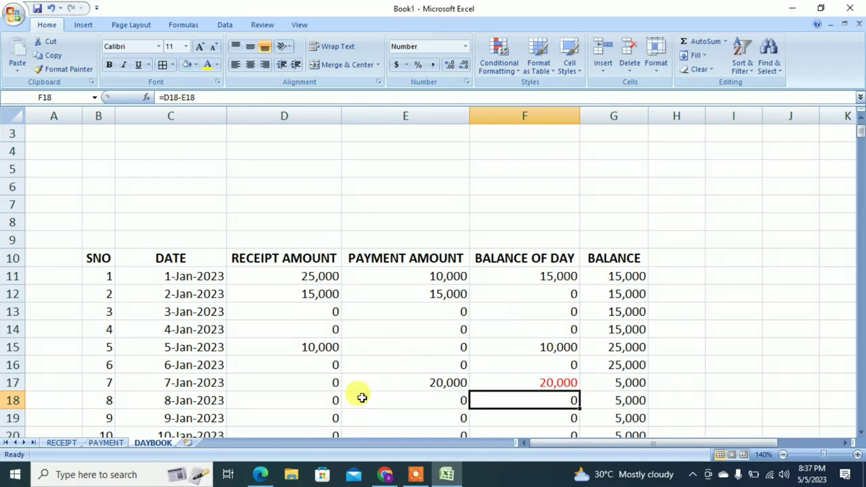
pyautogui.click(629, 383)
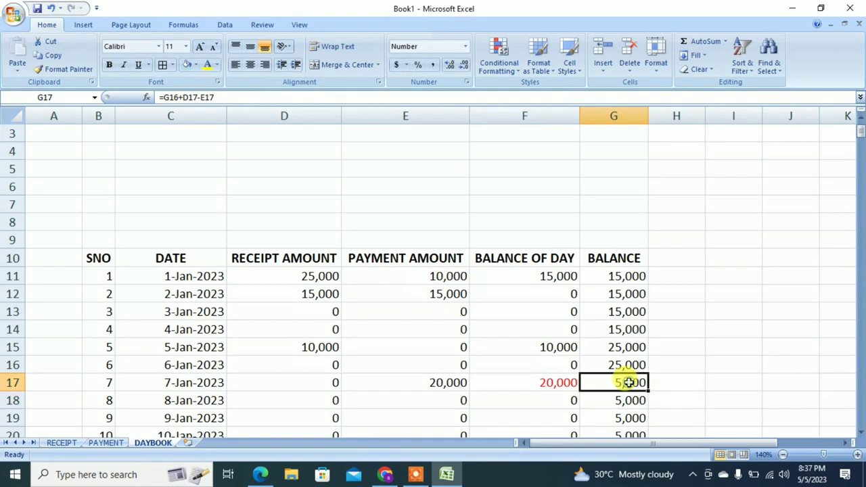
# On the PAYMENT sheet, enter 1/10/2023 and TELEPHONE BILL in row 14.
pyautogui.click(103, 443)
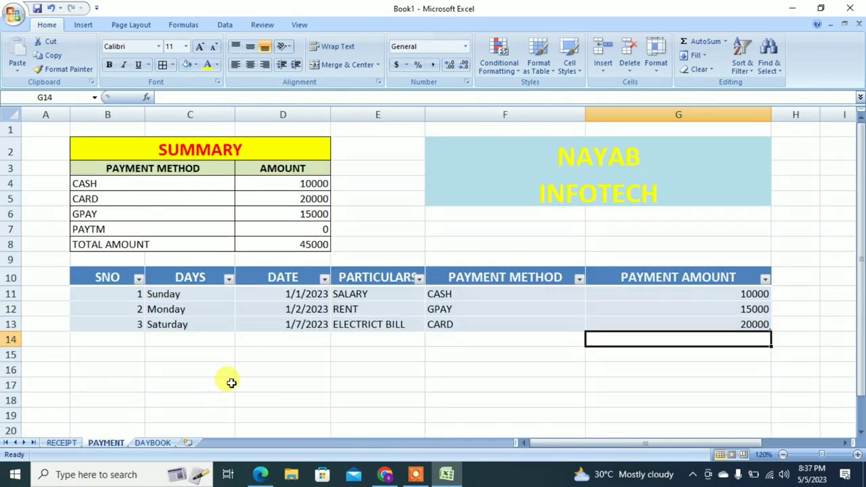
pyautogui.click(267, 342)
pyautogui.write('1-')
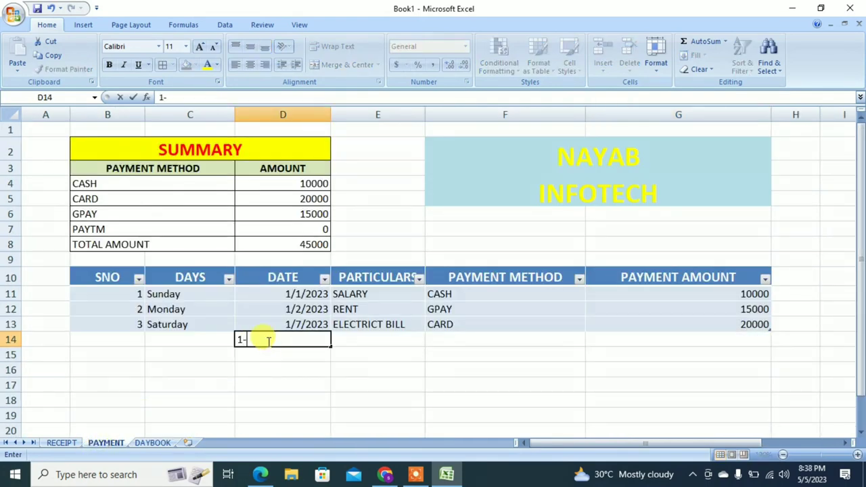
pyautogui.write('10')
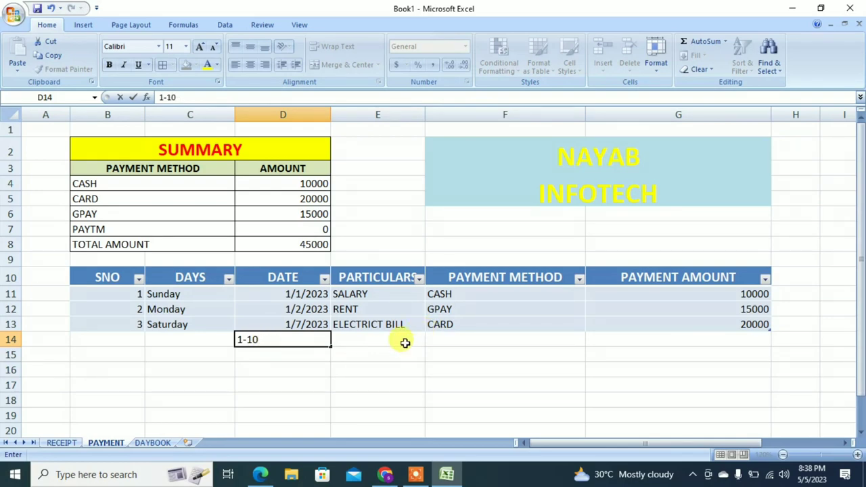
pyautogui.write('-2023')
pyautogui.click(404, 343)
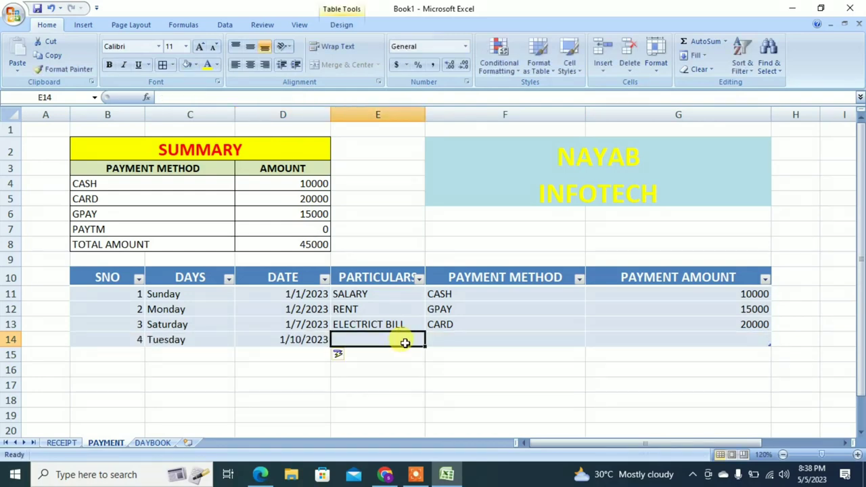
pyautogui.write('TELE')
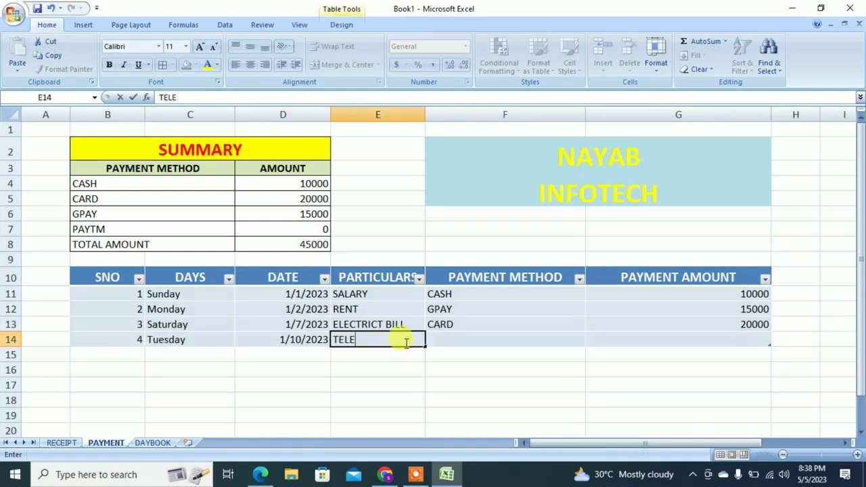
pyautogui.write('PHO')
pyautogui.write('NE')
pyautogui.write(' BILL')
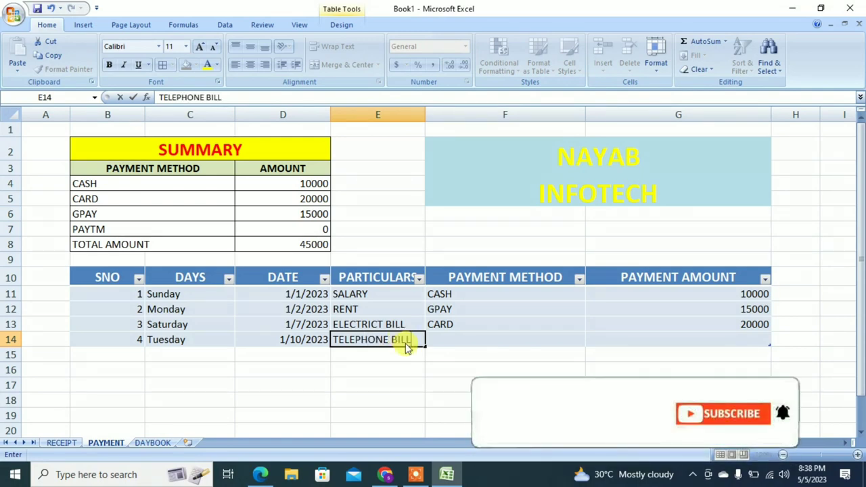
pyautogui.press('Tab')
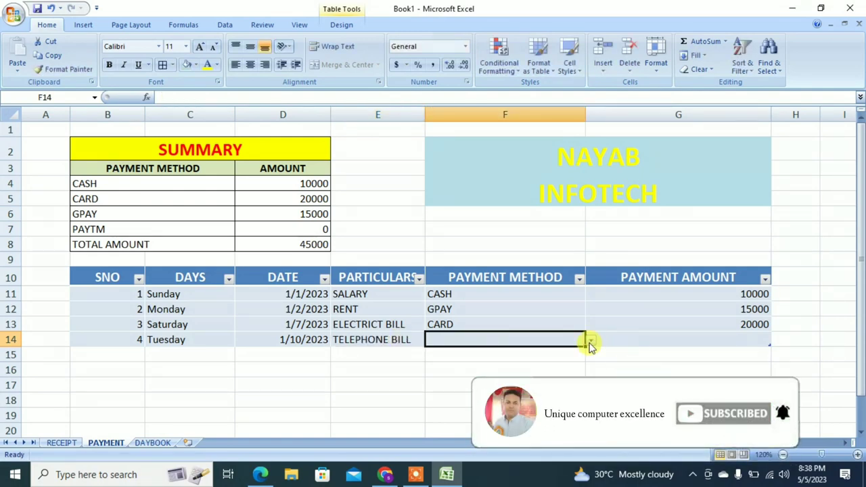
# Choose PAYTM as the payment method, enter the 100000 amount, then view DAYBOOK.
pyautogui.click(591, 341)
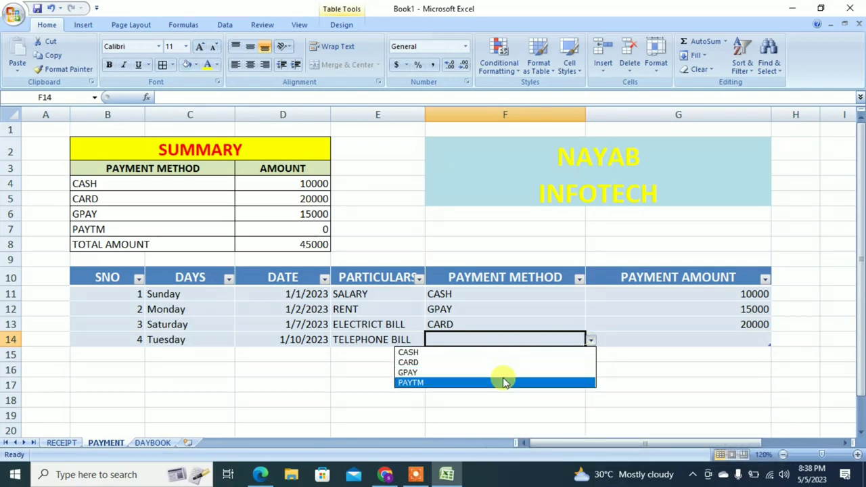
pyautogui.click(504, 381)
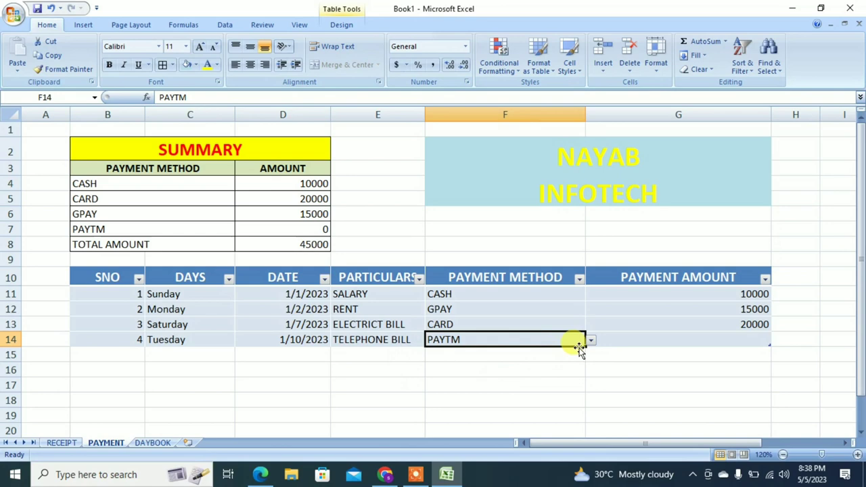
pyautogui.click(615, 342)
pyautogui.write('100000')
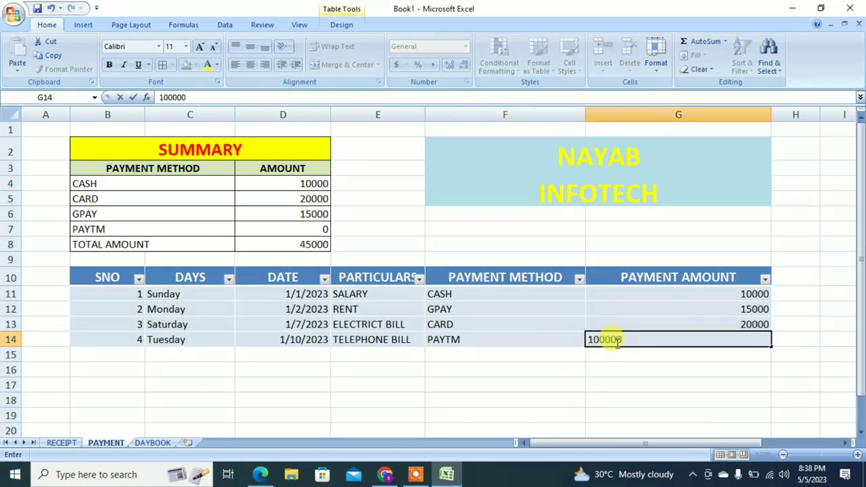
pyautogui.press('Return')
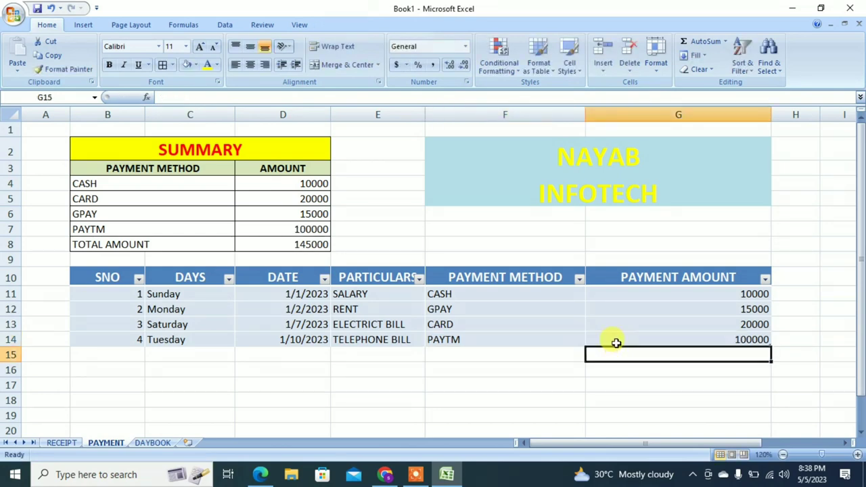
pyautogui.click(160, 443)
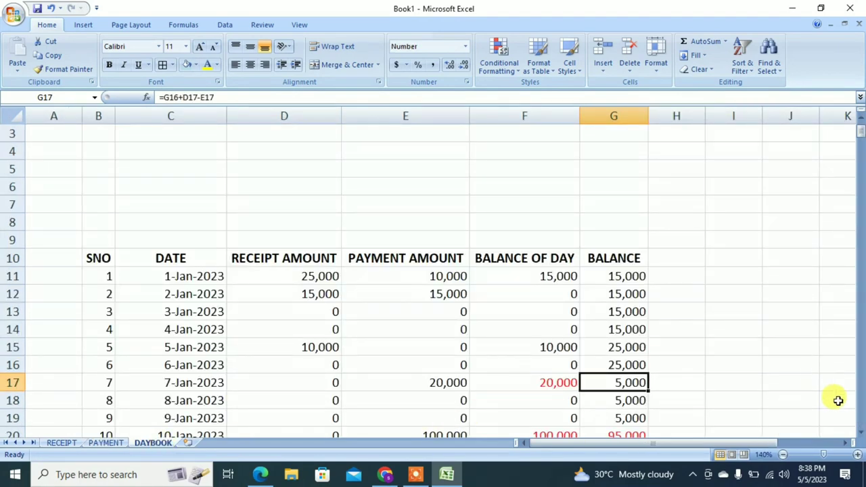
pyautogui.scroll(-1, 861, 436)
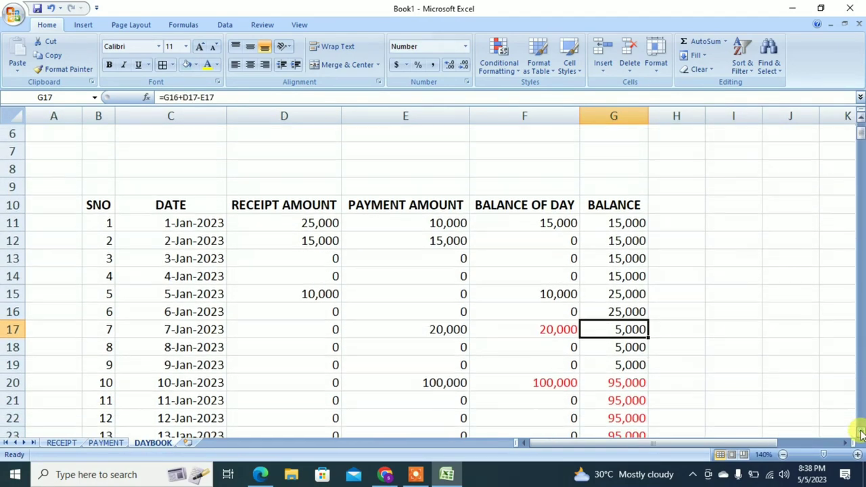
pyautogui.scroll(-1, 861, 435)
pyautogui.scroll(-1, 860, 435)
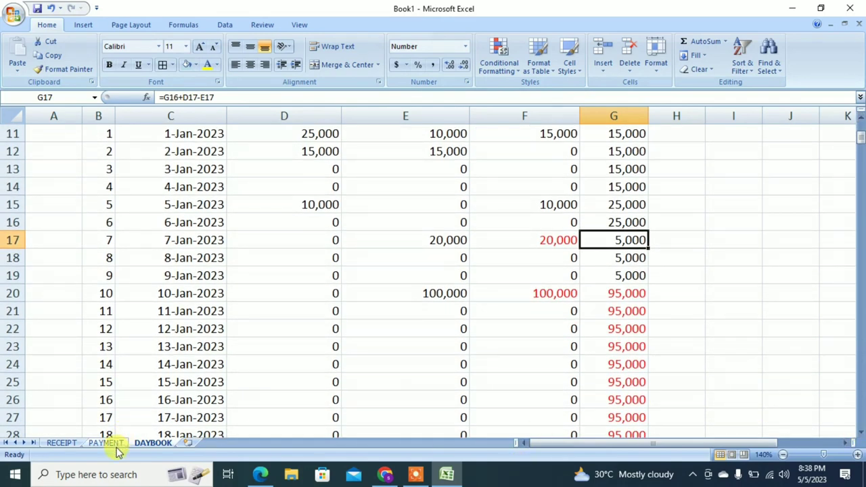
# On the RECEIPT sheet, enter 1/15/2023 and LOTERY as the date and particulars in row 14.
pyautogui.click(67, 443)
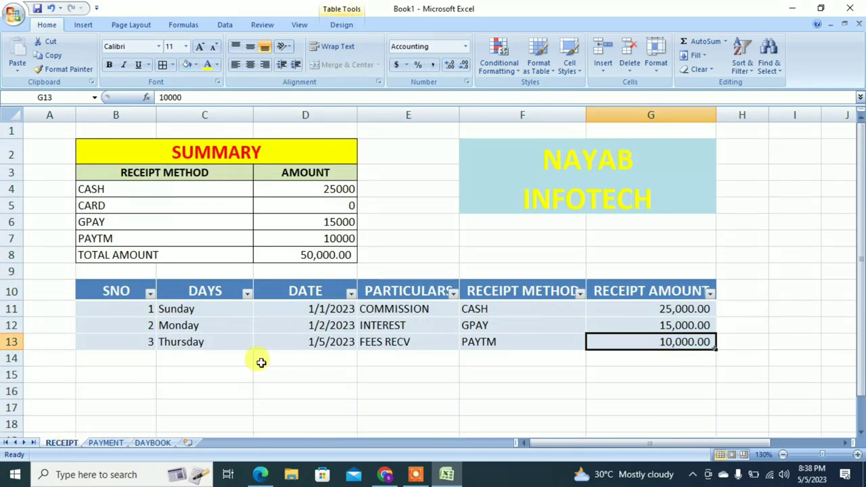
pyautogui.click(308, 359)
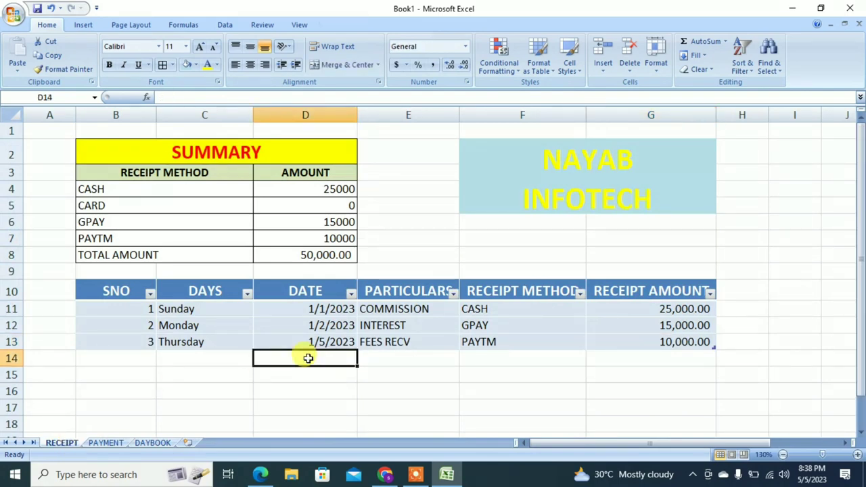
pyautogui.write('1-1')
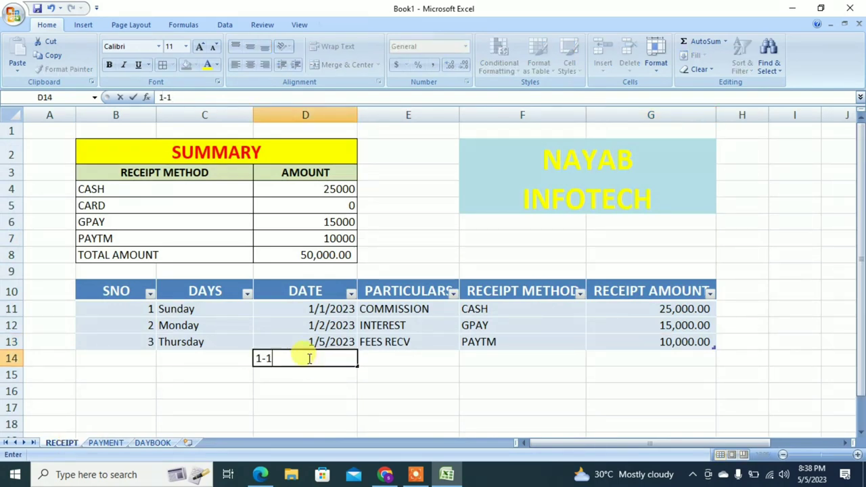
pyautogui.write('5-2023')
pyautogui.press('Tab')
pyautogui.write('LO')
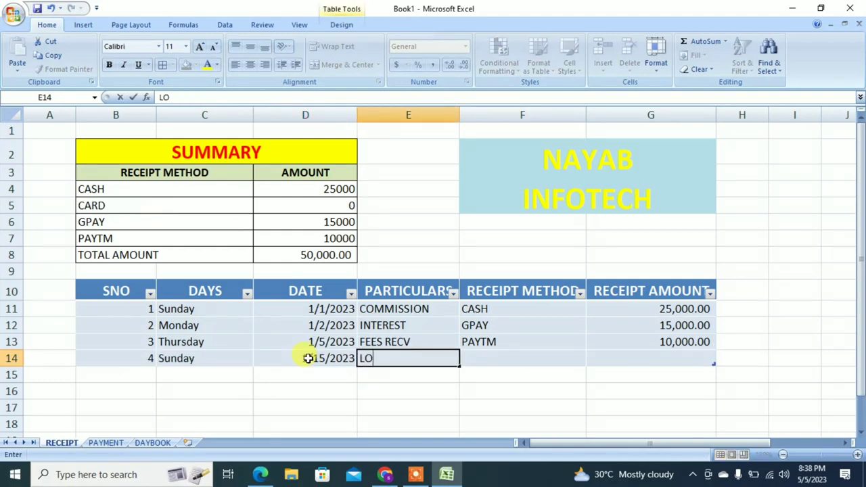
pyautogui.write('TERY')
pyautogui.press('Tab')
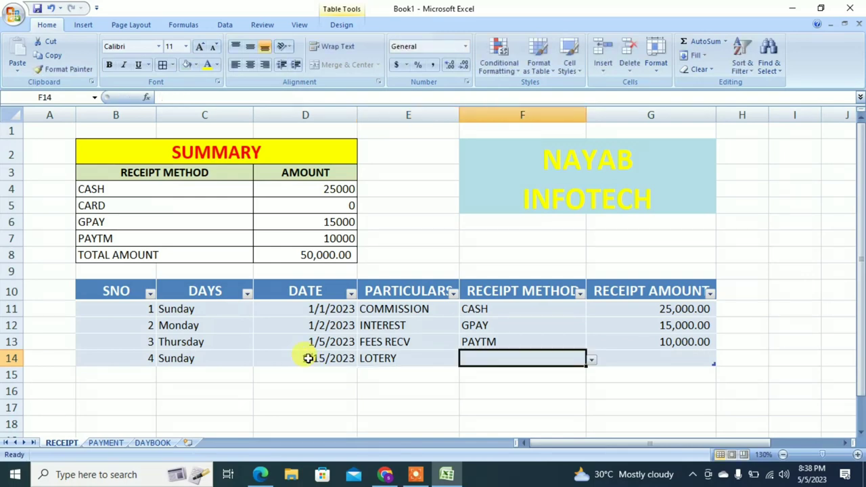
# Choose GPAY as the receipt method and enter 200000 as the amount in G14.
pyautogui.click(592, 362)
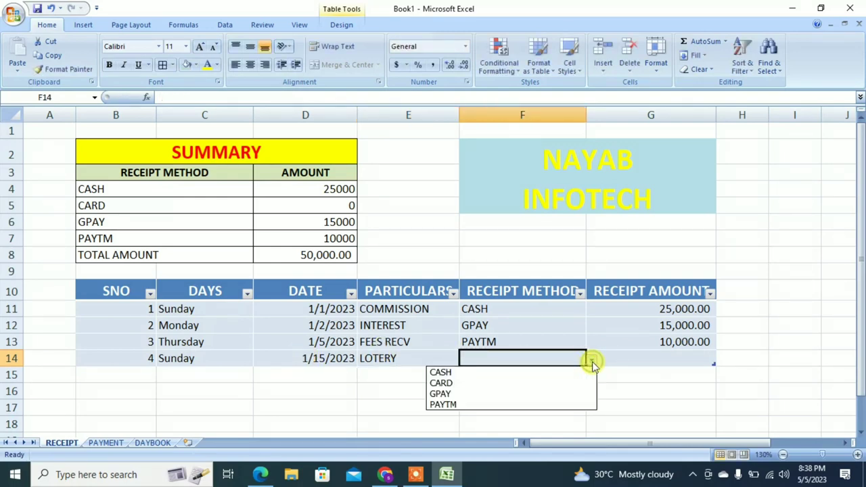
pyautogui.click(541, 399)
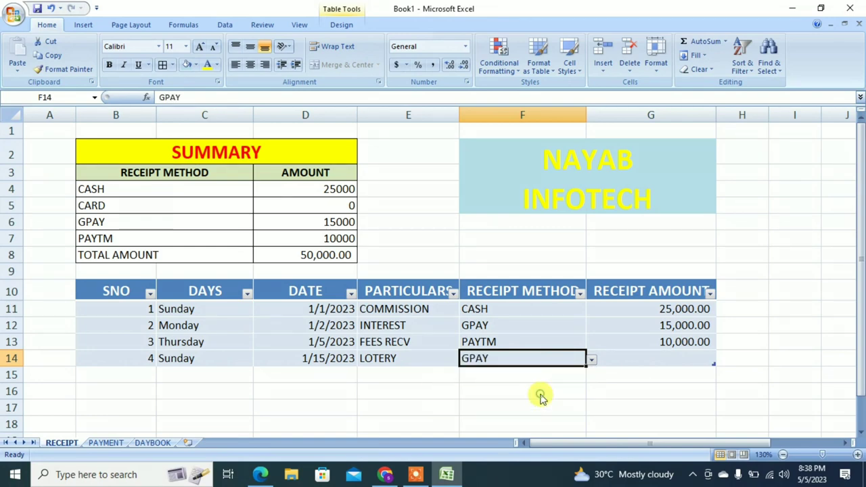
pyautogui.click(637, 362)
pyautogui.write('2')
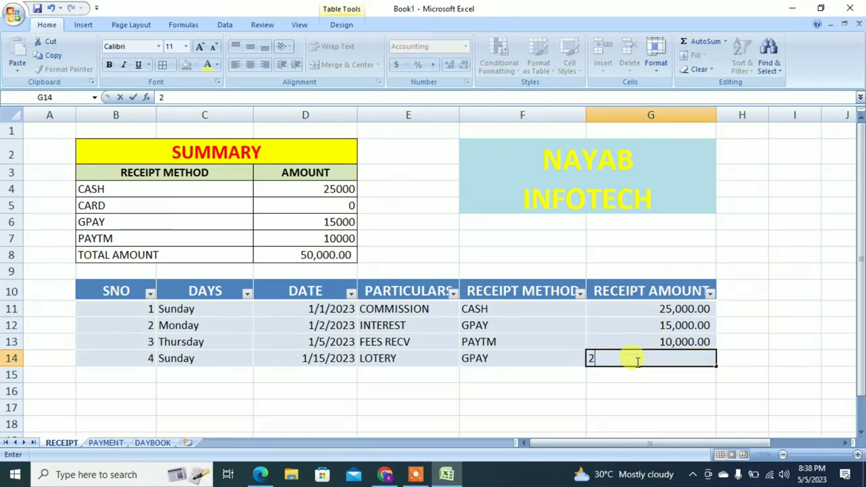
pyautogui.write('00000')
pyautogui.press('Return')
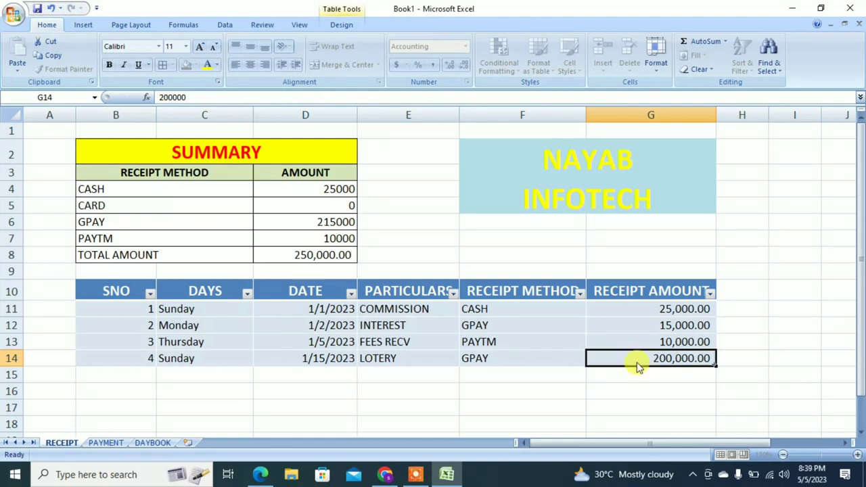
# Return to the DAYBOOK sheet and scroll up until header row 10 is visible.
pyautogui.click(153, 442)
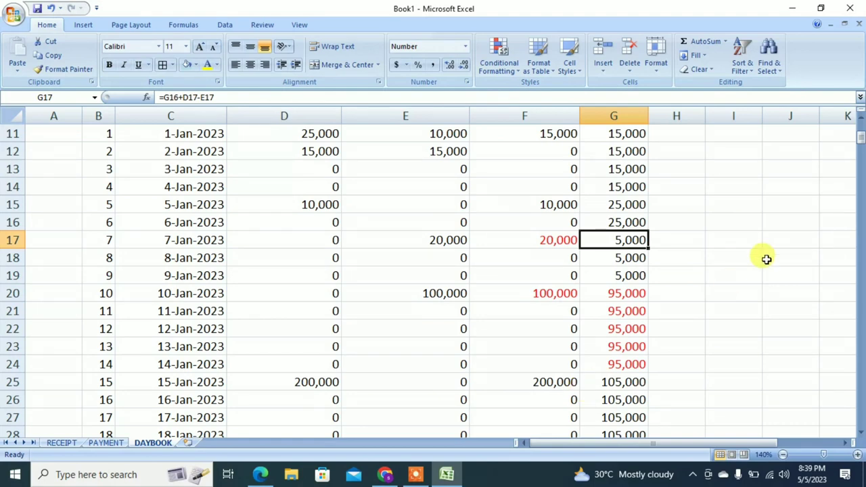
pyautogui.click(861, 120)
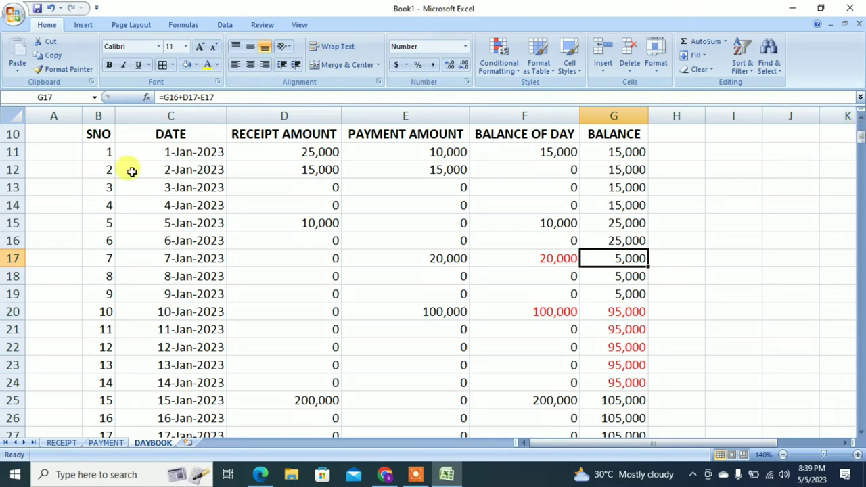
# Apply All Borders to the whole DAYBOOK table B10:G375.
pyautogui.click(97, 133)
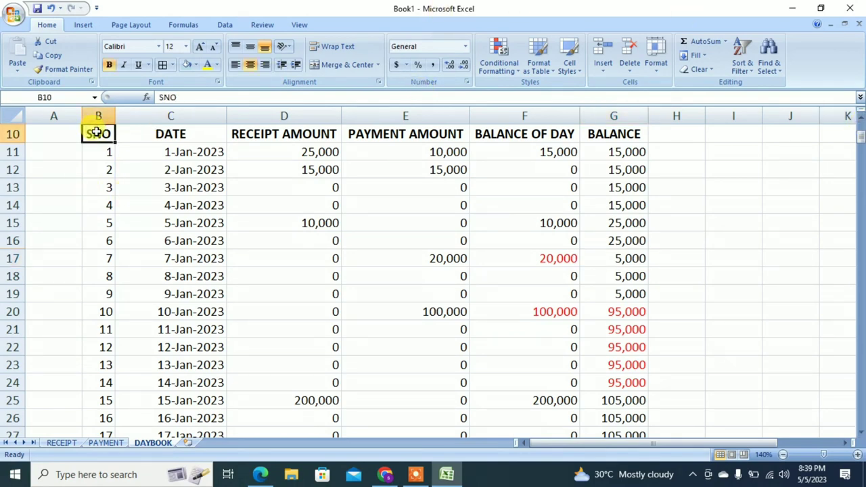
pyautogui.hotkey('ctrl', 'shift', 'Right')
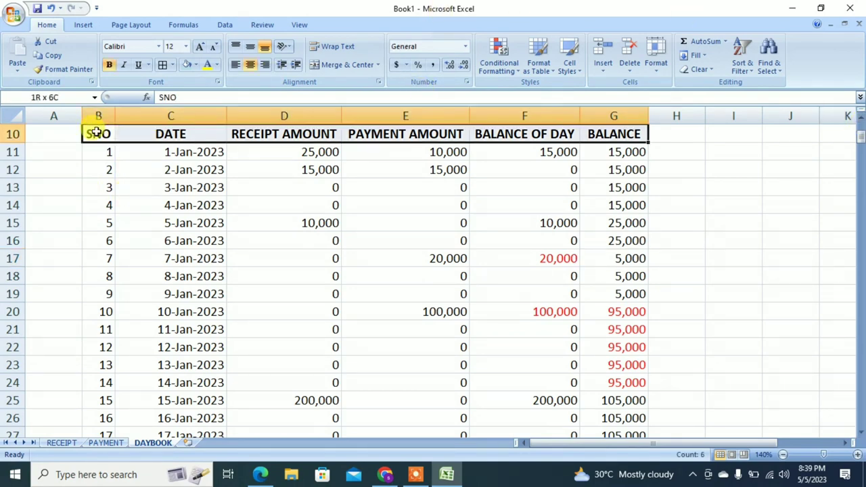
pyautogui.hotkey('ctrl', 'shift', 'Down')
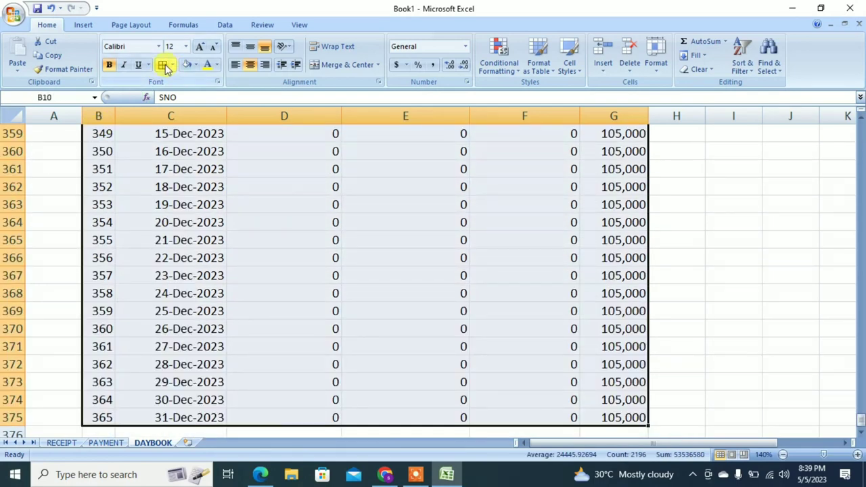
pyautogui.click(163, 65)
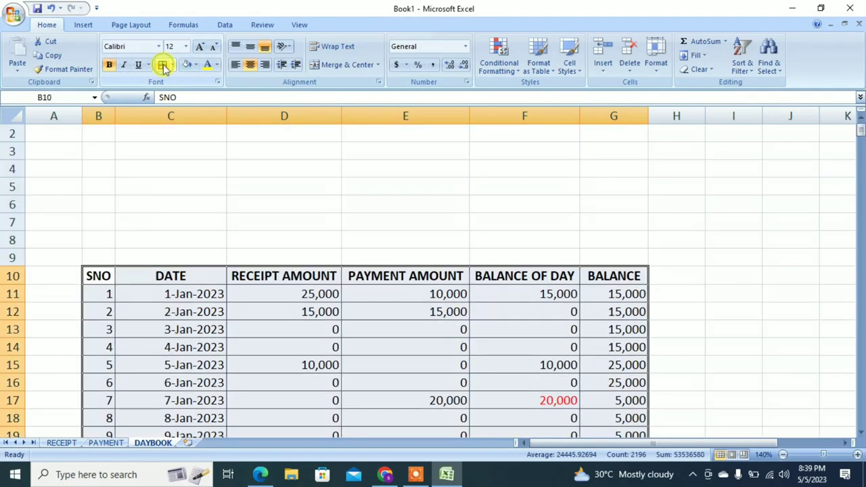
# Fill the header row B10:G10 with olive green and scroll through the table to review it.
pyautogui.click(95, 278)
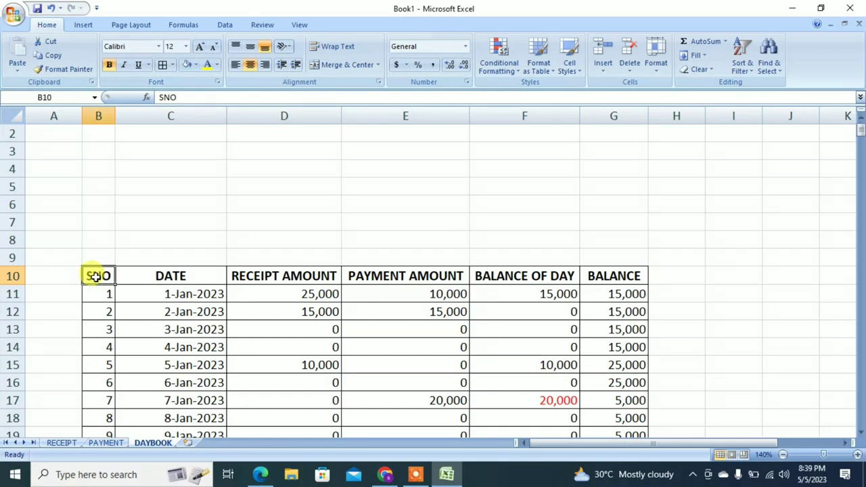
pyautogui.hotkey('ctrl', 'shift', 'Right')
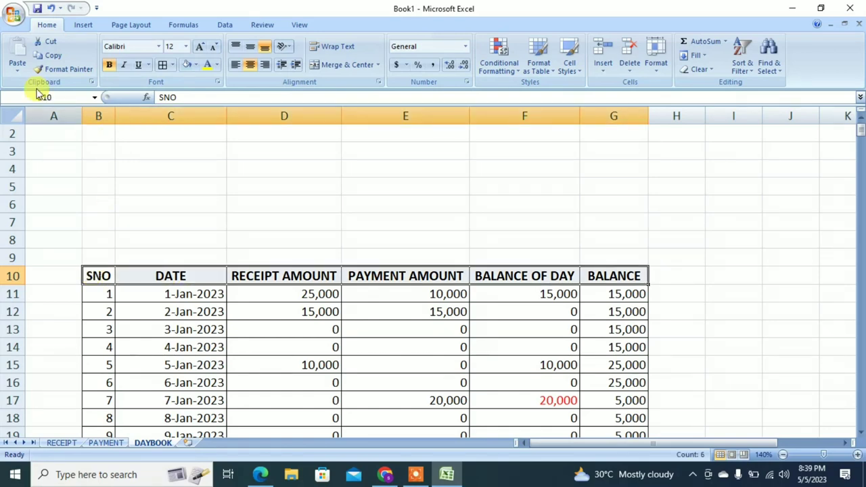
pyautogui.click(190, 67)
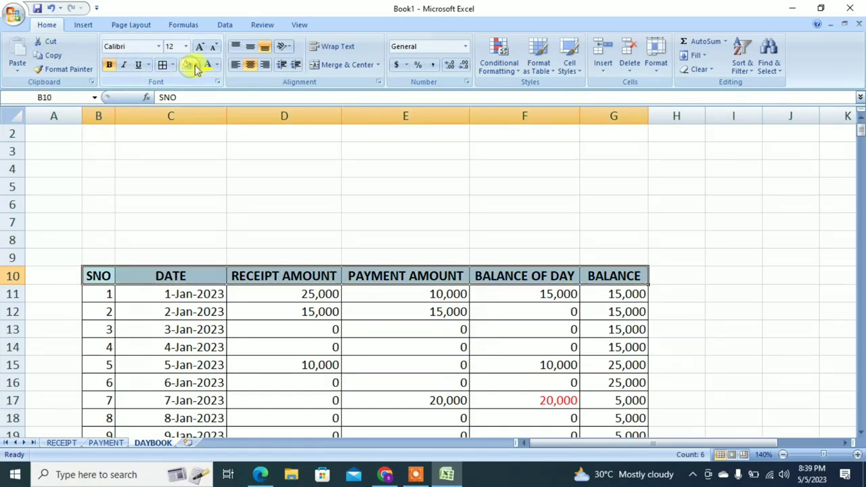
pyautogui.click(195, 65)
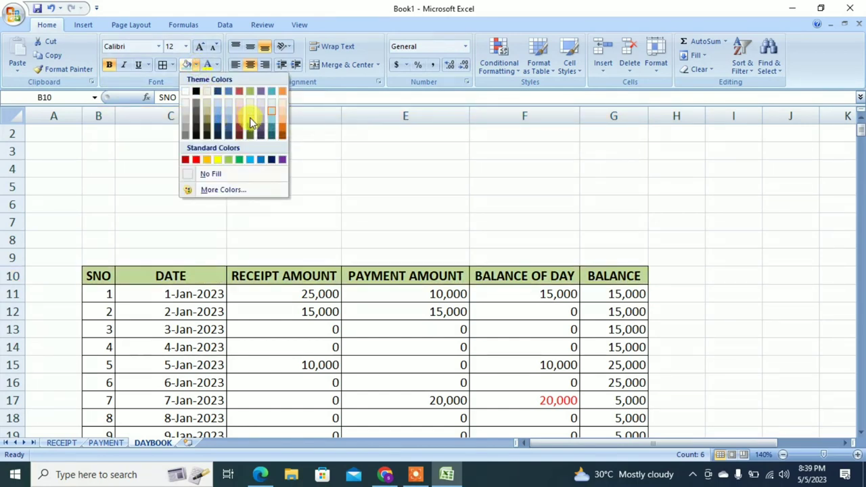
pyautogui.click(251, 120)
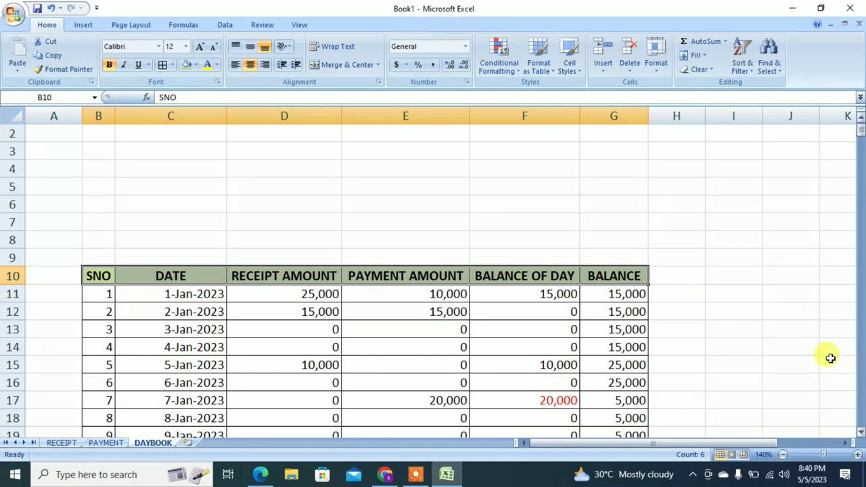
pyautogui.scroll(-6, 862, 372)
pyautogui.scroll(-17, 862, 386)
pyautogui.click(862, 395)
pyautogui.click(862, 396)
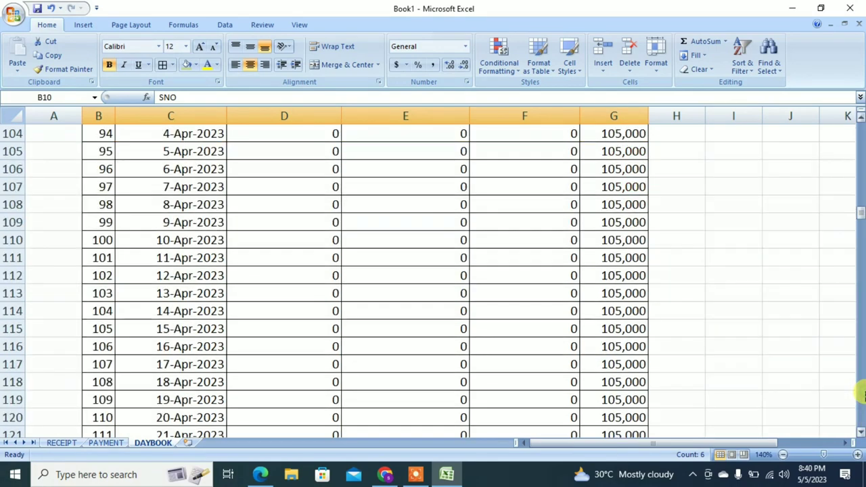
pyautogui.click(860, 153)
pyautogui.click(860, 153)
pyautogui.click(860, 153)
pyautogui.click(860, 153)
pyautogui.click(860, 153)
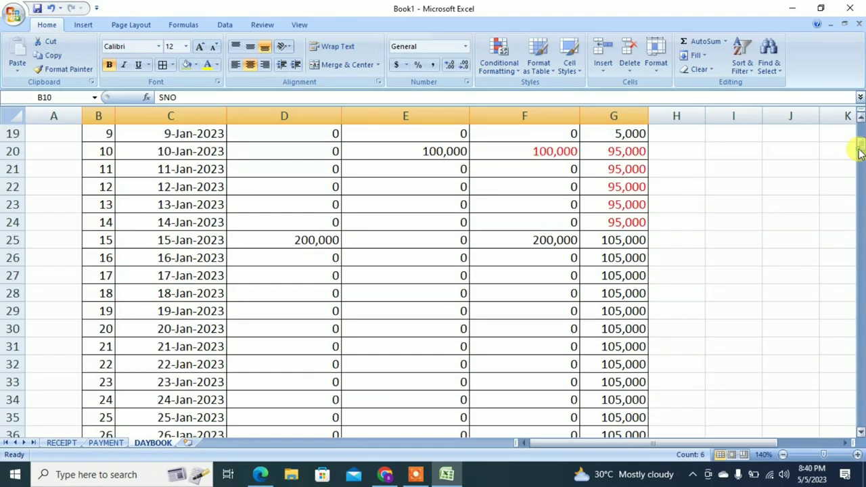
pyautogui.click(861, 129)
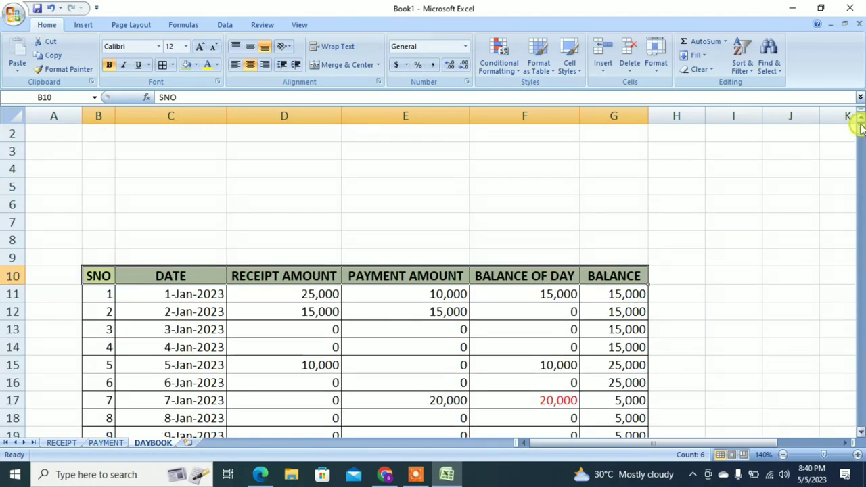
# Copy the DATE-to-BALANCE headers into row 4 from C4 and add borders to the row 5 cells below.
pyautogui.click(167, 276)
pyautogui.moveTo(168, 276); pyautogui.dragTo(592, 273)
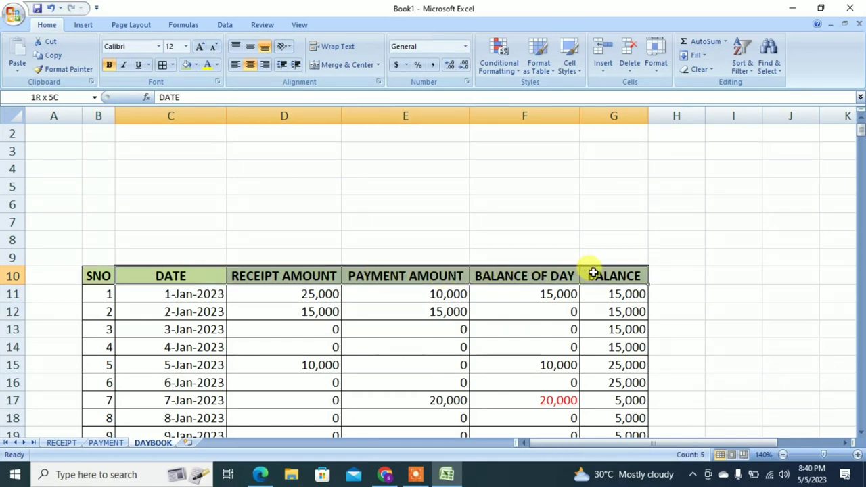
pyautogui.hotkey('ctrl', 'c')
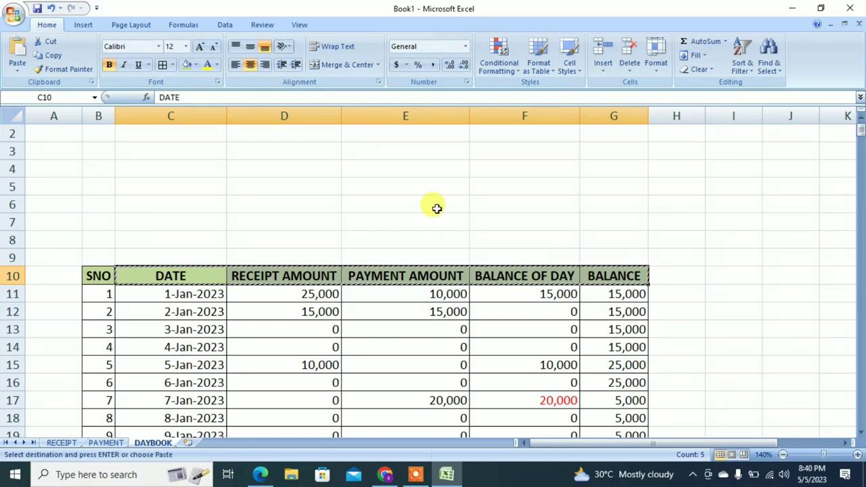
pyautogui.click(151, 171)
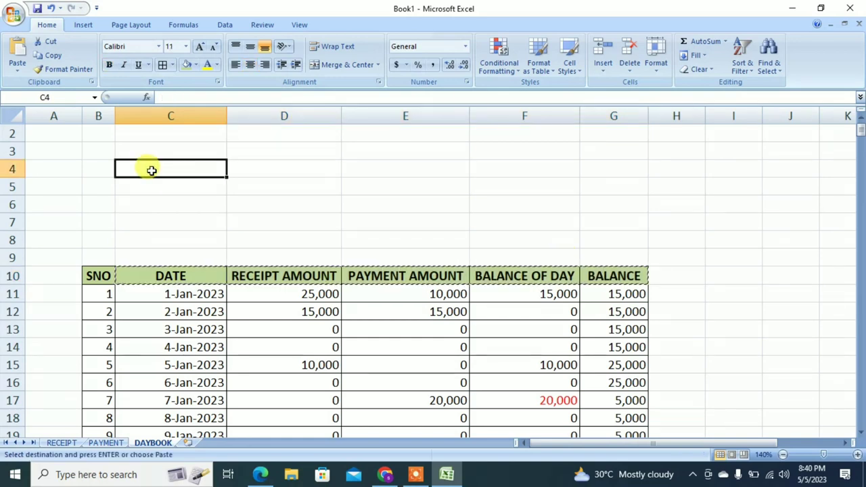
pyautogui.hotkey('ctrl', 'v')
pyautogui.click(138, 186)
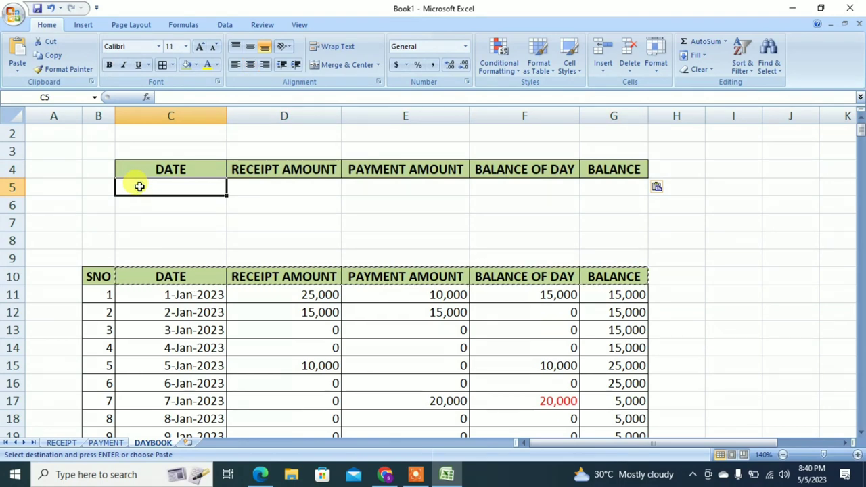
pyautogui.moveTo(138, 186)
pyautogui.mouseDown()
pyautogui.moveTo(406, 198)
pyautogui.moveTo(616, 188)
pyautogui.mouseUp()
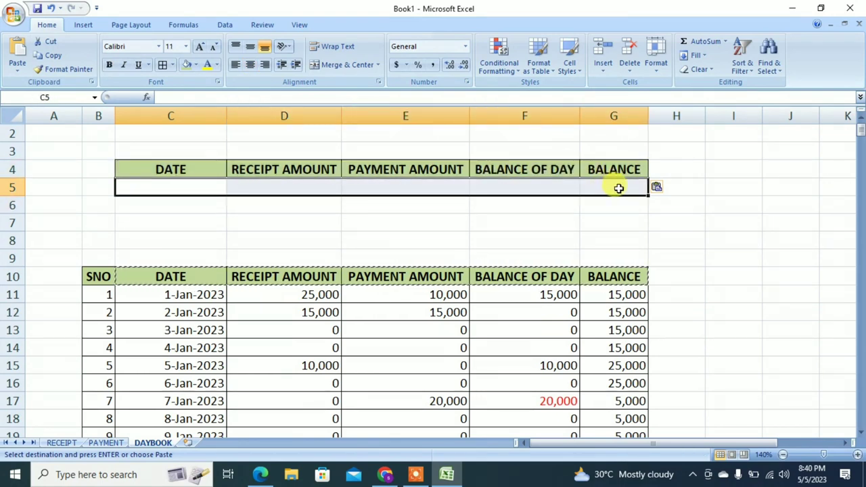
pyautogui.click(164, 64)
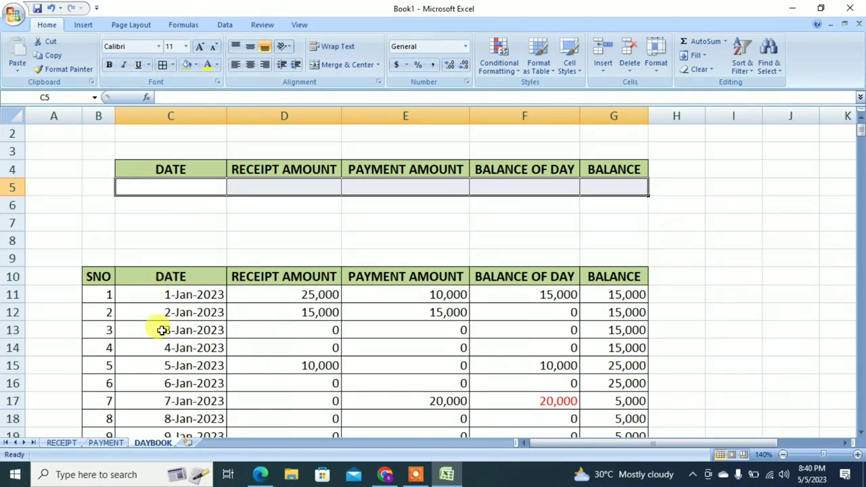
# Name the daybook range C10:G375 DBOOK using the Name Box.
pyautogui.click(157, 276)
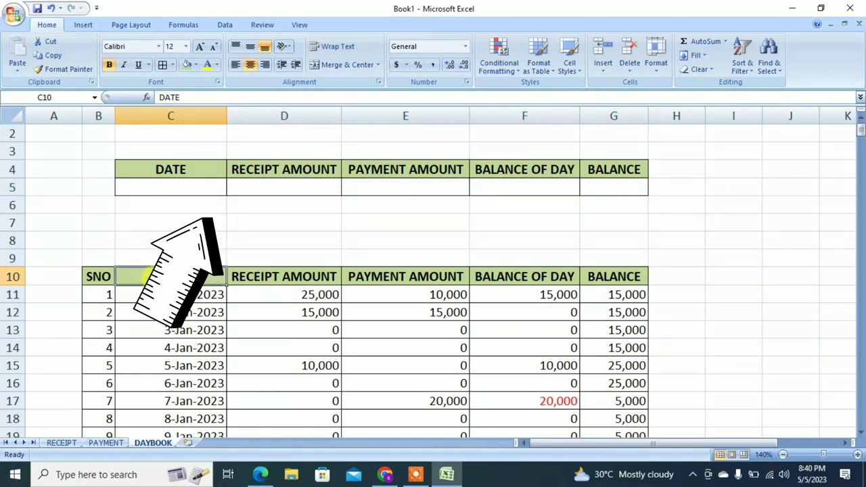
pyautogui.hotkey('ctrl', 'shift', 'Right')
pyautogui.hotkey('ctrl', 'shift', 'Down')
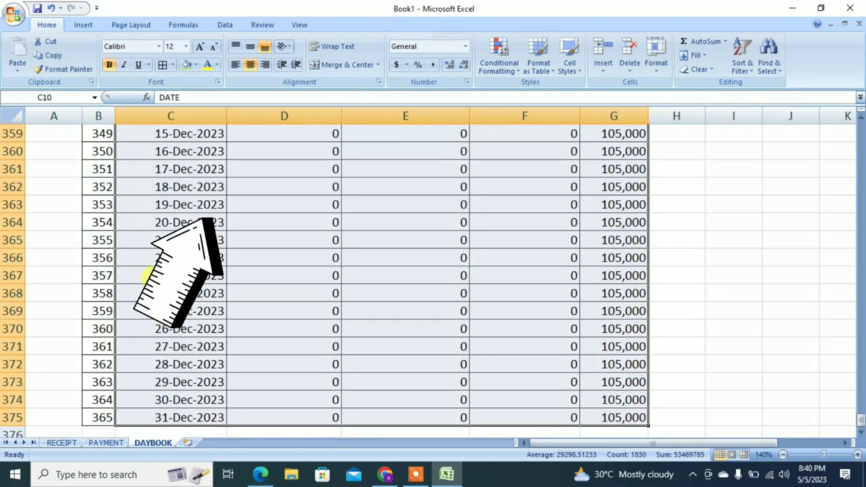
pyautogui.click(65, 99)
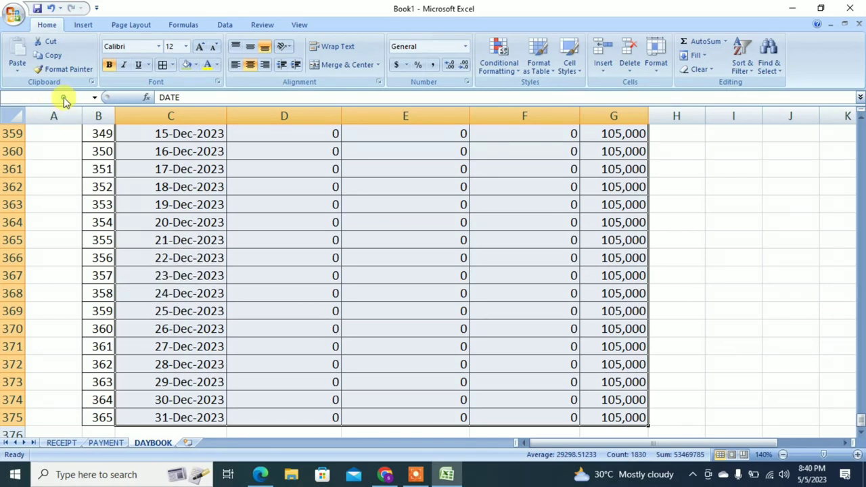
pyautogui.write('DBOOK')
pyautogui.press('Return')
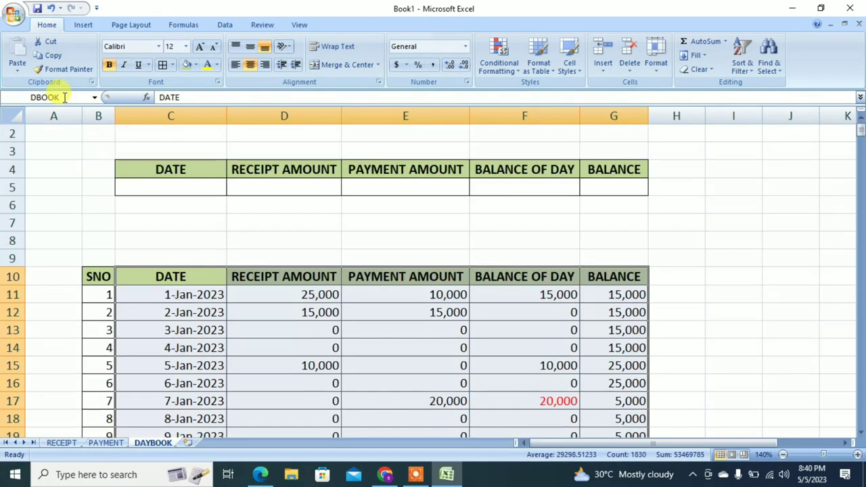
# Start a VLOOKUP in D5 using absolute $C$5 as the lookup value and DBOOK as the table.
pyautogui.click(245, 191)
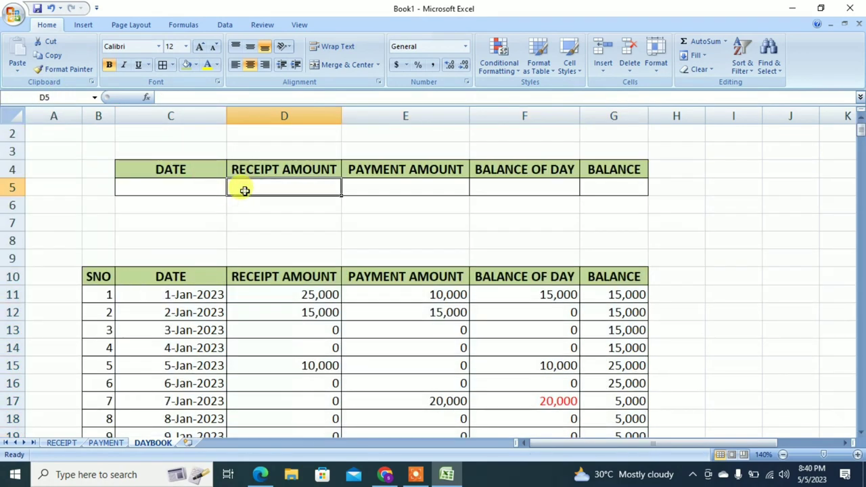
pyautogui.write('=')
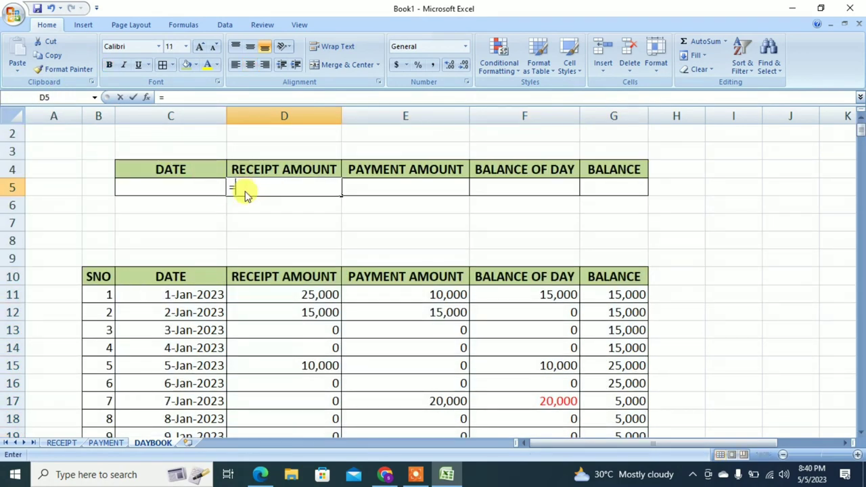
pyautogui.write('VLOOKUP')
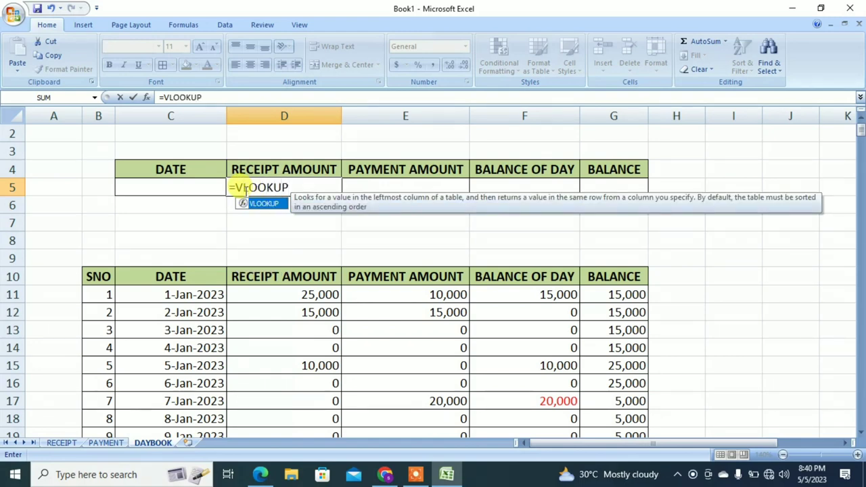
pyautogui.write('(')
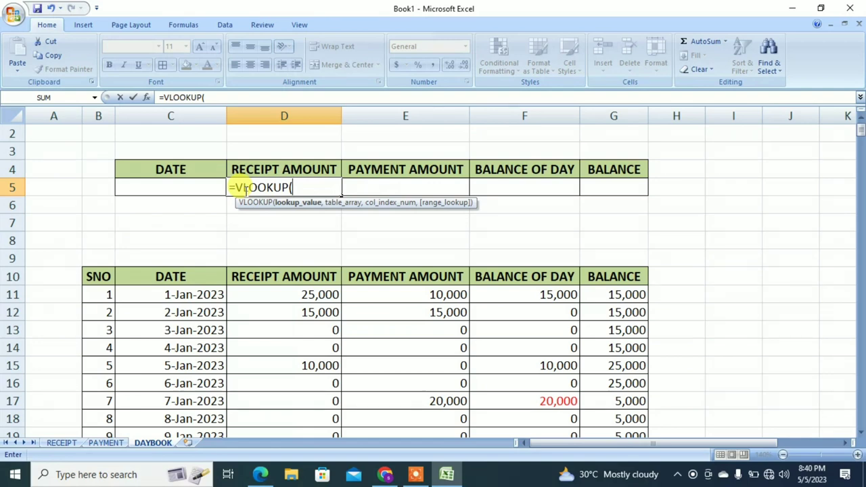
pyautogui.click(189, 188)
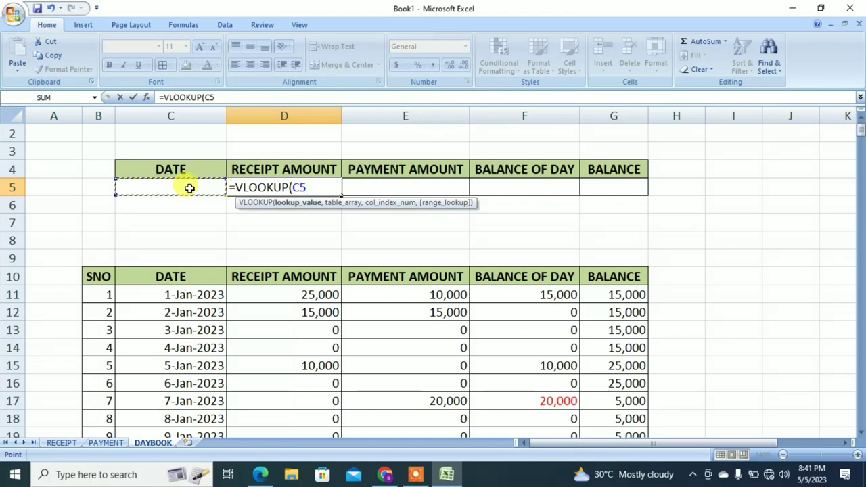
pyautogui.press('F4')
pyautogui.write('$C$5,')
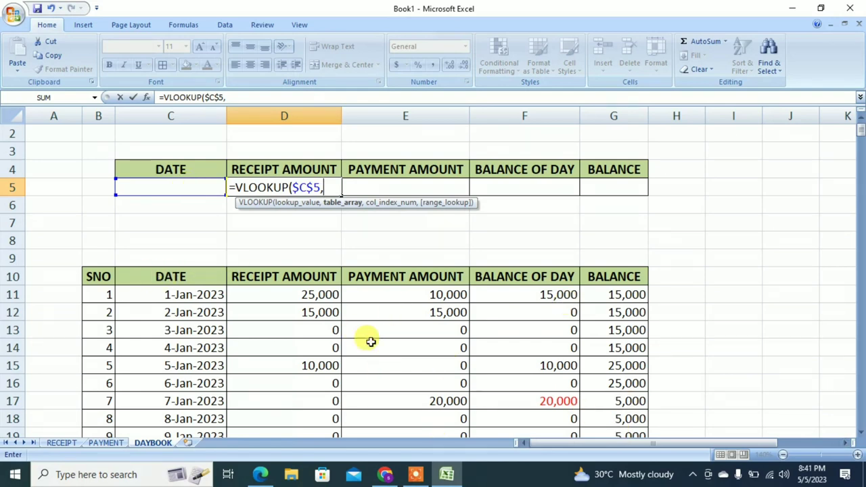
pyautogui.write('D')
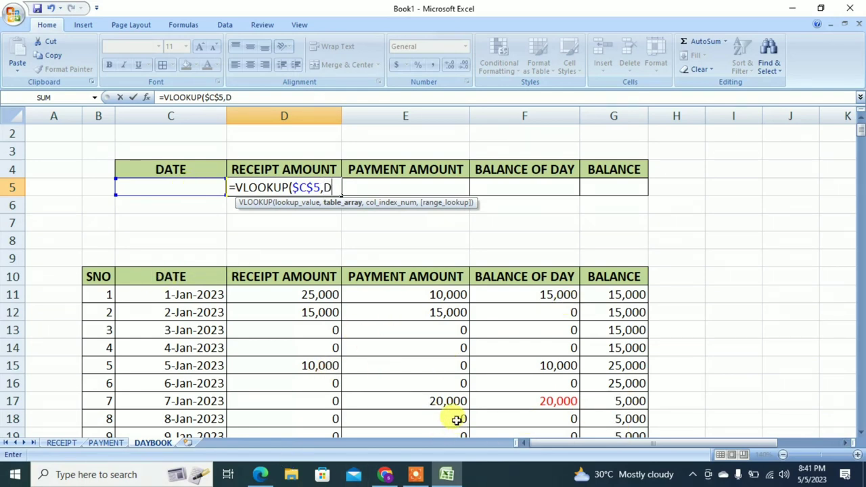
pyautogui.write('BOOK')
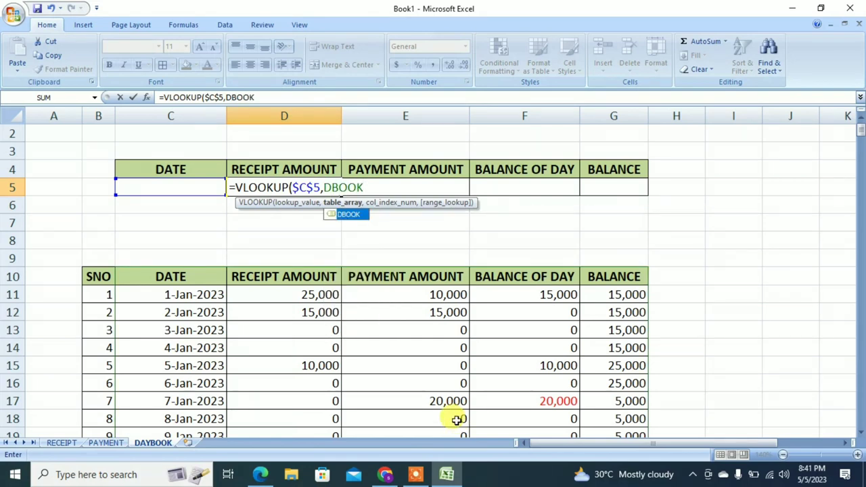
pyautogui.write(',')
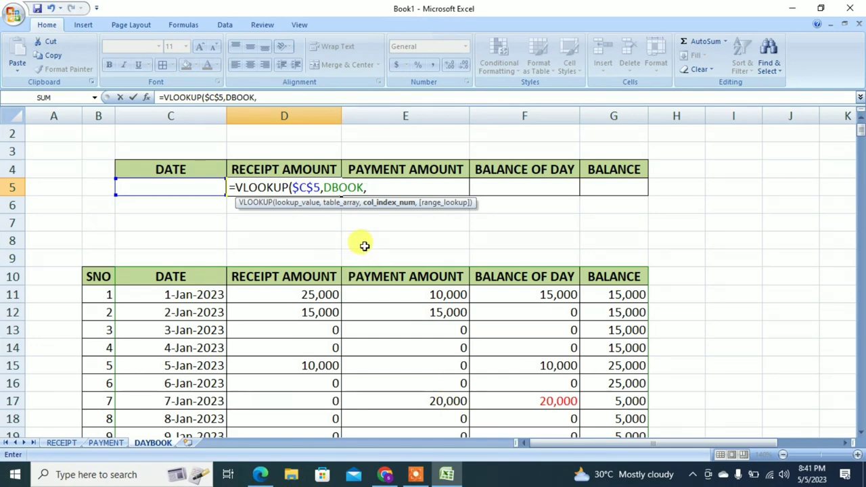
pyautogui.write('COL')
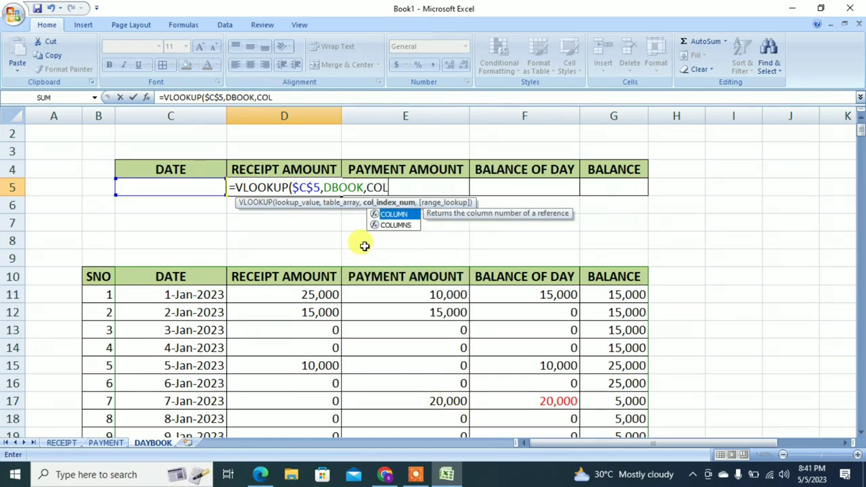
# Use COLUMNS($C$4:D4) as the column index and finish the formula with exact match 0.
pyautogui.press('Down')
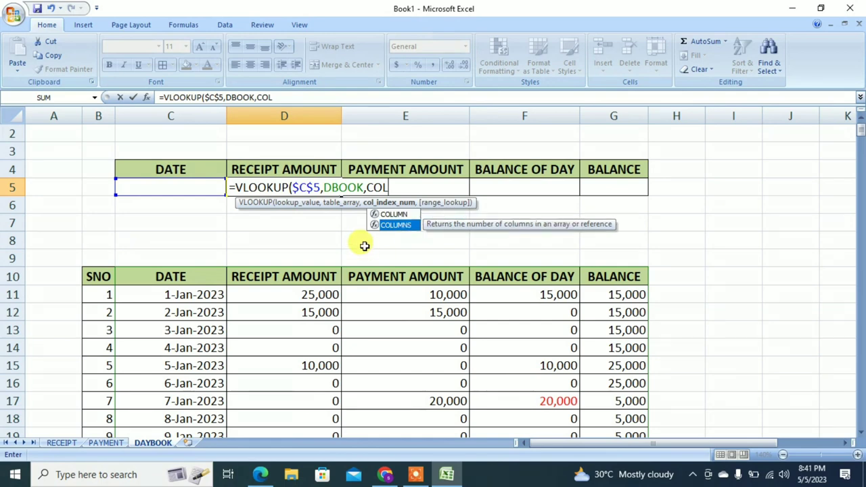
pyautogui.write('UMNS(')
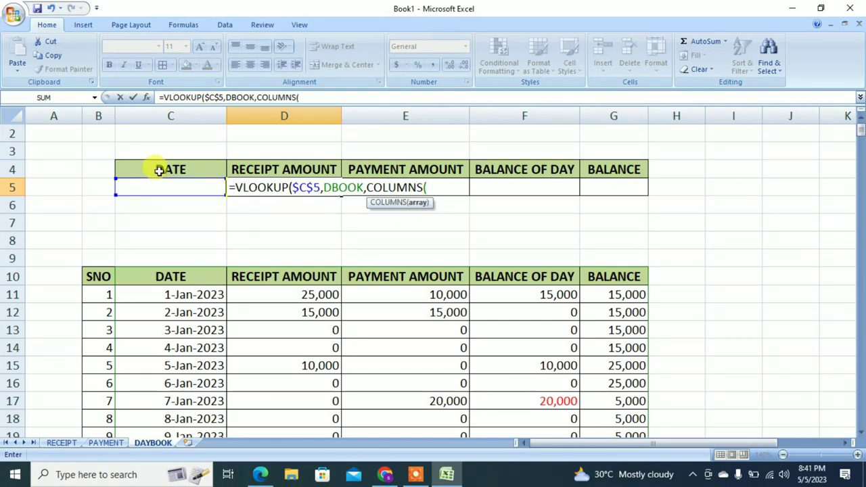
pyautogui.moveTo(158, 171); pyautogui.dragTo(258, 172)
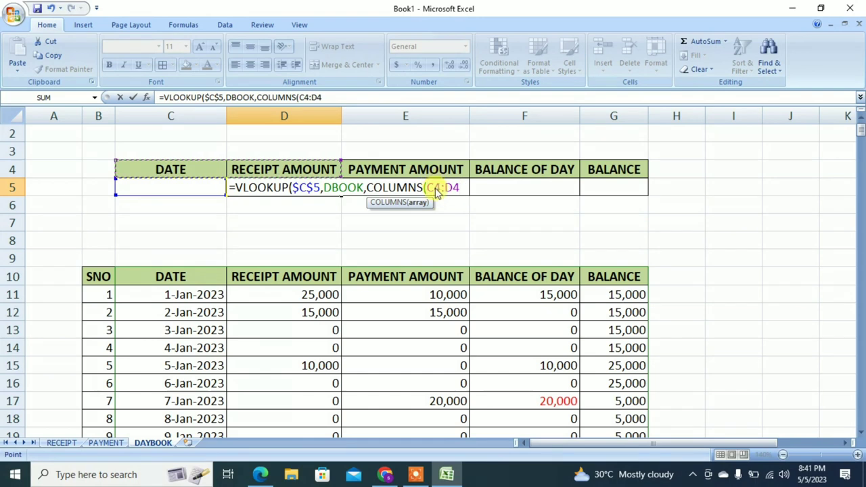
pyautogui.click(460, 188)
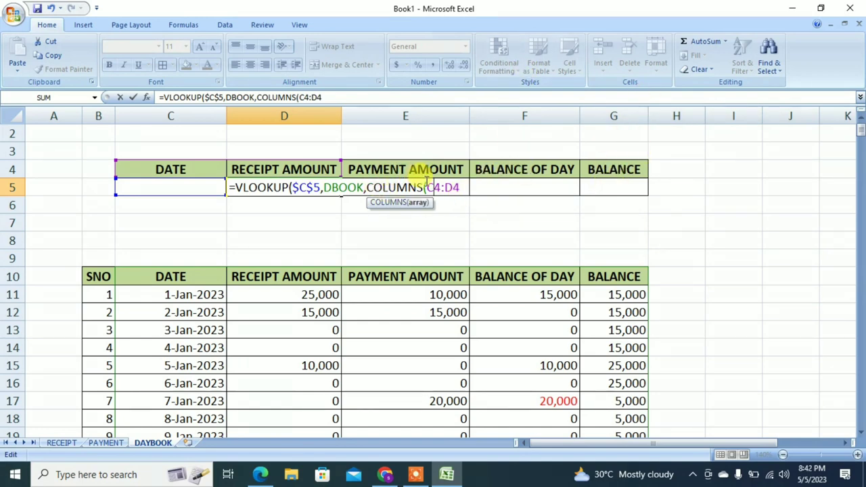
pyautogui.press('F4')
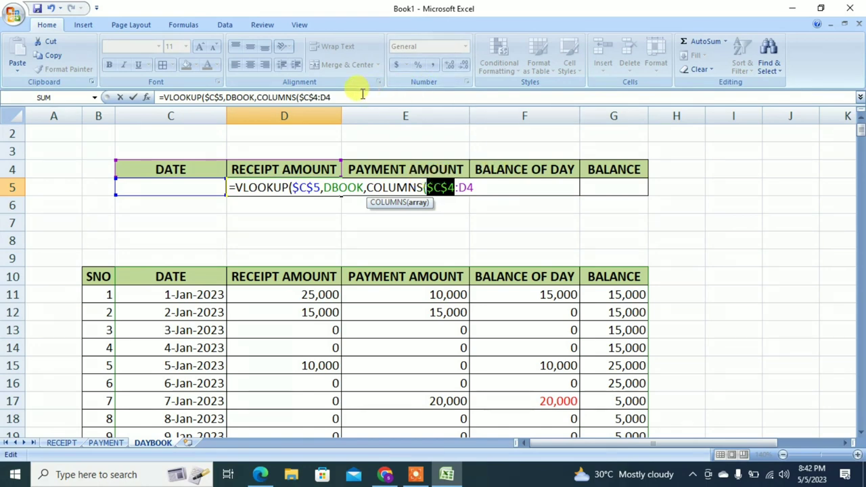
pyautogui.click(360, 96)
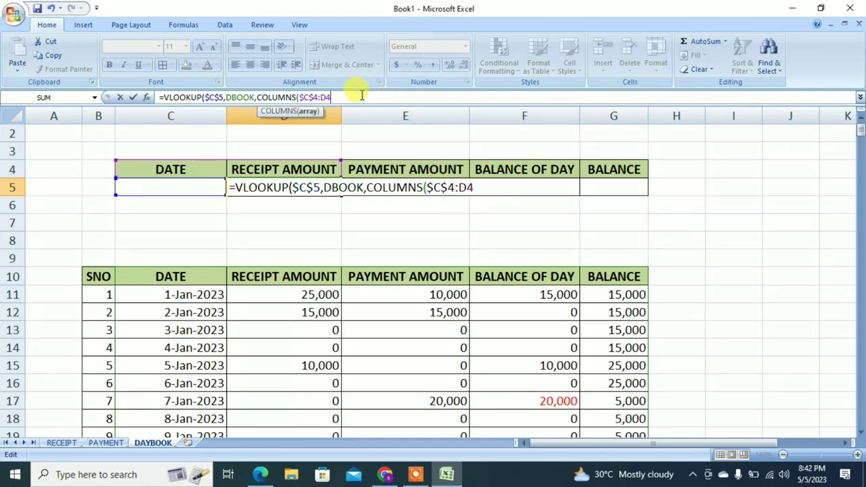
pyautogui.write(')')
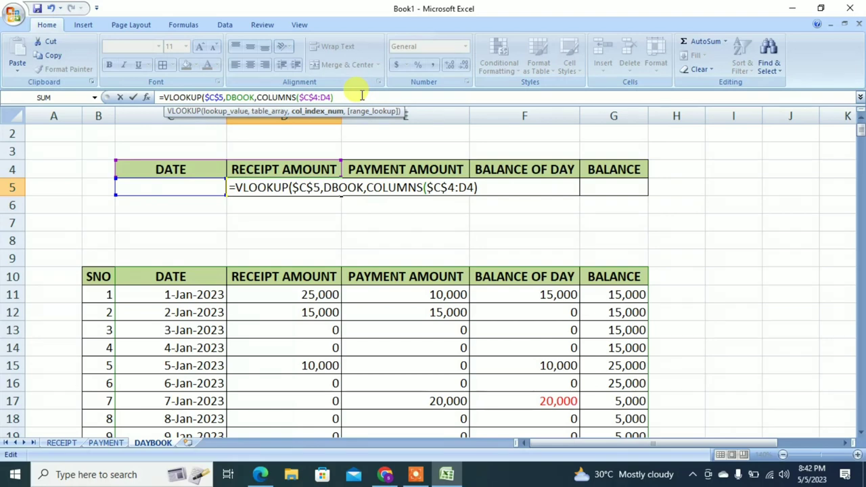
pyautogui.write(',0')
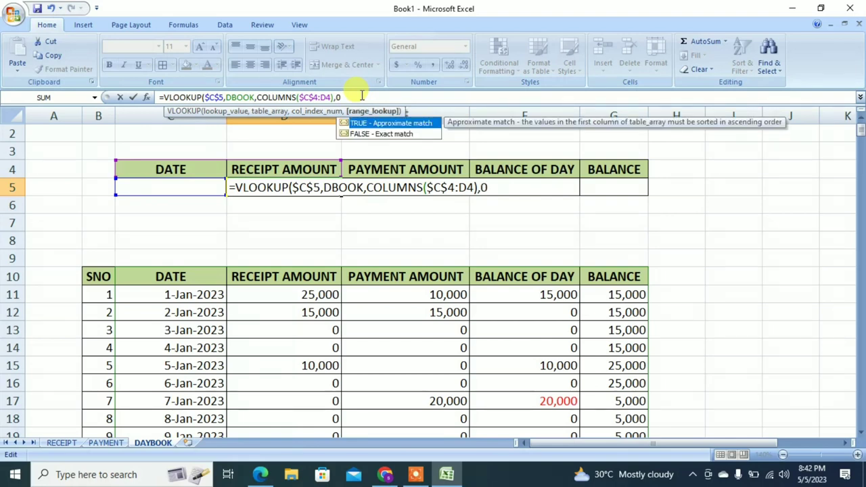
pyautogui.write(')')
pyautogui.press('Return')
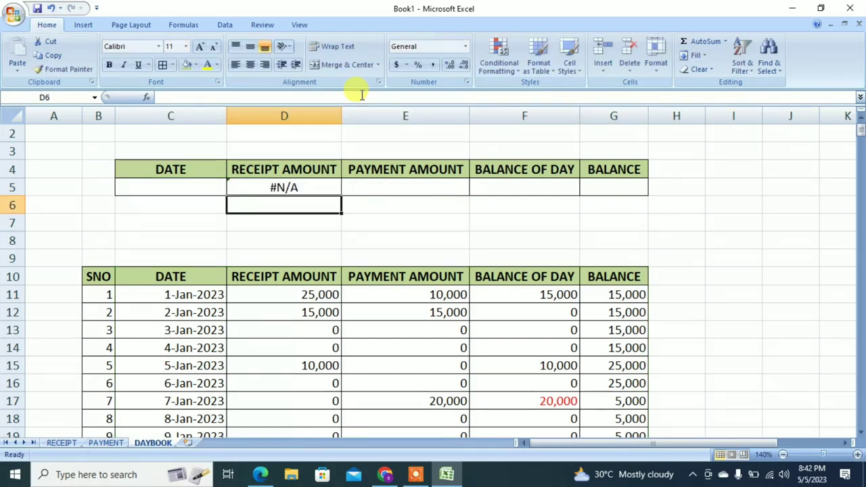
# Wrap the D5 VLOOKUP in IFERROR so a missing date no longer shows #N/A.
pyautogui.click(285, 186)
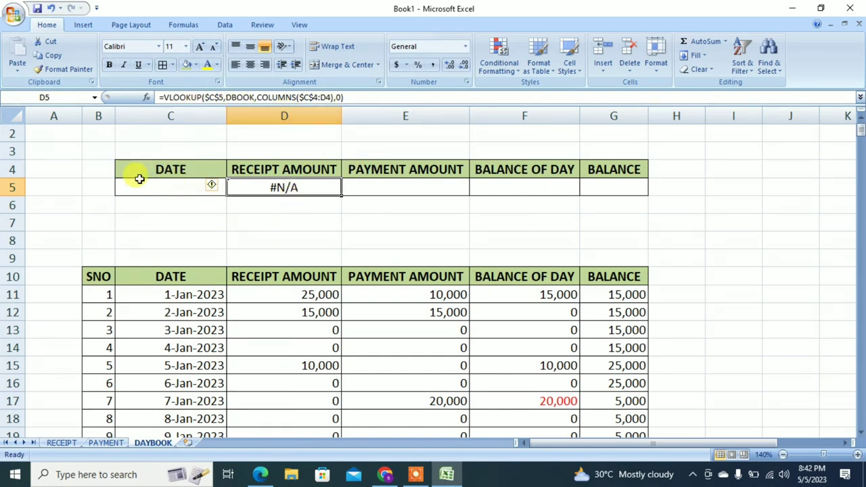
pyautogui.click(163, 97)
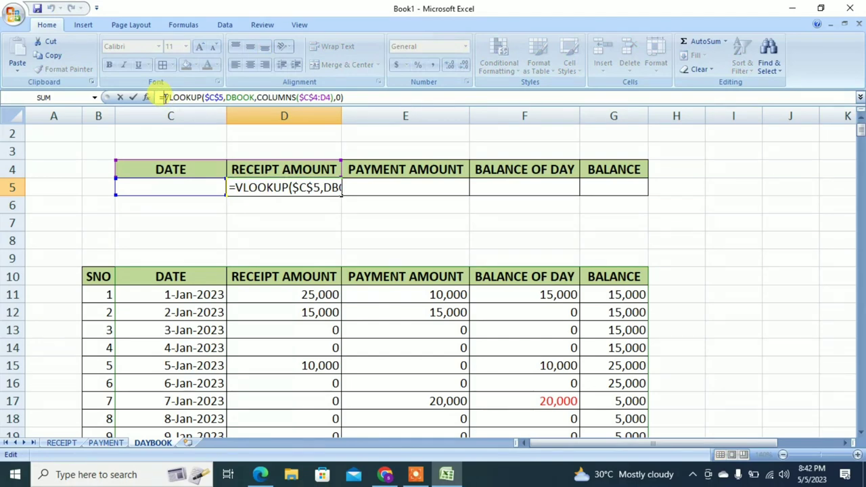
pyautogui.write('IFERR')
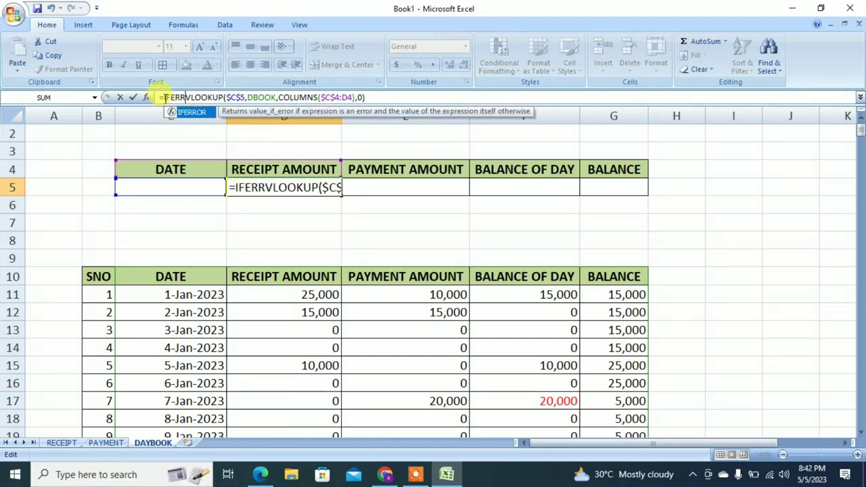
pyautogui.write('OR(')
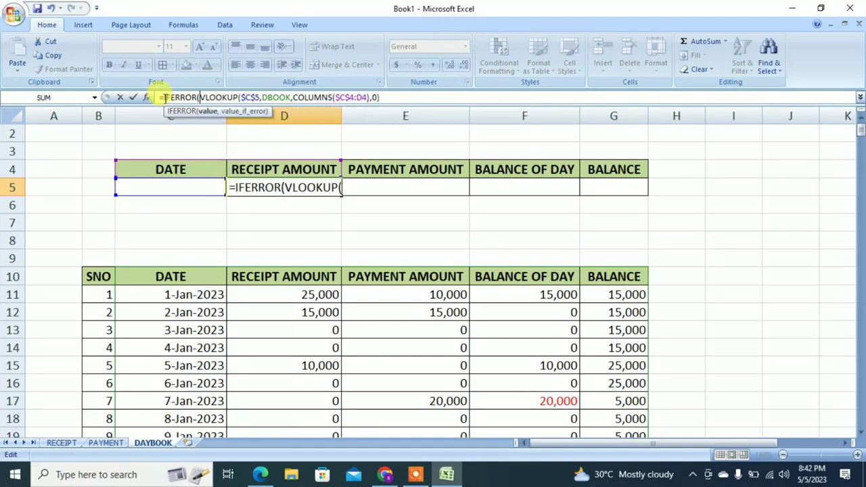
pyautogui.click(410, 98)
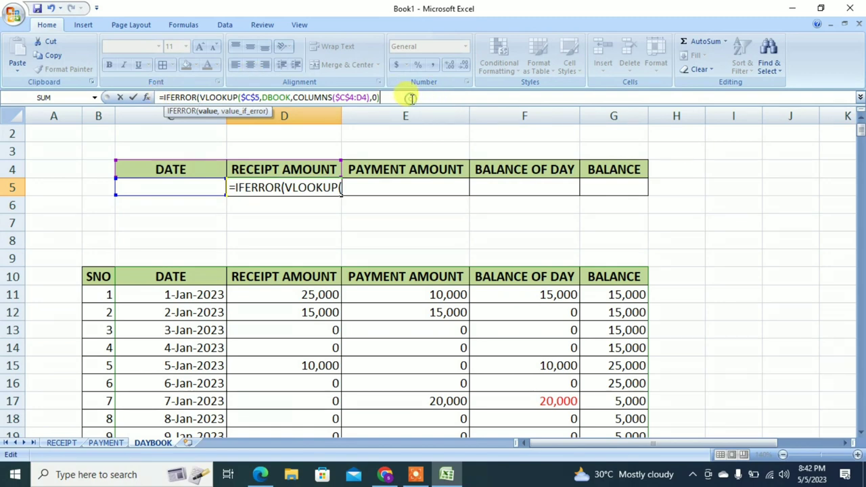
pyautogui.write(',0')
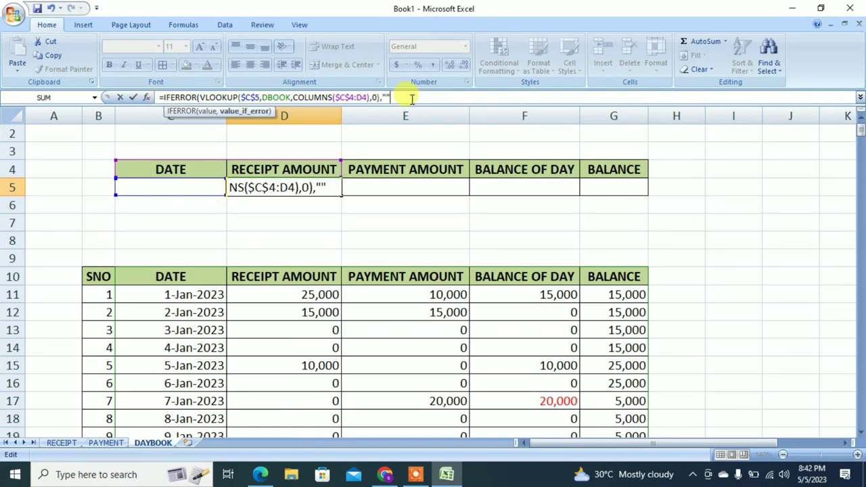
pyautogui.write(')')
pyautogui.press('Return')
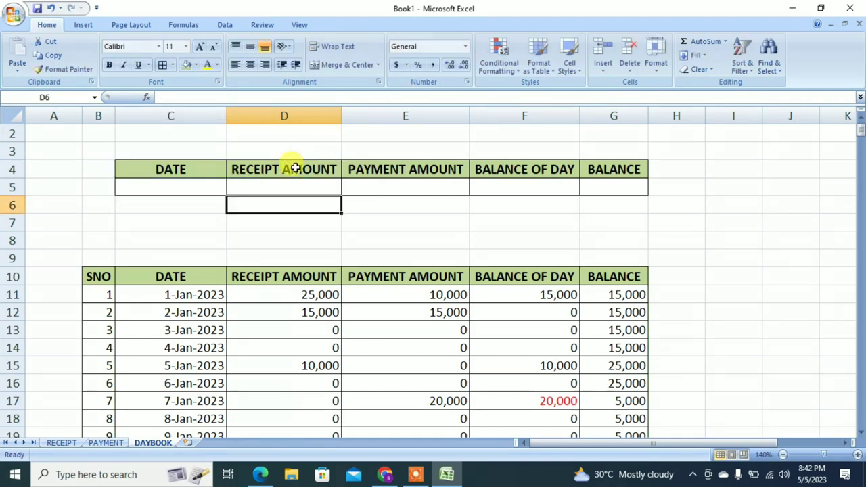
# Fill the D5 lookup formula across E5:G5.
pyautogui.click(298, 184)
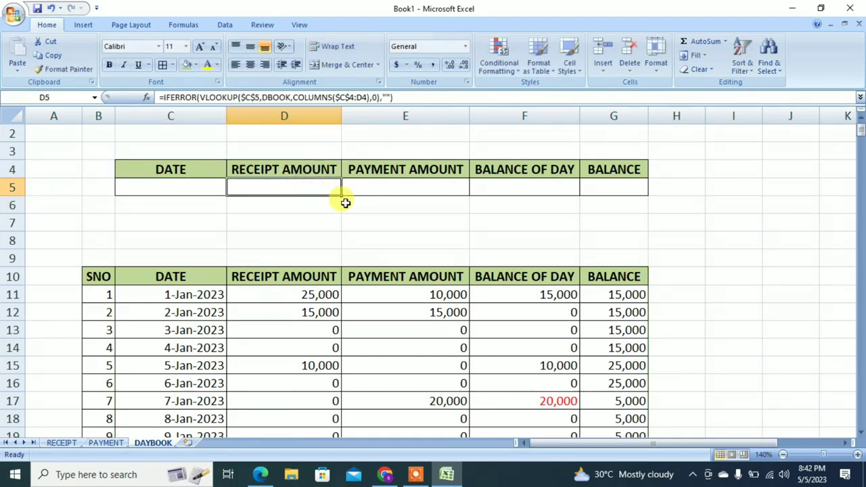
pyautogui.moveTo(344, 196); pyautogui.dragTo(612, 192)
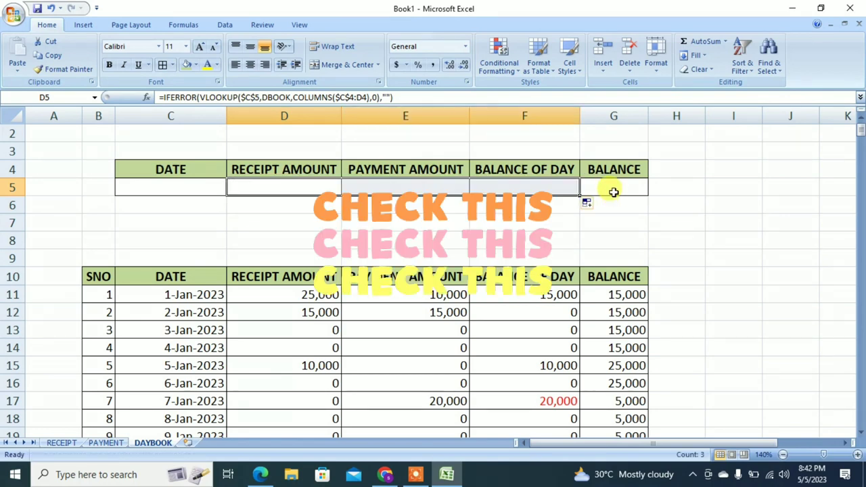
pyautogui.moveTo(581, 194); pyautogui.dragTo(658, 206)
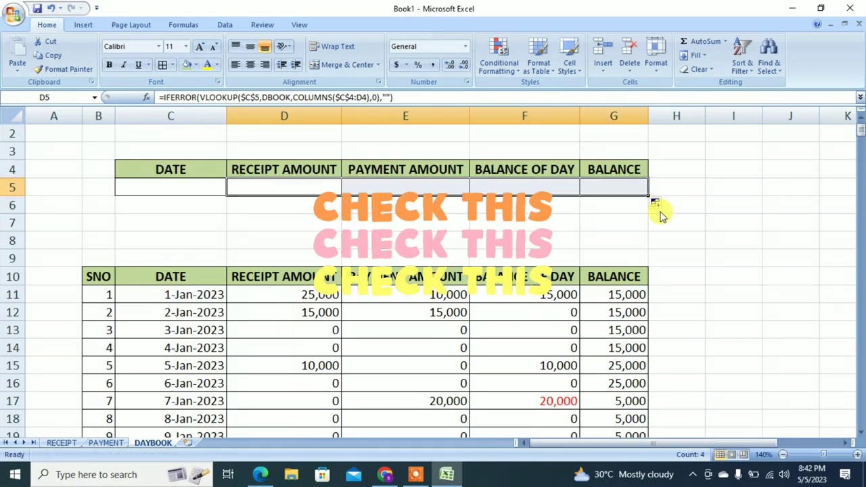
# Test the lookup box by entering 5/5/2023, then 1/10/2023, then 1/15/2023 in C5.
pyautogui.click(173, 187)
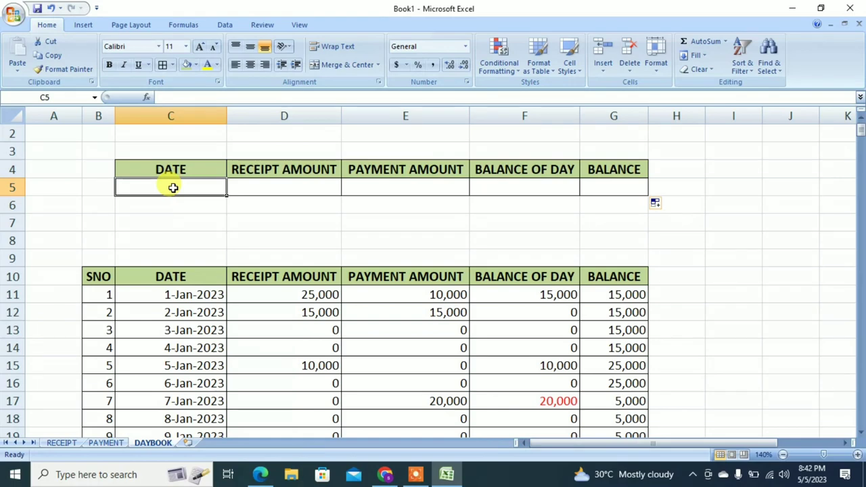
pyautogui.write('5-5-2023')
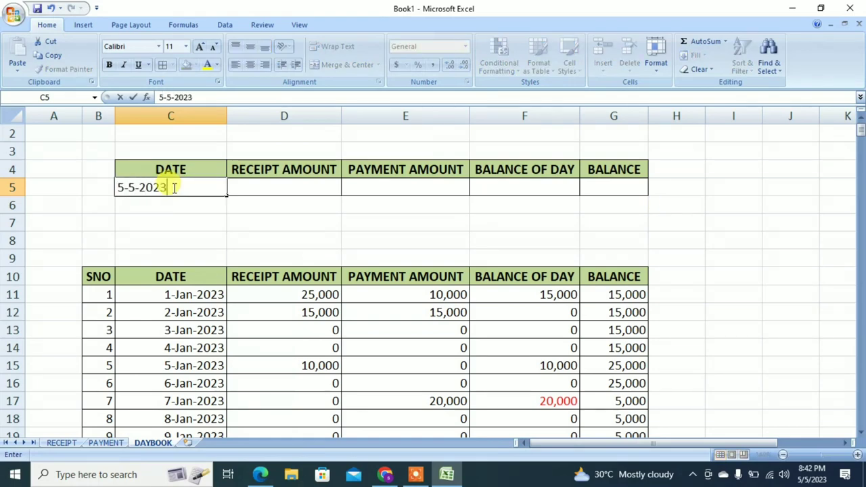
pyautogui.press('Return')
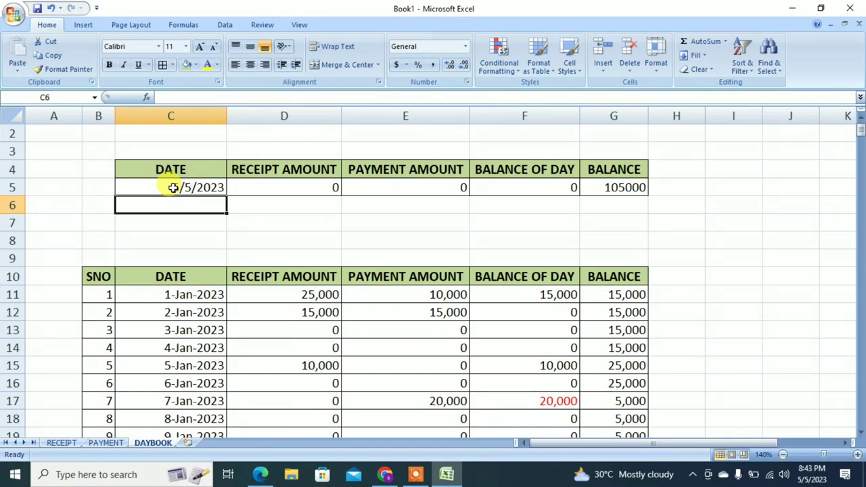
pyautogui.click(173, 188)
pyautogui.write('1')
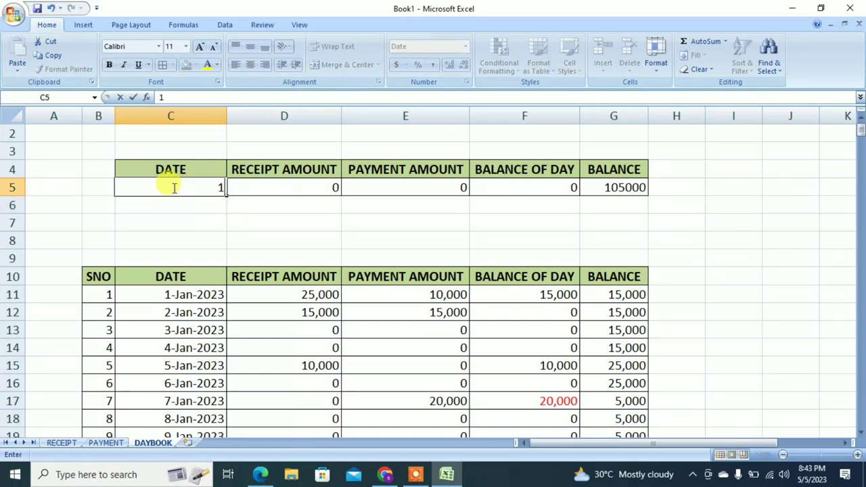
pyautogui.write('-10-20')
pyautogui.write('23')
pyautogui.press('Return')
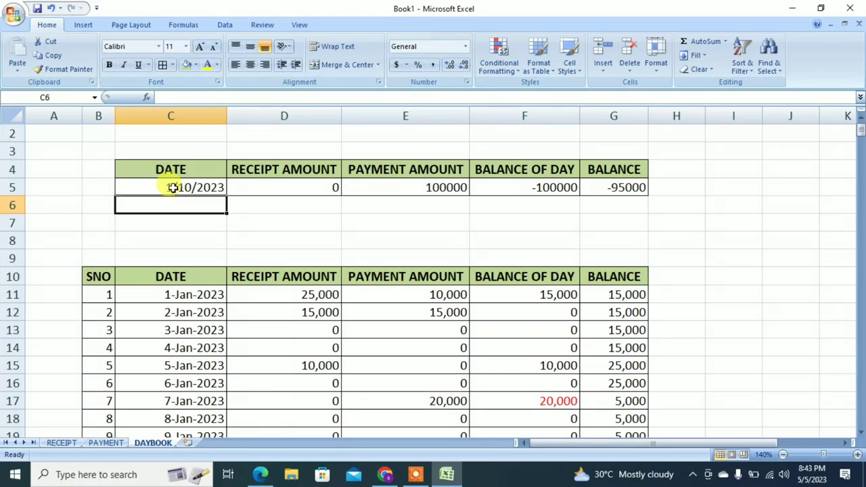
pyautogui.click(173, 188)
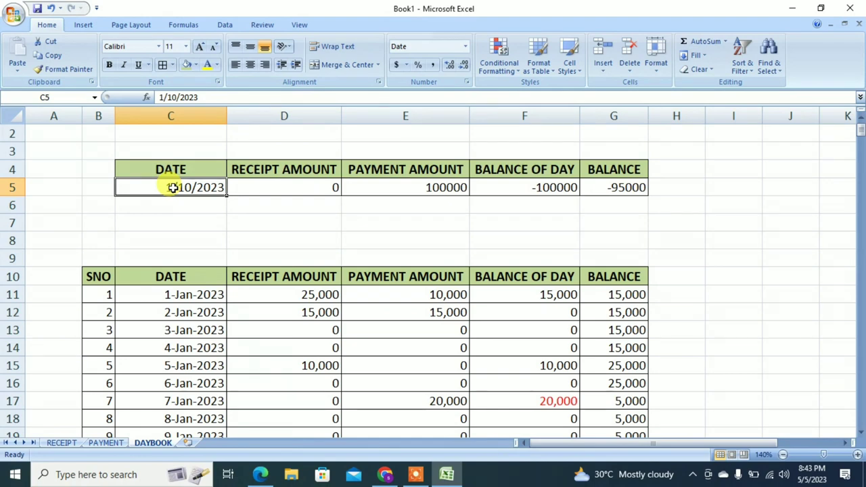
pyautogui.write('1')
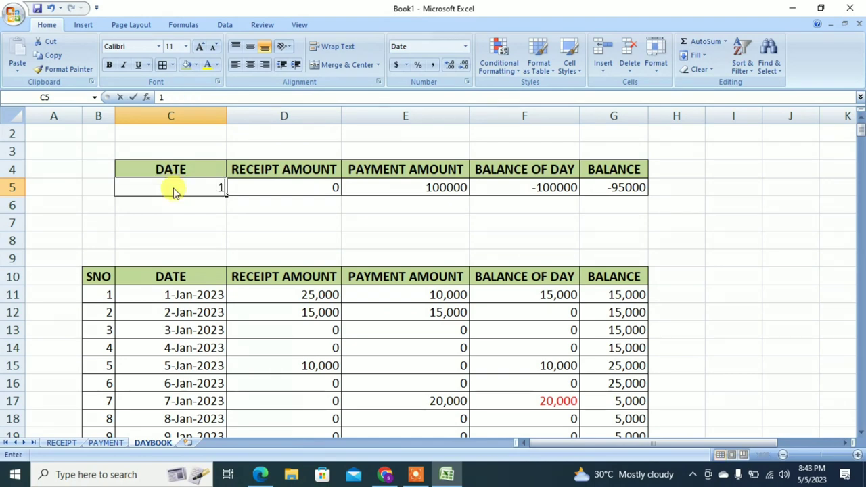
pyautogui.write('-15-20')
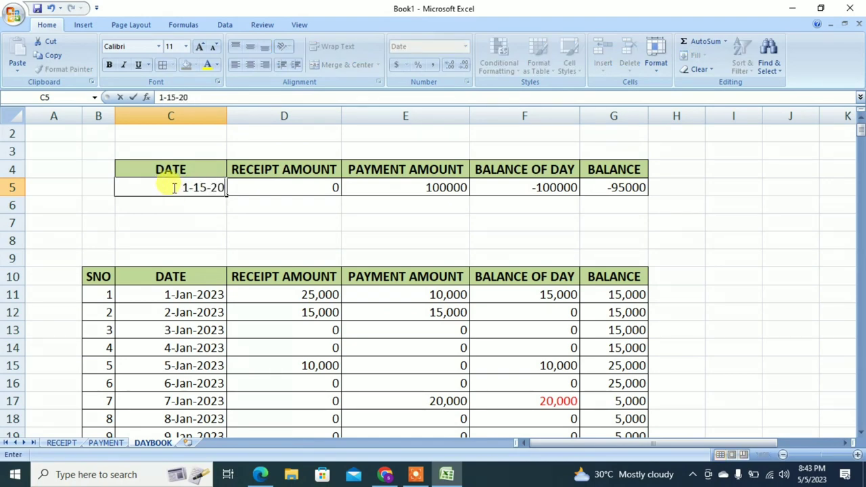
pyautogui.write('23')
pyautogui.press('Return')
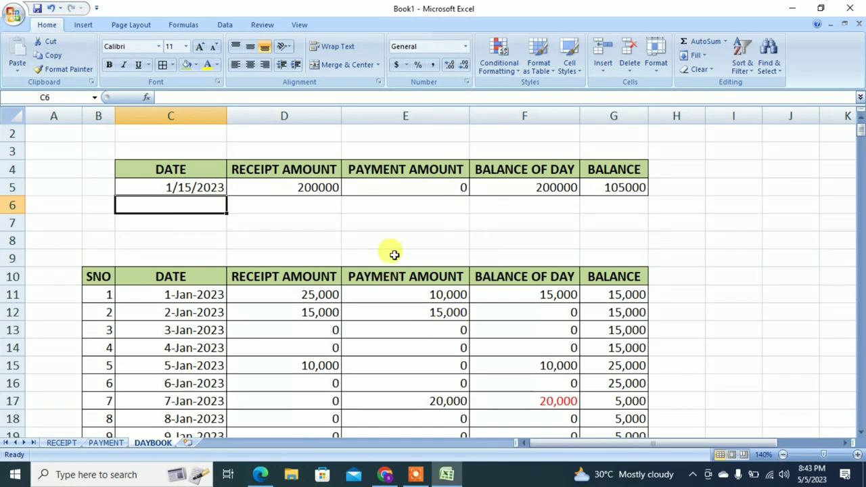
# Insert red-outline style WordArt reading 'DAYBOOK REPORT'.
pyautogui.click(234, 242)
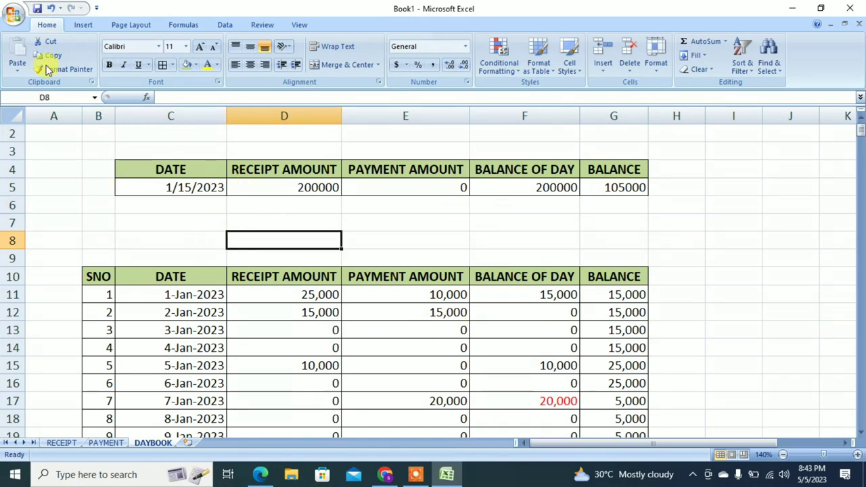
pyautogui.click(84, 25)
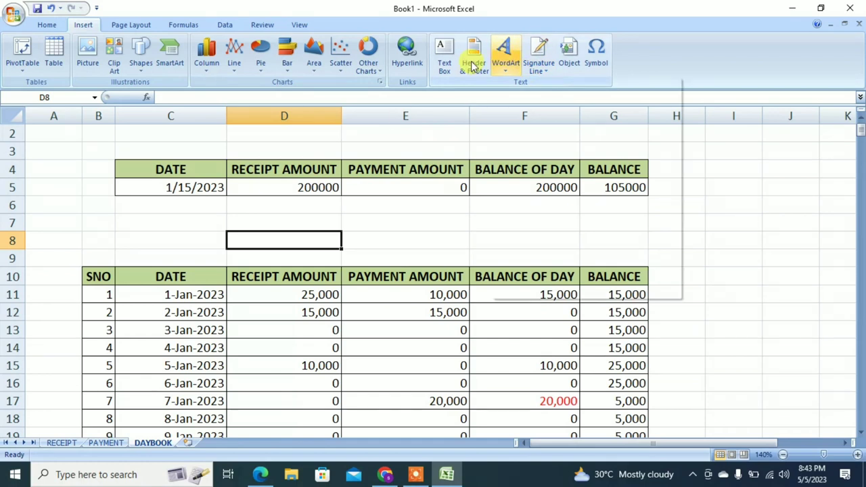
pyautogui.click(504, 57)
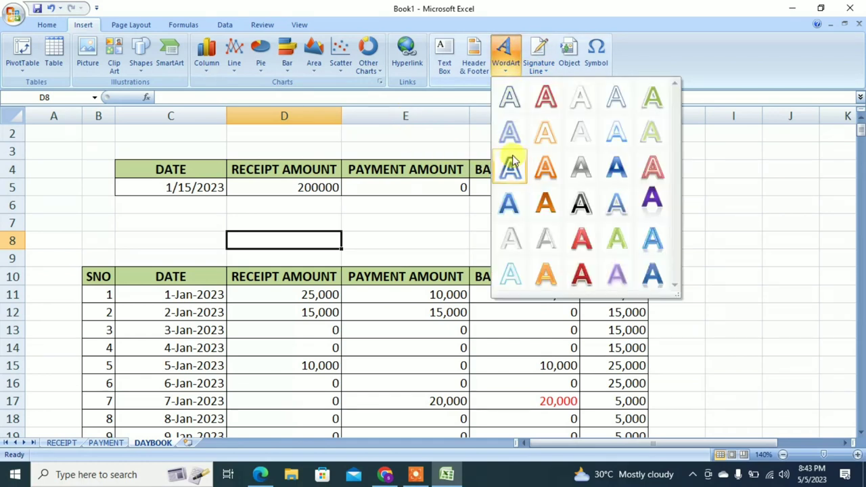
pyautogui.click(545, 98)
pyautogui.write('DA')
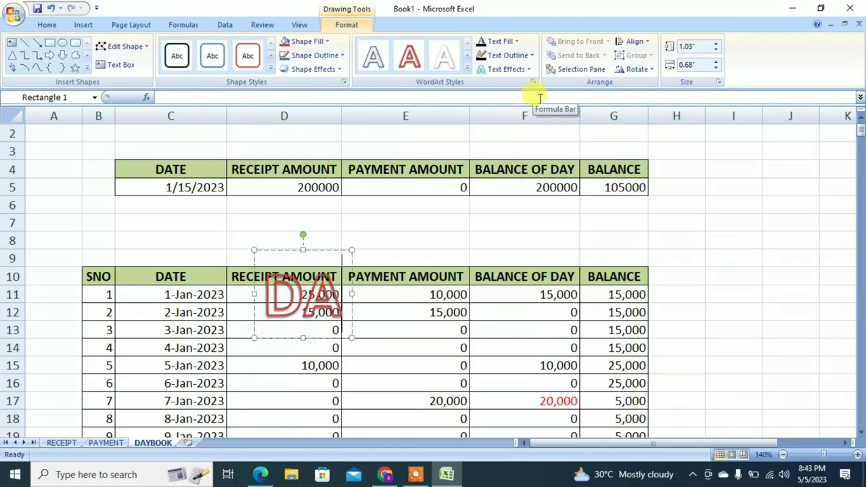
pyautogui.write('YB')
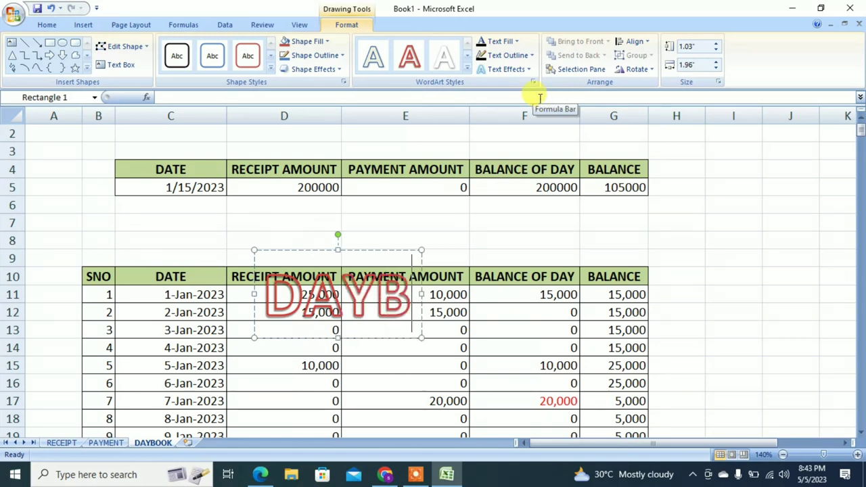
pyautogui.write('OOK')
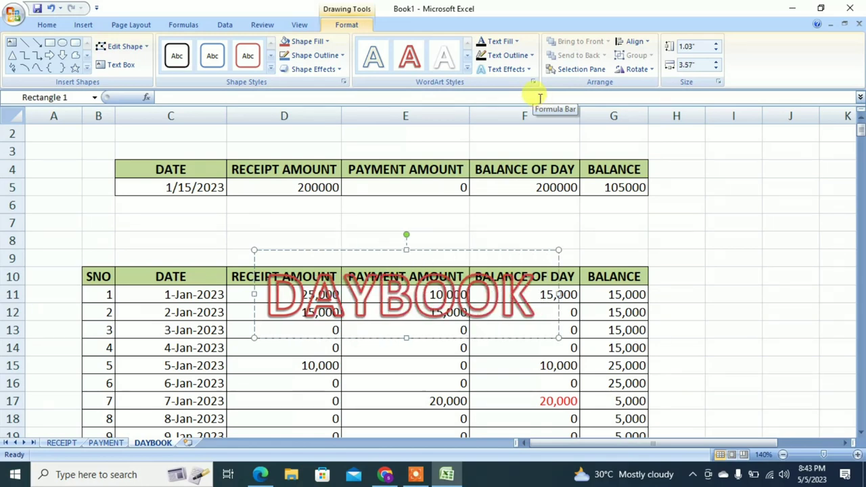
pyautogui.write(' REPORT')
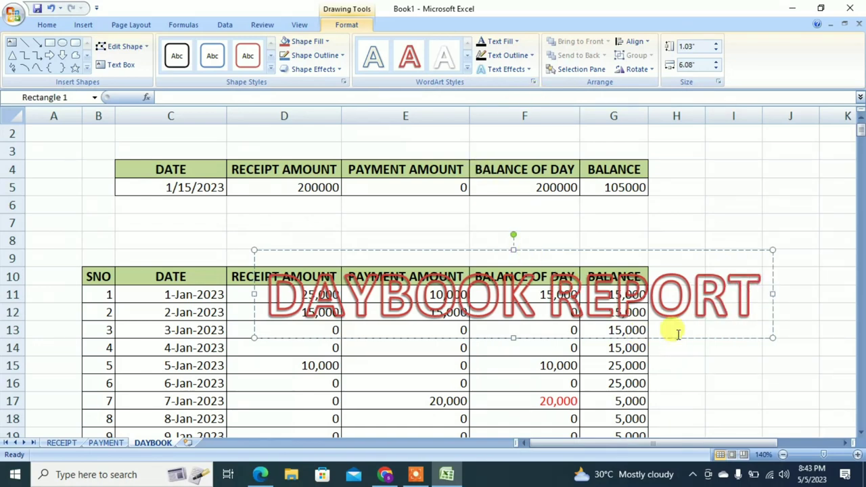
# Position the WordArt title between the lookup box and the daybook table, aligned with the table.
pyautogui.moveTo(674, 337); pyautogui.dragTo(572, 281)
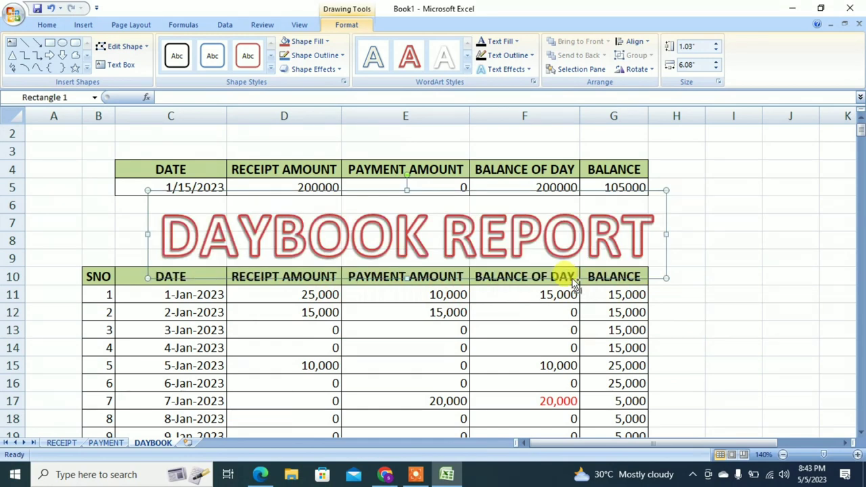
pyautogui.press('Left')
pyautogui.press('Left')
pyautogui.press('Left')
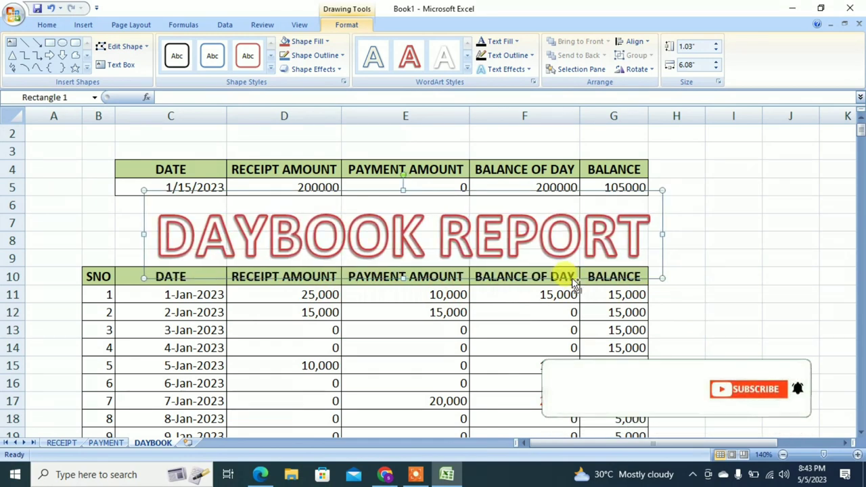
pyautogui.press('Left')
pyautogui.press('Left')
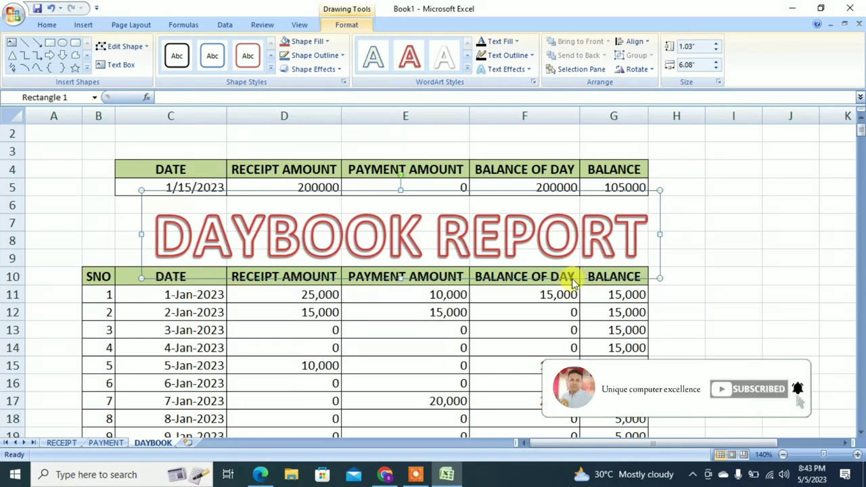
pyautogui.press('Left')
pyautogui.press('Left')
pyautogui.press('Left')
pyautogui.press('Left')
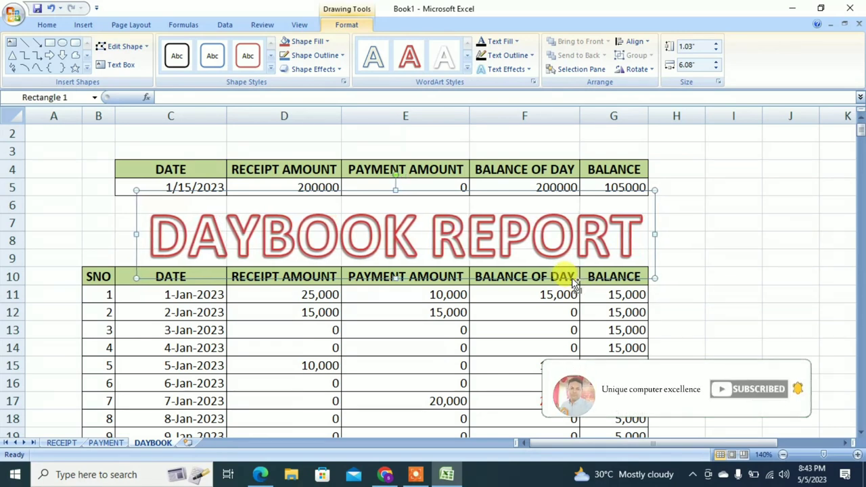
pyautogui.press('Left')
pyautogui.press('Left')
pyautogui.press('Left')
pyautogui.press('Left')
pyautogui.press('Left')
pyautogui.press('Left')
pyautogui.press('Left')
pyautogui.press('Left')
pyautogui.press('Left')
pyautogui.press('Left')
pyautogui.press('Left')
pyautogui.press('Left')
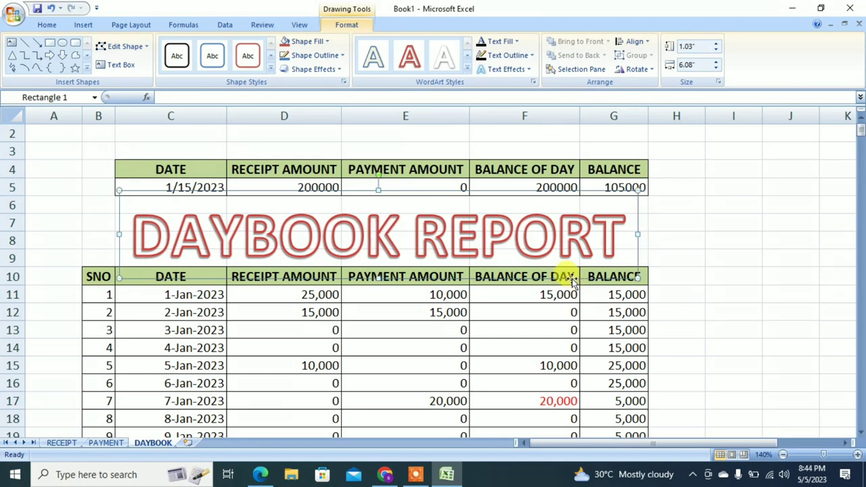
pyautogui.press('Left')
pyautogui.press('Left')
pyautogui.press('Left')
pyautogui.press('Left')
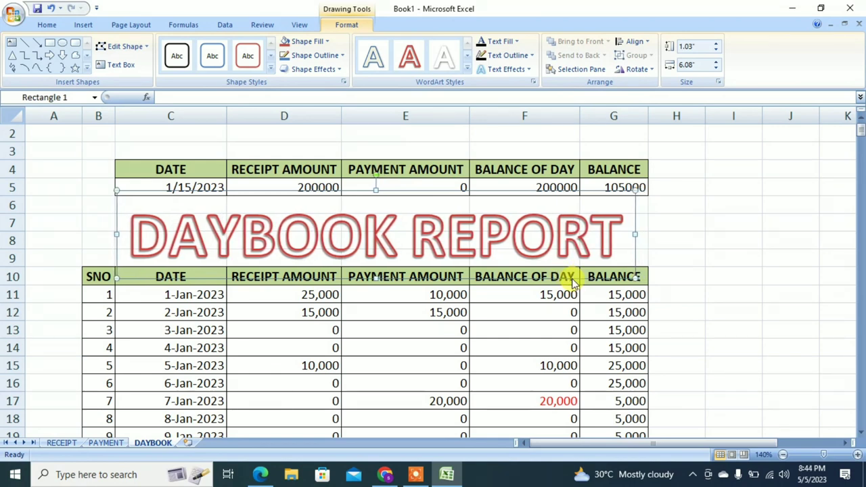
pyautogui.press('Left')
pyautogui.click(757, 270)
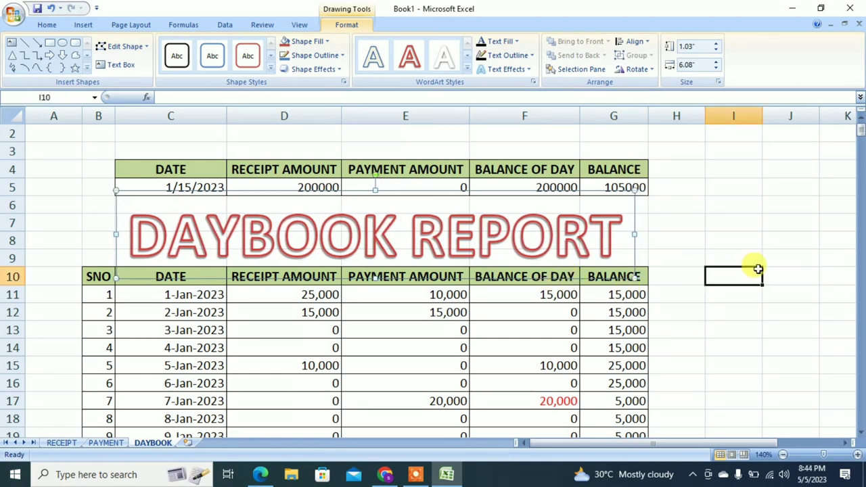